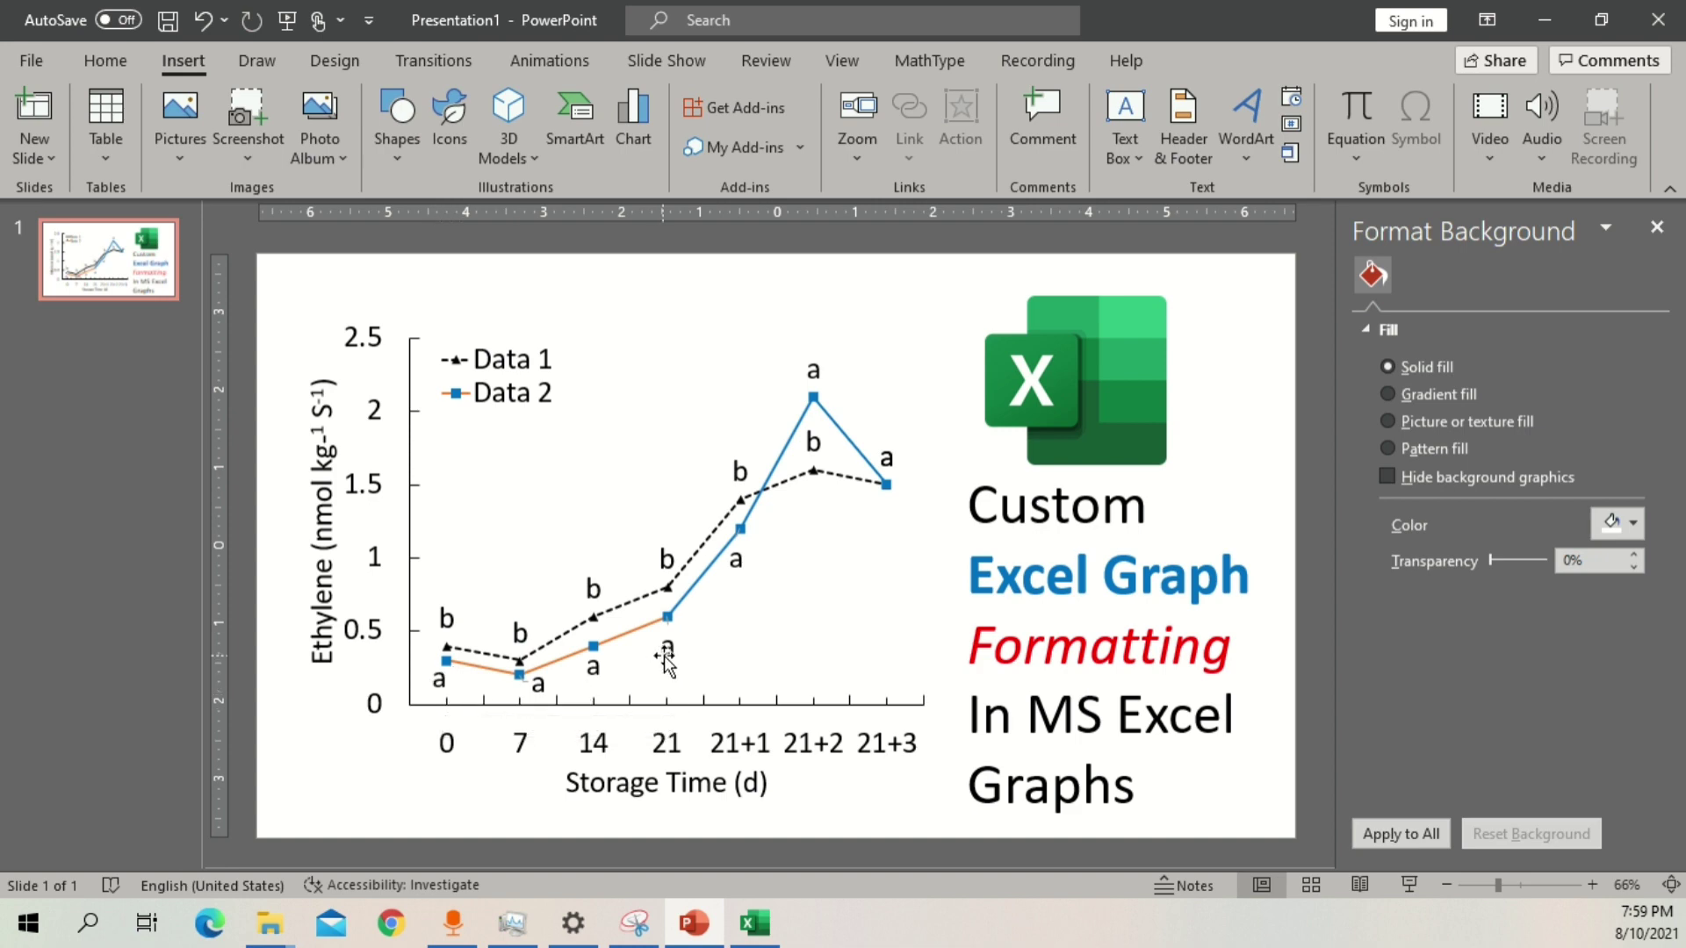
Inspect the pasted ethylene chart on the PowerPoint slide, then switch to the Excel workbook Book1.
{"action": "double_click", "coordinate": [703, 575]}
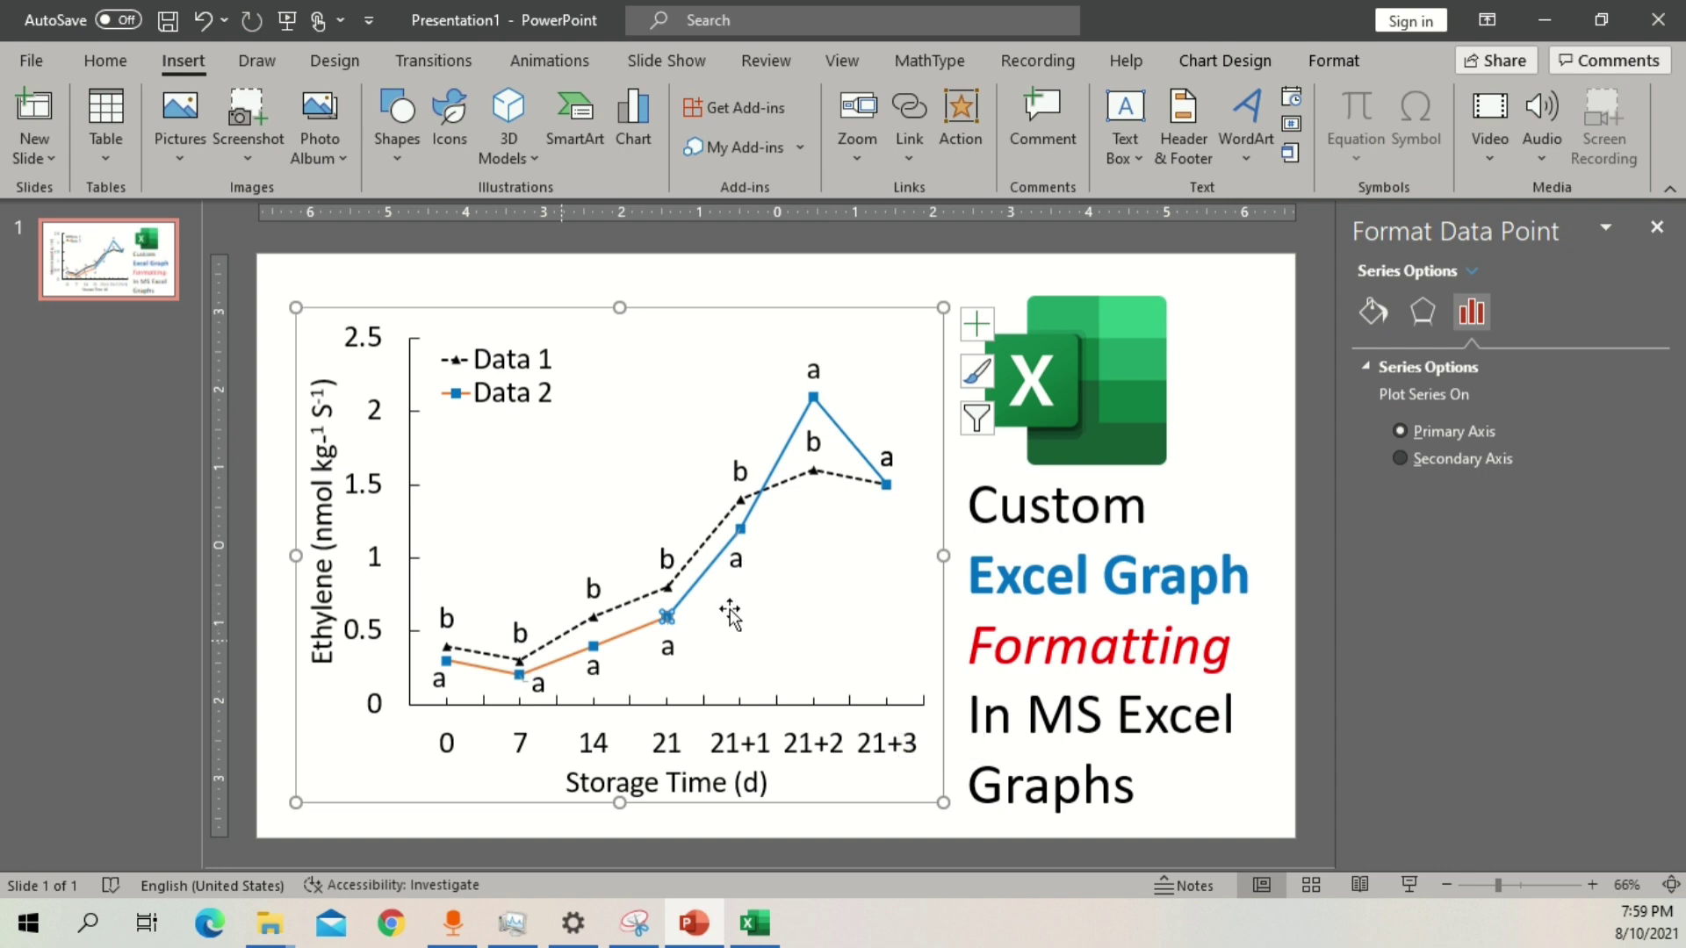
{"action": "left_click", "coordinate": [754, 924]}
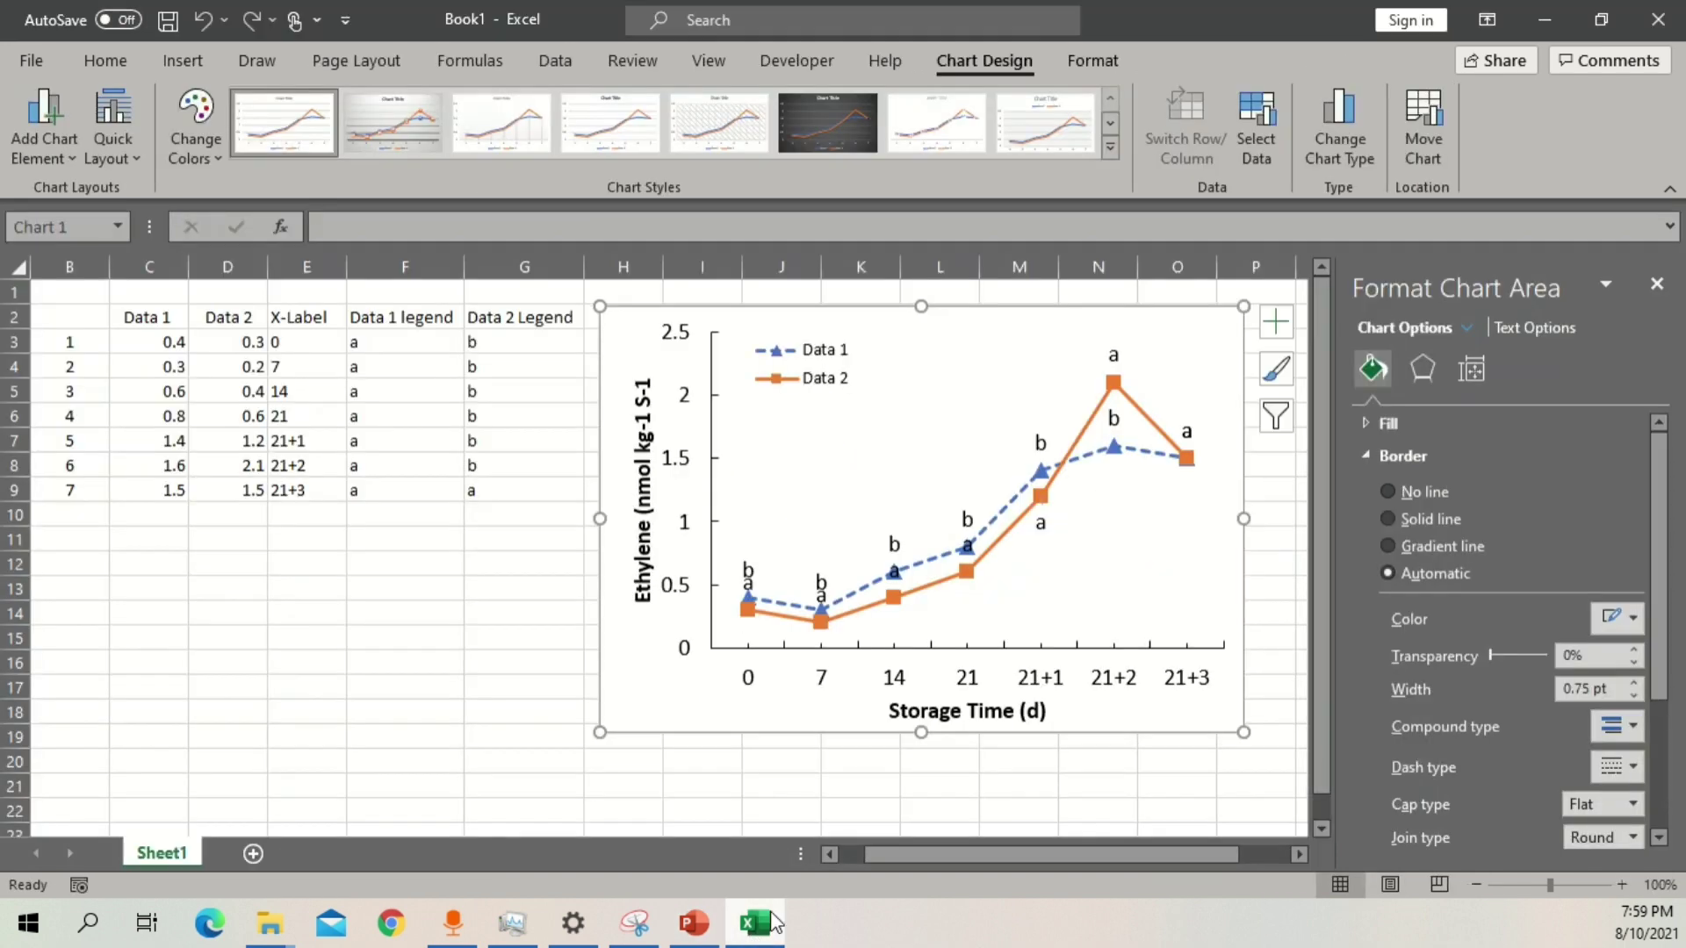
Select the original chart and review the Data 1, Data 2 and X-Label columns.
{"action": "left_click", "coordinate": [404, 587]}
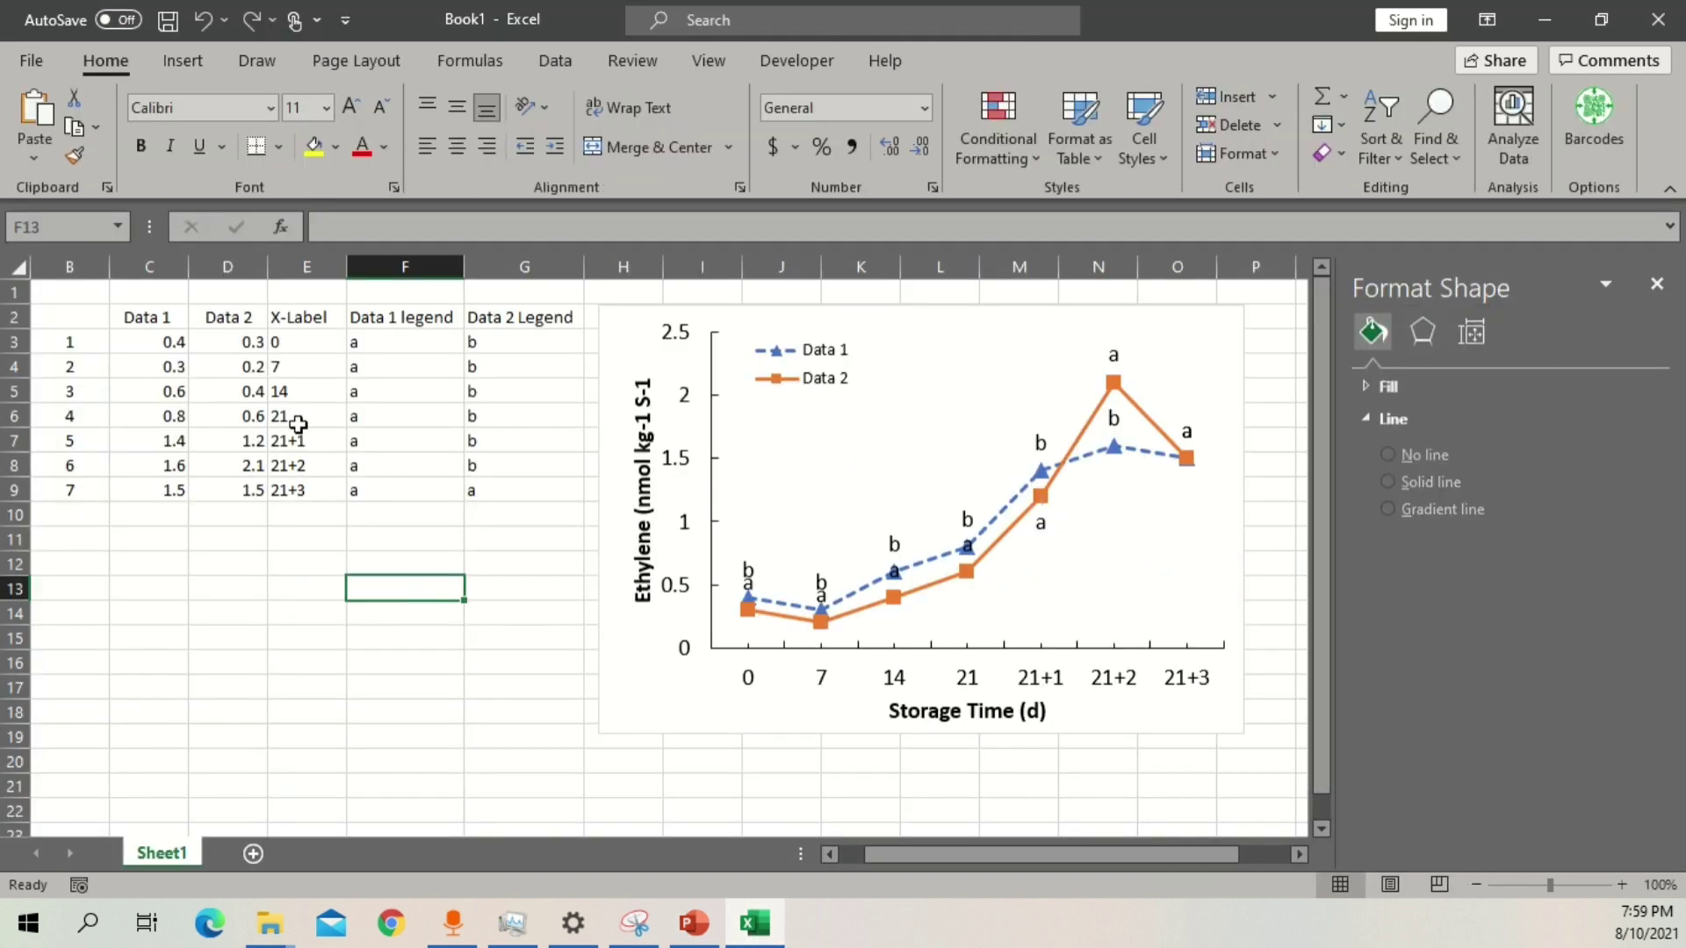
{"action": "left_click", "coordinate": [895, 339]}
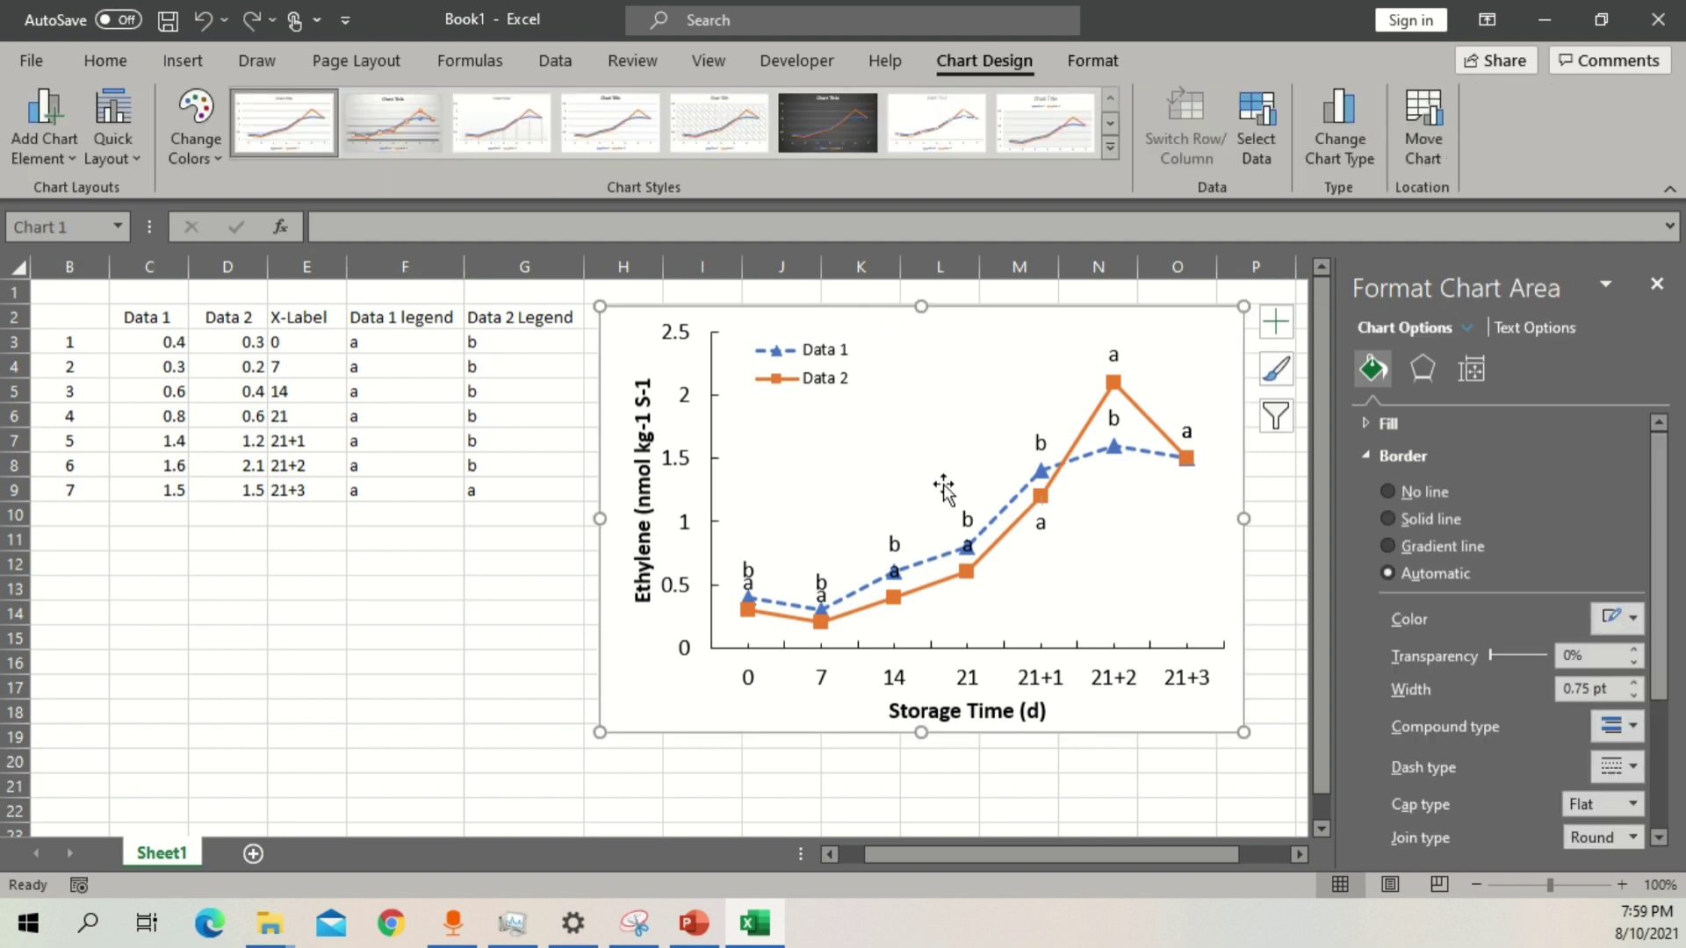
{"action": "scroll", "coordinate": [931, 443], "scroll_direction": "down", "scroll_amount": 1, "text": "ctrl"}
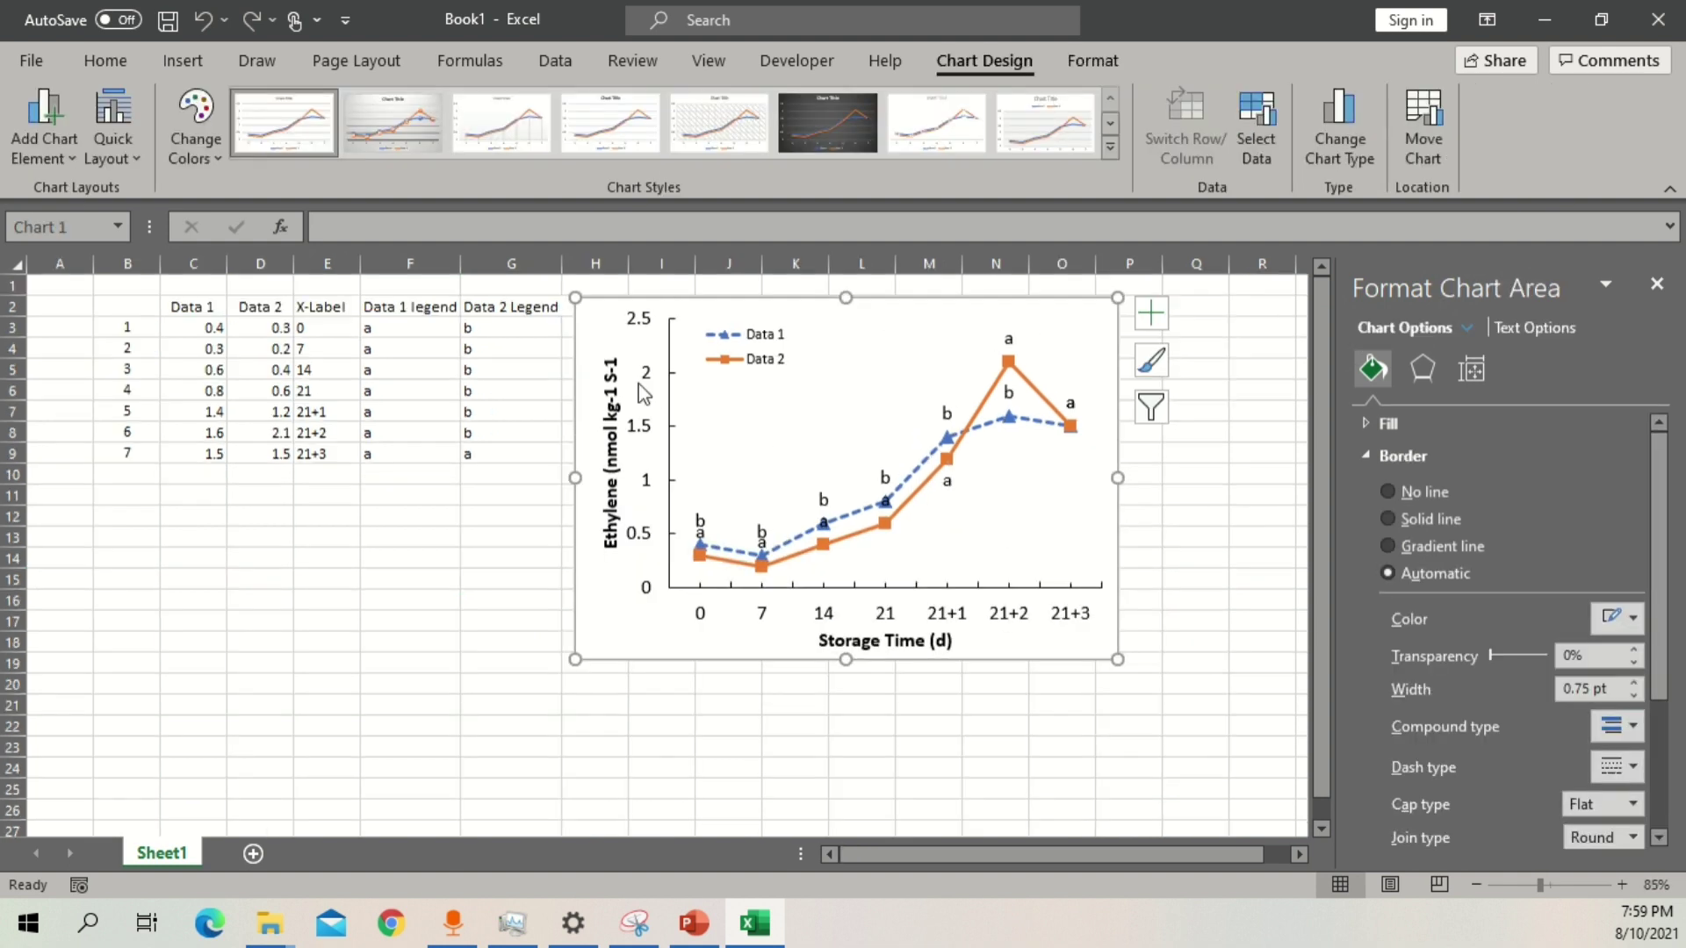
{"action": "left_click_drag", "start_coordinate": [194, 307], "coordinate": [215, 433]}
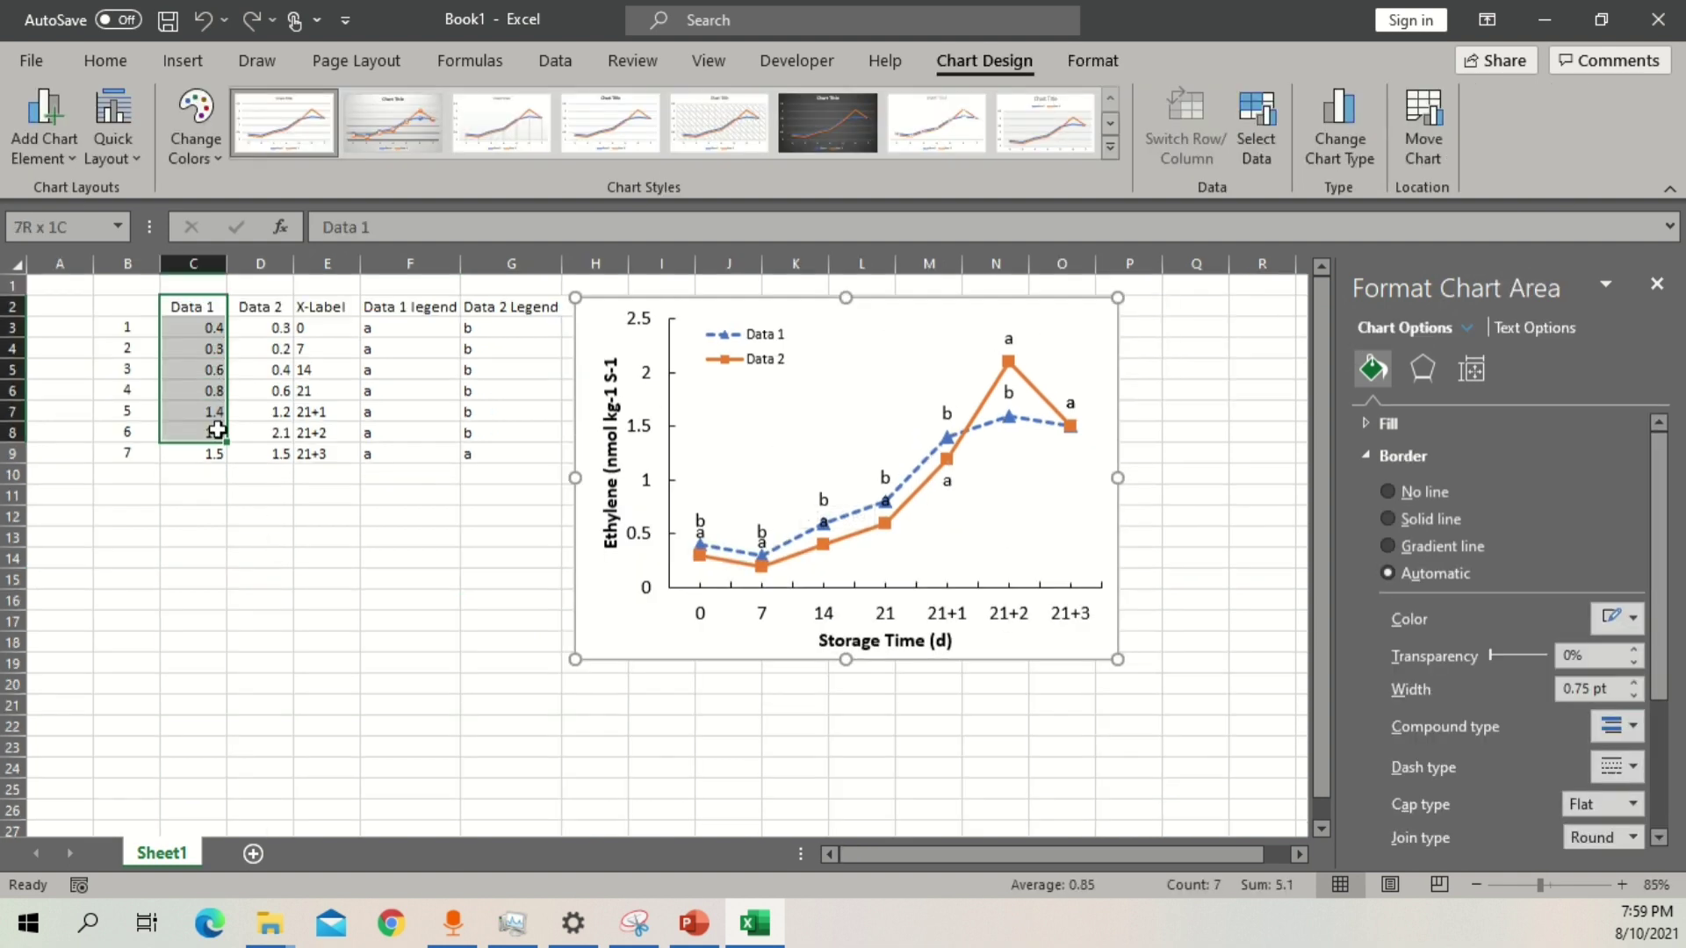
{"action": "left_click_drag", "start_coordinate": [275, 305], "coordinate": [254, 454]}
{"action": "left_click_drag", "start_coordinate": [326, 307], "coordinate": [329, 454]}
Enter the label 'Custom' in cells E1 and F1.
{"action": "left_click", "coordinate": [343, 283]}
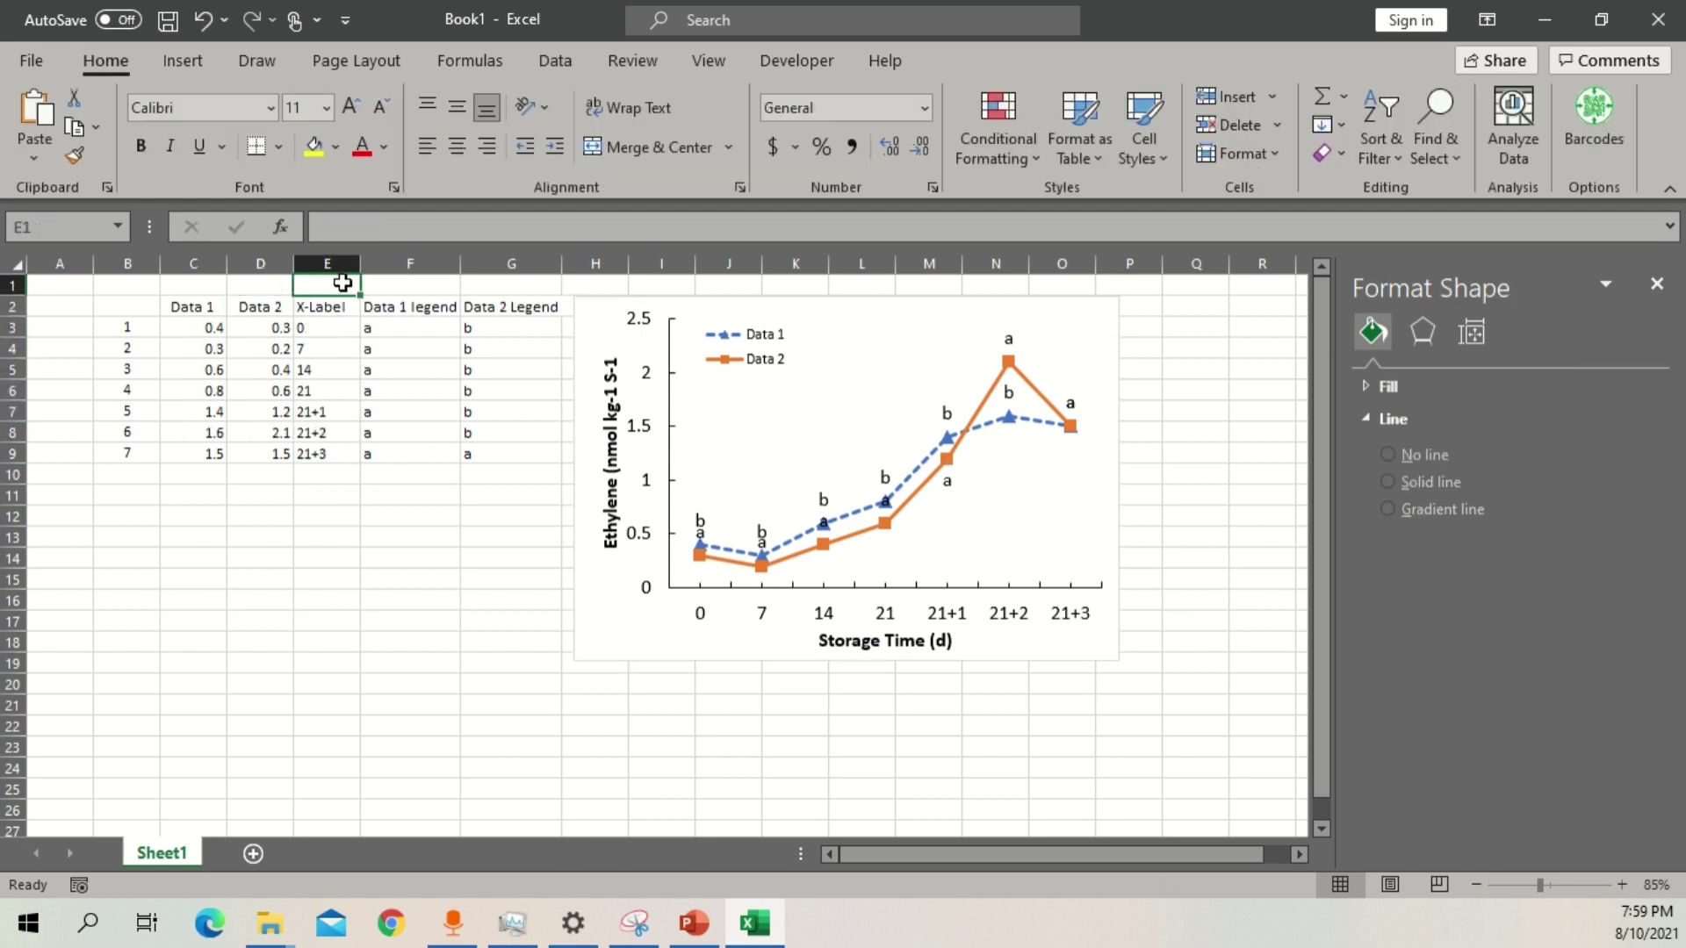
{"action": "type", "text": "Custo"}
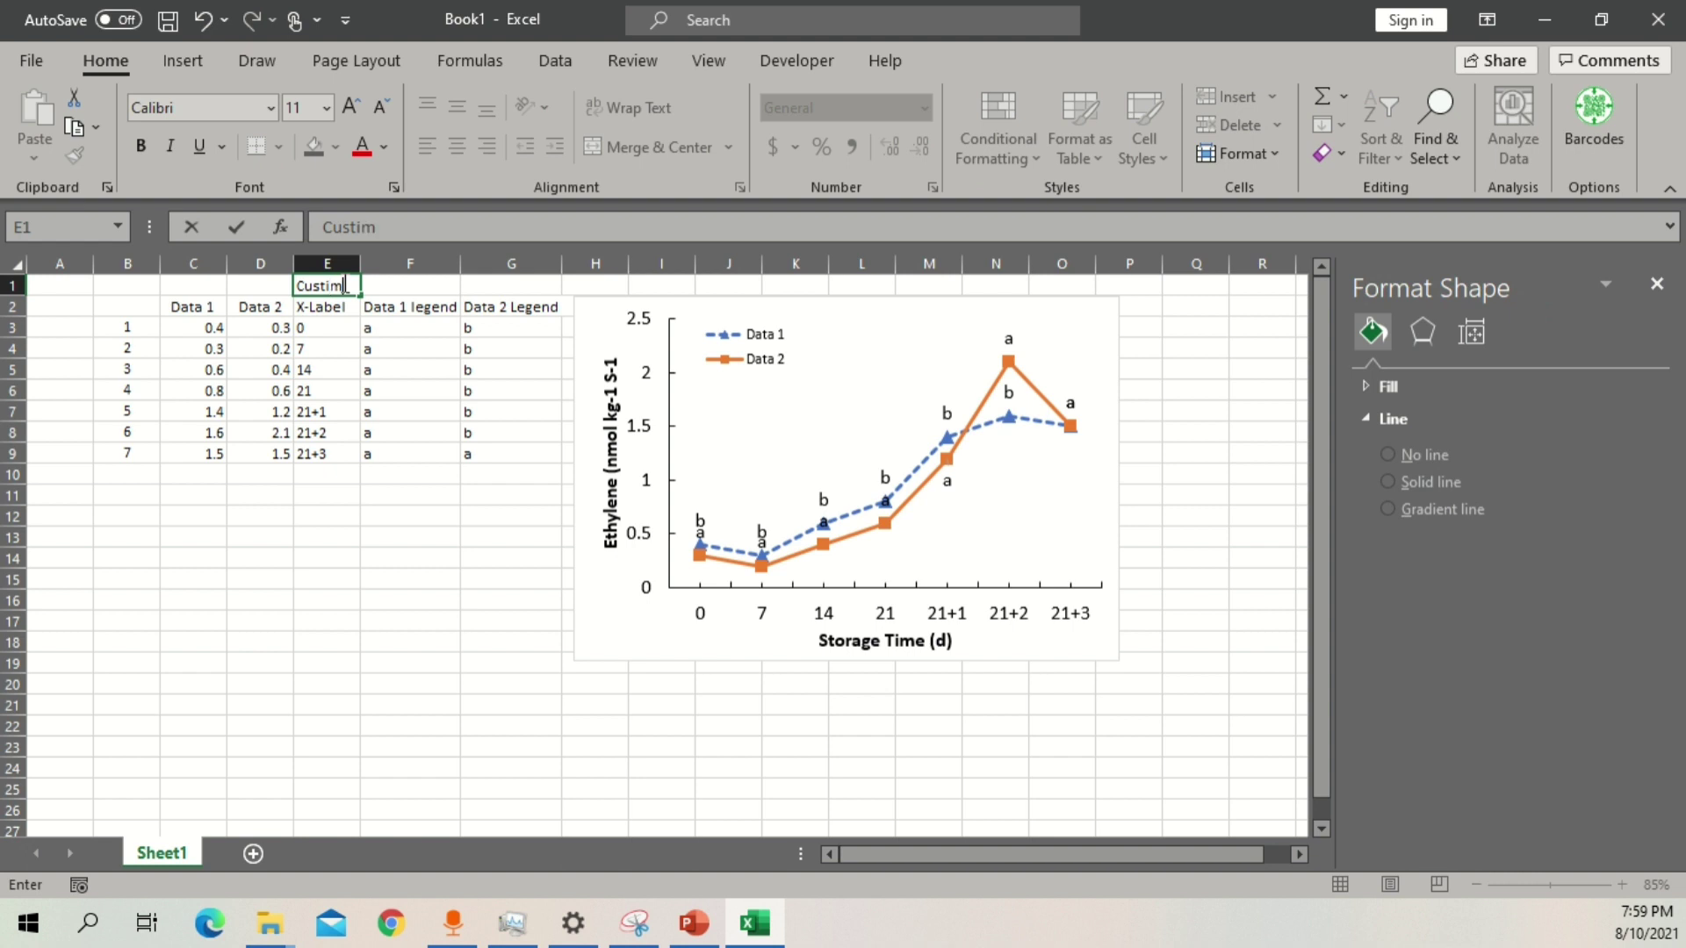
{"action": "key", "text": "Tab"}
{"action": "type", "text": "C"}
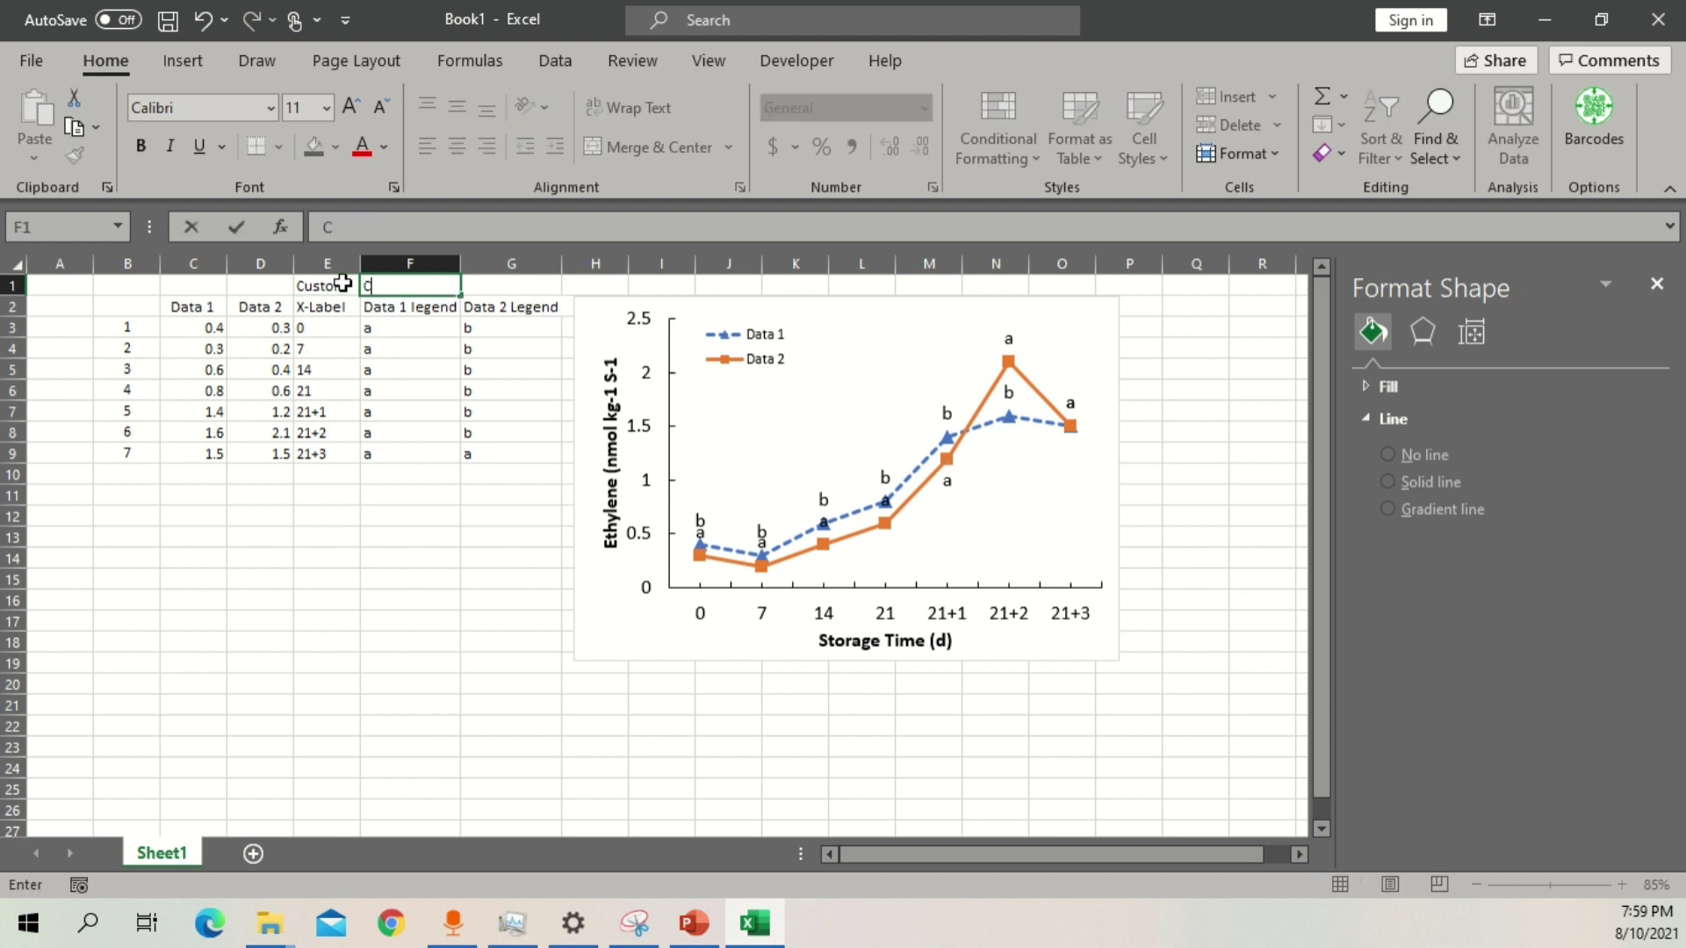
{"action": "type", "text": "ustim"}
{"action": "key", "text": "ctrl+Return"}
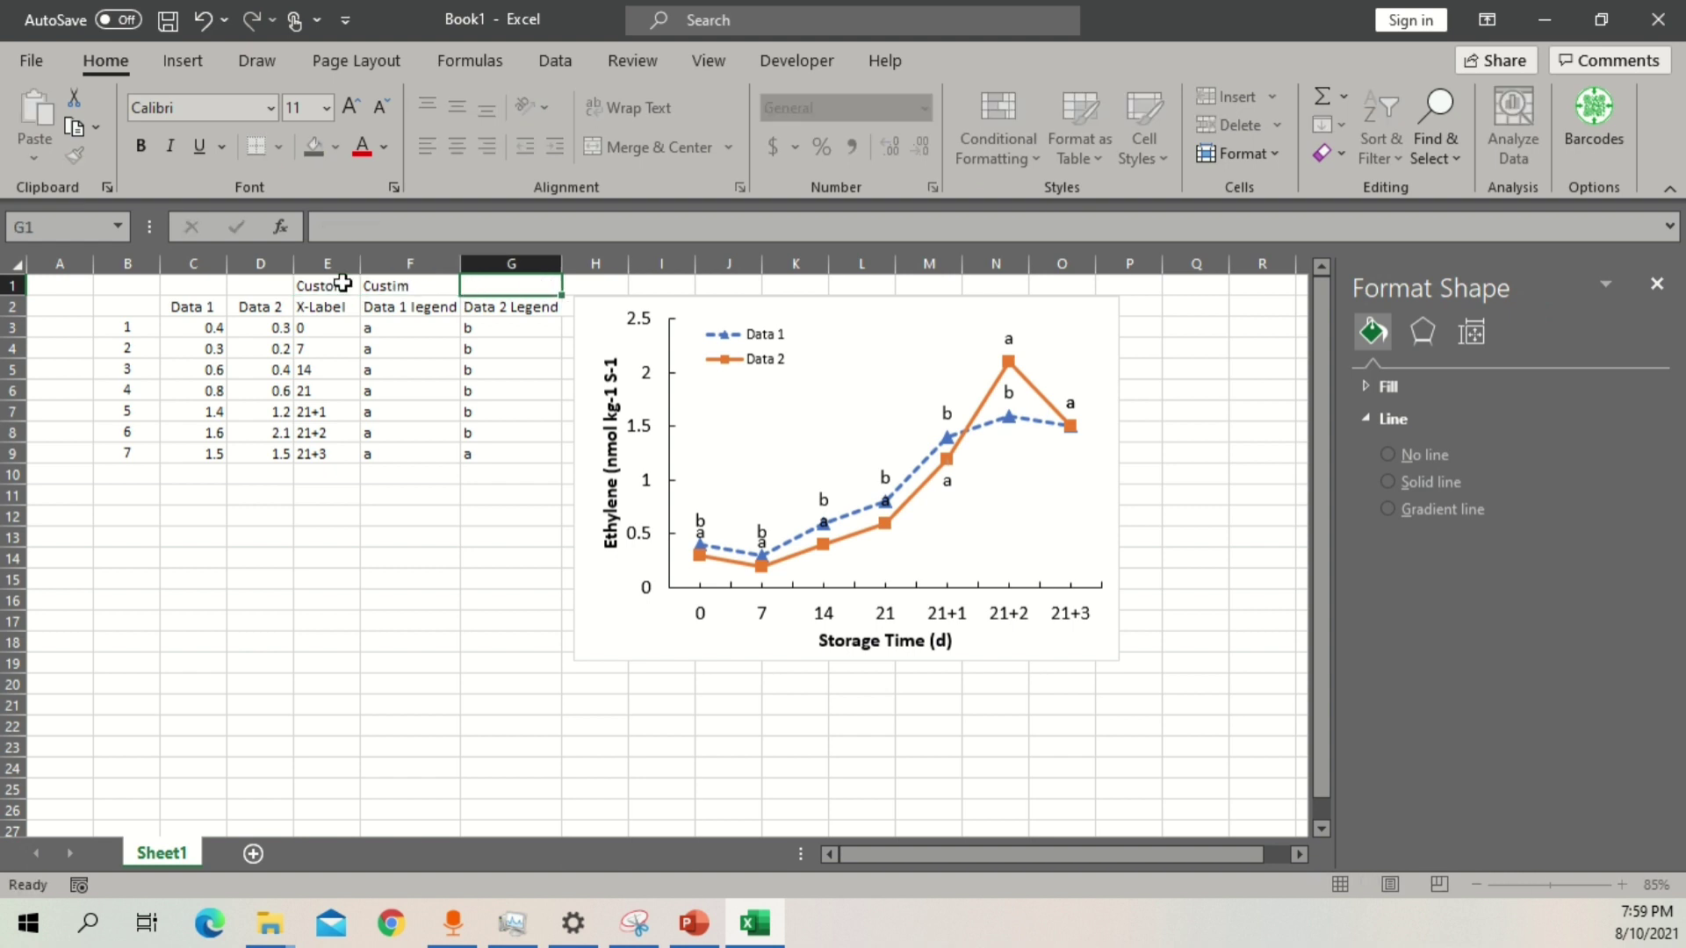
{"action": "type", "text": "Cus"}
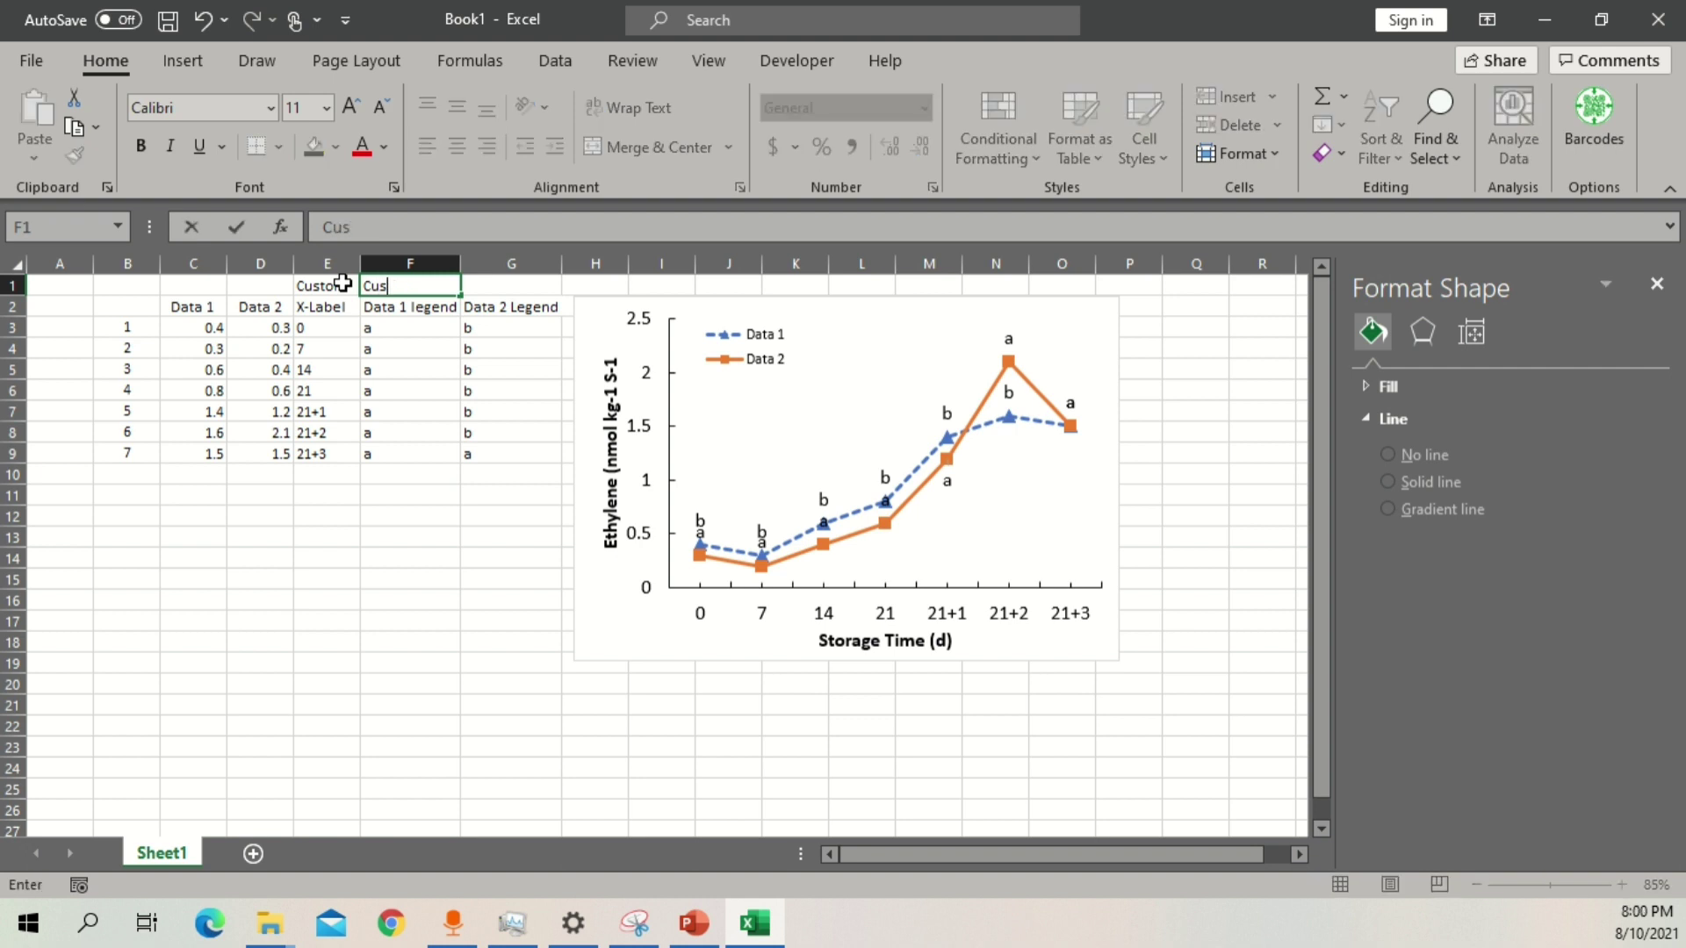
{"action": "type", "text": "tome"}
{"action": "key", "text": "Tab"}
{"action": "key", "text": "shift+Tab"}
{"action": "type", "text": "Cu"}
{"action": "key", "text": "Tab"}
{"action": "key", "text": "shift+Tab"}
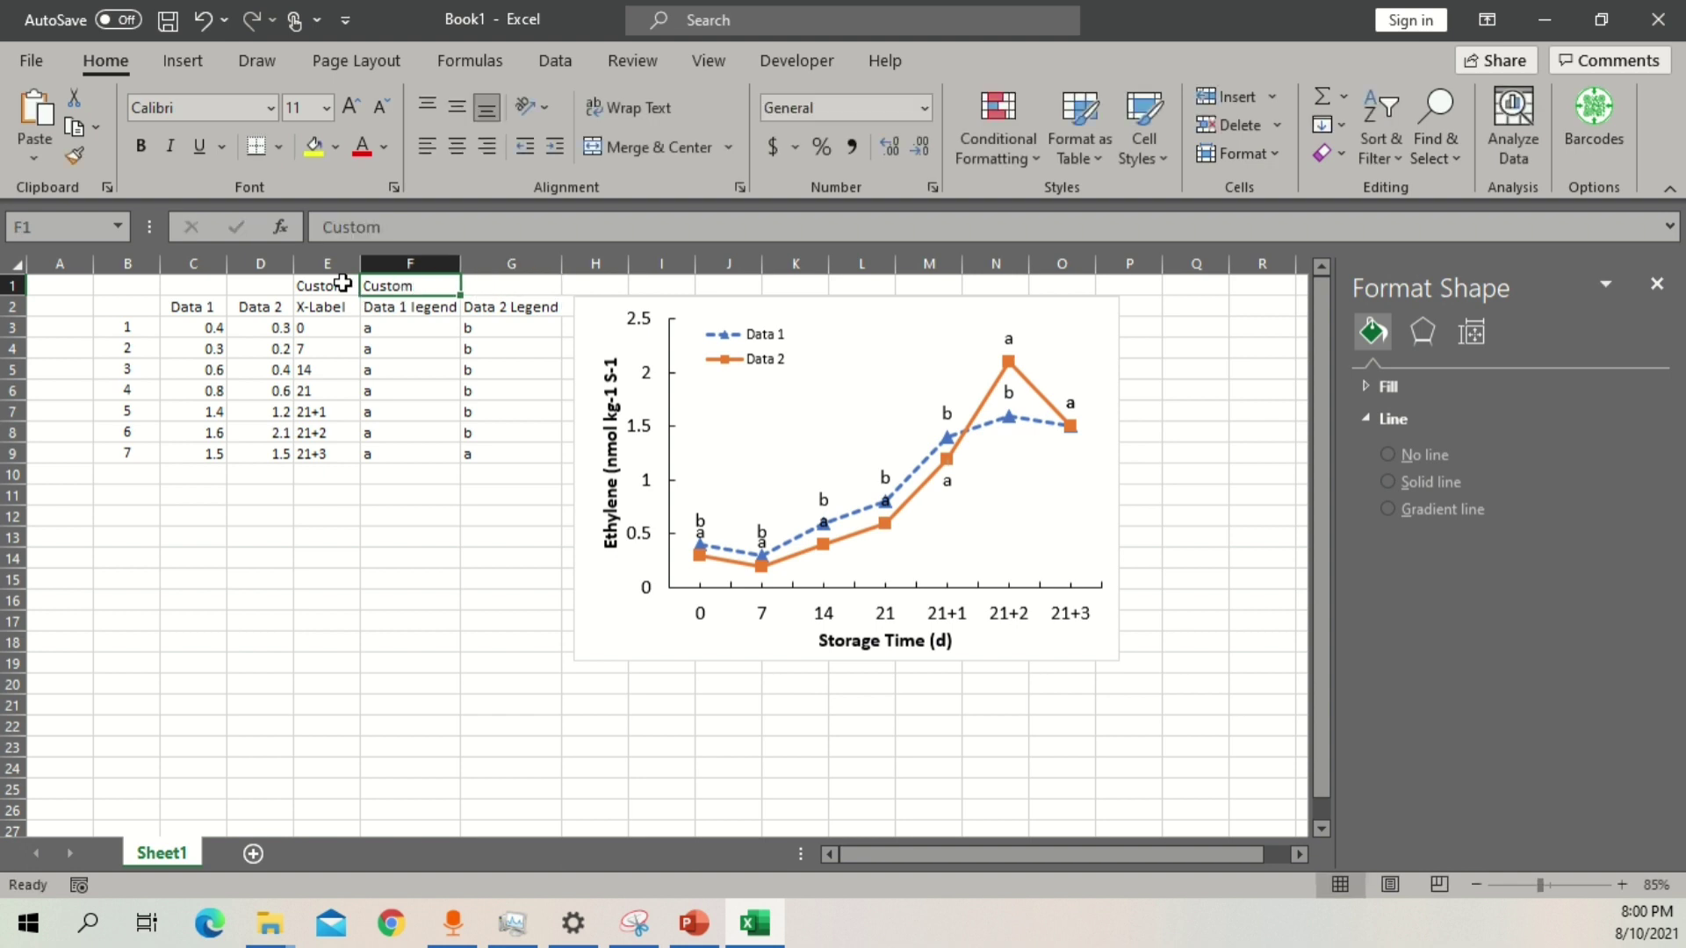
Copy 'Custom' from F1 into G1.
{"action": "key", "text": "ctrl+c"}
{"action": "left_click", "coordinate": [527, 284]}
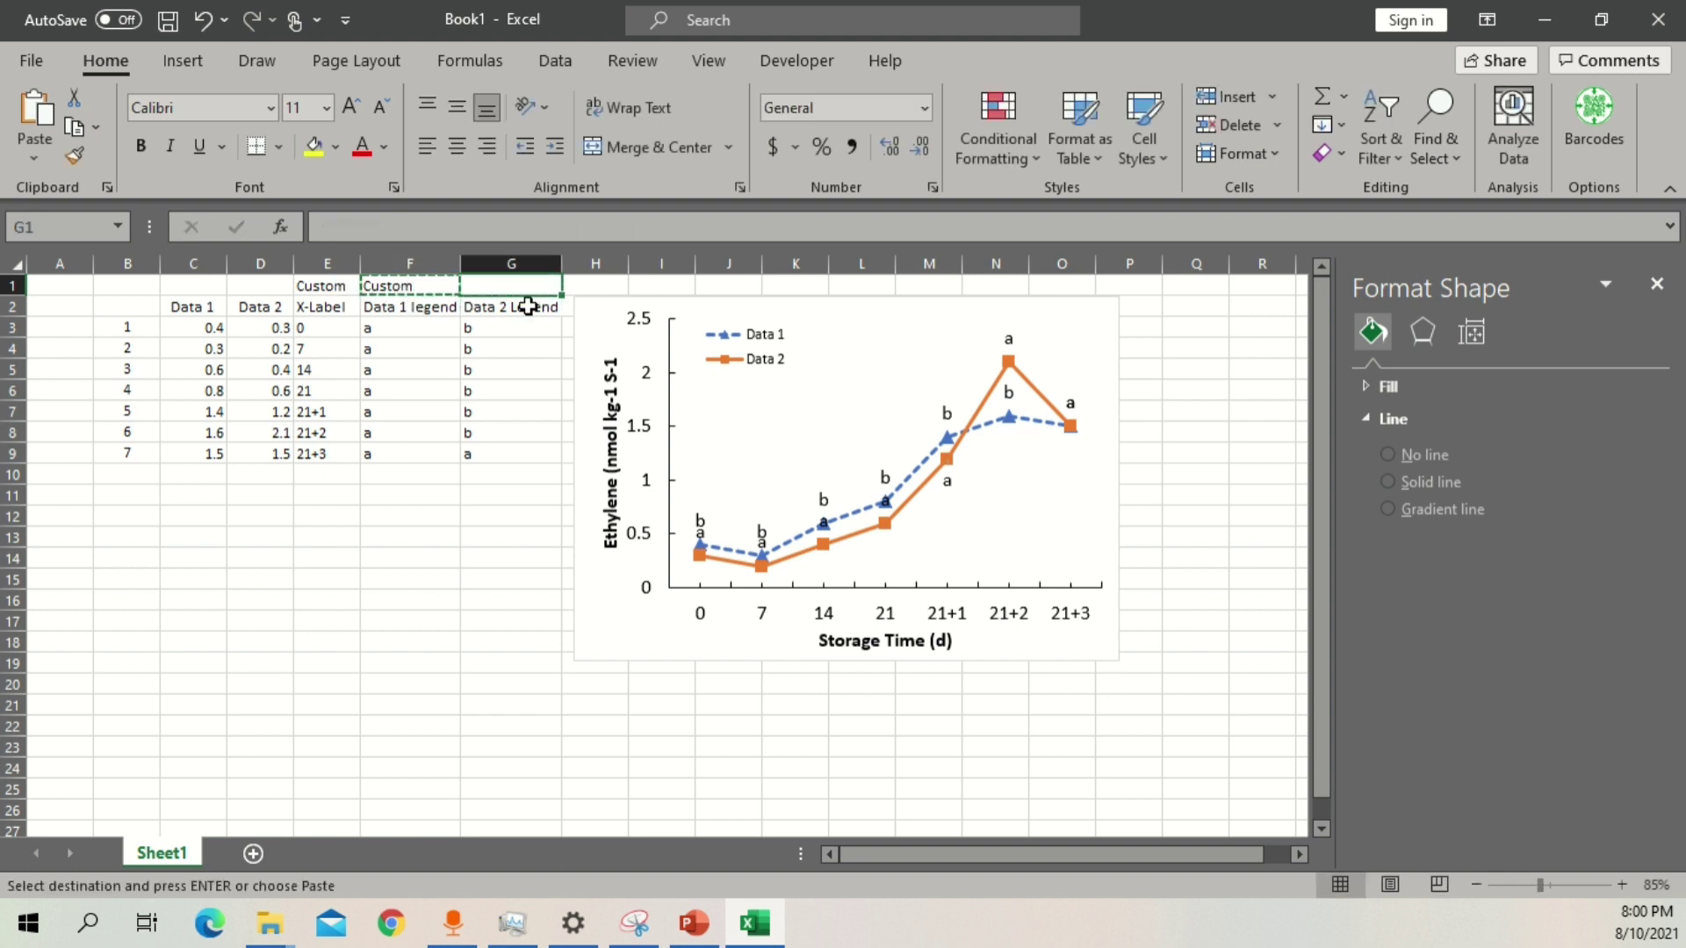
{"action": "key", "text": "ctrl+v"}
{"action": "left_click", "coordinate": [409, 432]}
Select the Data 1 and Data 2 table range B2:D9 for charting.
{"action": "left_click_drag", "start_coordinate": [191, 305], "coordinate": [268, 453]}
{"action": "left_click_drag", "start_coordinate": [323, 306], "coordinate": [326, 453]}
{"action": "left_click_drag", "start_coordinate": [411, 307], "coordinate": [411, 453]}
{"action": "left_click_drag", "start_coordinate": [491, 312], "coordinate": [489, 448]}
{"action": "left_click", "coordinate": [467, 493]}
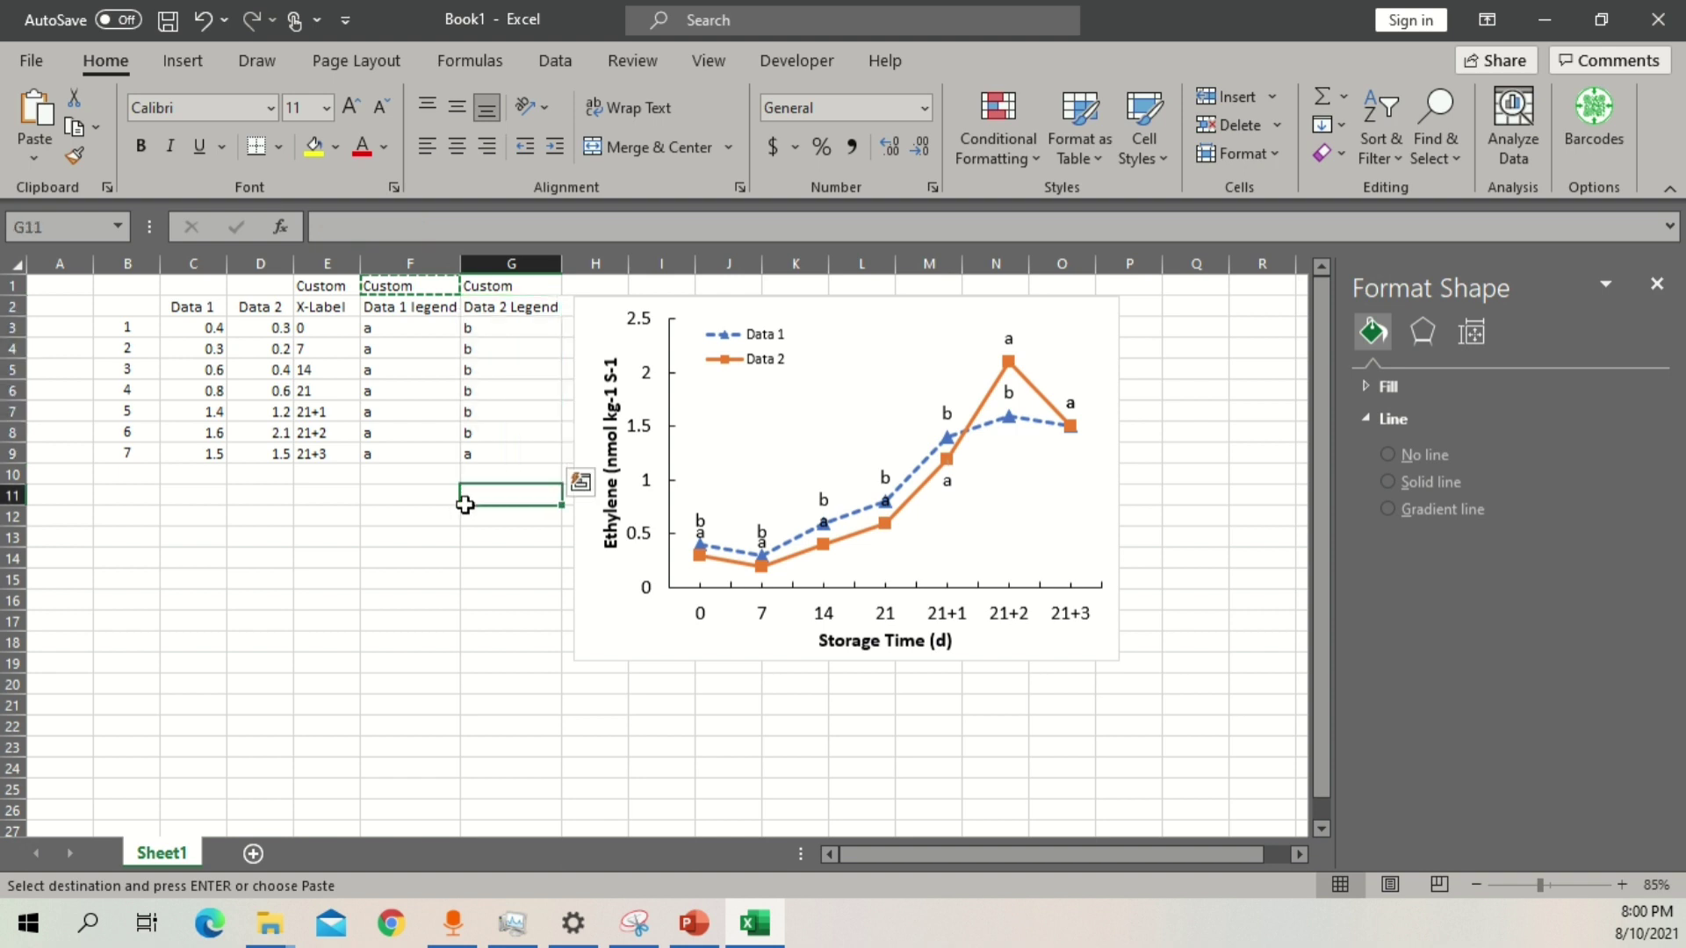
{"action": "left_click_drag", "start_coordinate": [152, 311], "coordinate": [257, 451]}
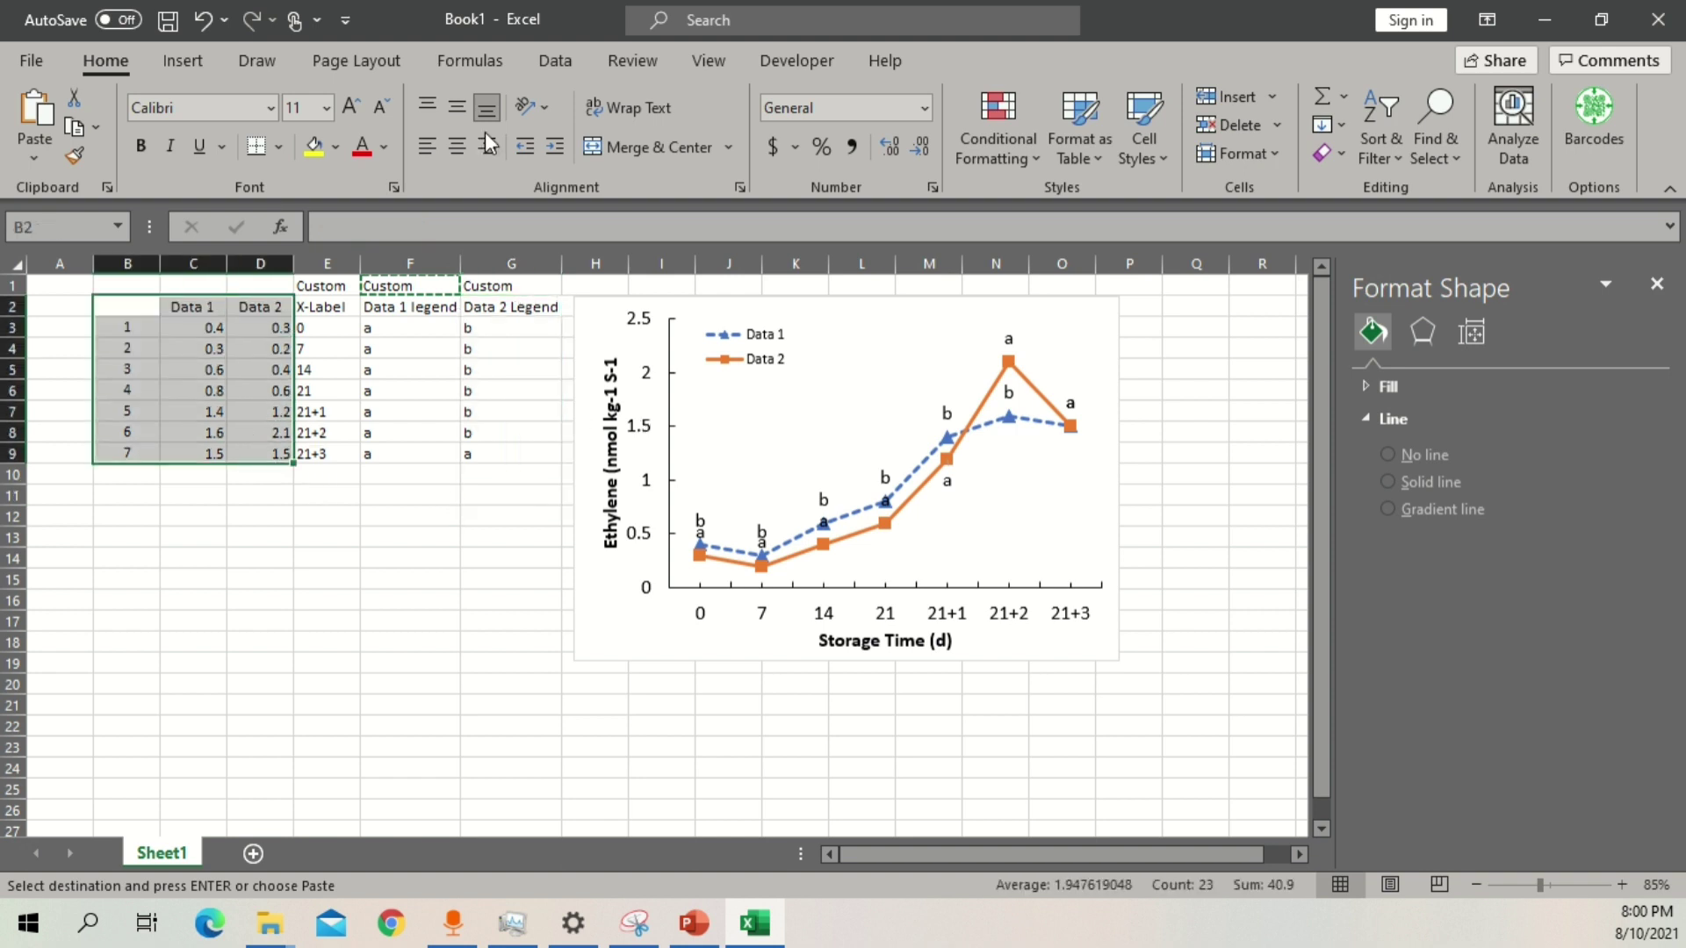
{"action": "left_click", "coordinate": [182, 60]}
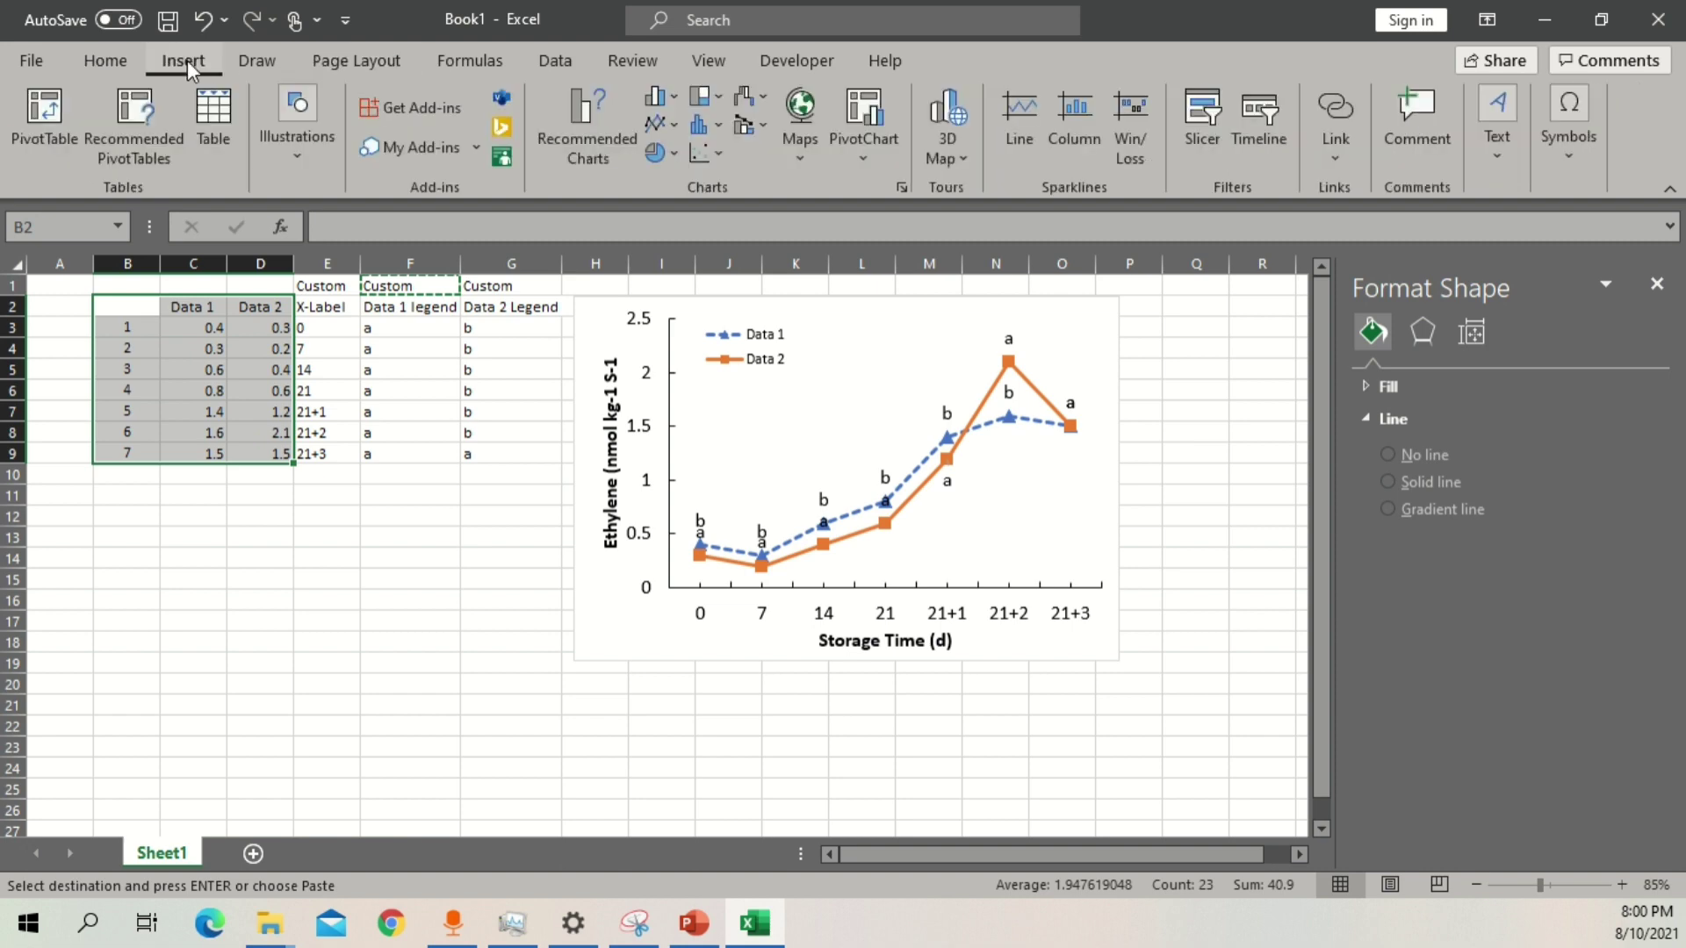
Insert a recommended Line chart of Data 1 and Data 2.
{"action": "left_click", "coordinate": [587, 110]}
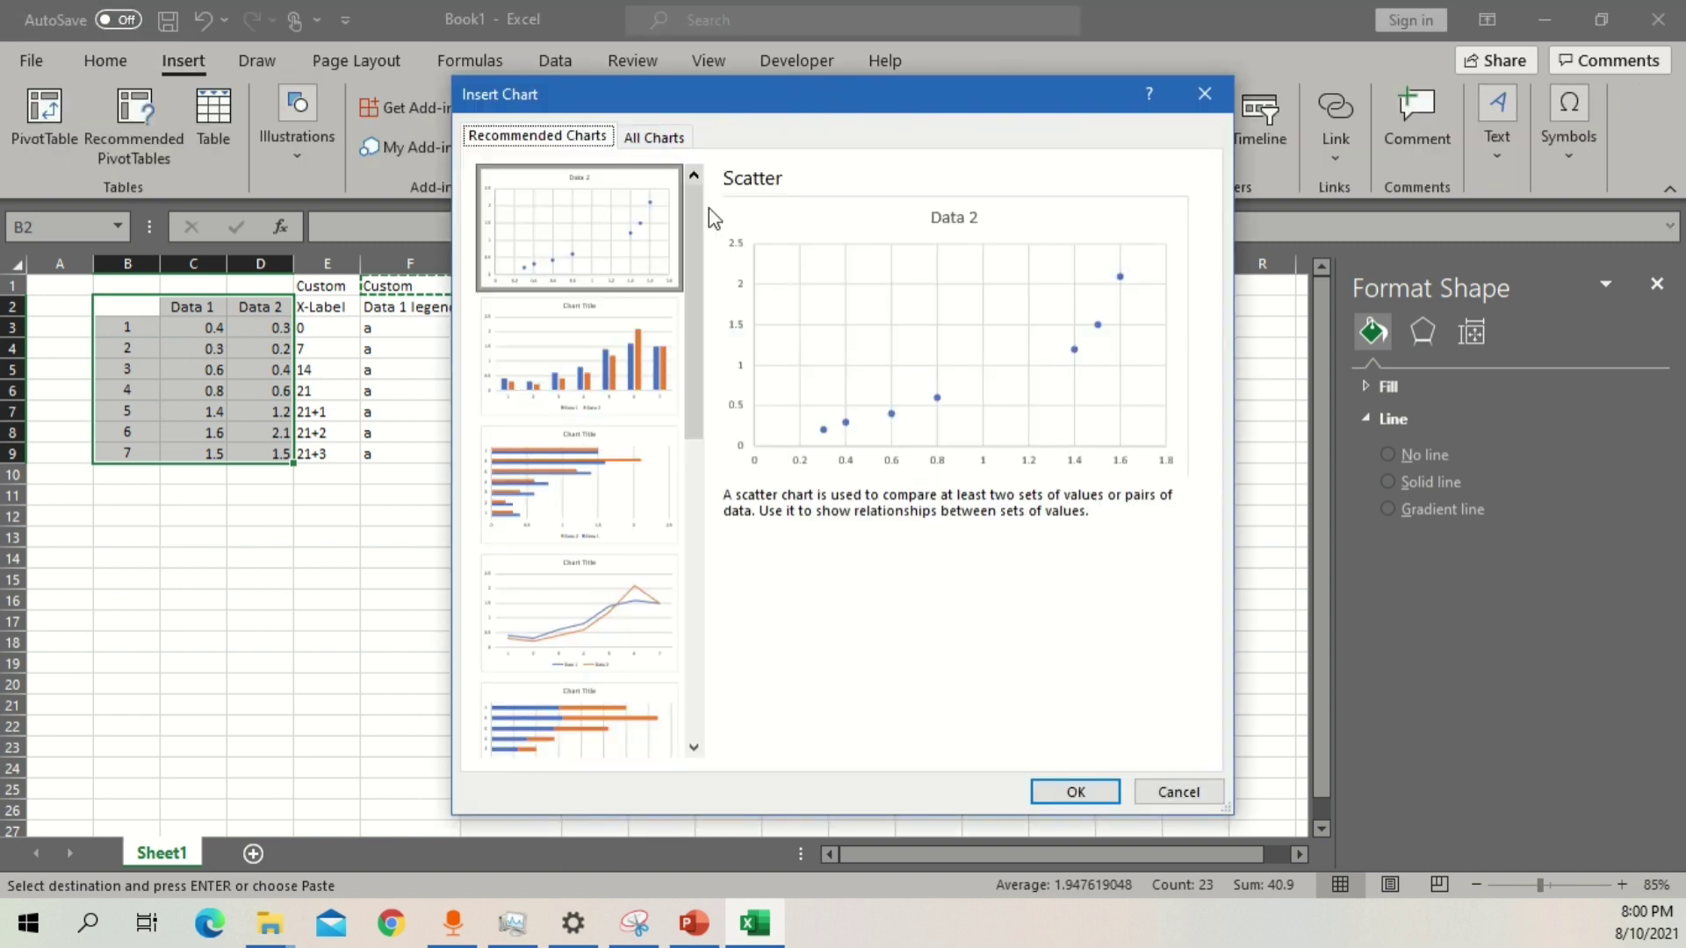
{"action": "left_click", "coordinate": [633, 593]}
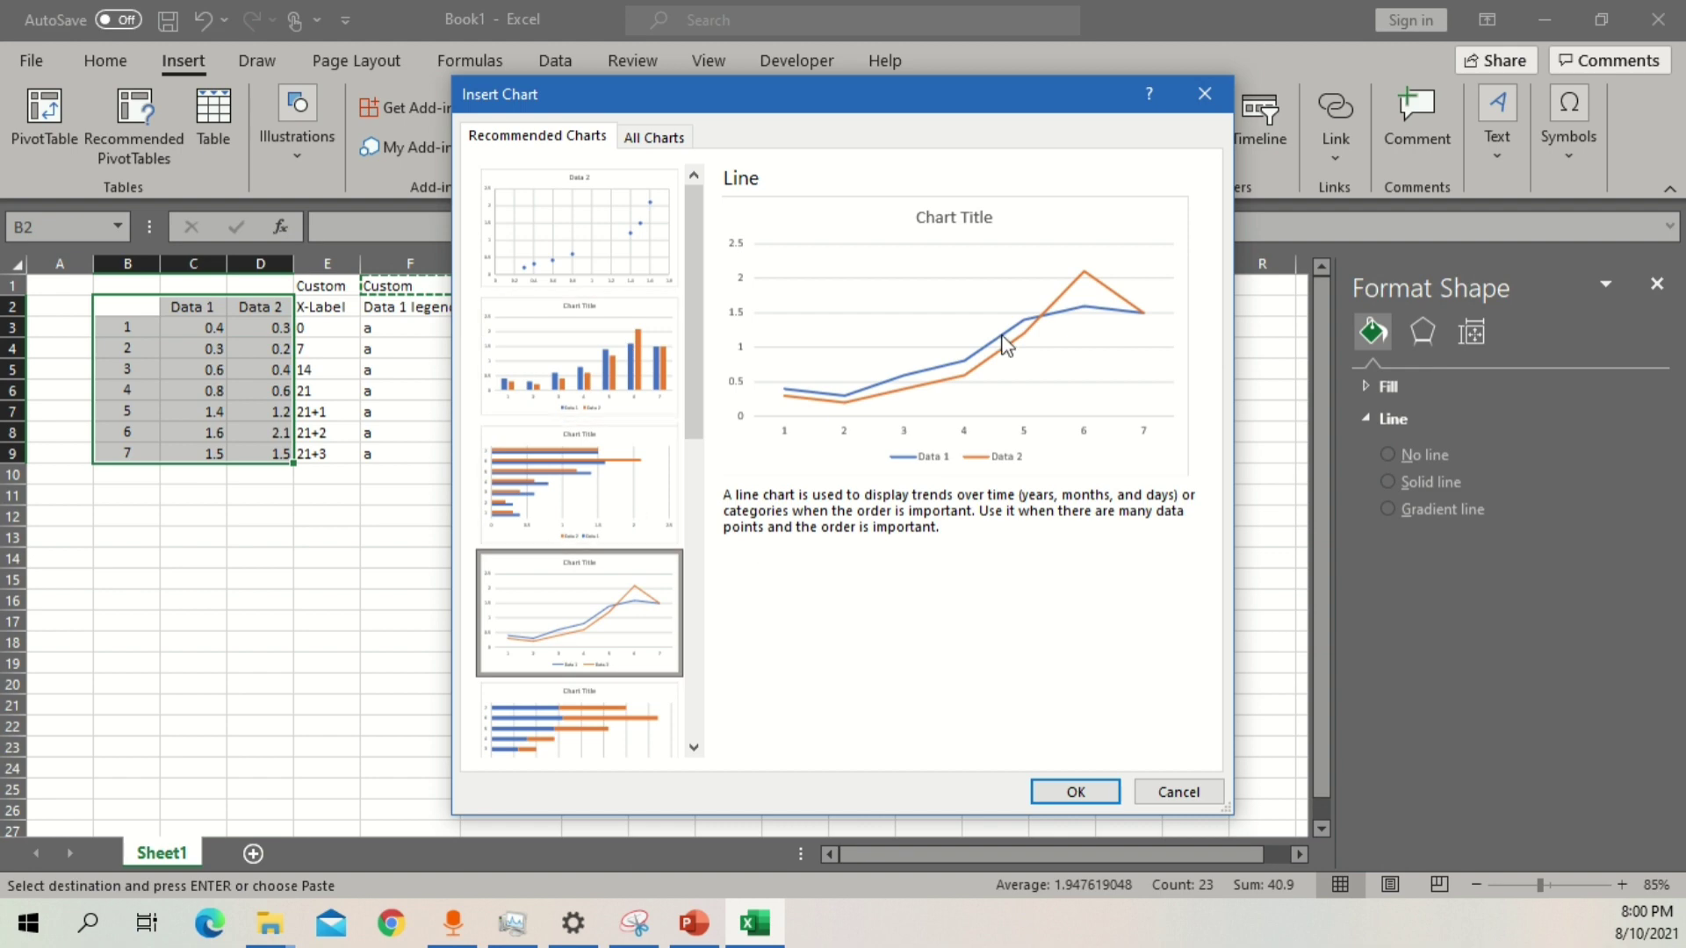
{"action": "left_click", "coordinate": [1076, 791]}
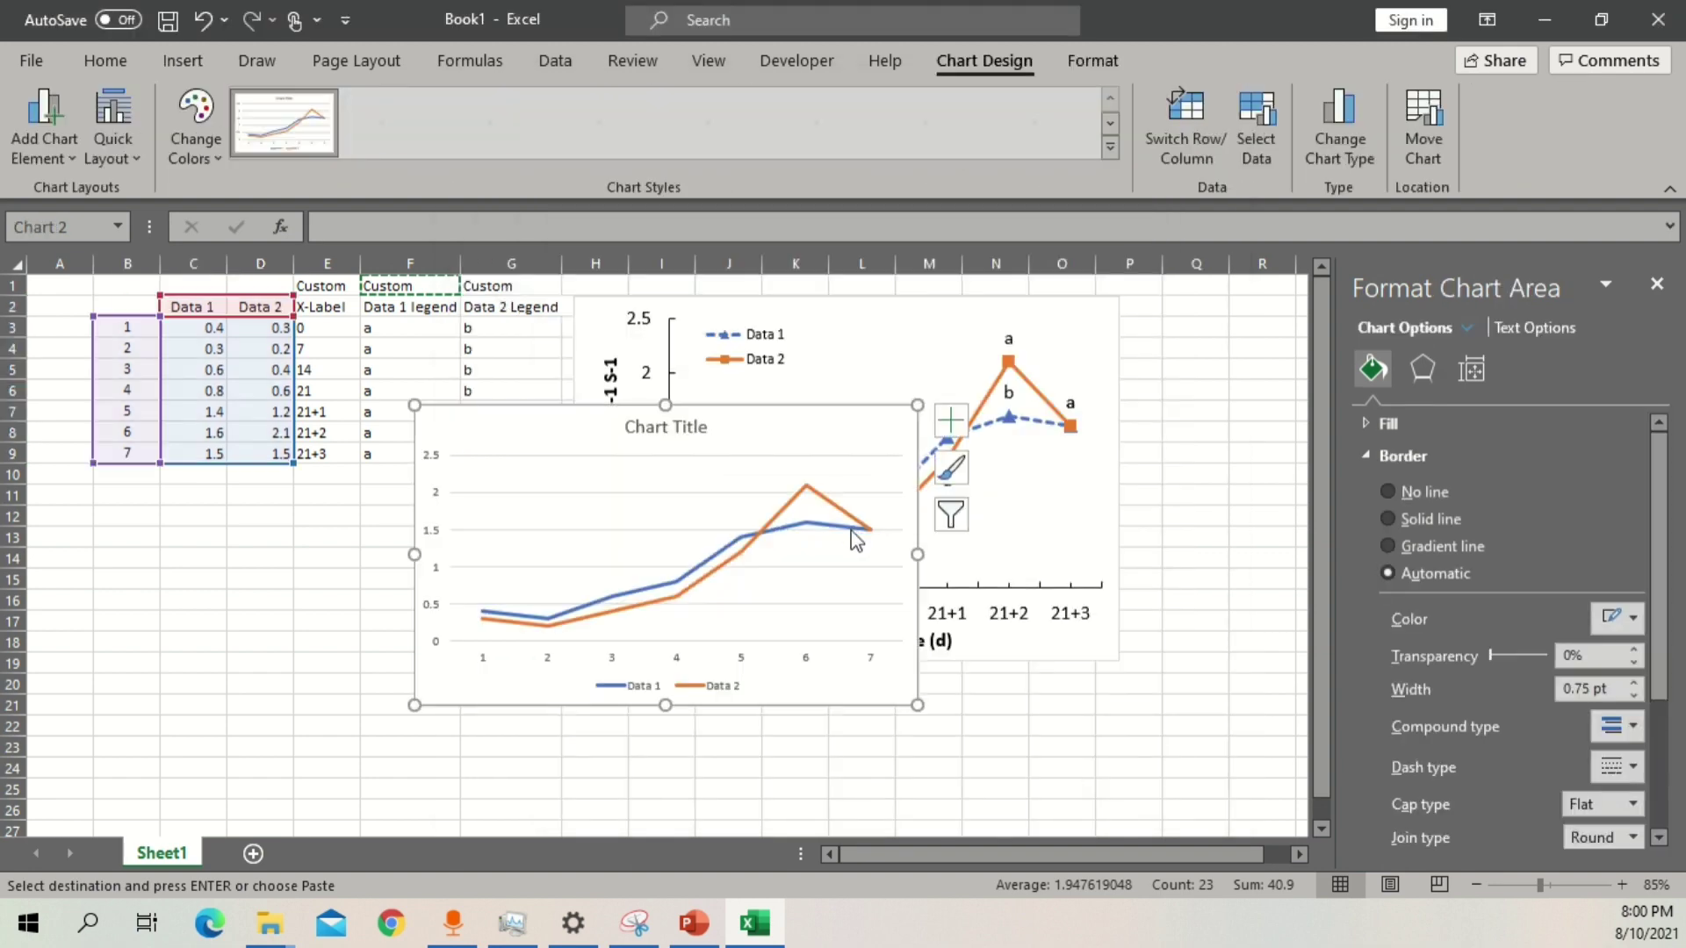
Place the new chart below the table and move the original chart to the right.
{"action": "left_click_drag", "start_coordinate": [802, 414], "coordinate": [471, 495]}
{"action": "left_click_drag", "start_coordinate": [718, 308], "coordinate": [850, 310]}
{"action": "left_click_drag", "start_coordinate": [536, 482], "coordinate": [568, 491]}
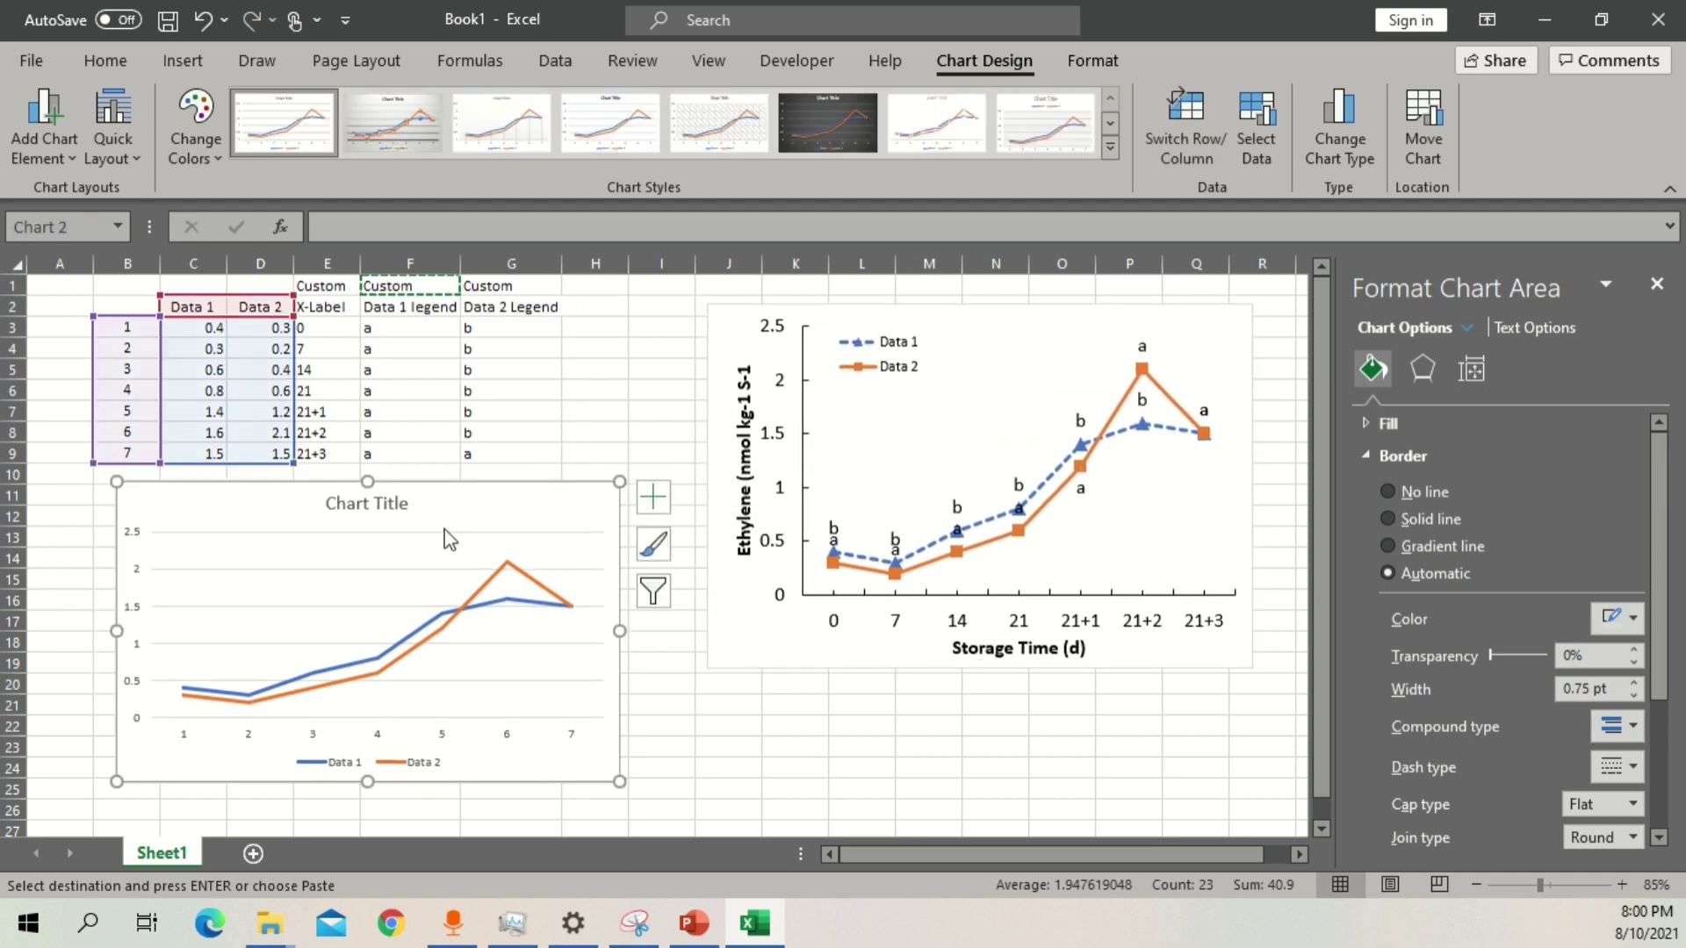
{"action": "scroll", "coordinate": [351, 619], "scroll_direction": "up", "scroll_amount": 1}
{"action": "scroll", "coordinate": [545, 571], "scroll_direction": "up", "scroll_amount": 1}
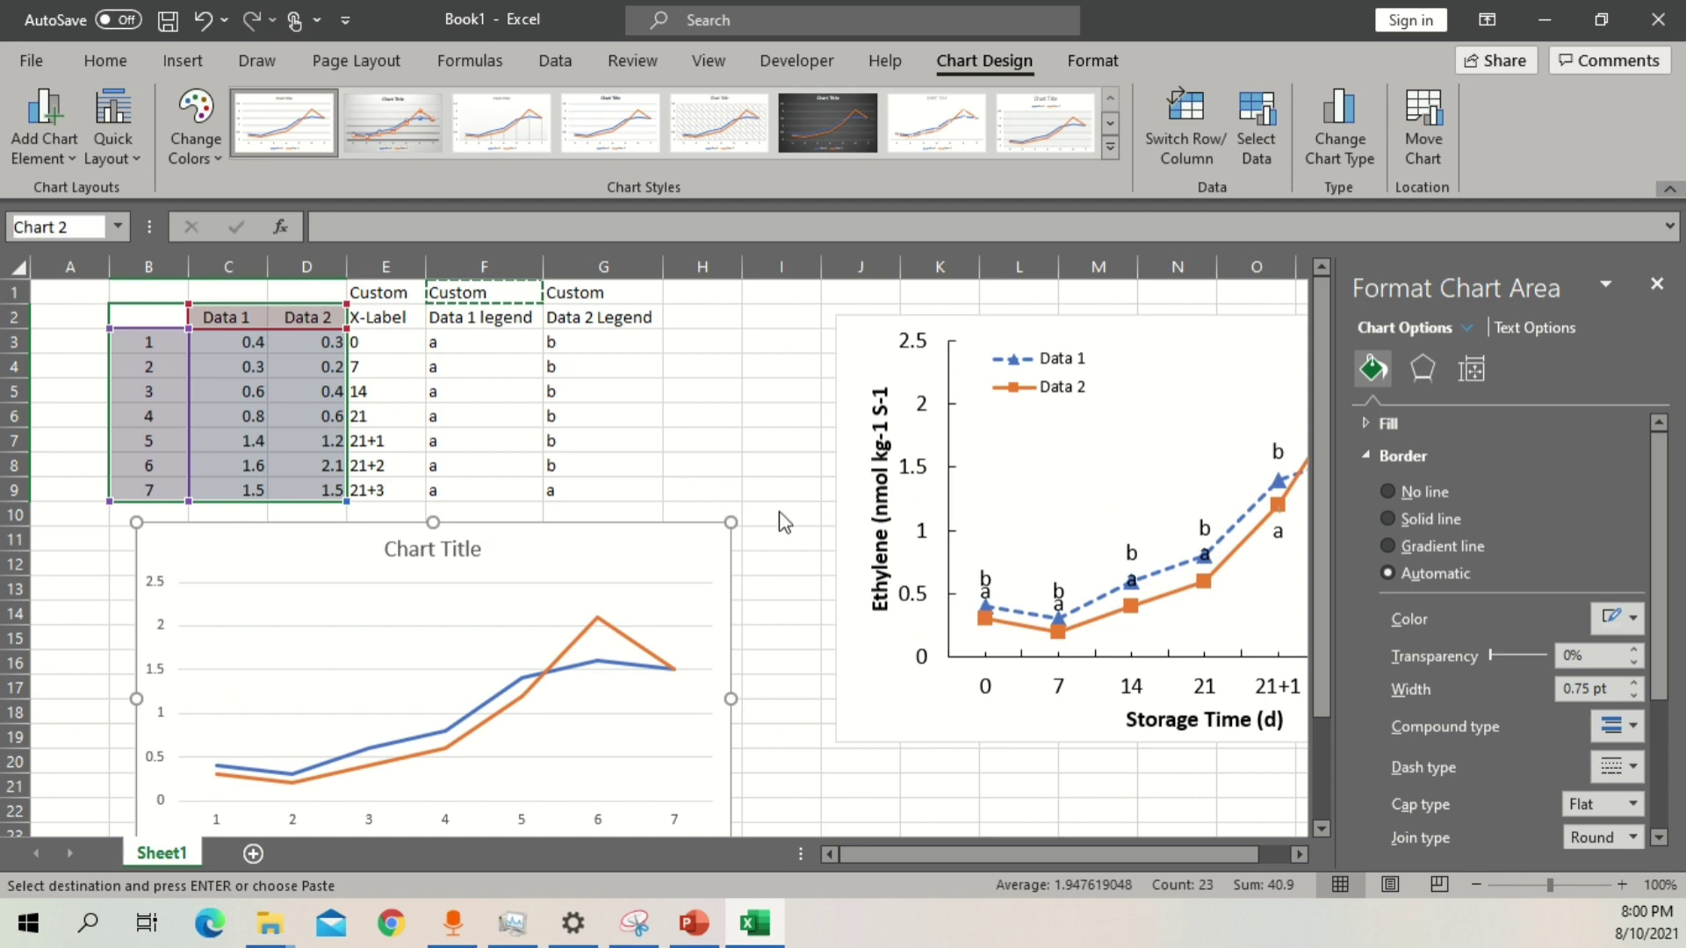
{"action": "key", "text": "ctrl+F1"}
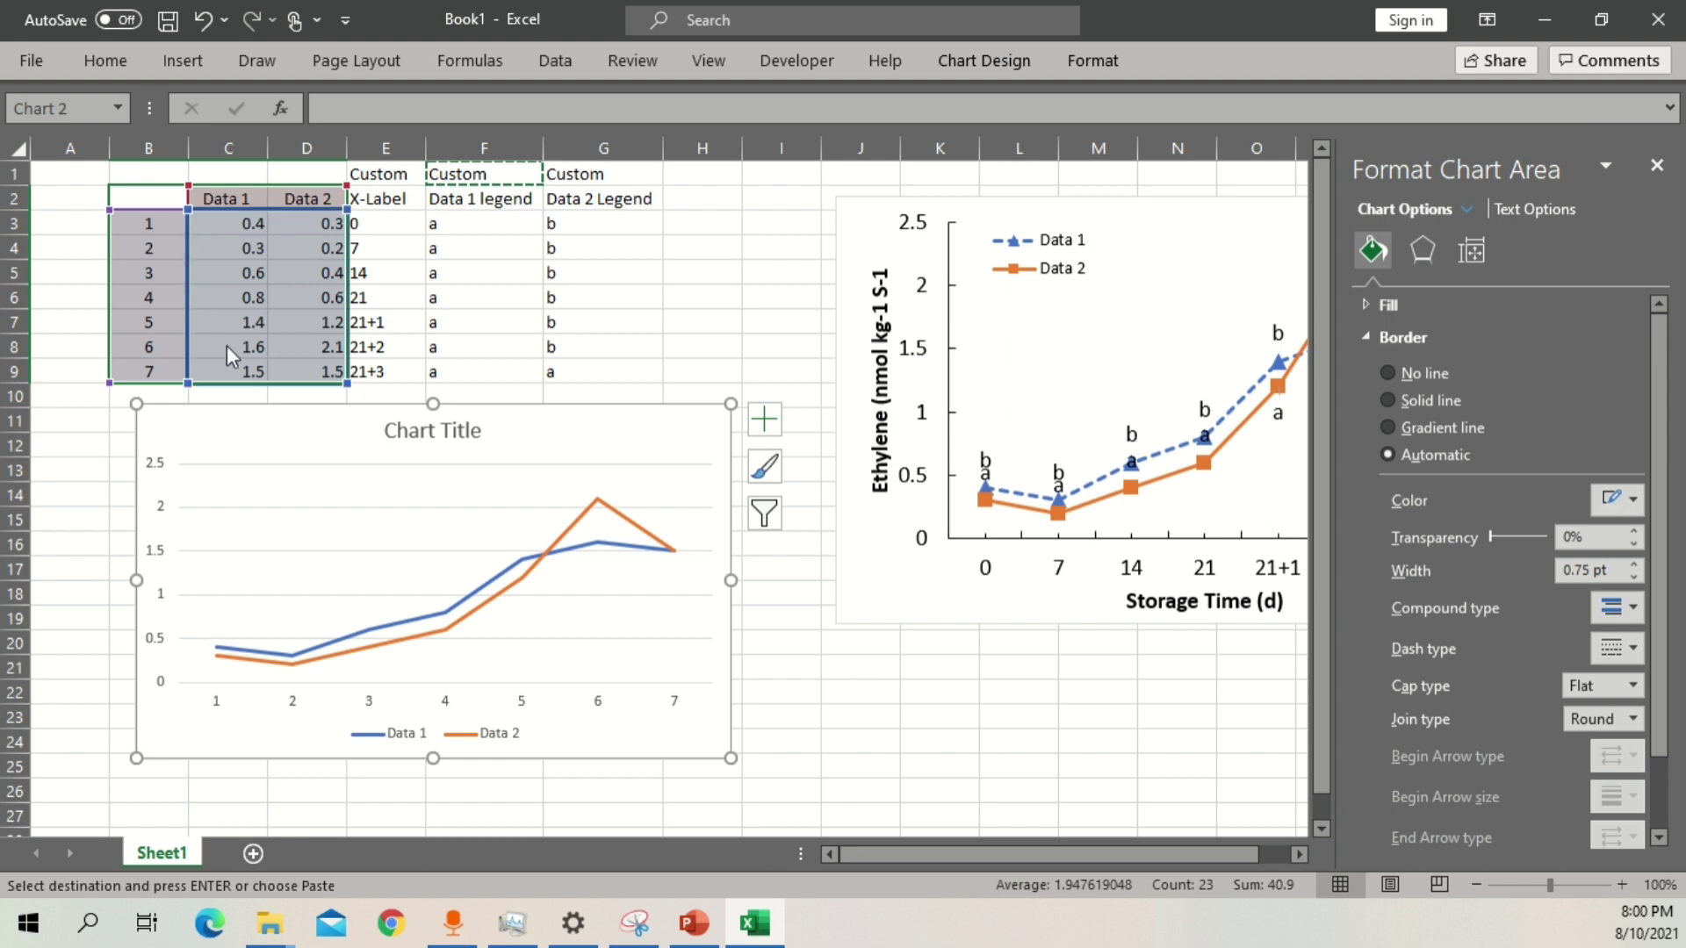
{"action": "left_click_drag", "start_coordinate": [622, 448], "coordinate": [597, 447]}
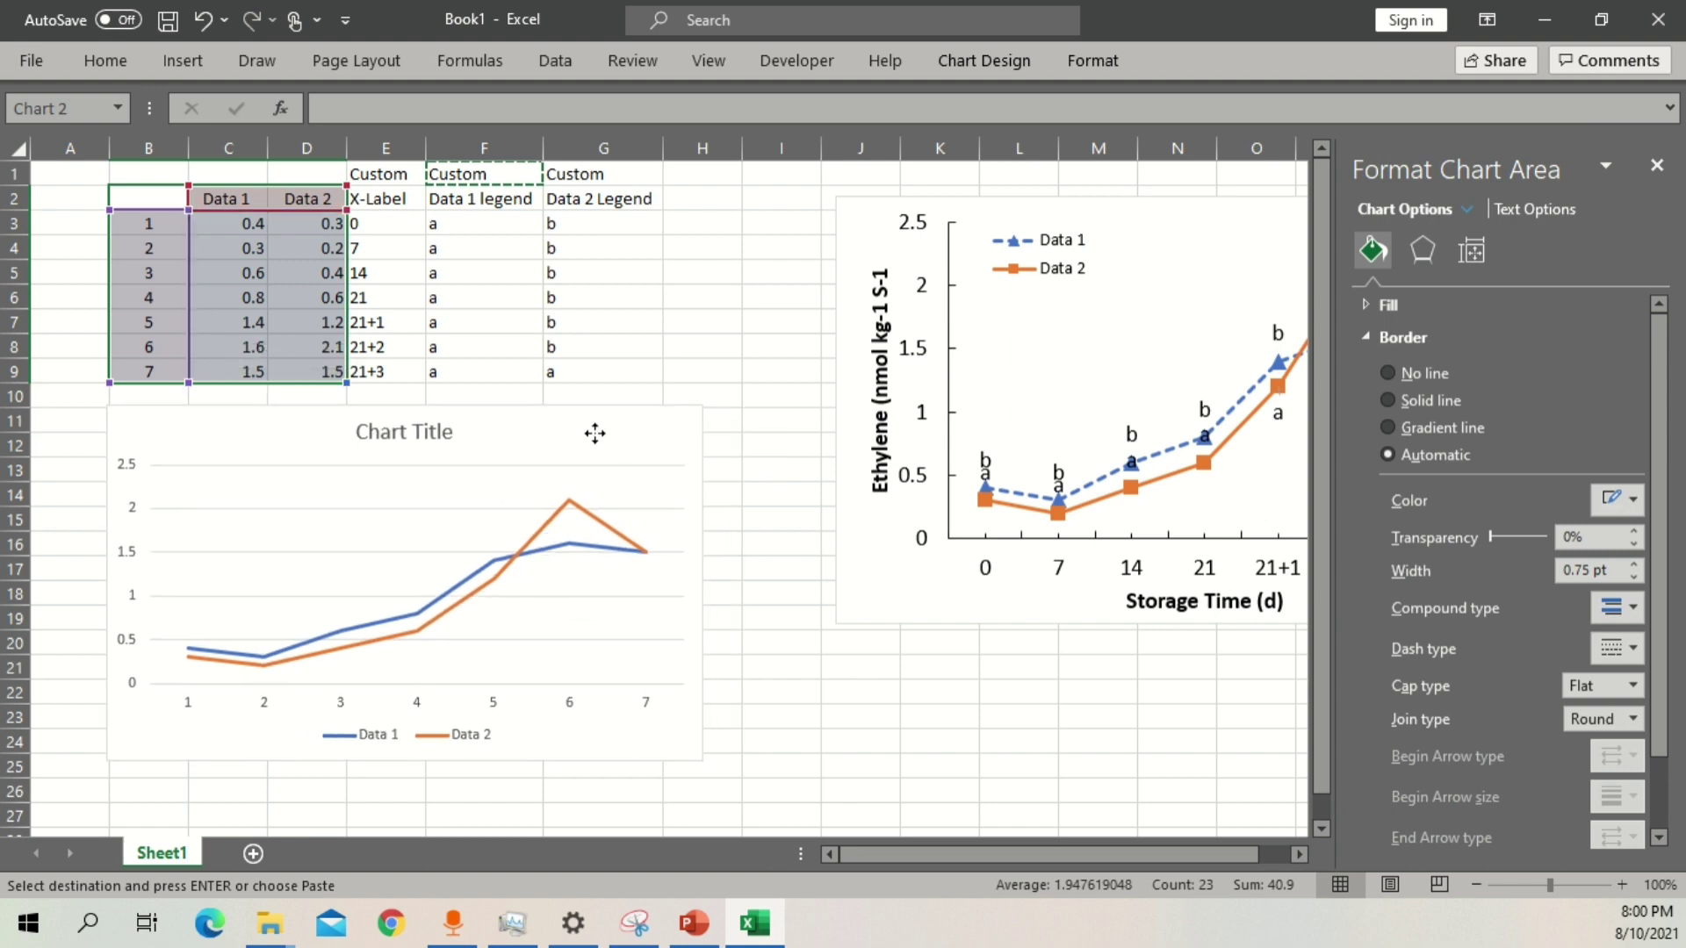
{"action": "left_click", "coordinate": [424, 706]}
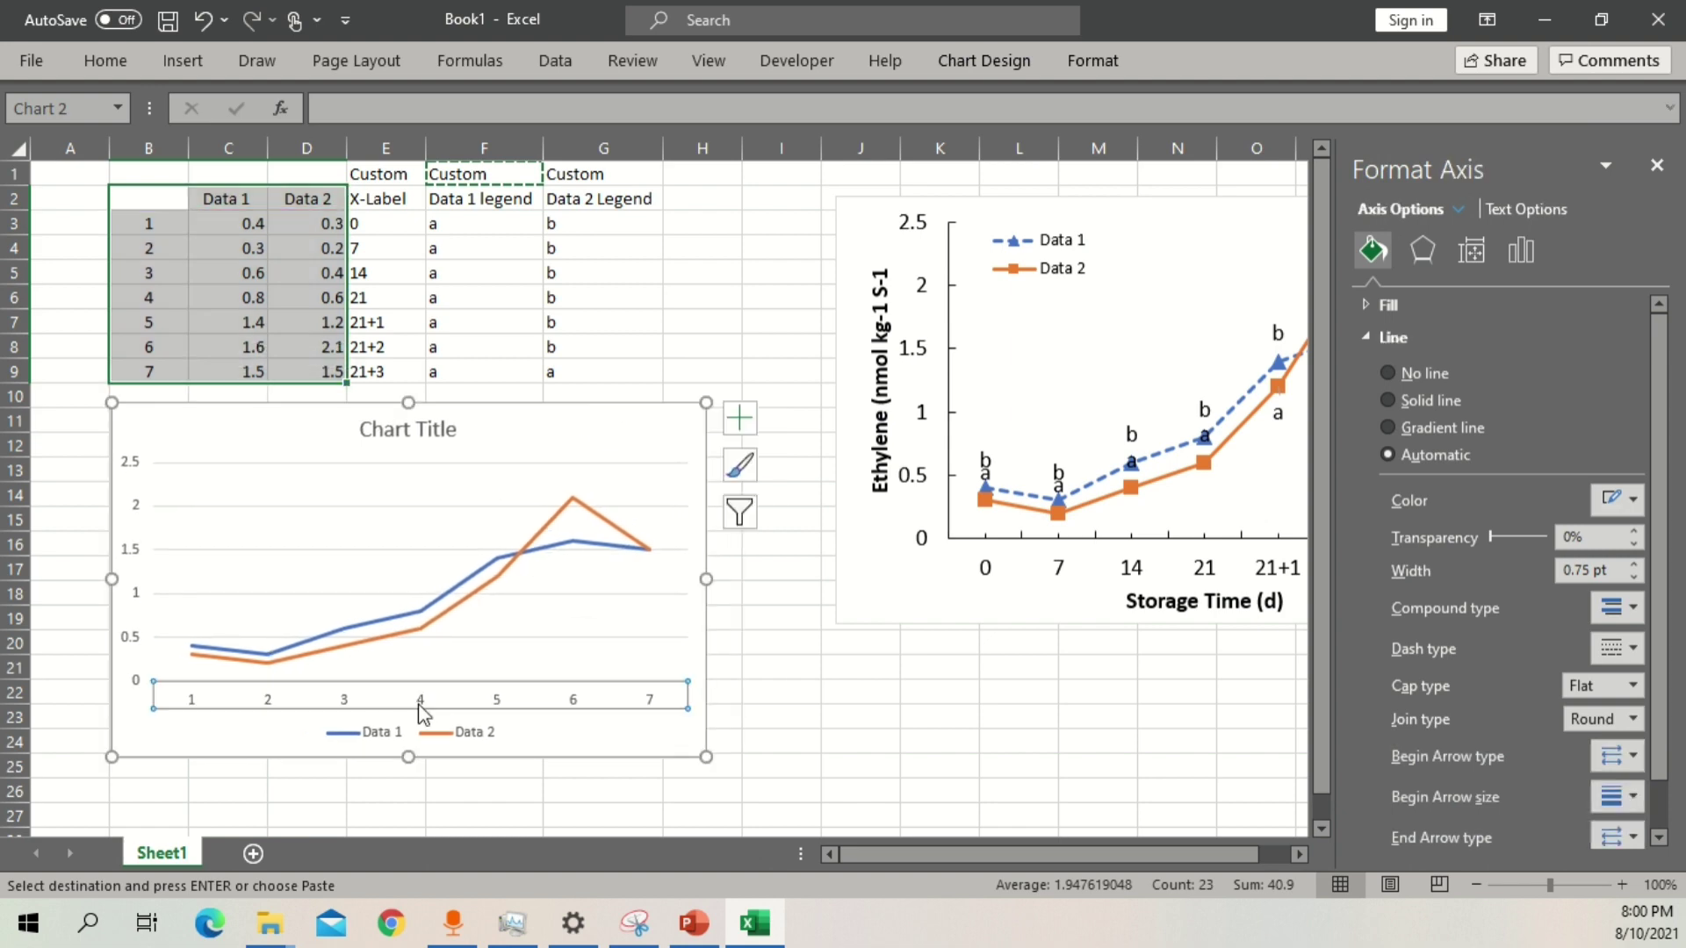
Set the new chart's horizontal axis labels to the X-Label range E3:E9.
{"action": "left_click", "coordinate": [403, 519]}
{"action": "right_click", "coordinate": [403, 518]}
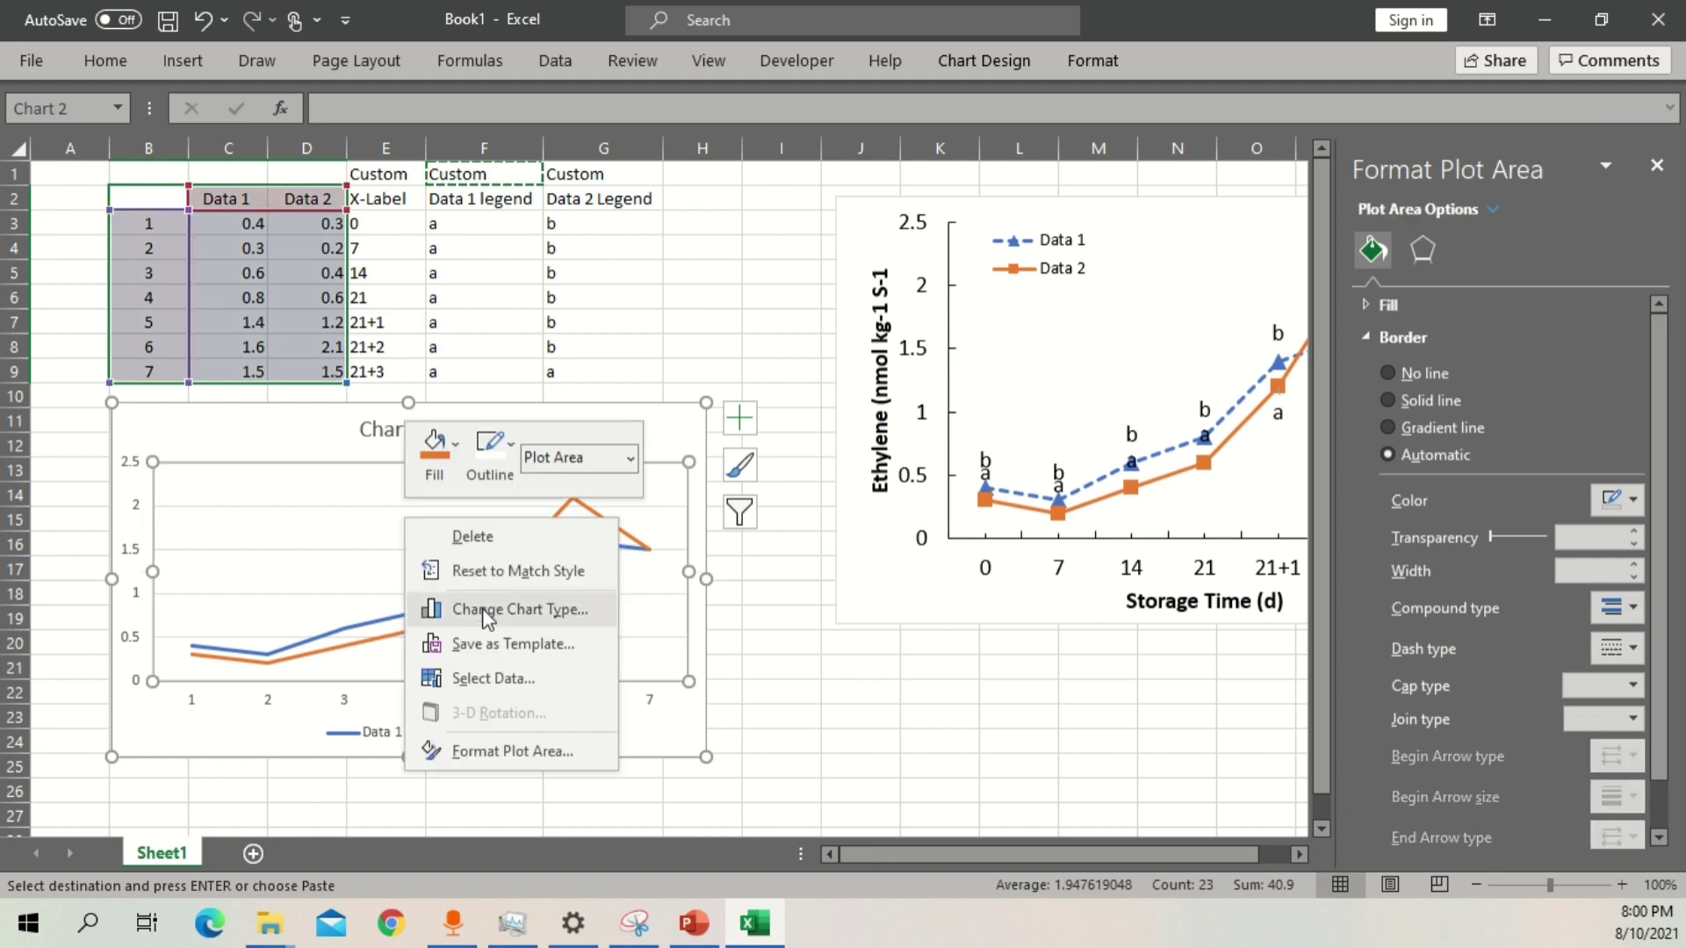
{"action": "left_click", "coordinate": [497, 677]}
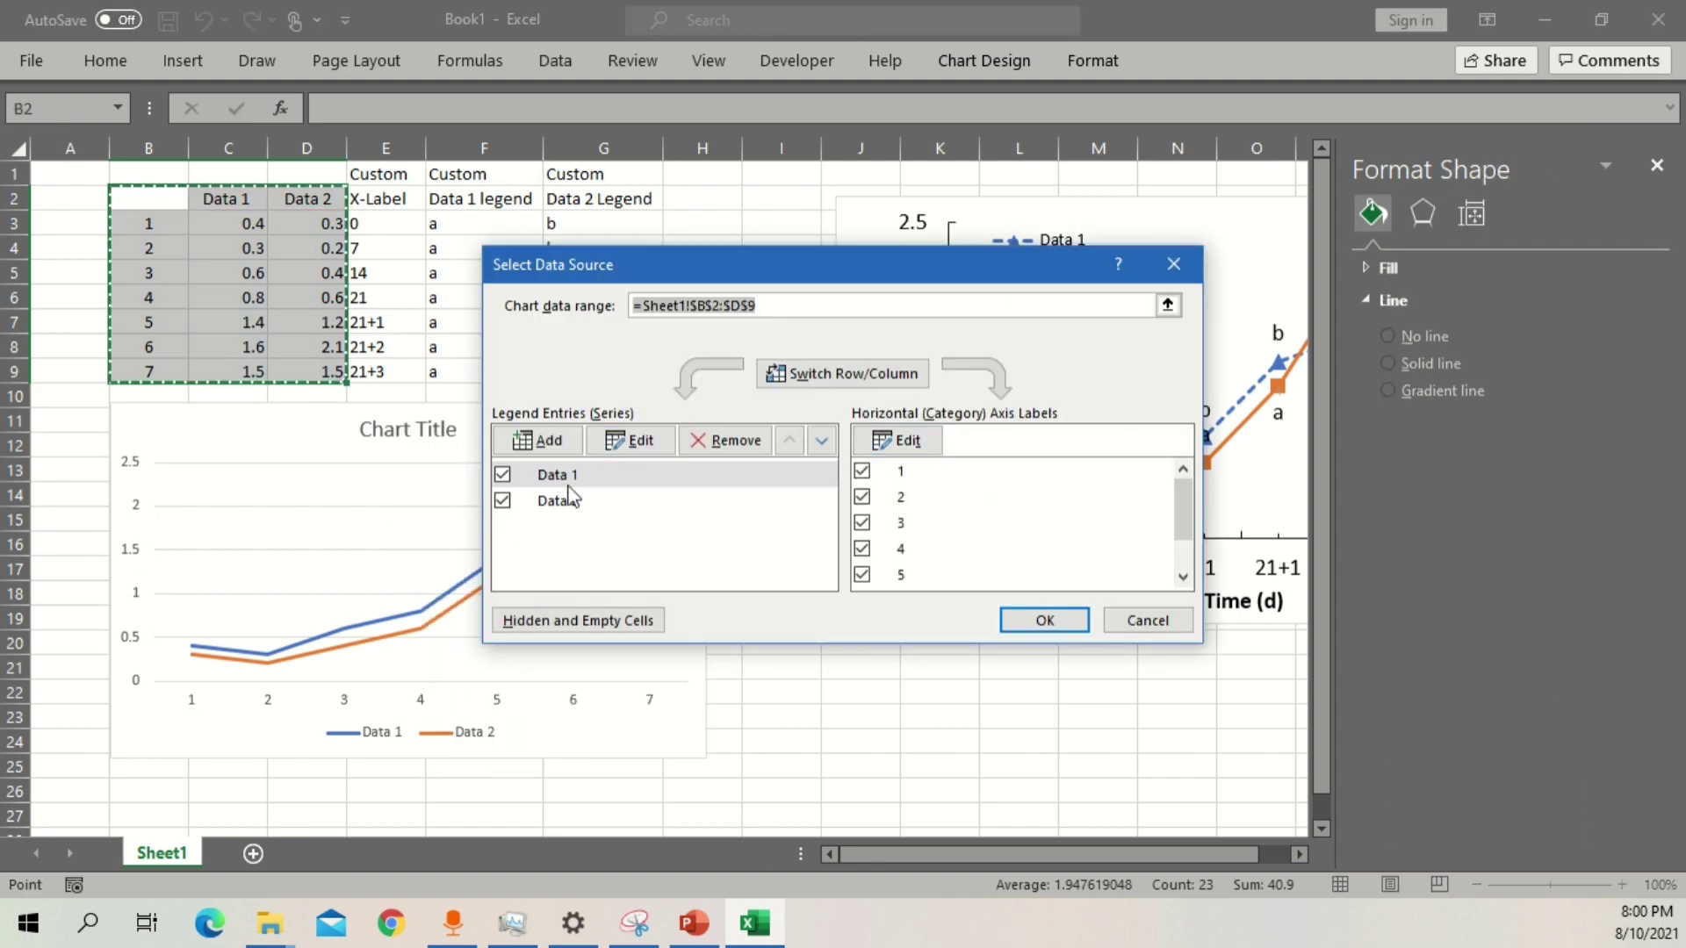
{"action": "left_click", "coordinate": [905, 441]}
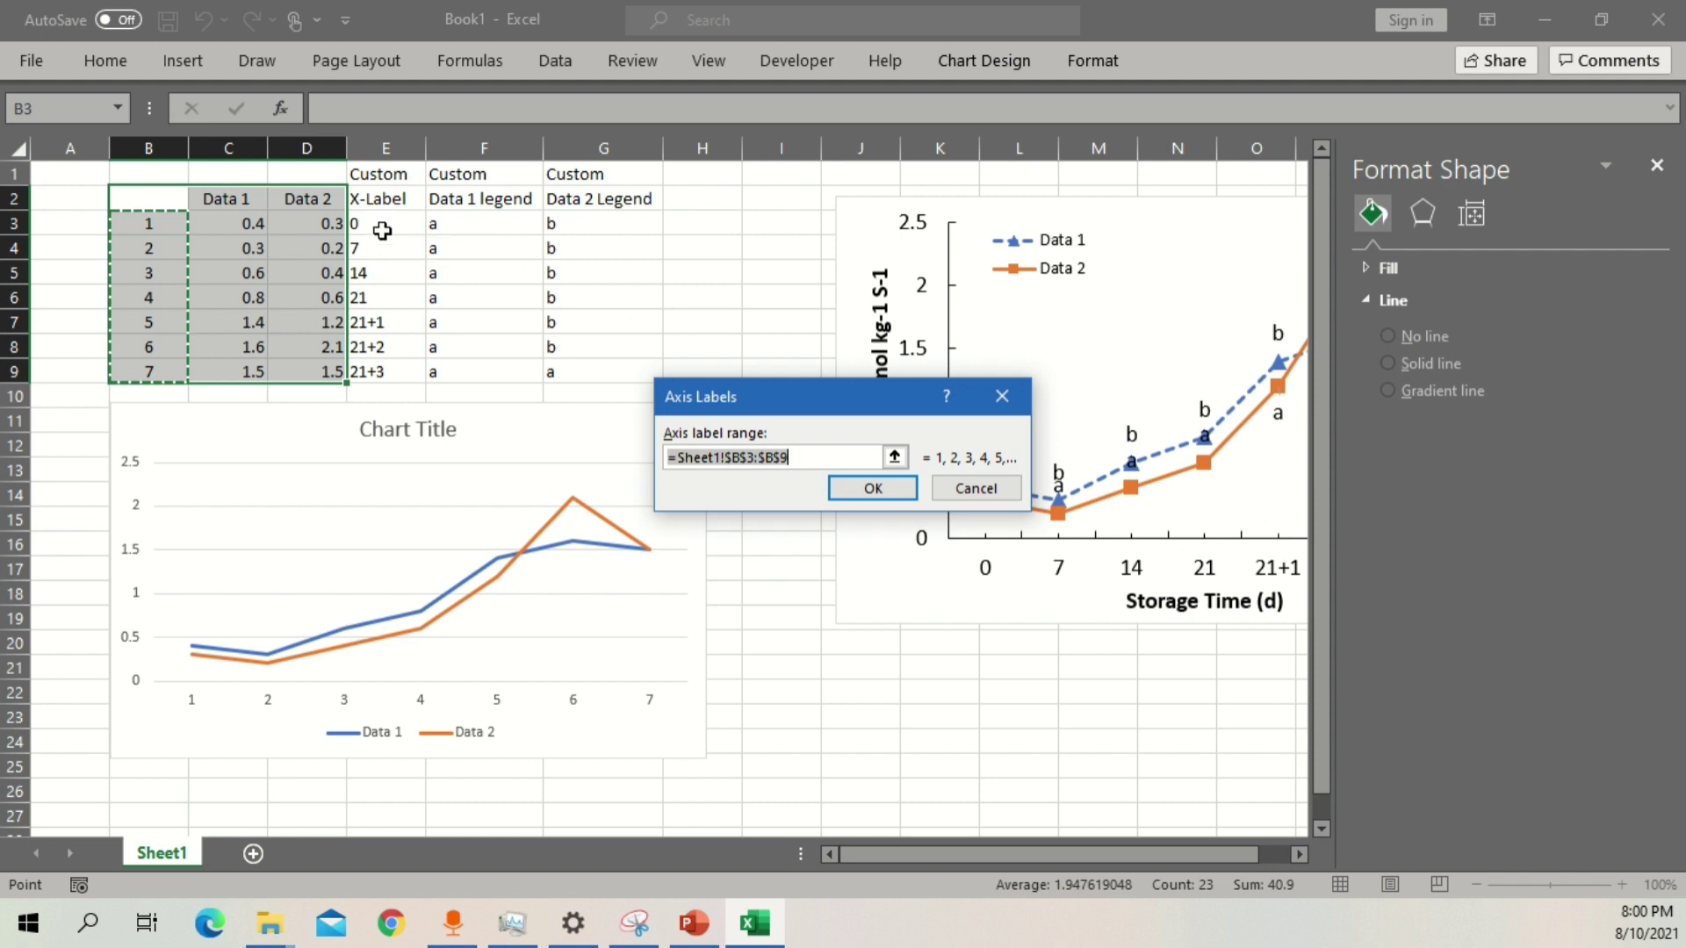
{"action": "left_click_drag", "start_coordinate": [382, 230], "coordinate": [387, 367]}
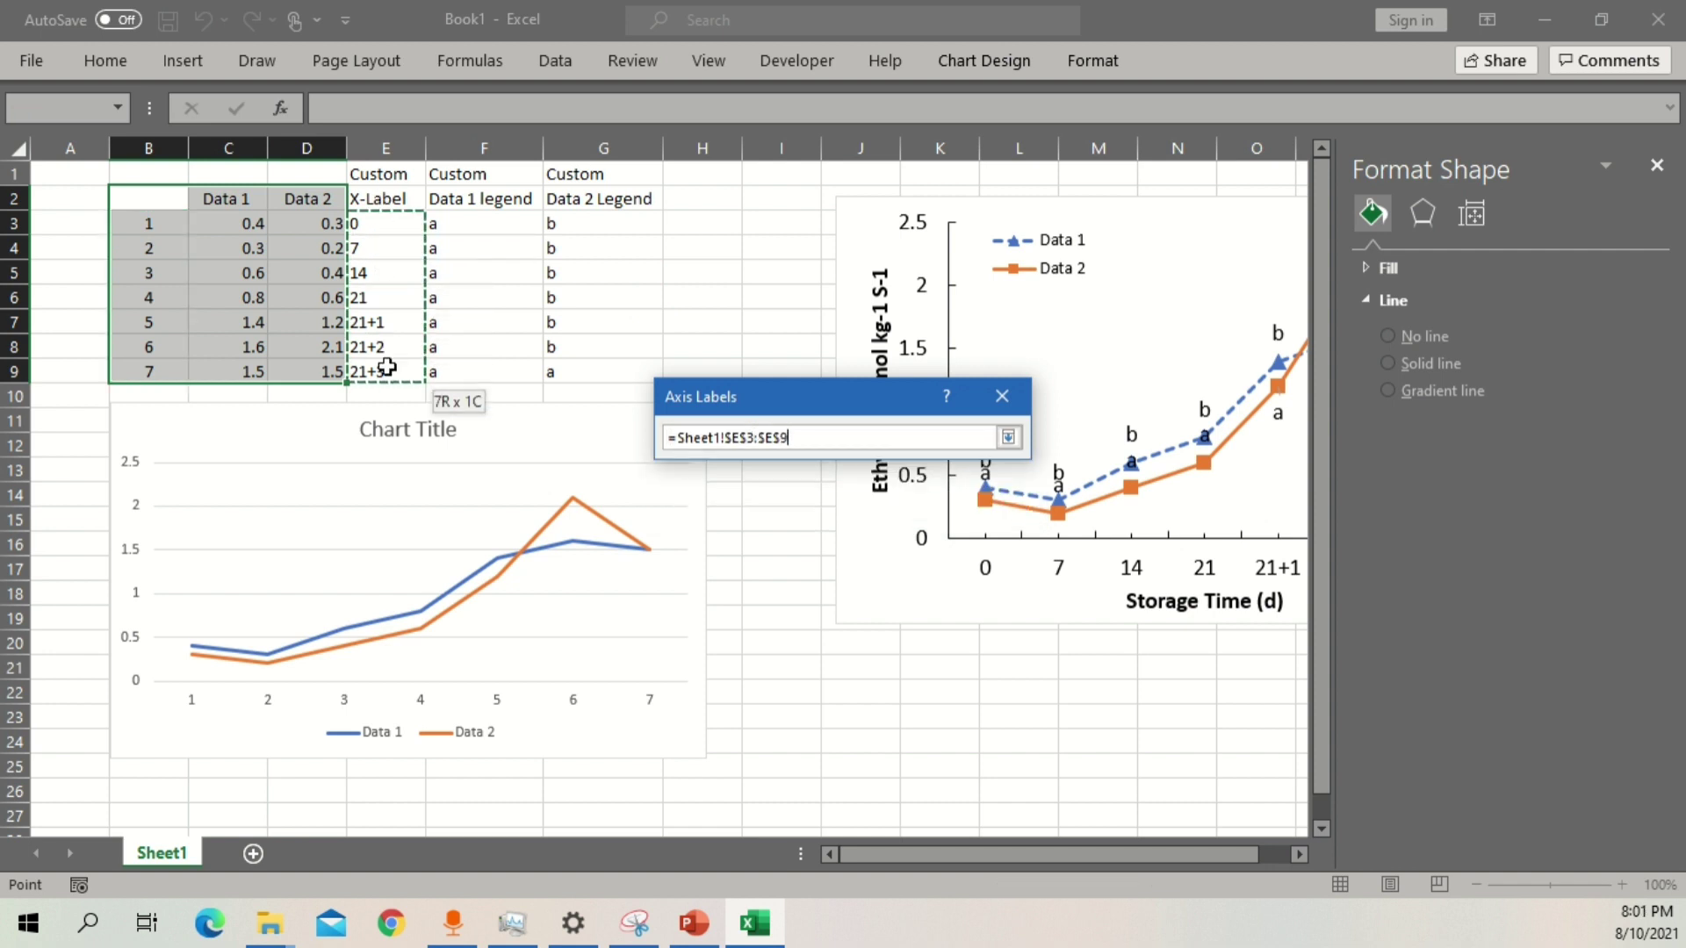
{"action": "left_click", "coordinate": [871, 487]}
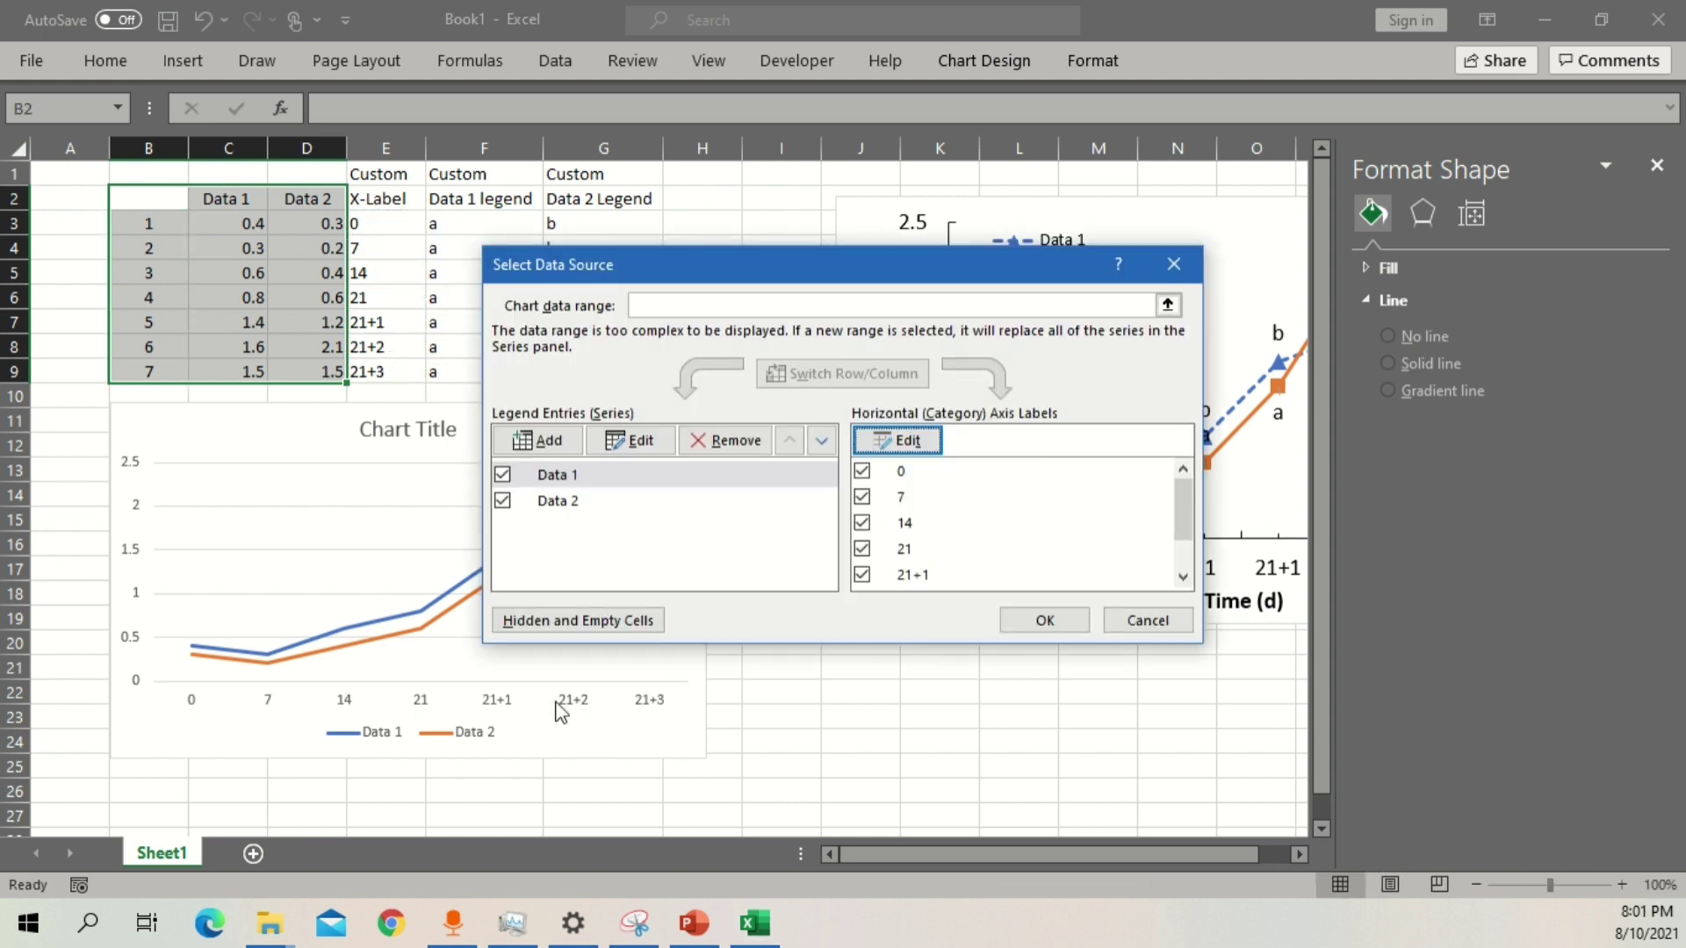
{"action": "left_click", "coordinate": [1045, 621]}
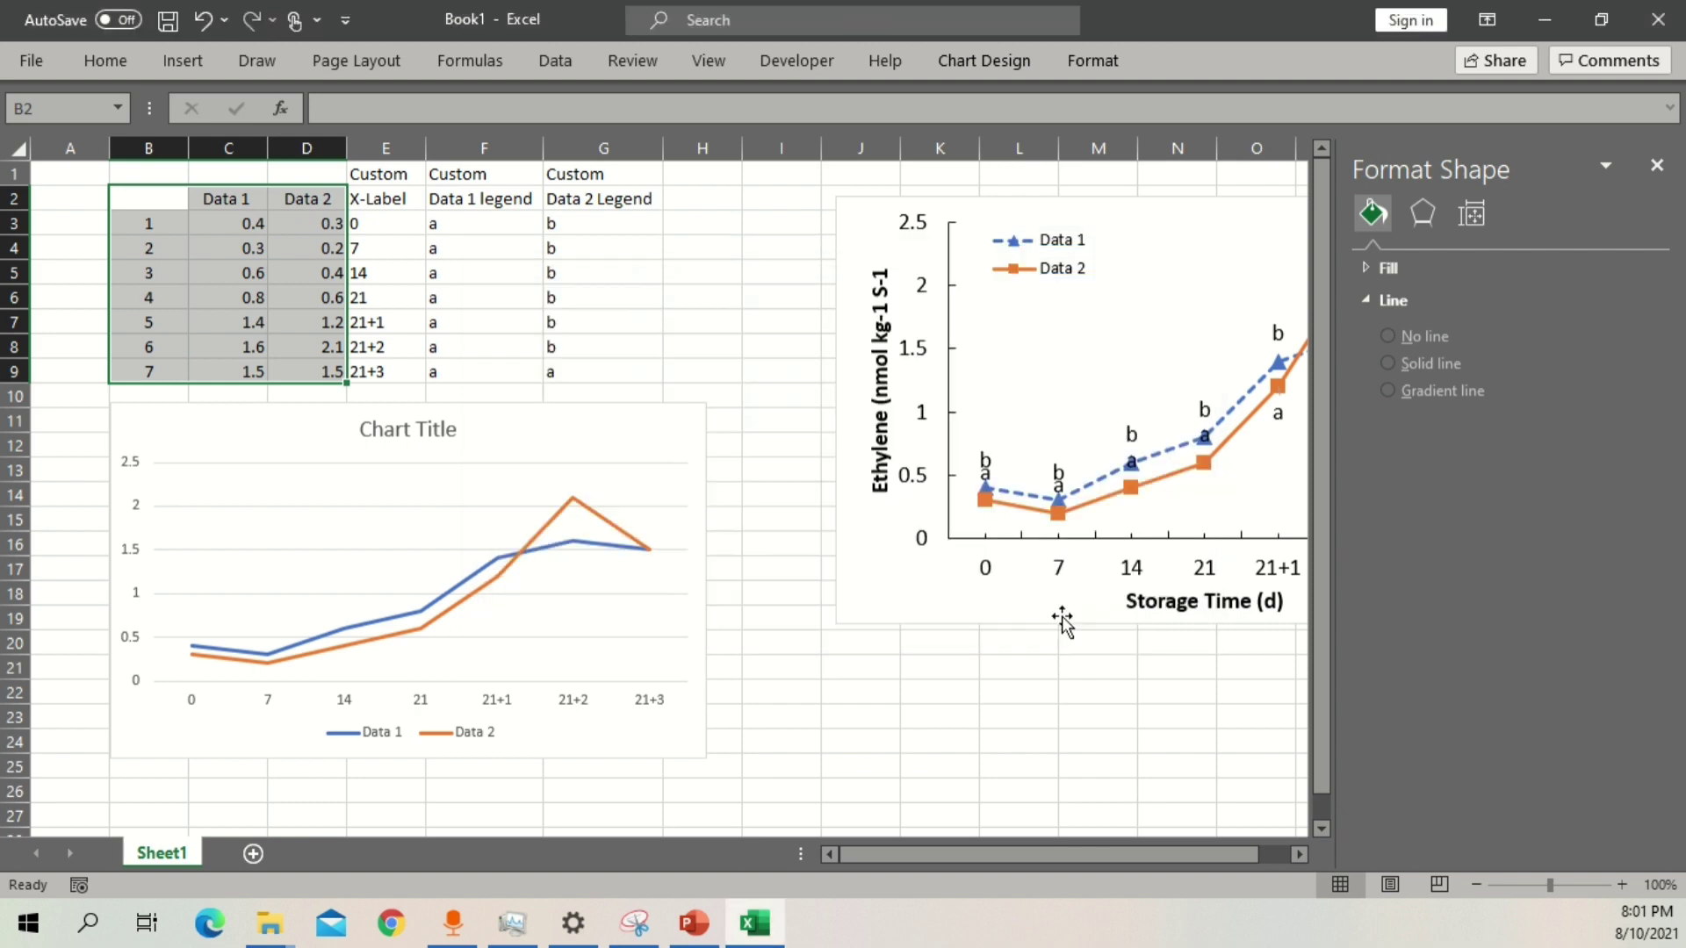
Select the Data 2 series in the new chart.
{"action": "left_click", "coordinate": [563, 521]}
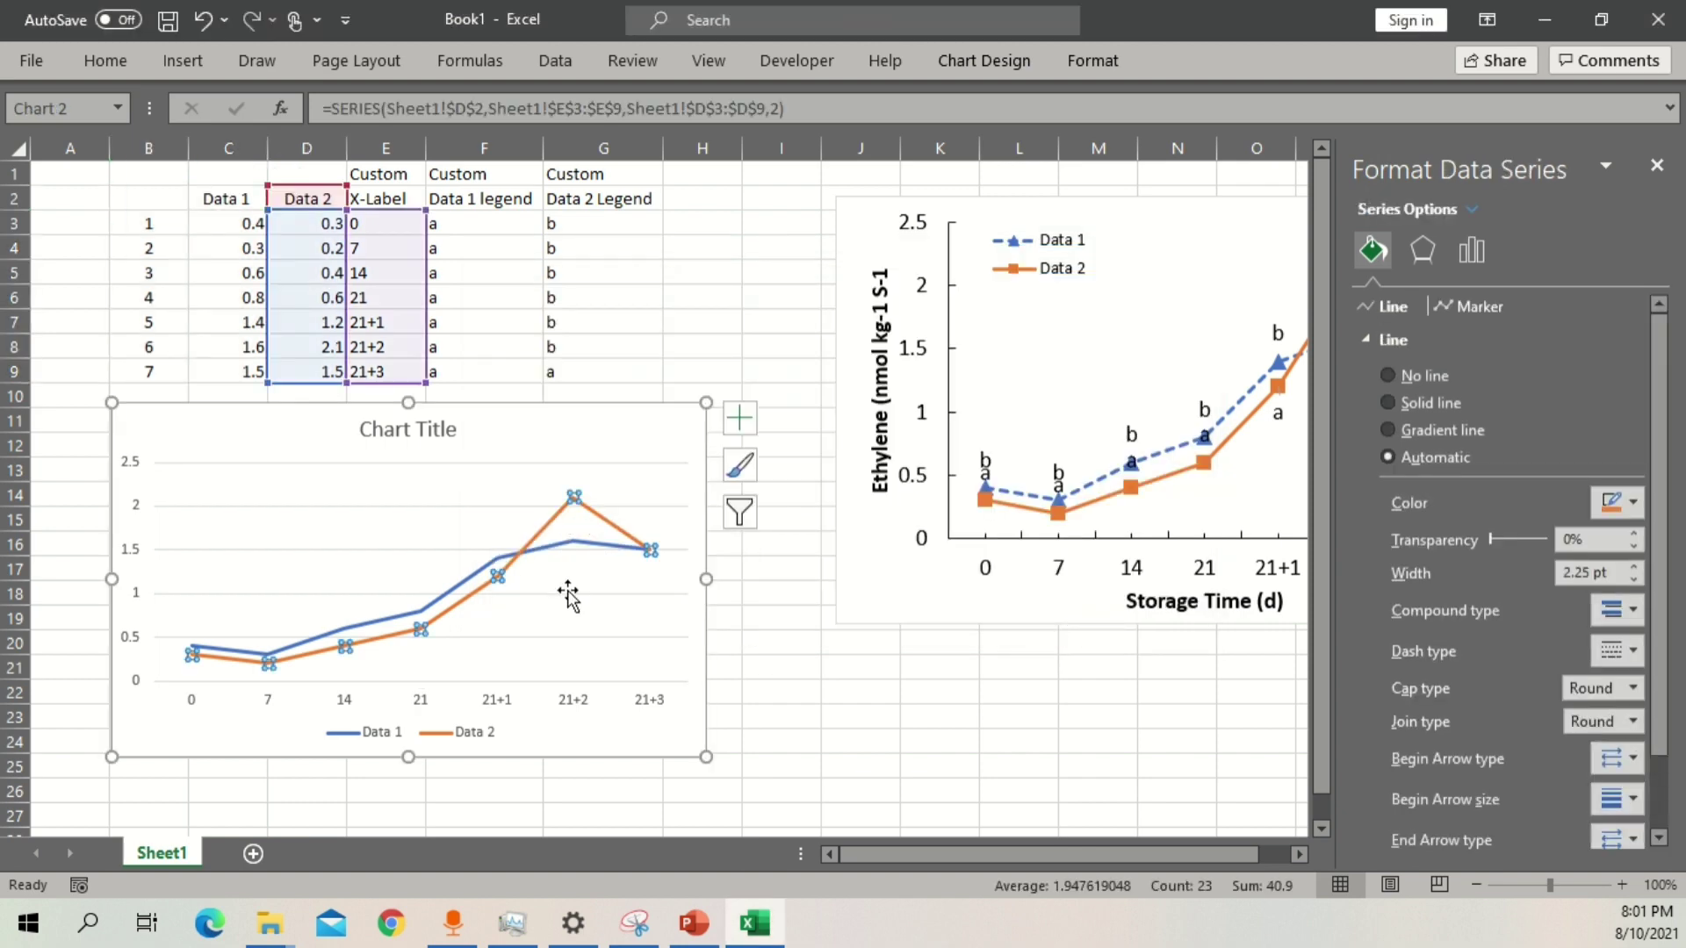
{"action": "left_click", "coordinate": [491, 566]}
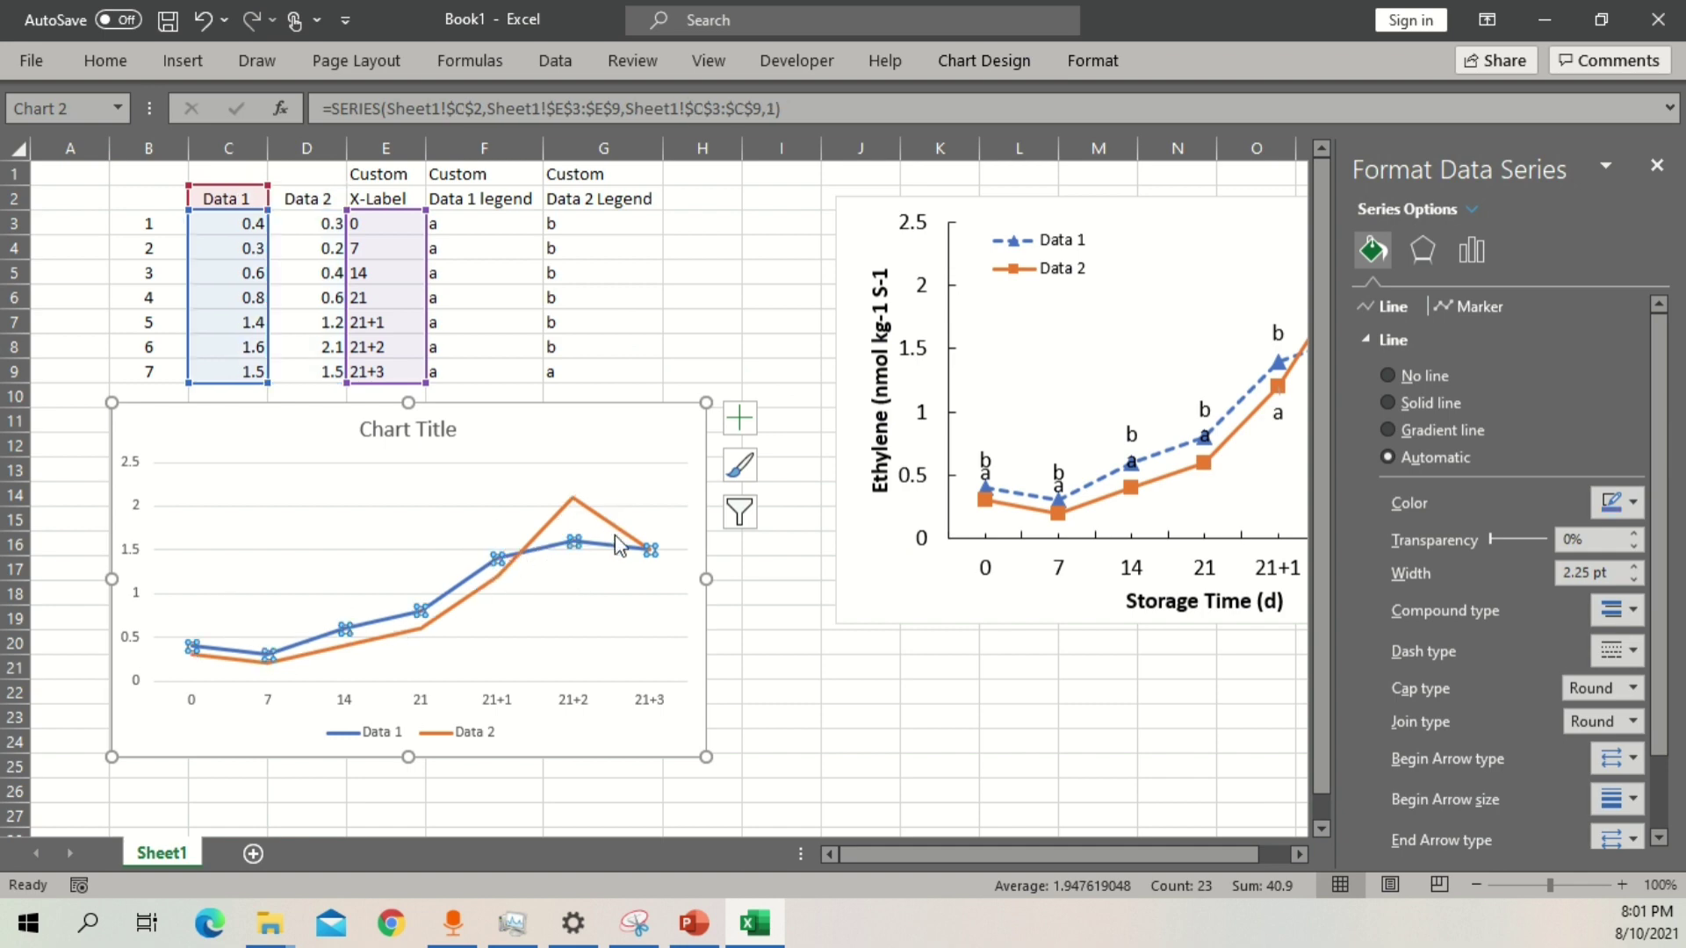
{"action": "left_click", "coordinate": [551, 525]}
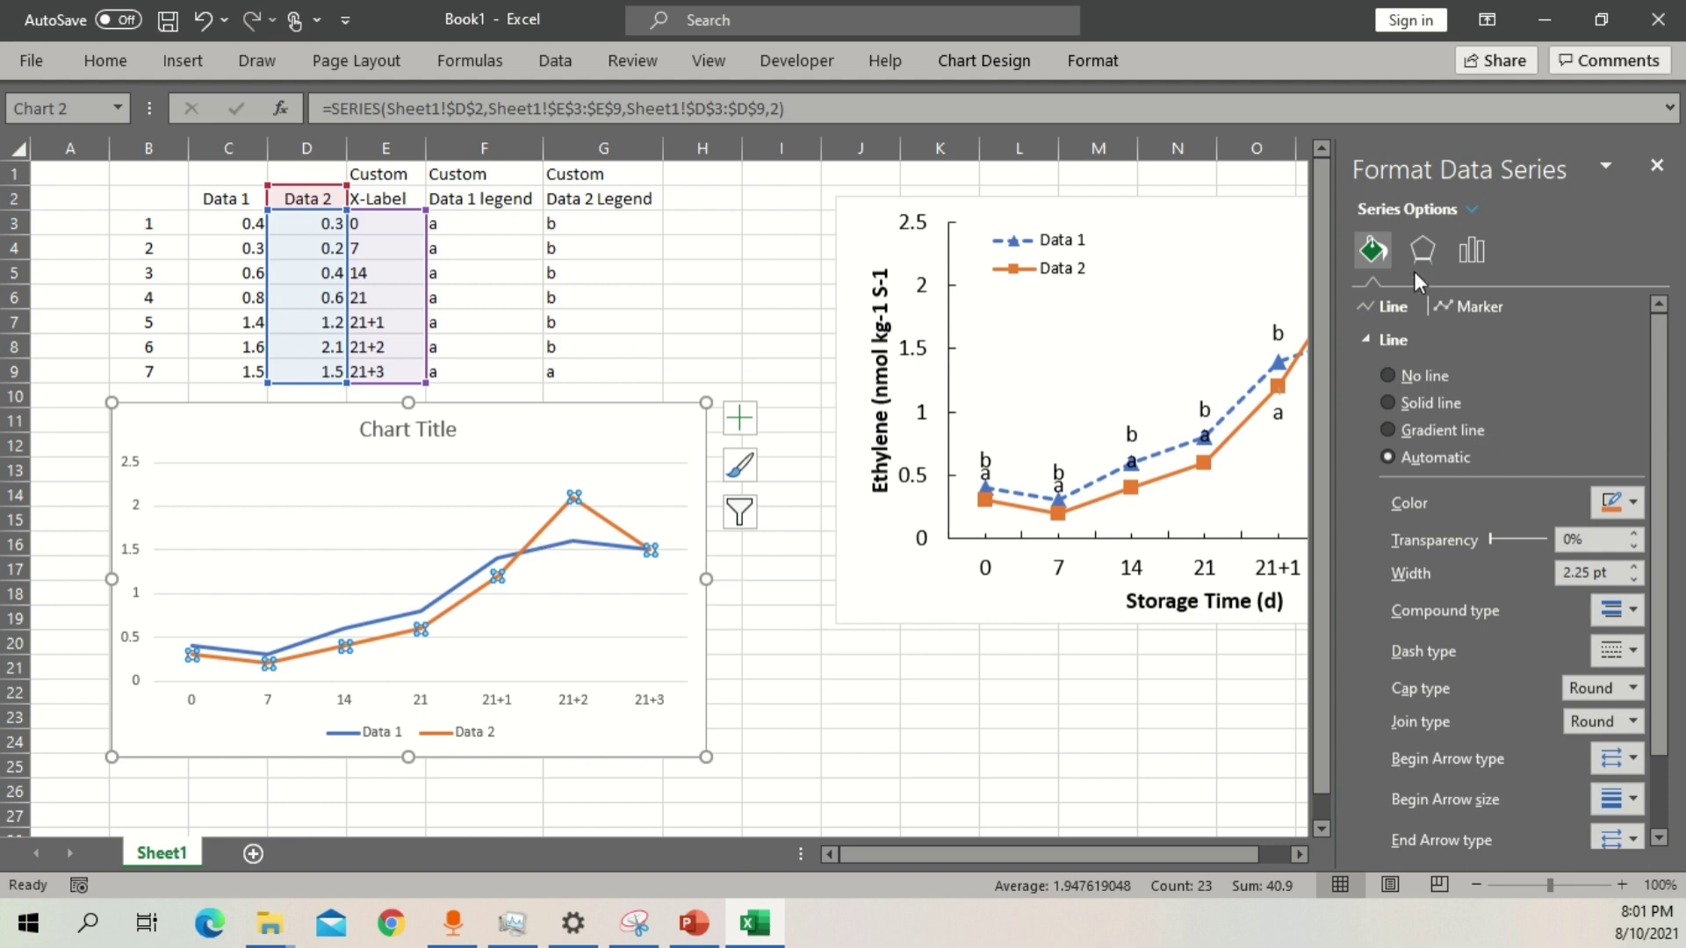
{"action": "left_click", "coordinate": [1657, 169]}
{"action": "left_click", "coordinate": [702, 372]}
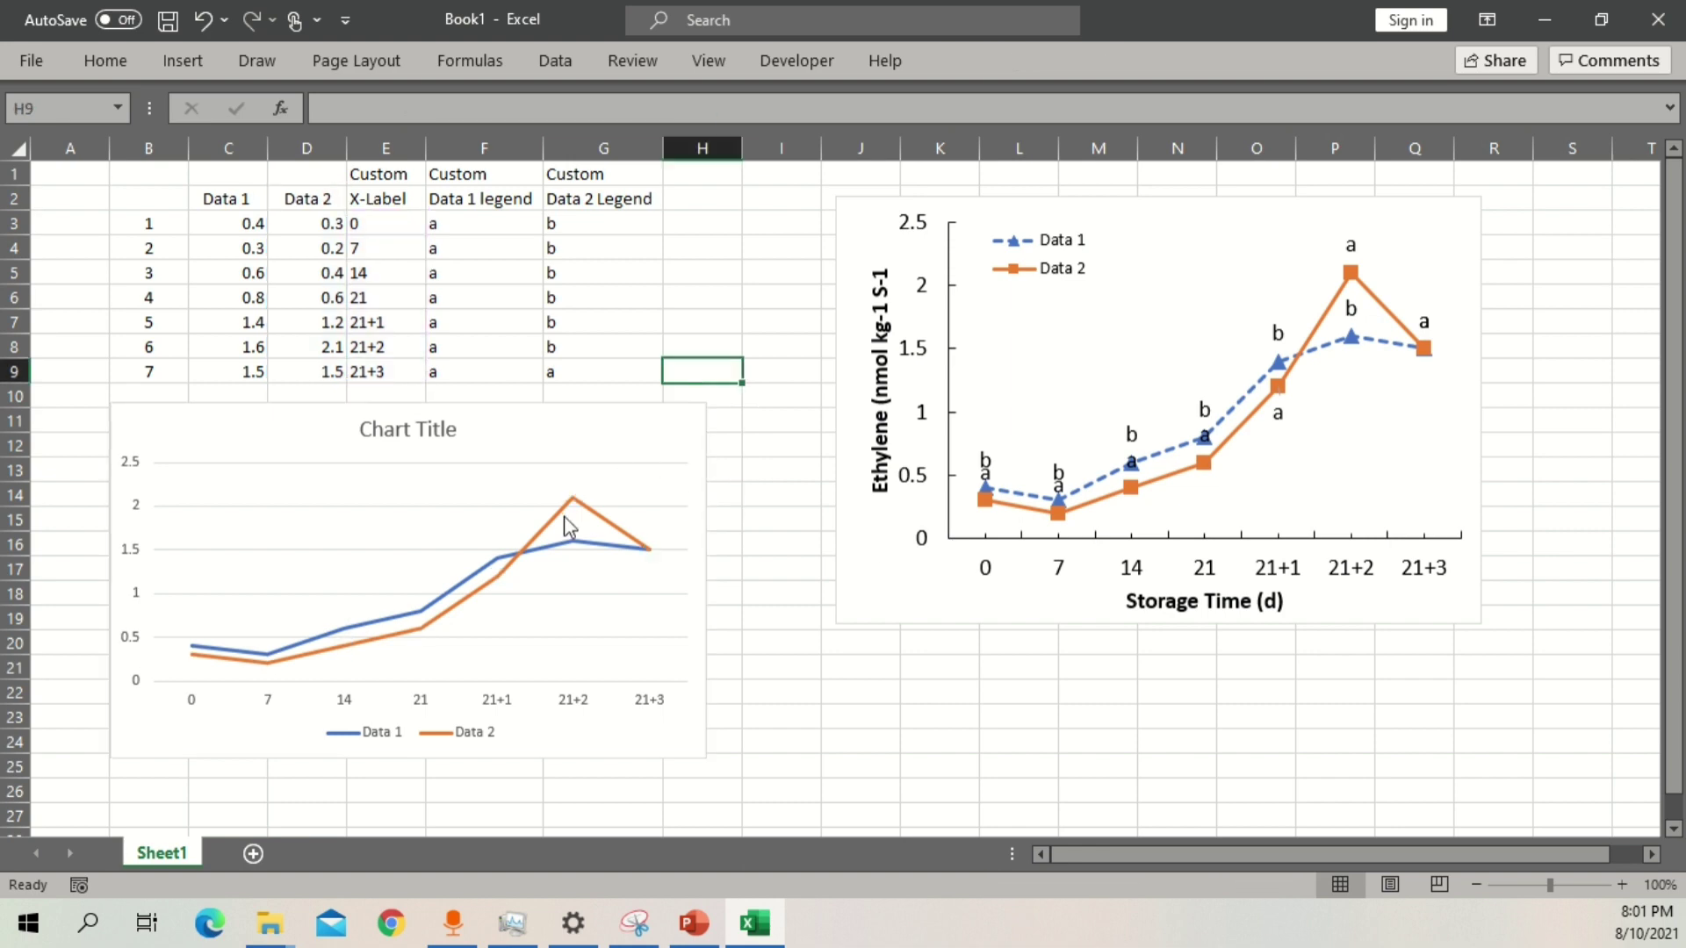
Give the Data 2 line a solid black line style.
{"action": "double_click", "coordinate": [604, 520]}
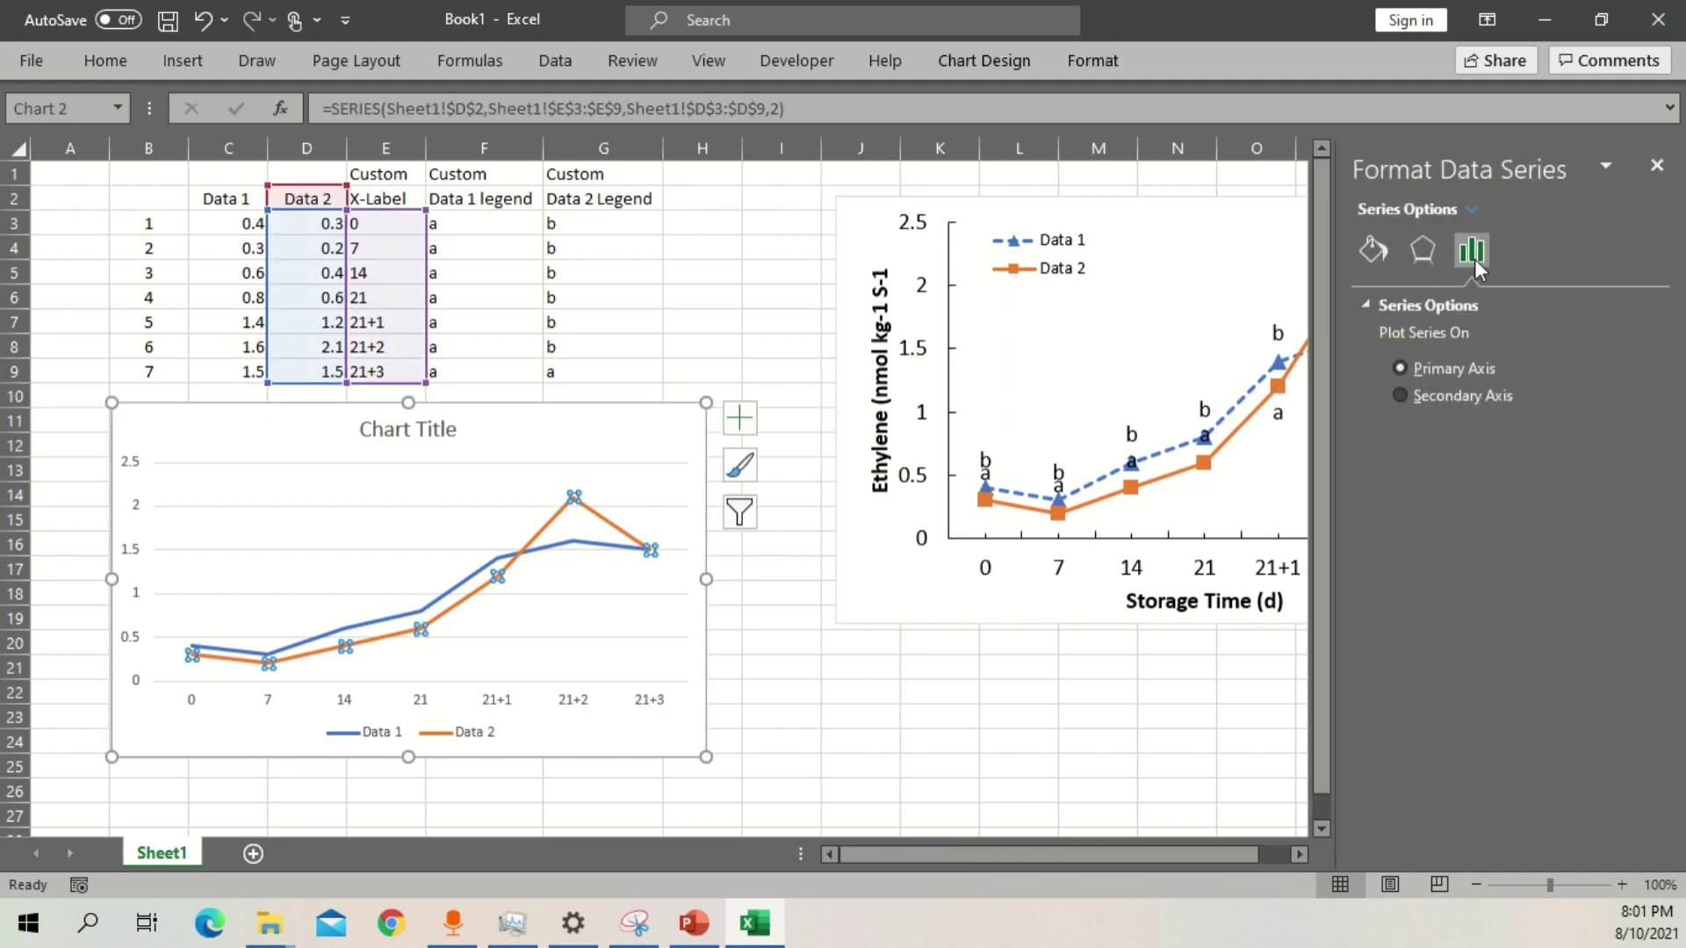
{"action": "left_click", "coordinate": [1432, 263]}
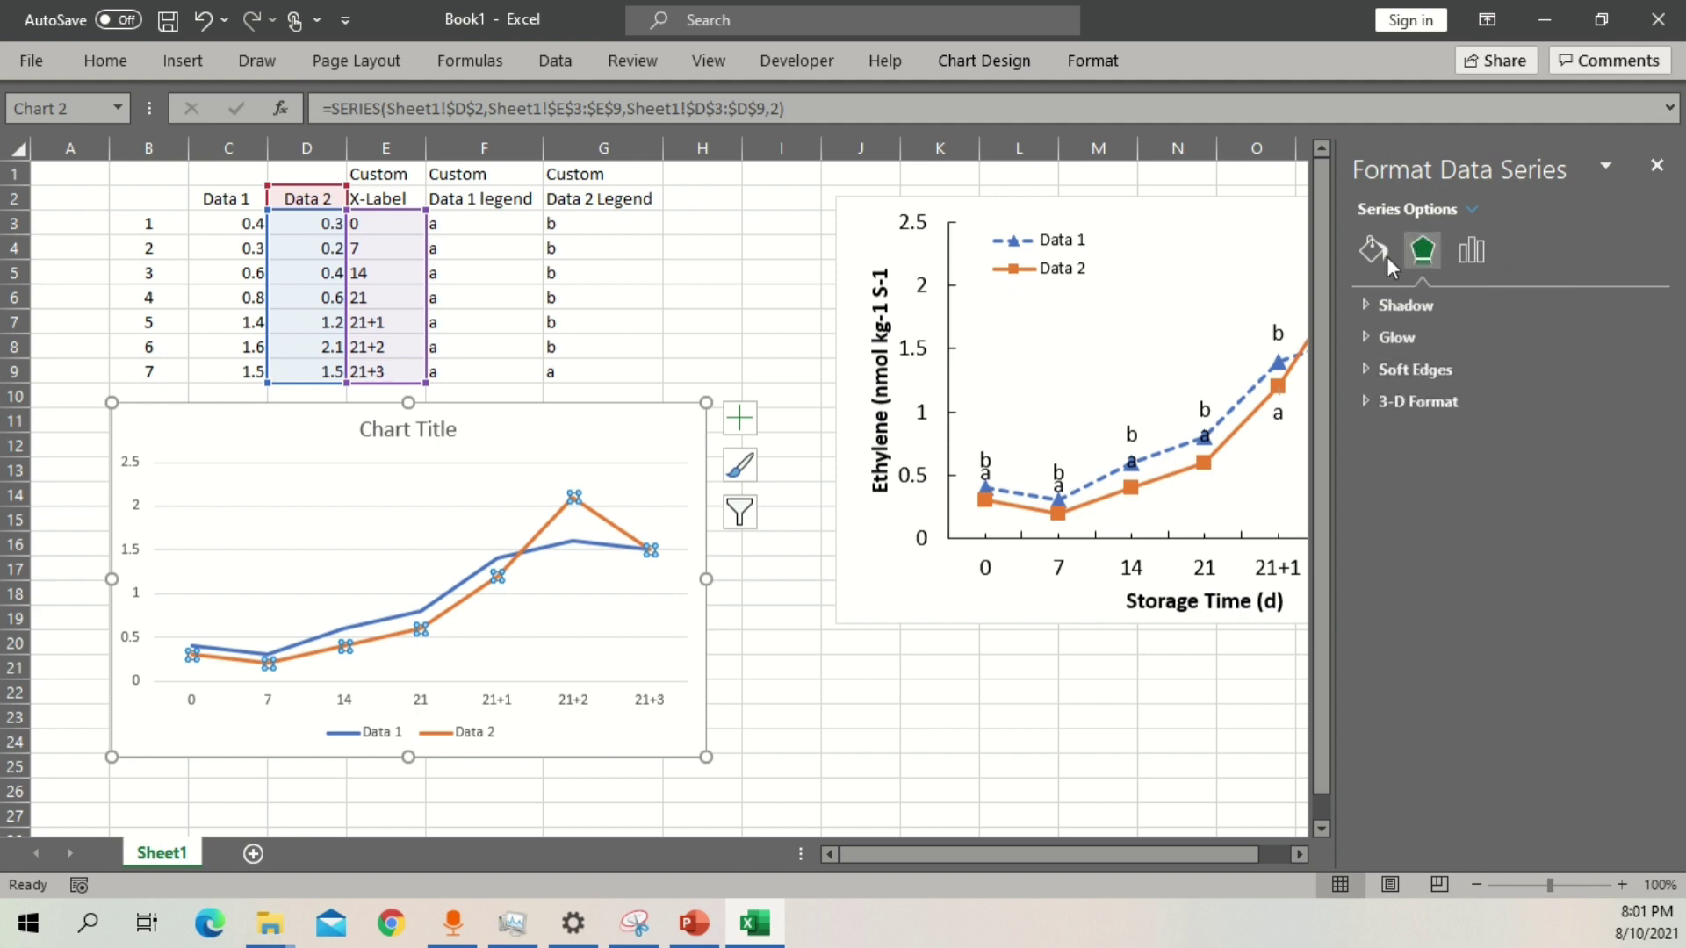
{"action": "left_click", "coordinate": [1394, 253]}
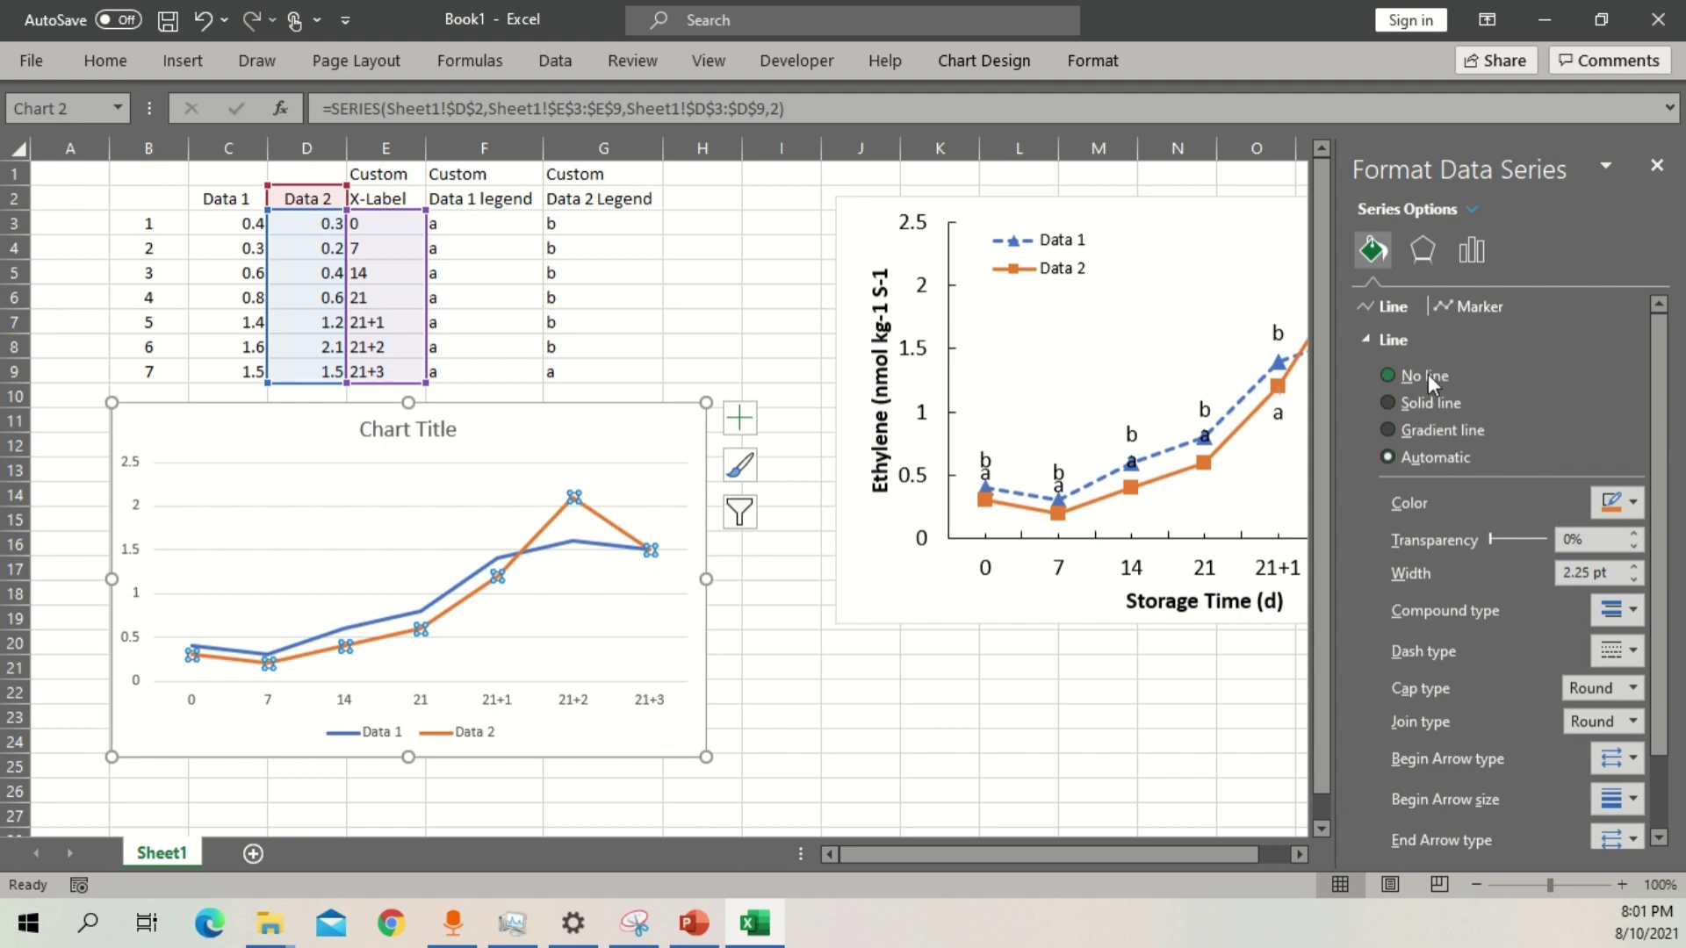
{"action": "left_click", "coordinate": [1428, 404]}
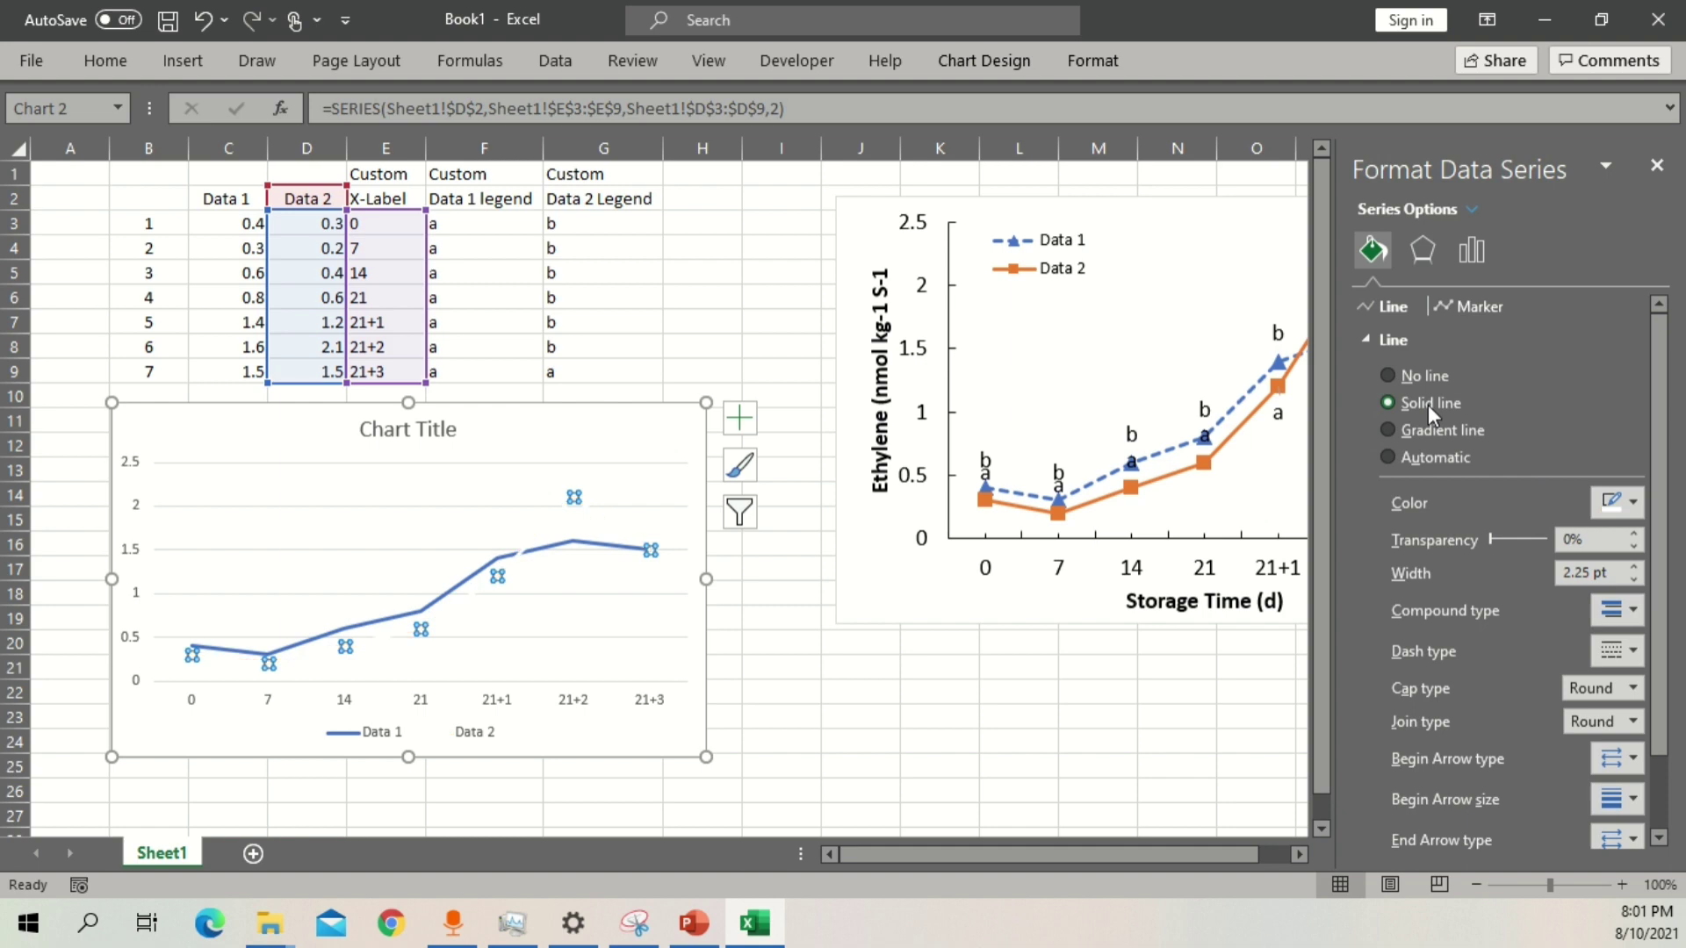
{"action": "left_click", "coordinate": [1633, 503]}
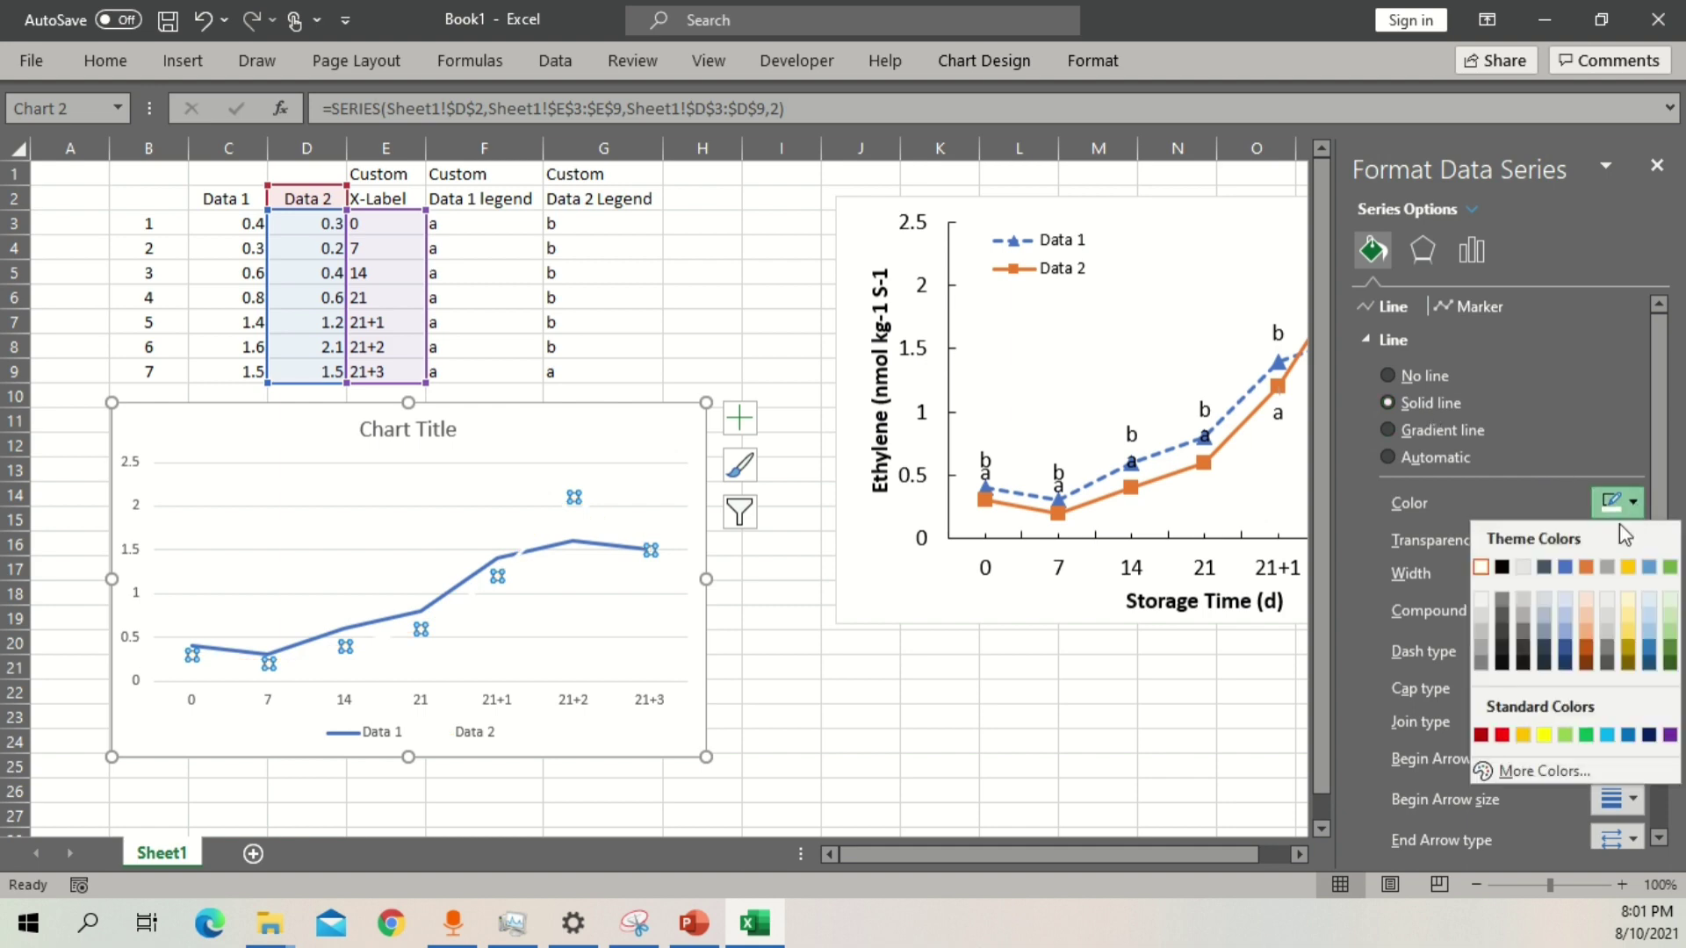
{"action": "left_click", "coordinate": [1503, 568]}
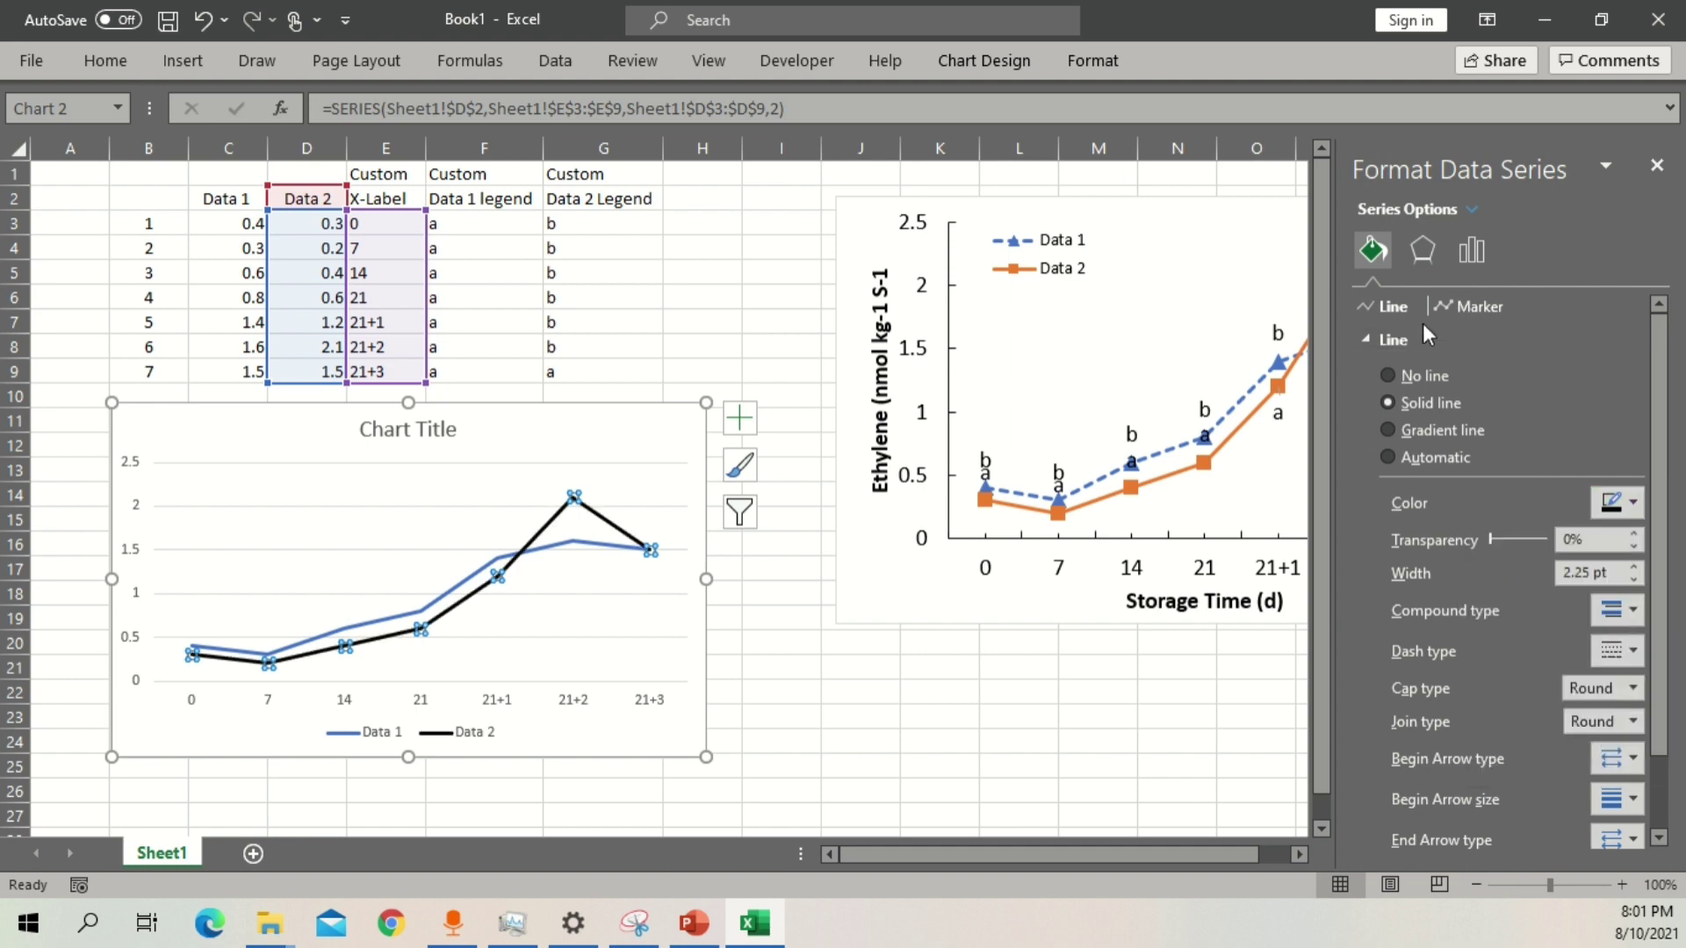
{"action": "left_click", "coordinate": [1371, 339]}
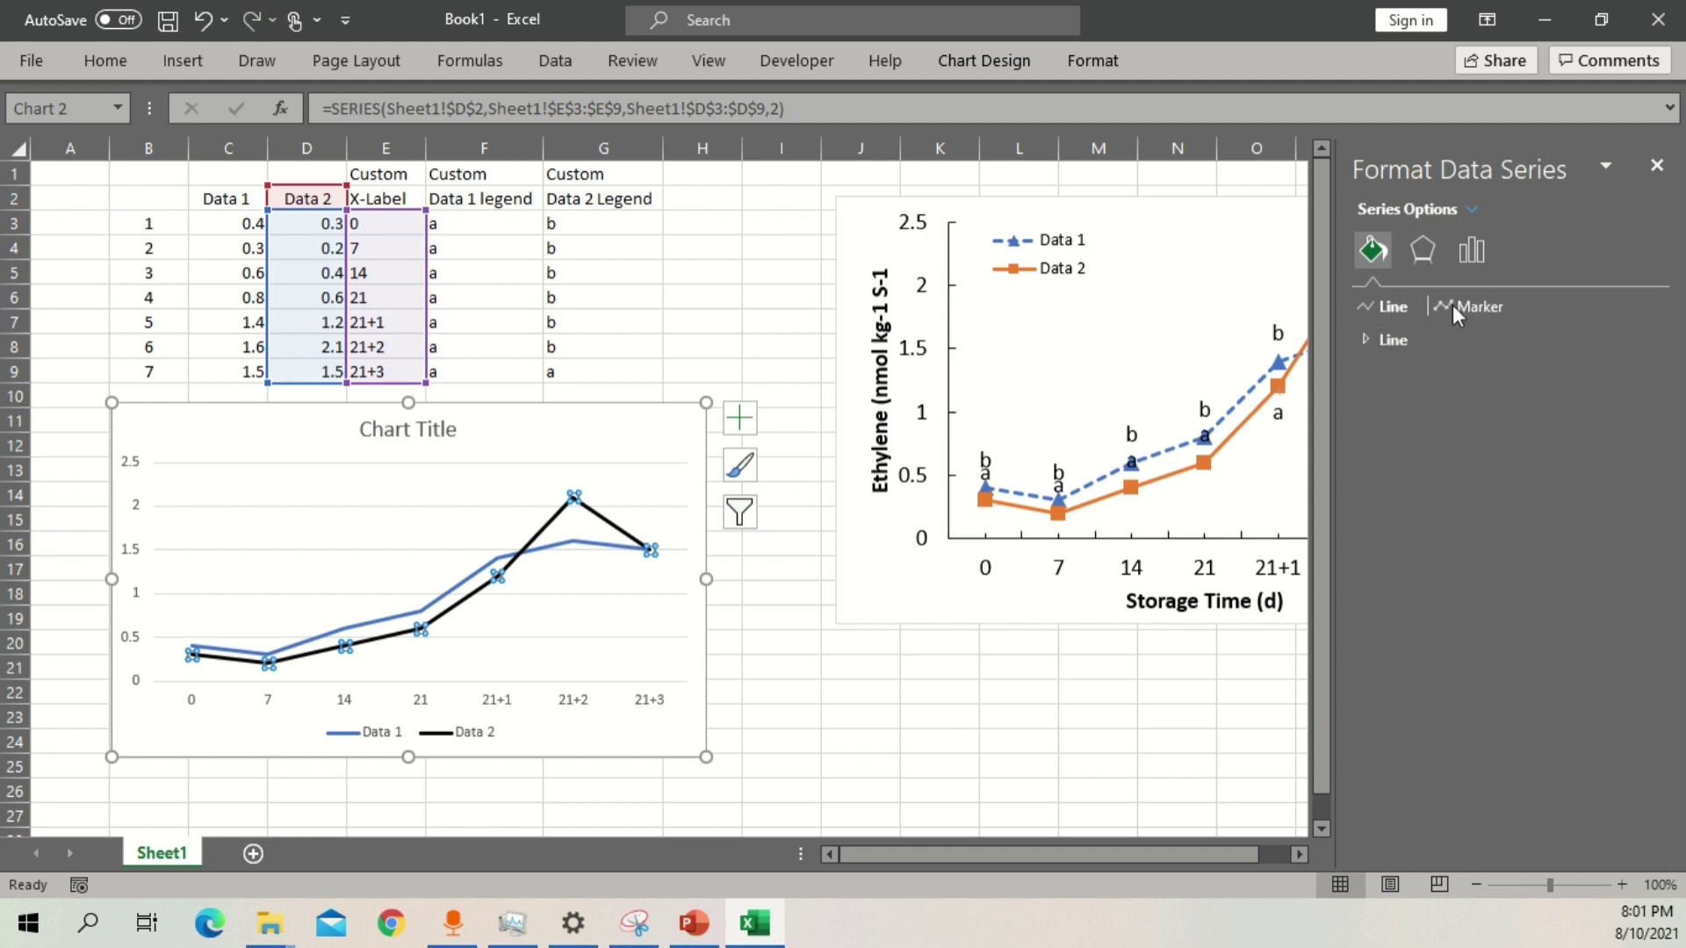
Give Data 2 built-in square markers of size 9.
{"action": "left_click", "coordinate": [1454, 306]}
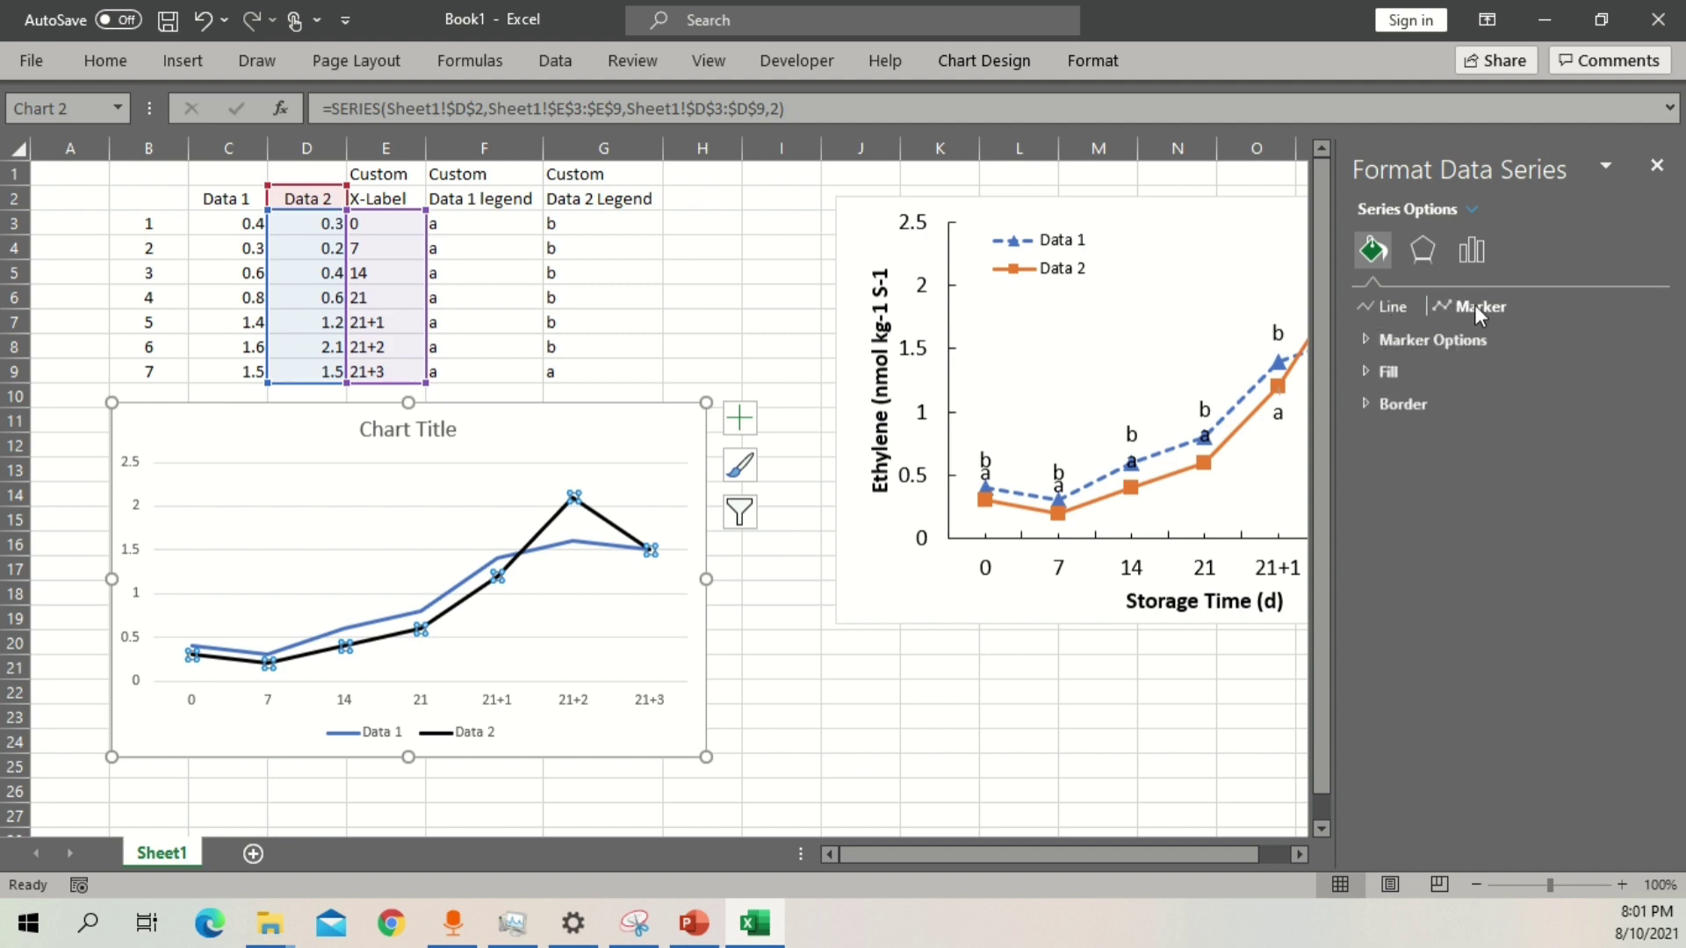
{"action": "left_click", "coordinate": [1418, 339]}
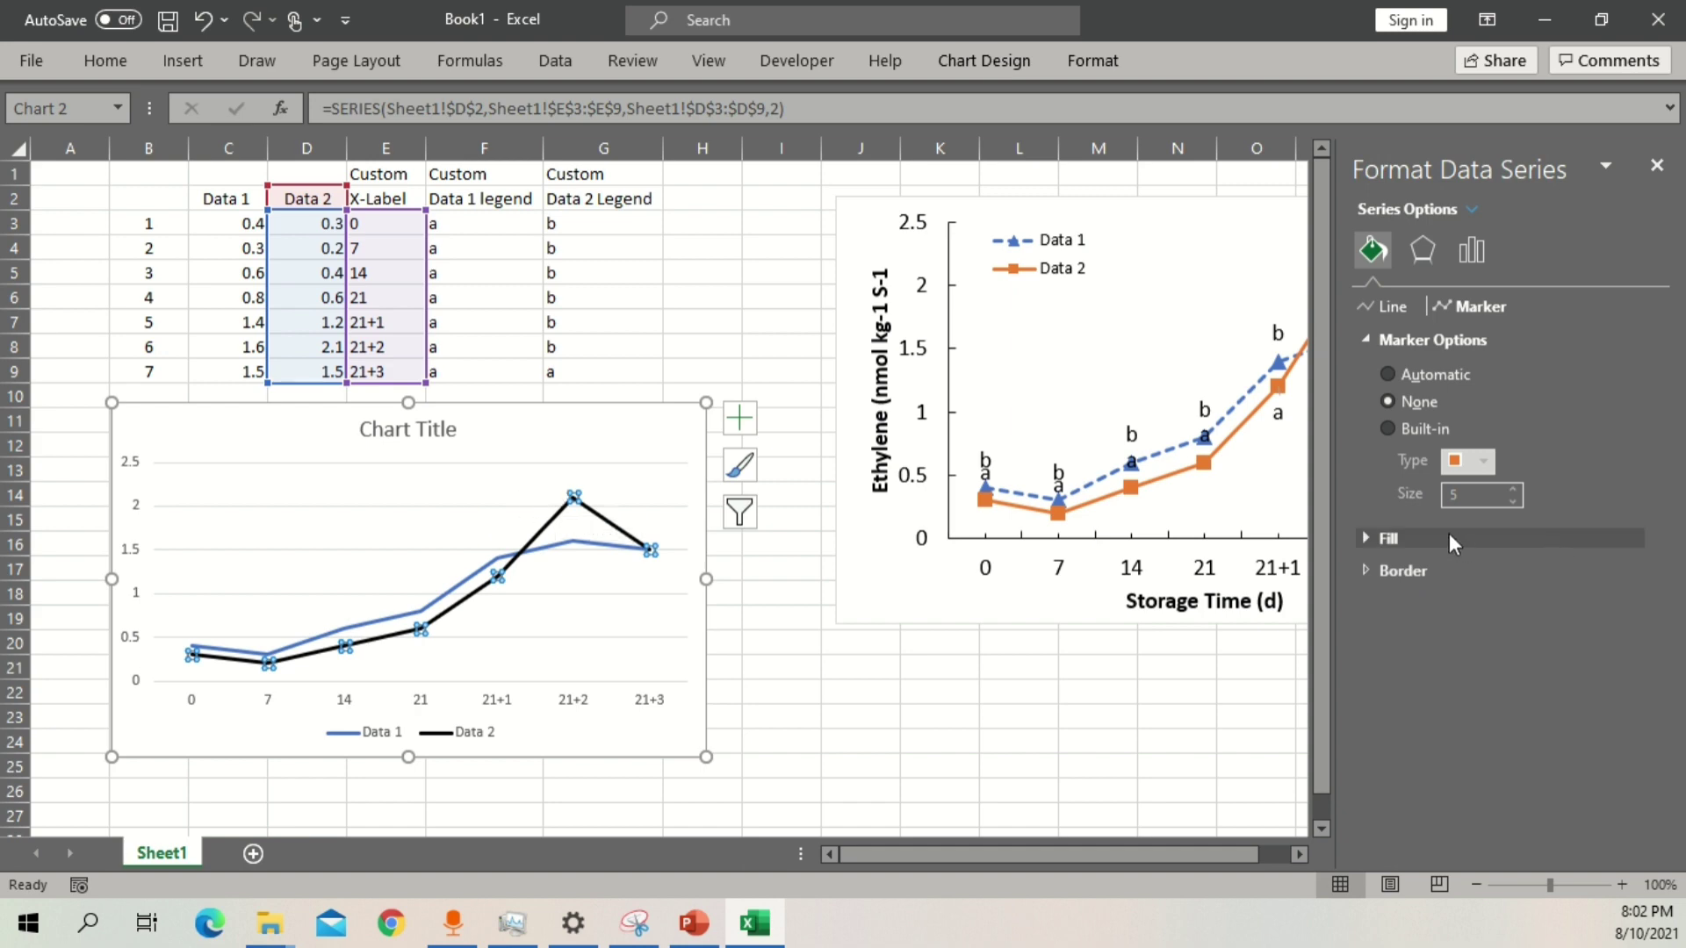
{"action": "left_click", "coordinate": [1398, 427]}
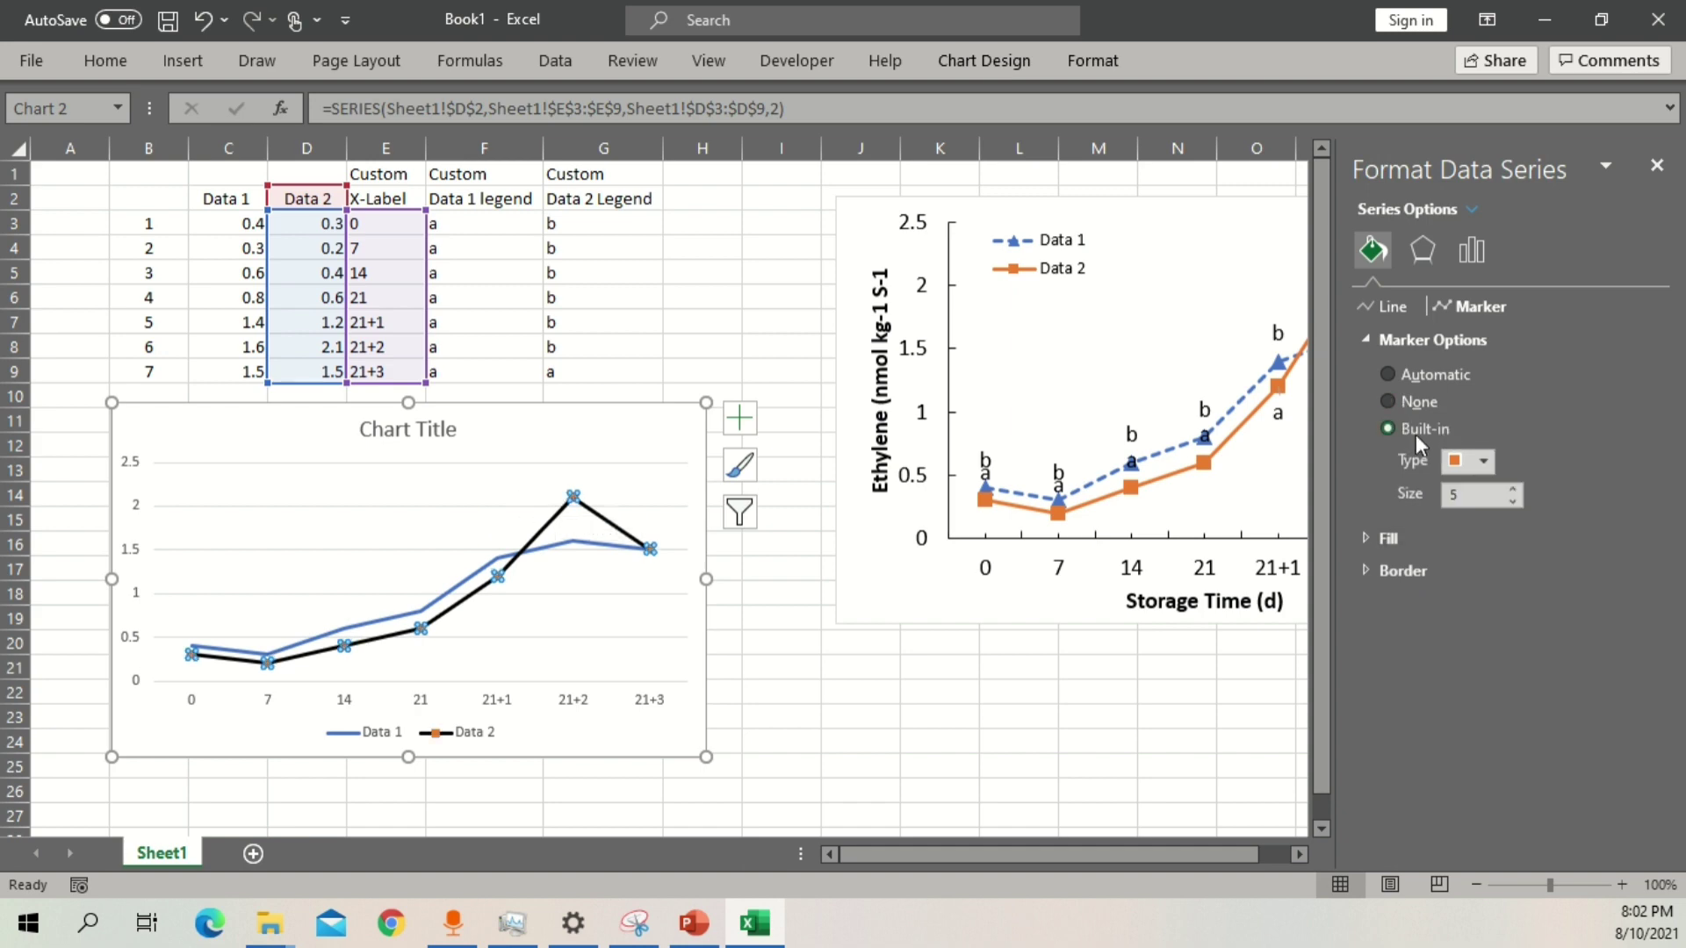
{"action": "left_click", "coordinate": [1483, 462]}
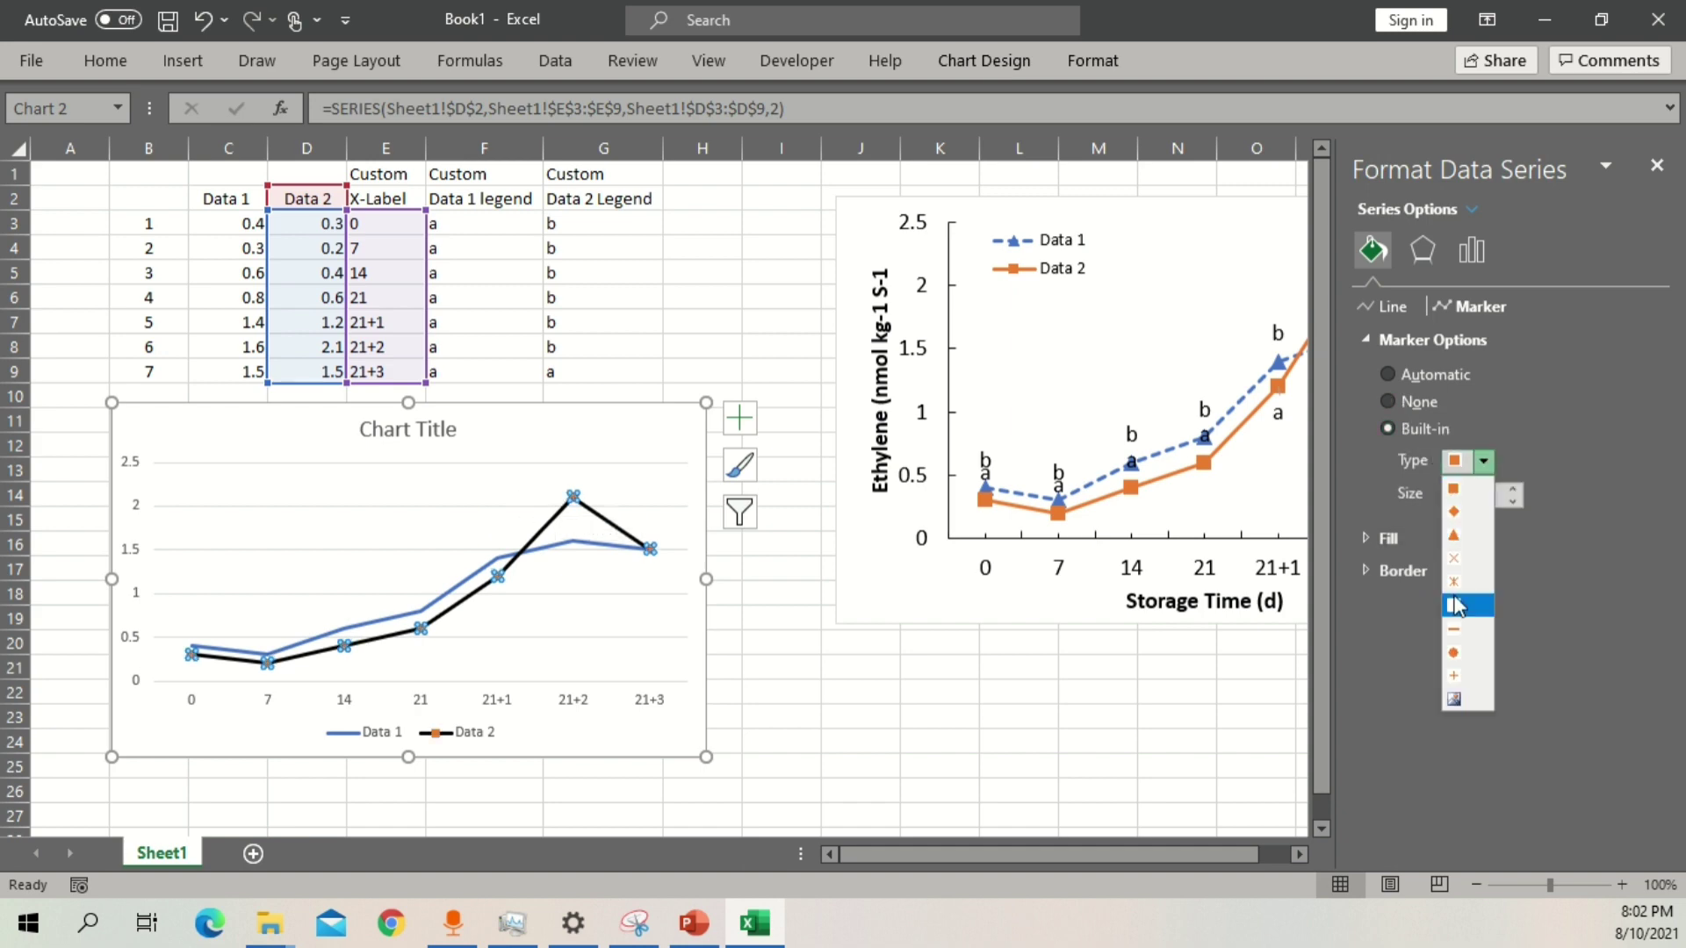
{"action": "left_click", "coordinate": [1455, 489]}
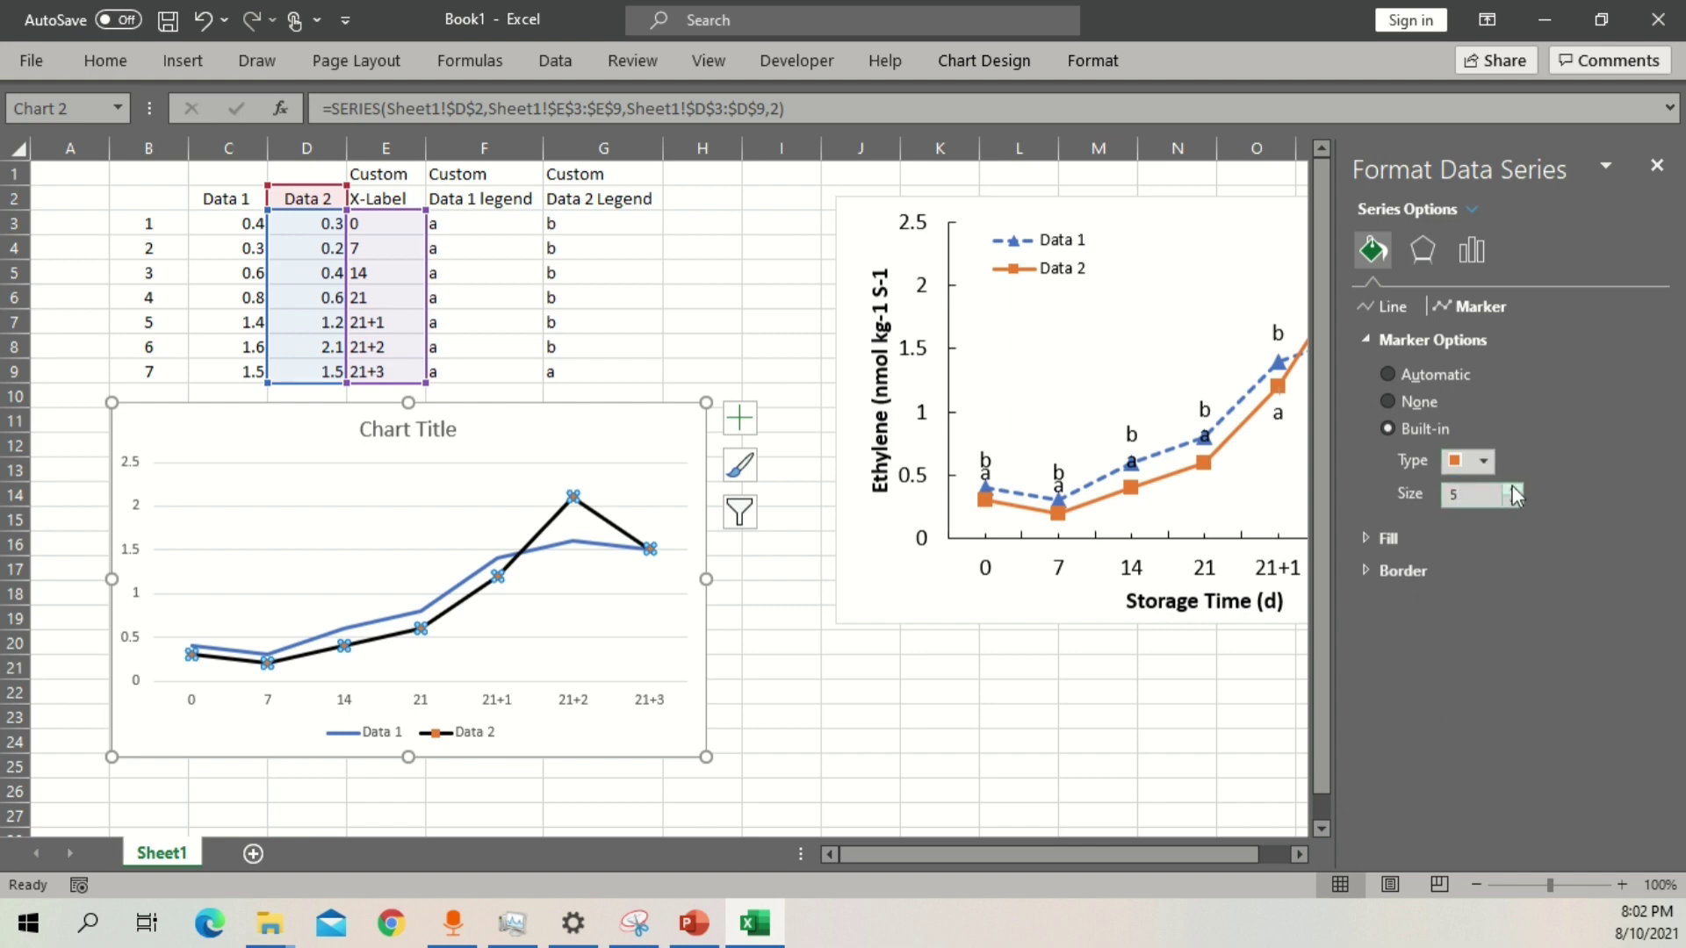
{"action": "left_click", "coordinate": [1514, 488]}
{"action": "left_click", "coordinate": [1514, 488]}
{"action": "left_click", "coordinate": [1514, 488]}
{"action": "left_click", "coordinate": [1514, 489]}
{"action": "left_click", "coordinate": [1514, 488]}
{"action": "left_click", "coordinate": [1514, 488]}
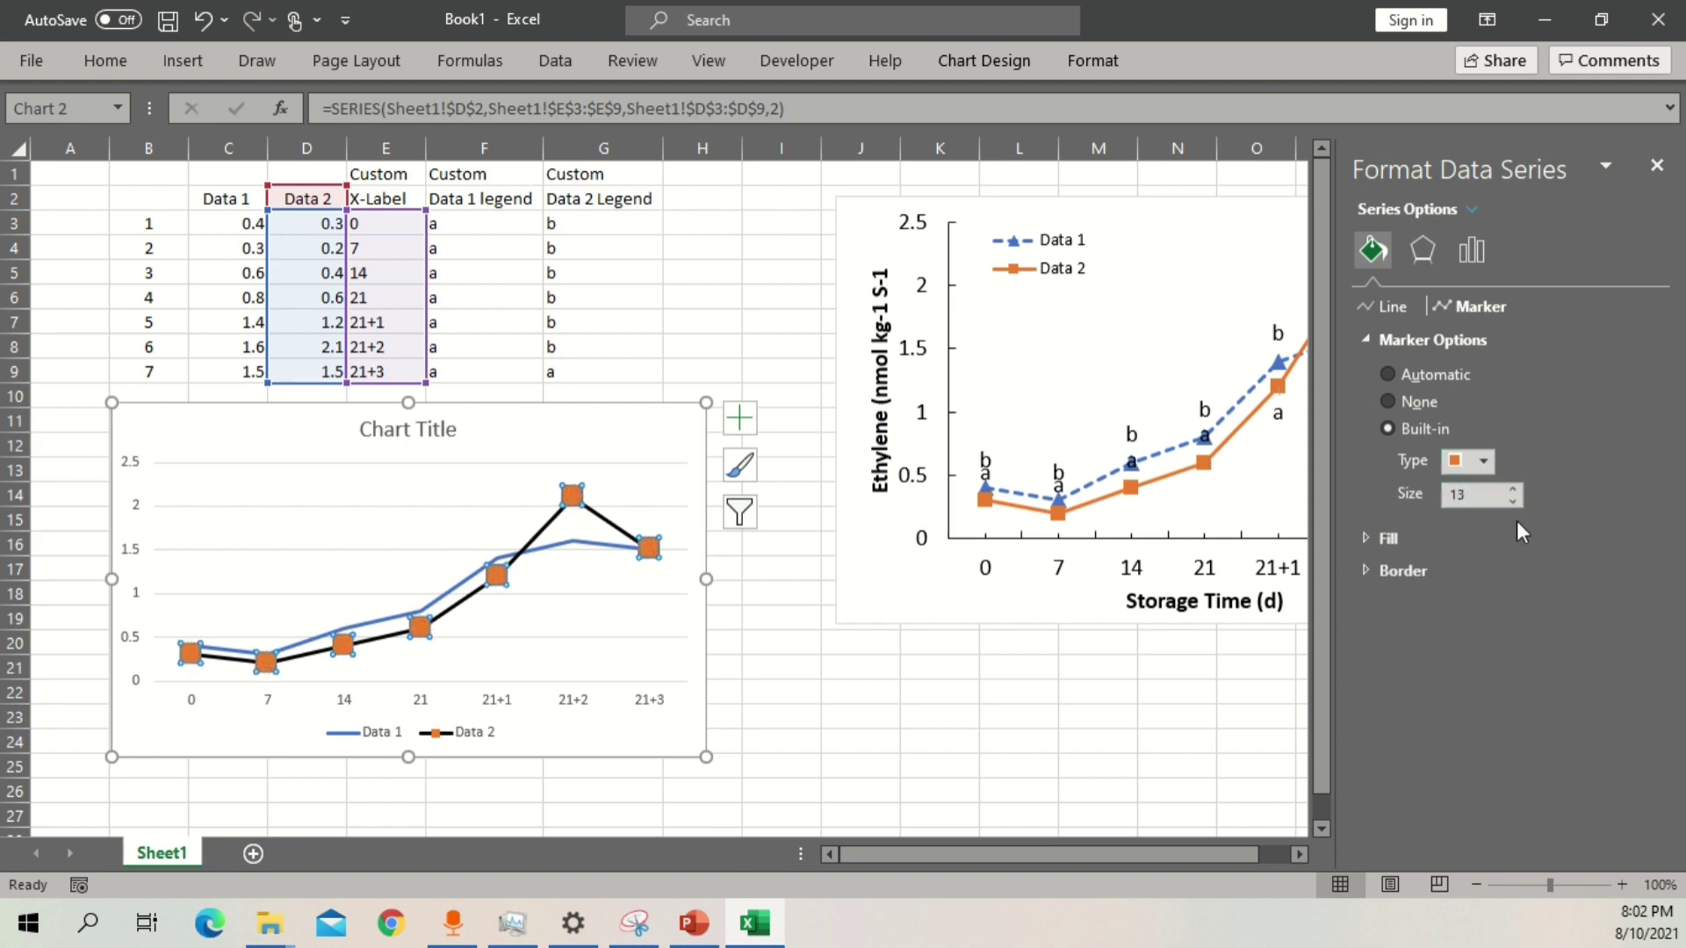
{"action": "left_click", "coordinate": [1514, 501]}
{"action": "left_click", "coordinate": [1514, 501]}
{"action": "left_click", "coordinate": [1513, 500]}
{"action": "left_click", "coordinate": [1513, 500]}
{"action": "left_click", "coordinate": [1513, 501]}
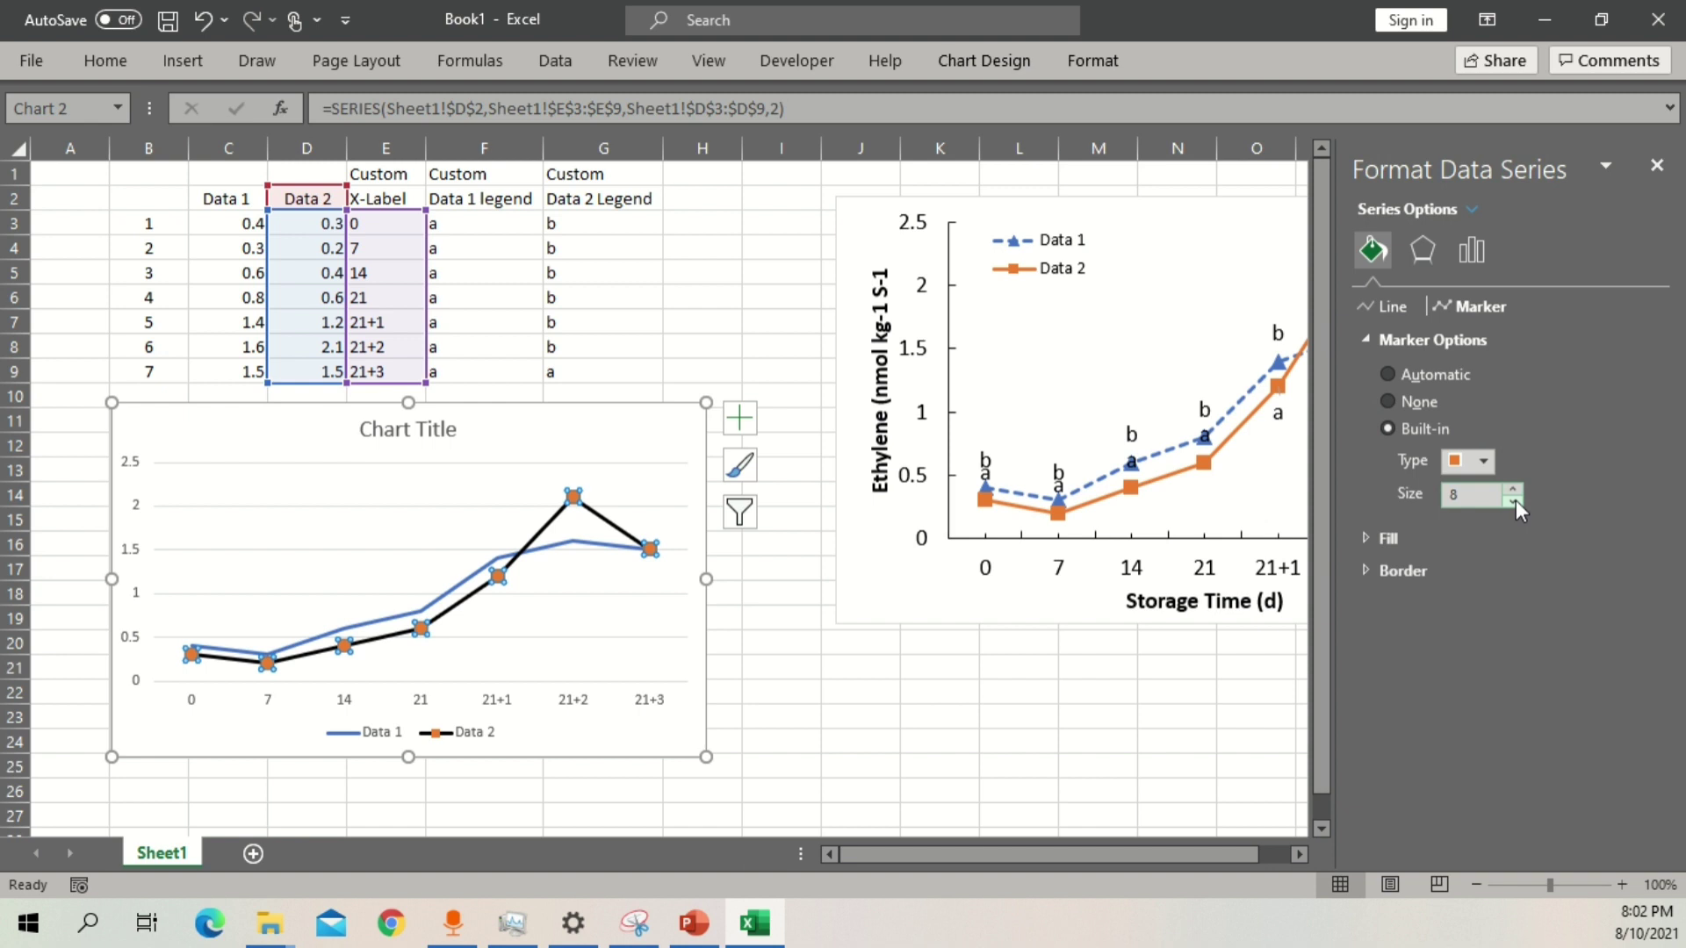
{"action": "left_click", "coordinate": [1514, 489]}
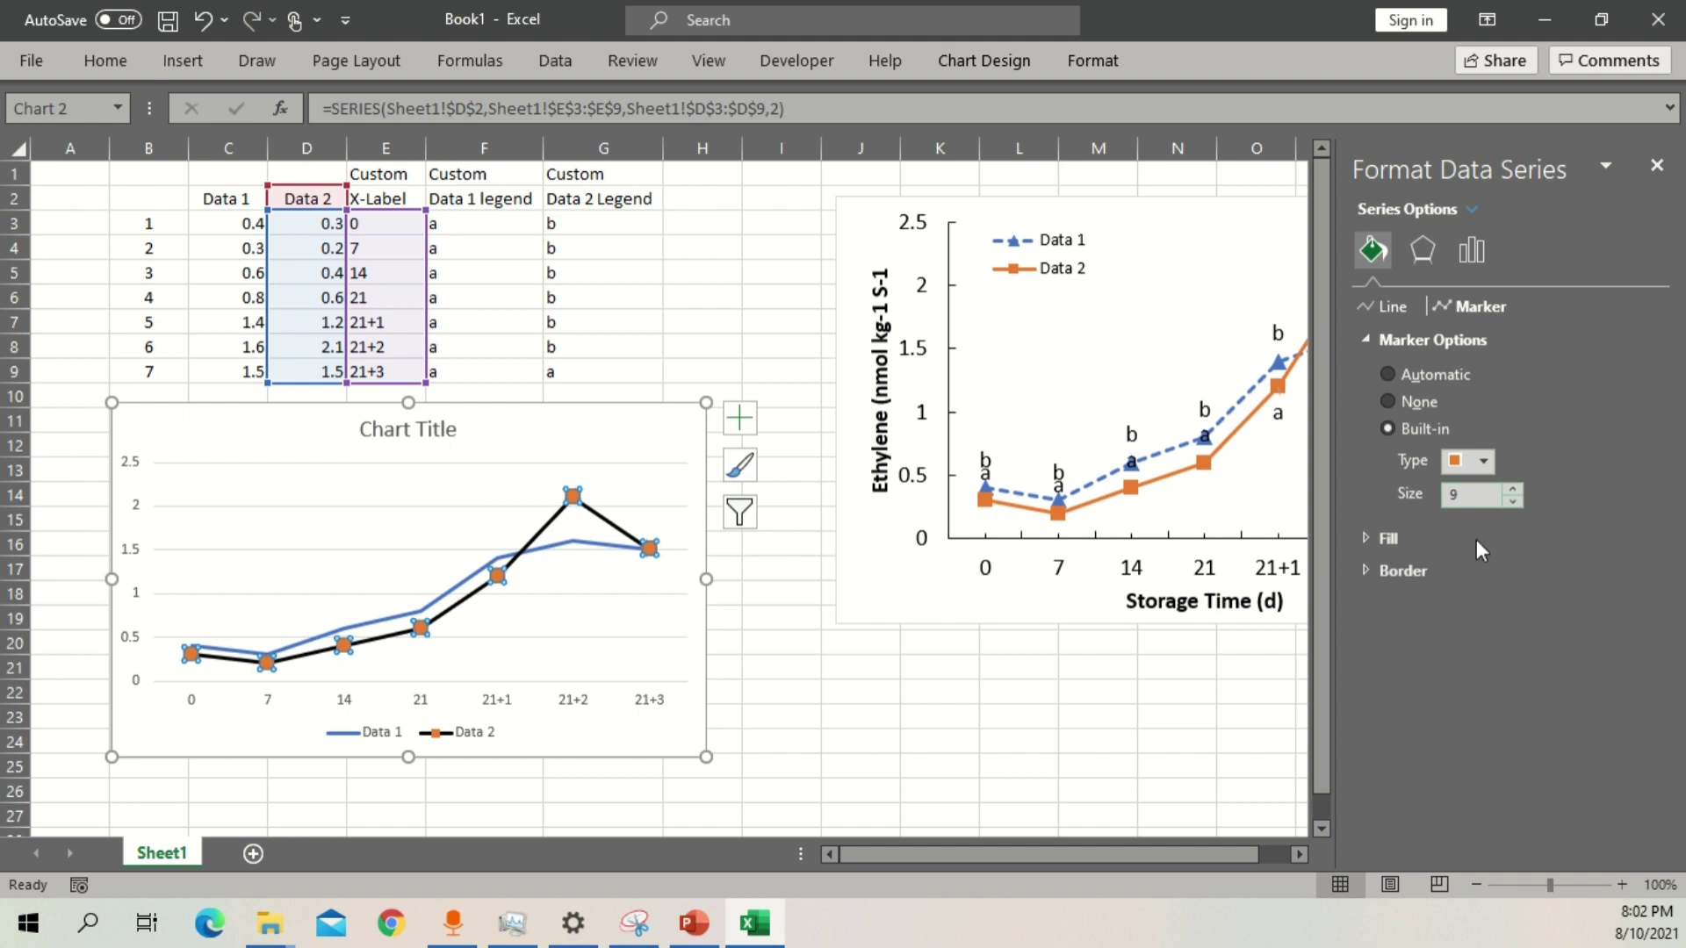
Fill the Data 2 markers with black.
{"action": "left_click", "coordinate": [1388, 537]}
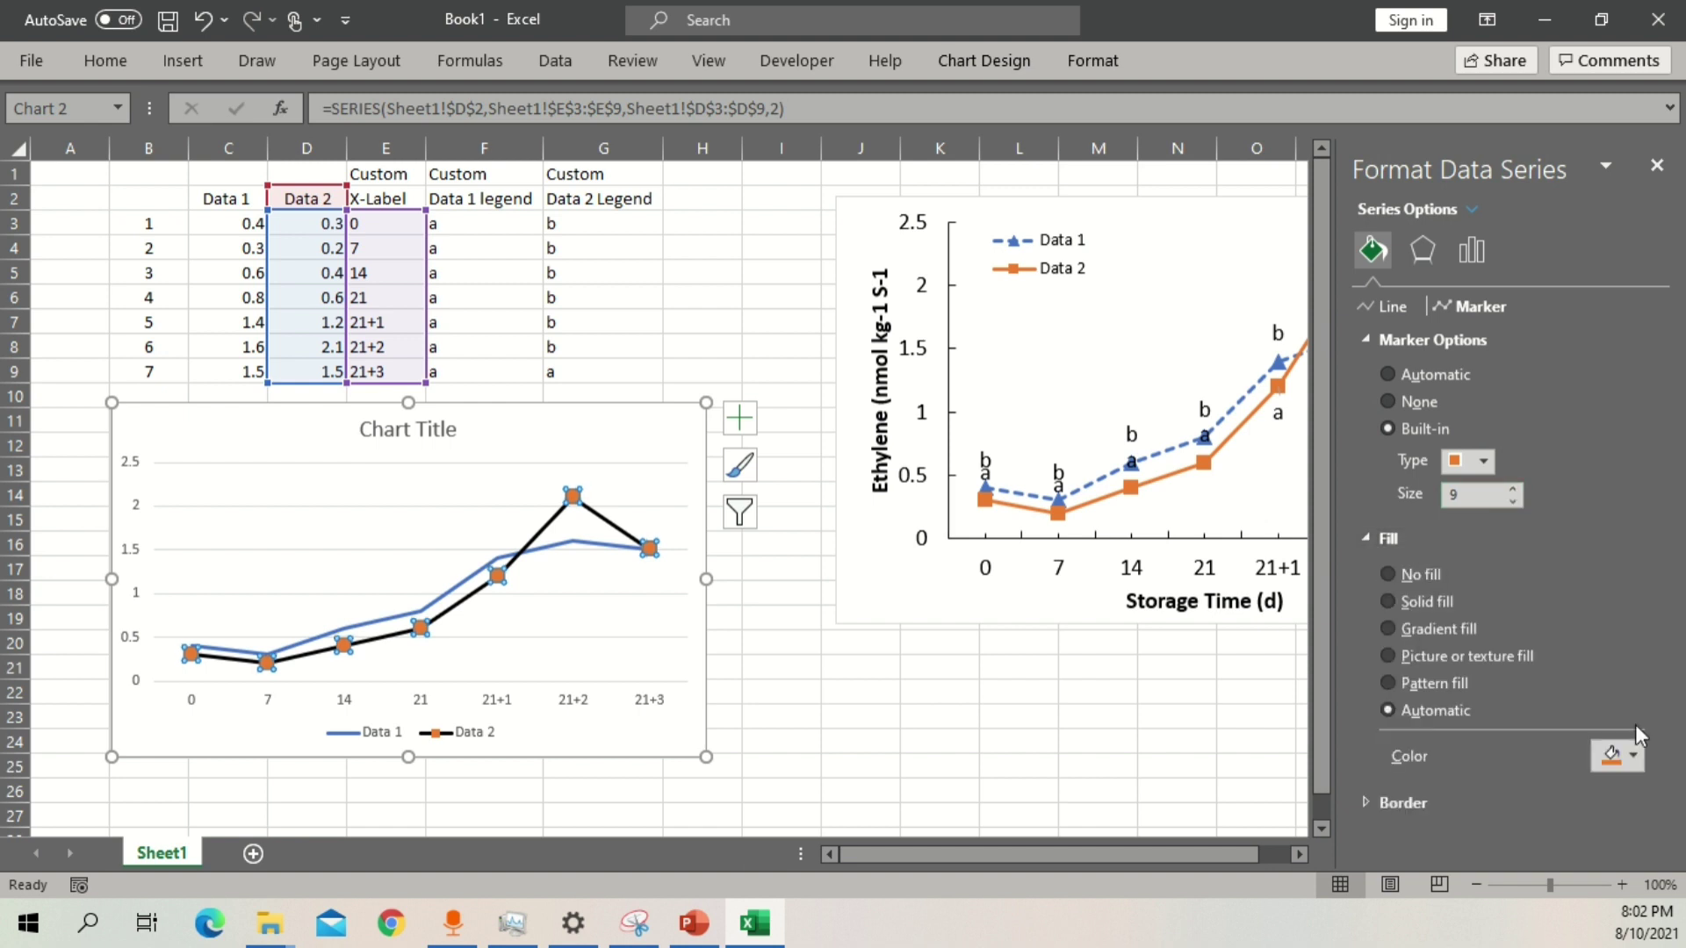
{"action": "left_click", "coordinate": [1635, 755]}
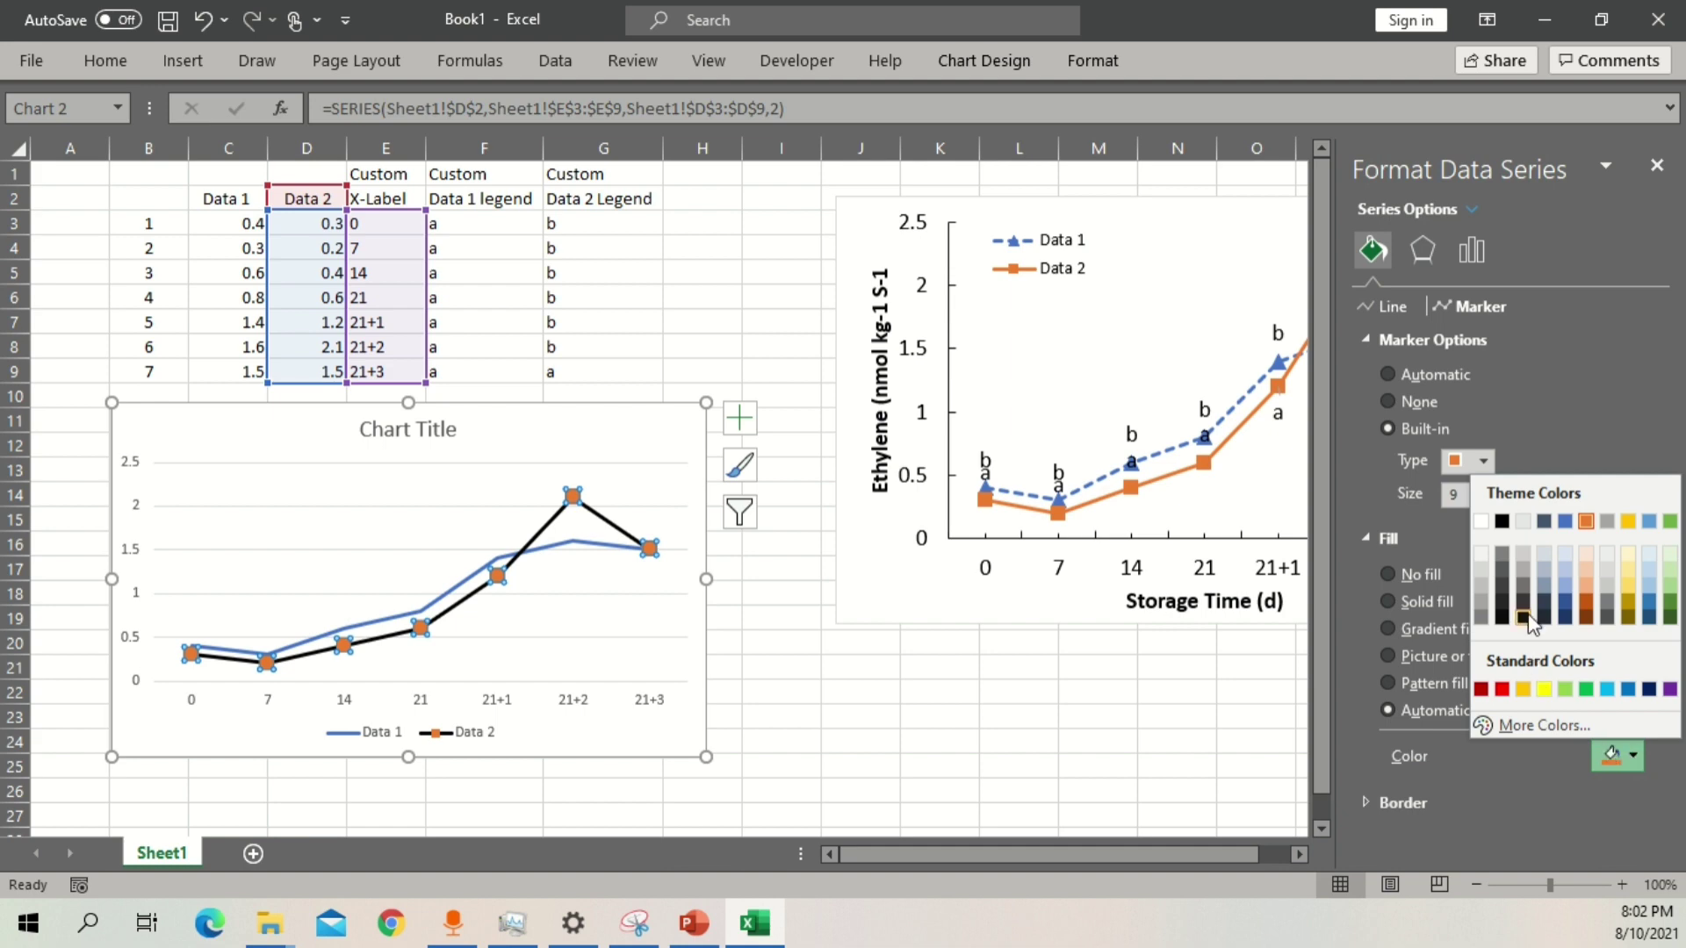
{"action": "left_click", "coordinate": [1503, 523]}
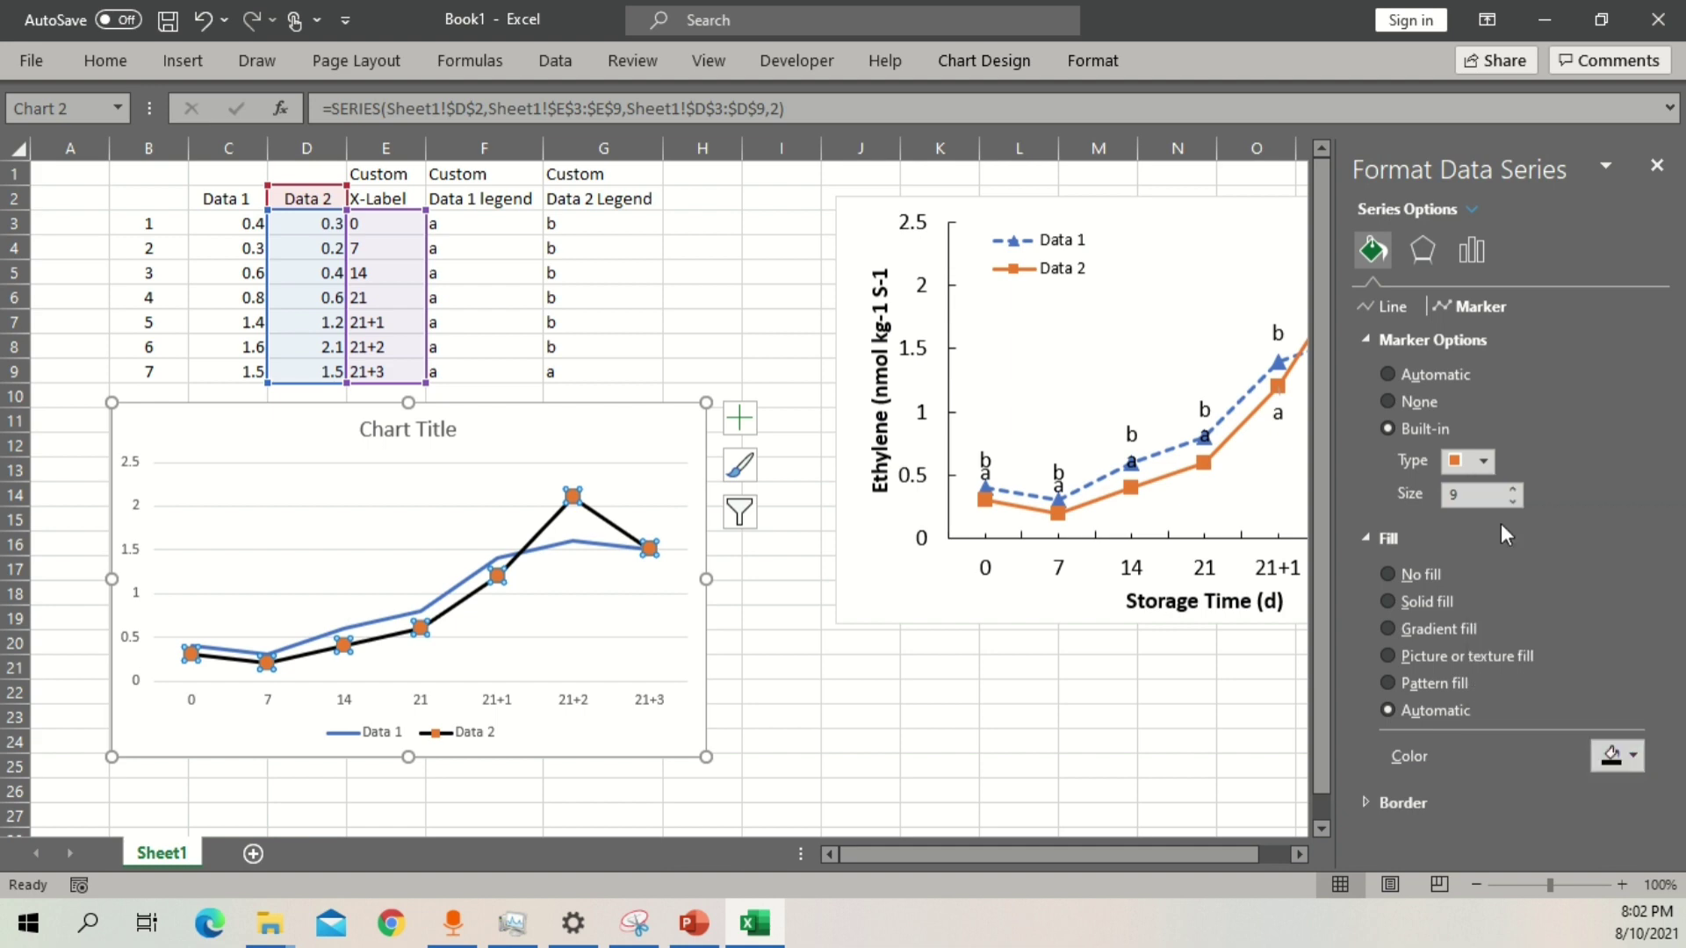
{"action": "left_click", "coordinate": [1392, 539]}
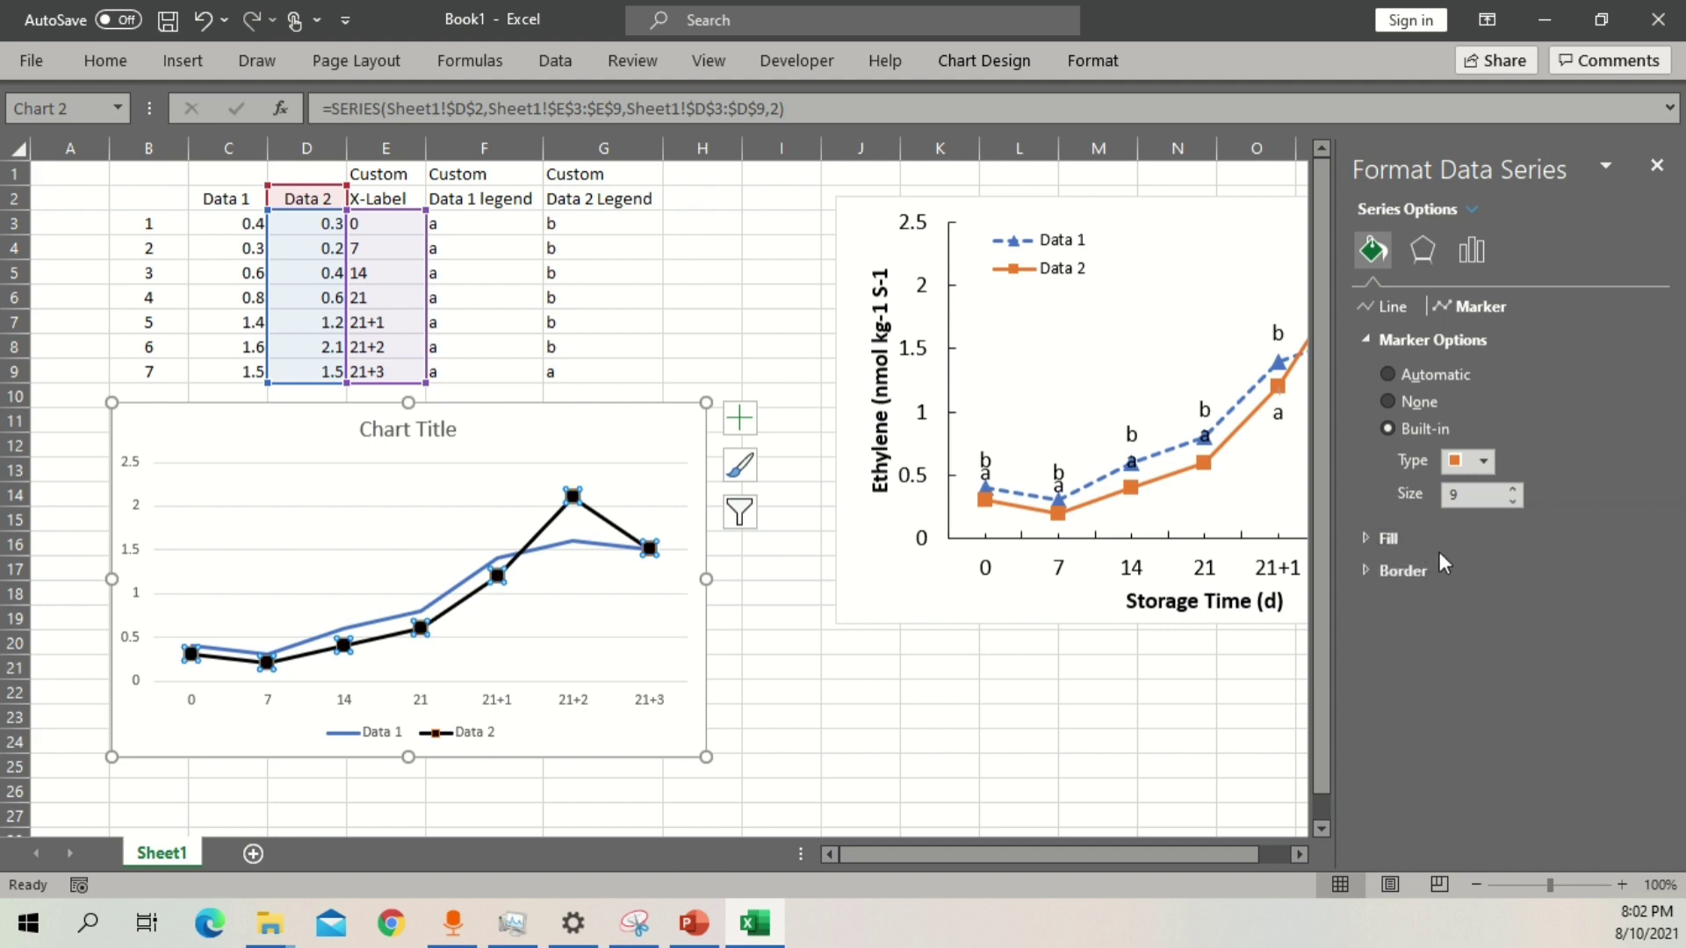
{"action": "left_click", "coordinate": [689, 464]}
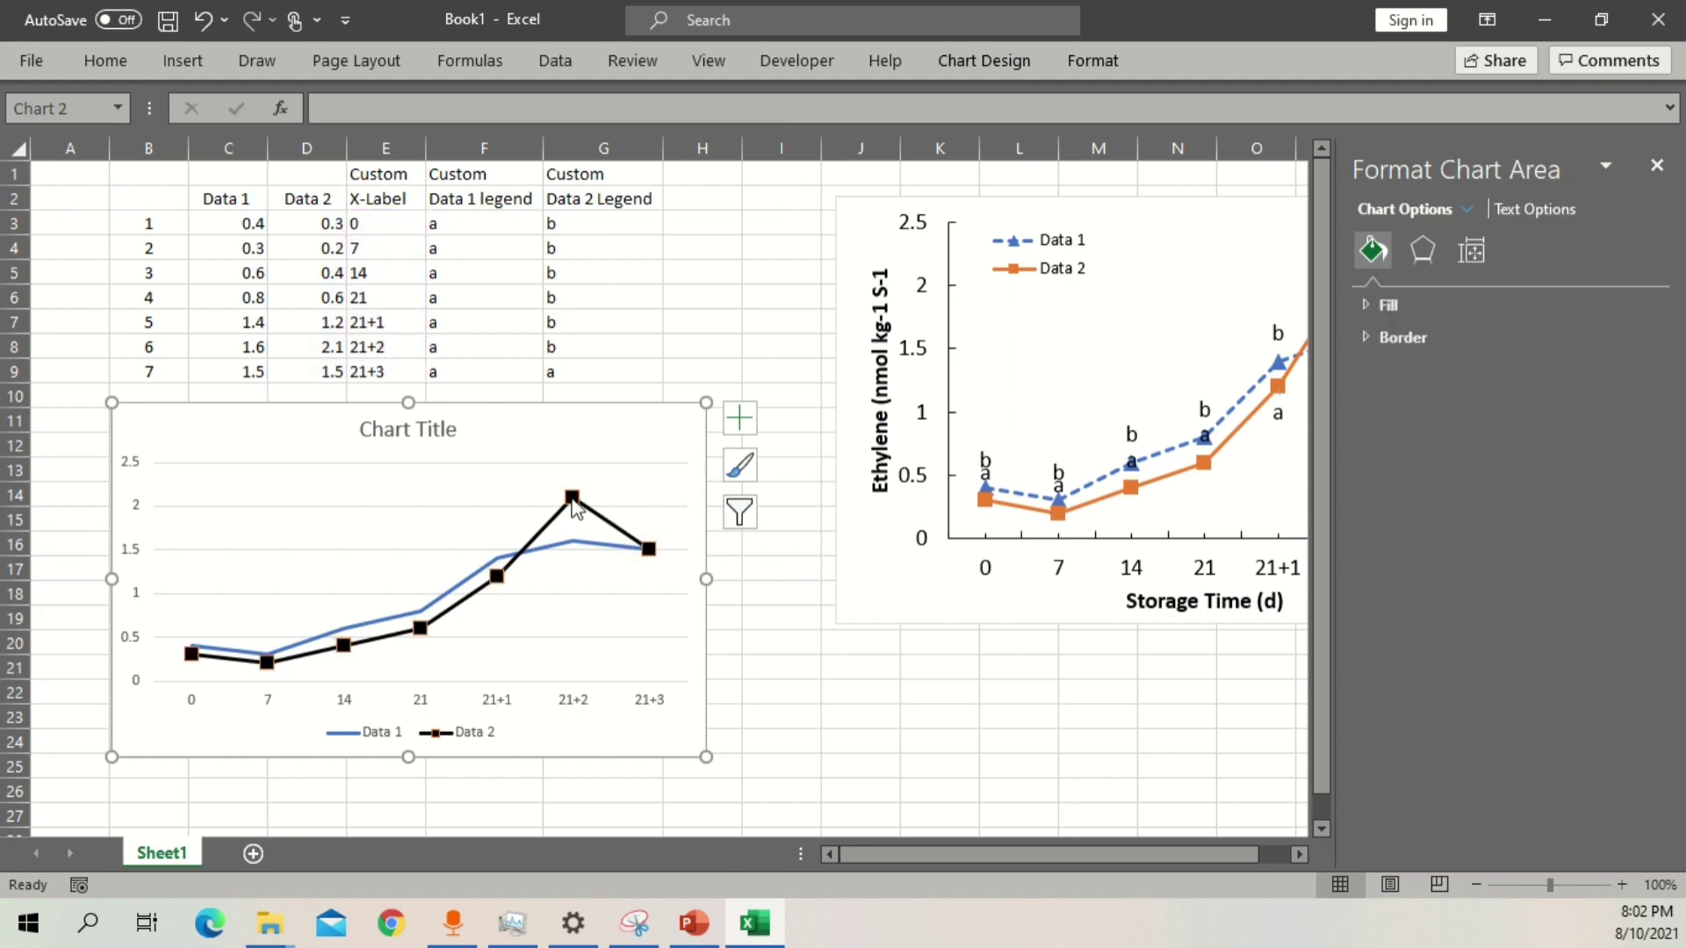
Select the Data 2 series in the new chart.
{"action": "left_click", "coordinate": [572, 498]}
{"action": "scroll", "coordinate": [575, 505], "scroll_direction": "up", "scroll_amount": 5}
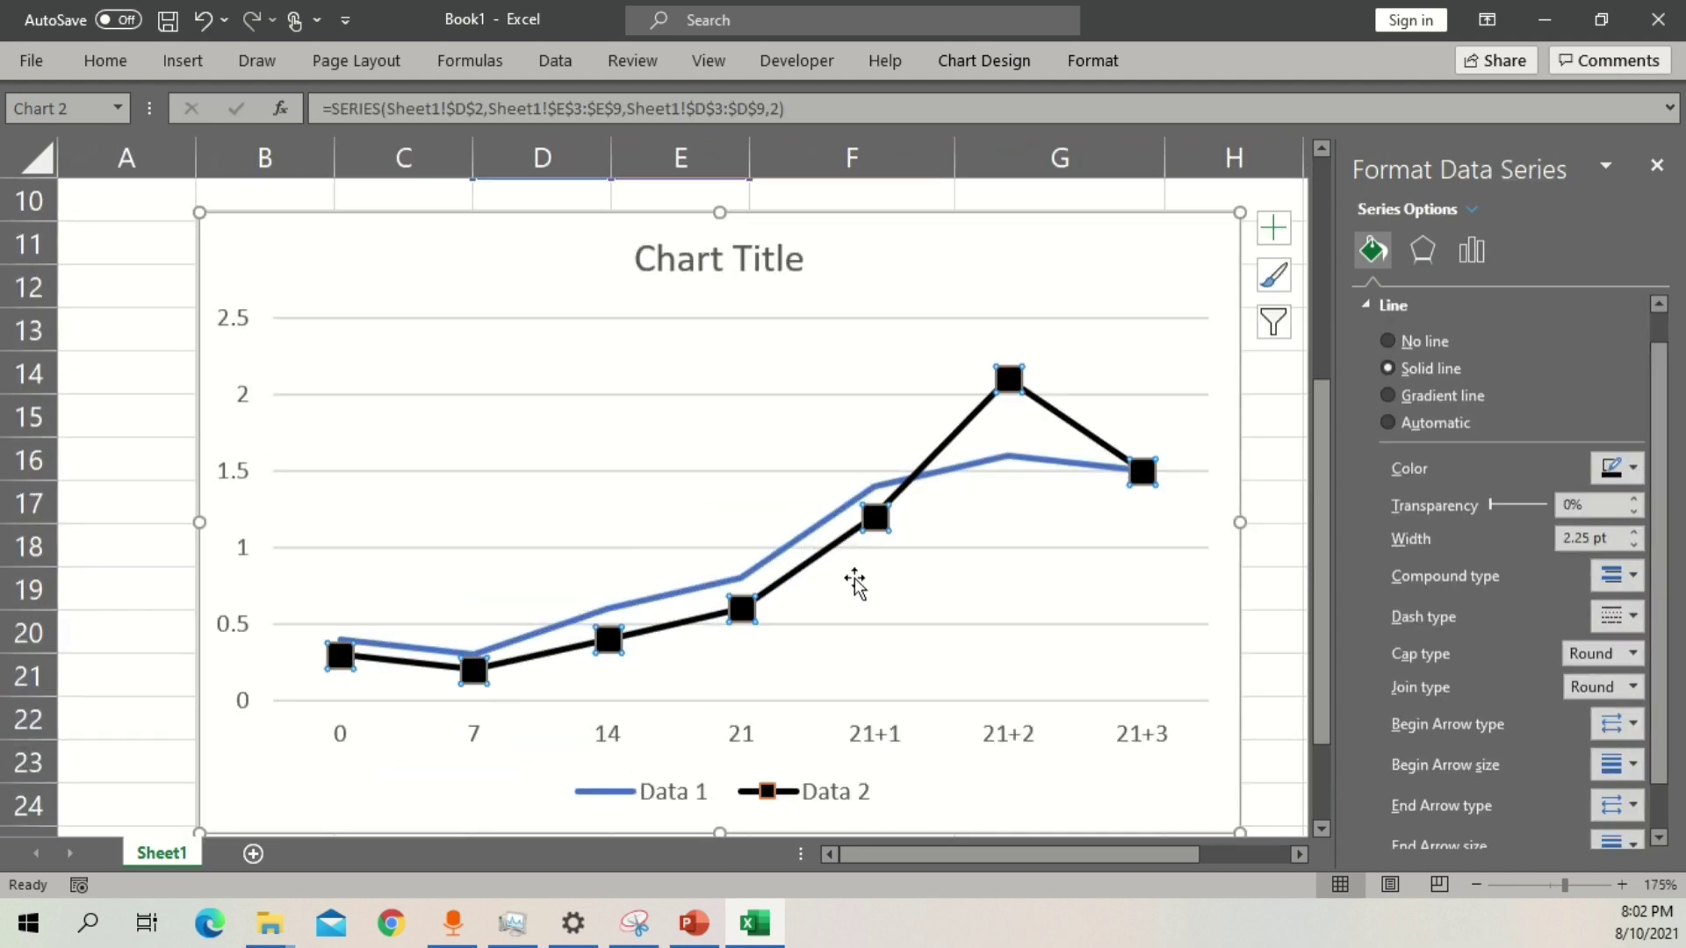
{"action": "left_click", "coordinate": [906, 534]}
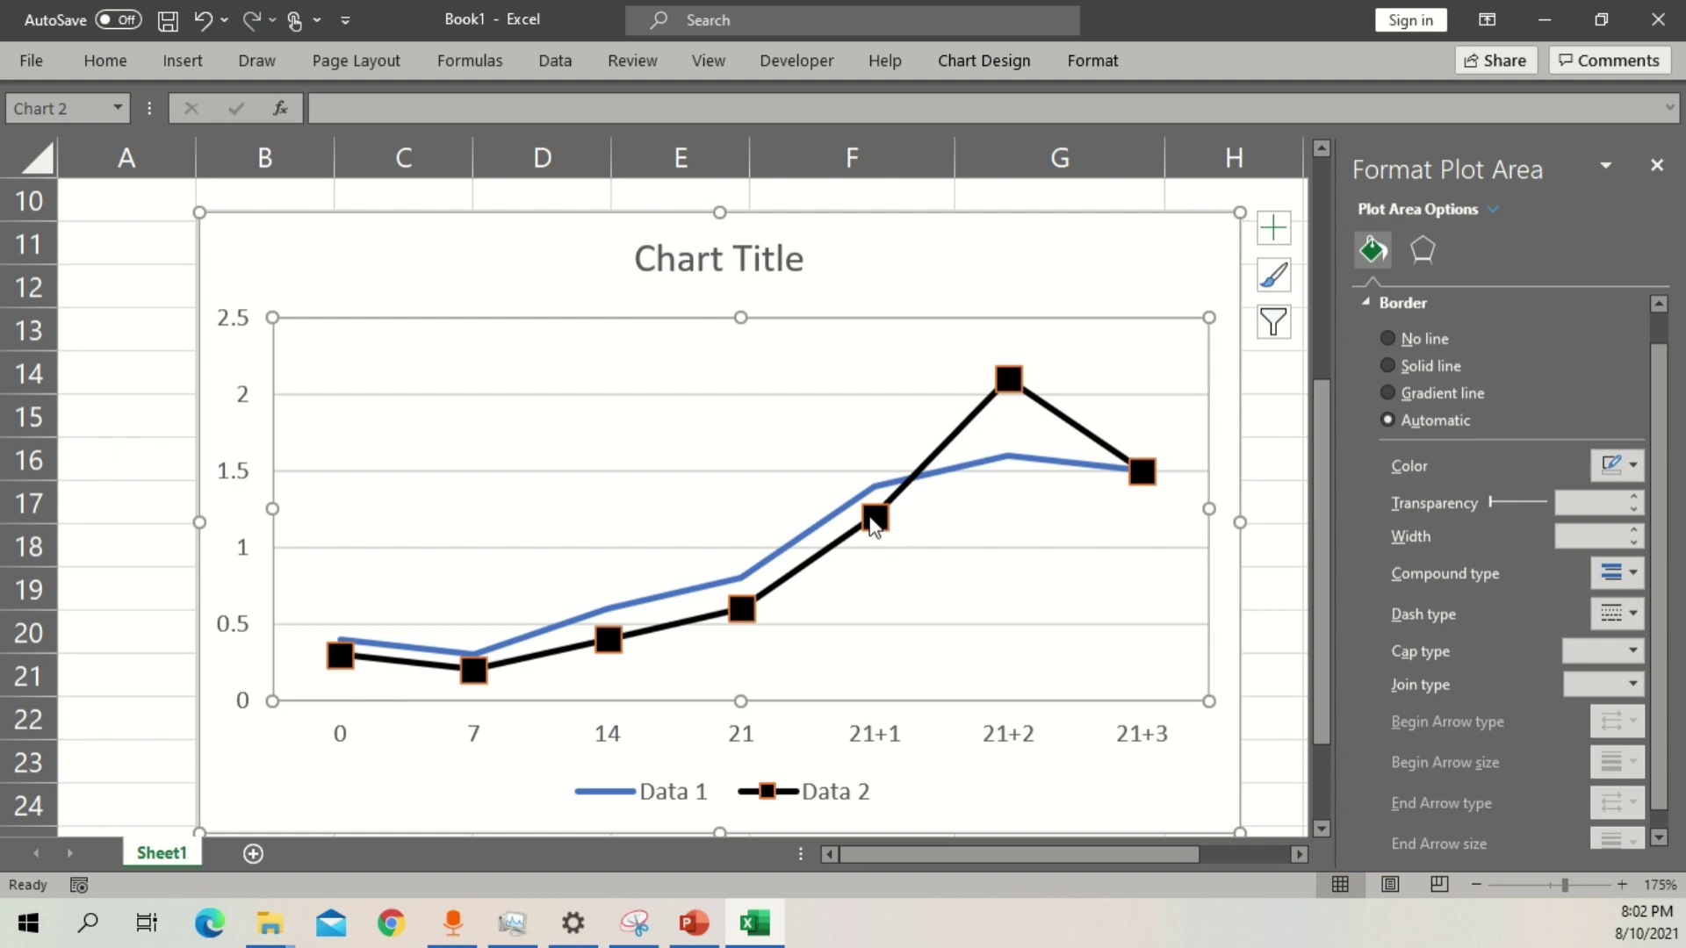
{"action": "scroll", "coordinate": [874, 525], "scroll_direction": "down", "scroll_amount": 3, "text": "ctrl"}
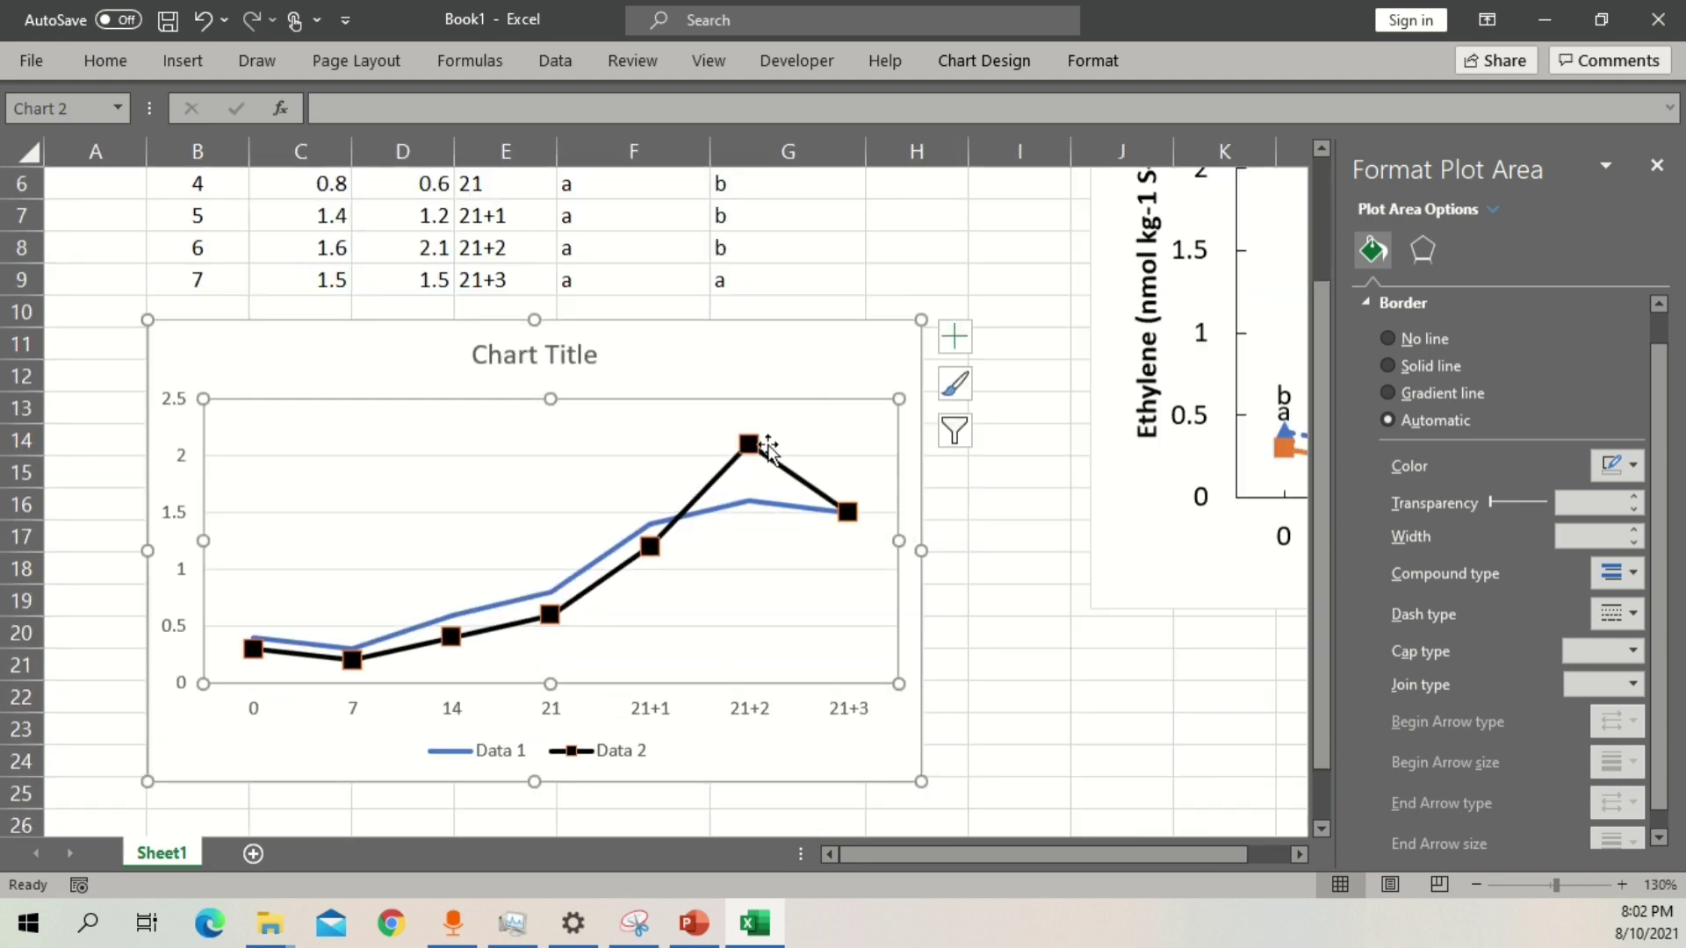
{"action": "left_click", "coordinate": [751, 449]}
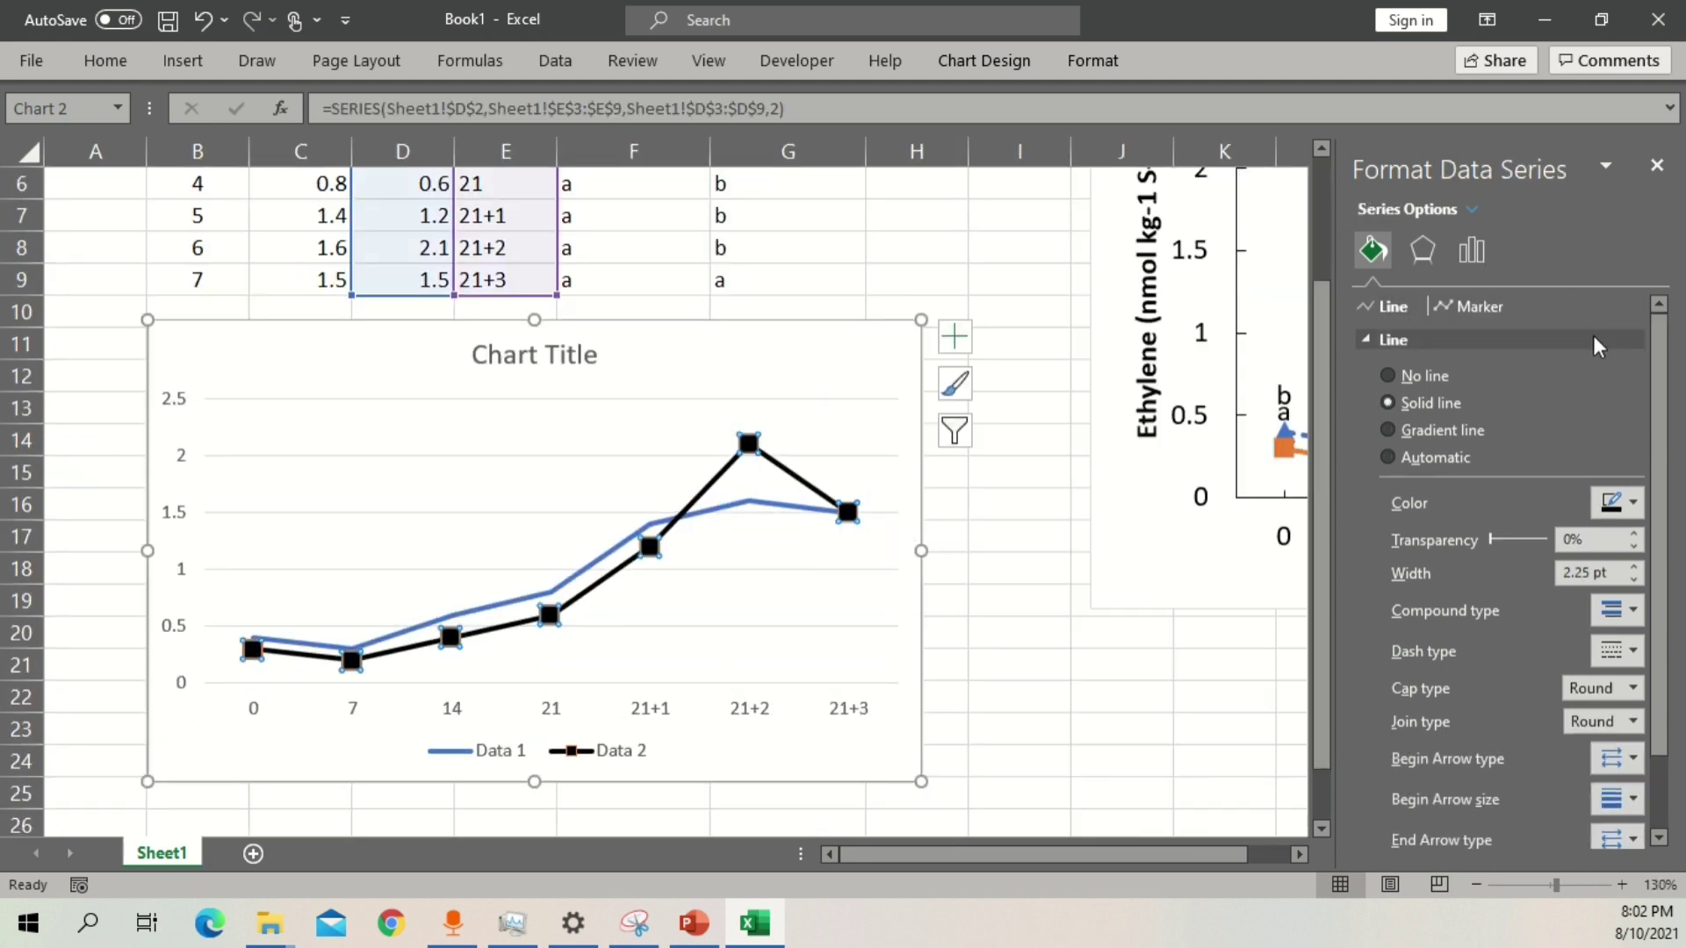
Set the Data 2 marker border to No line.
{"action": "left_click", "coordinate": [1481, 306]}
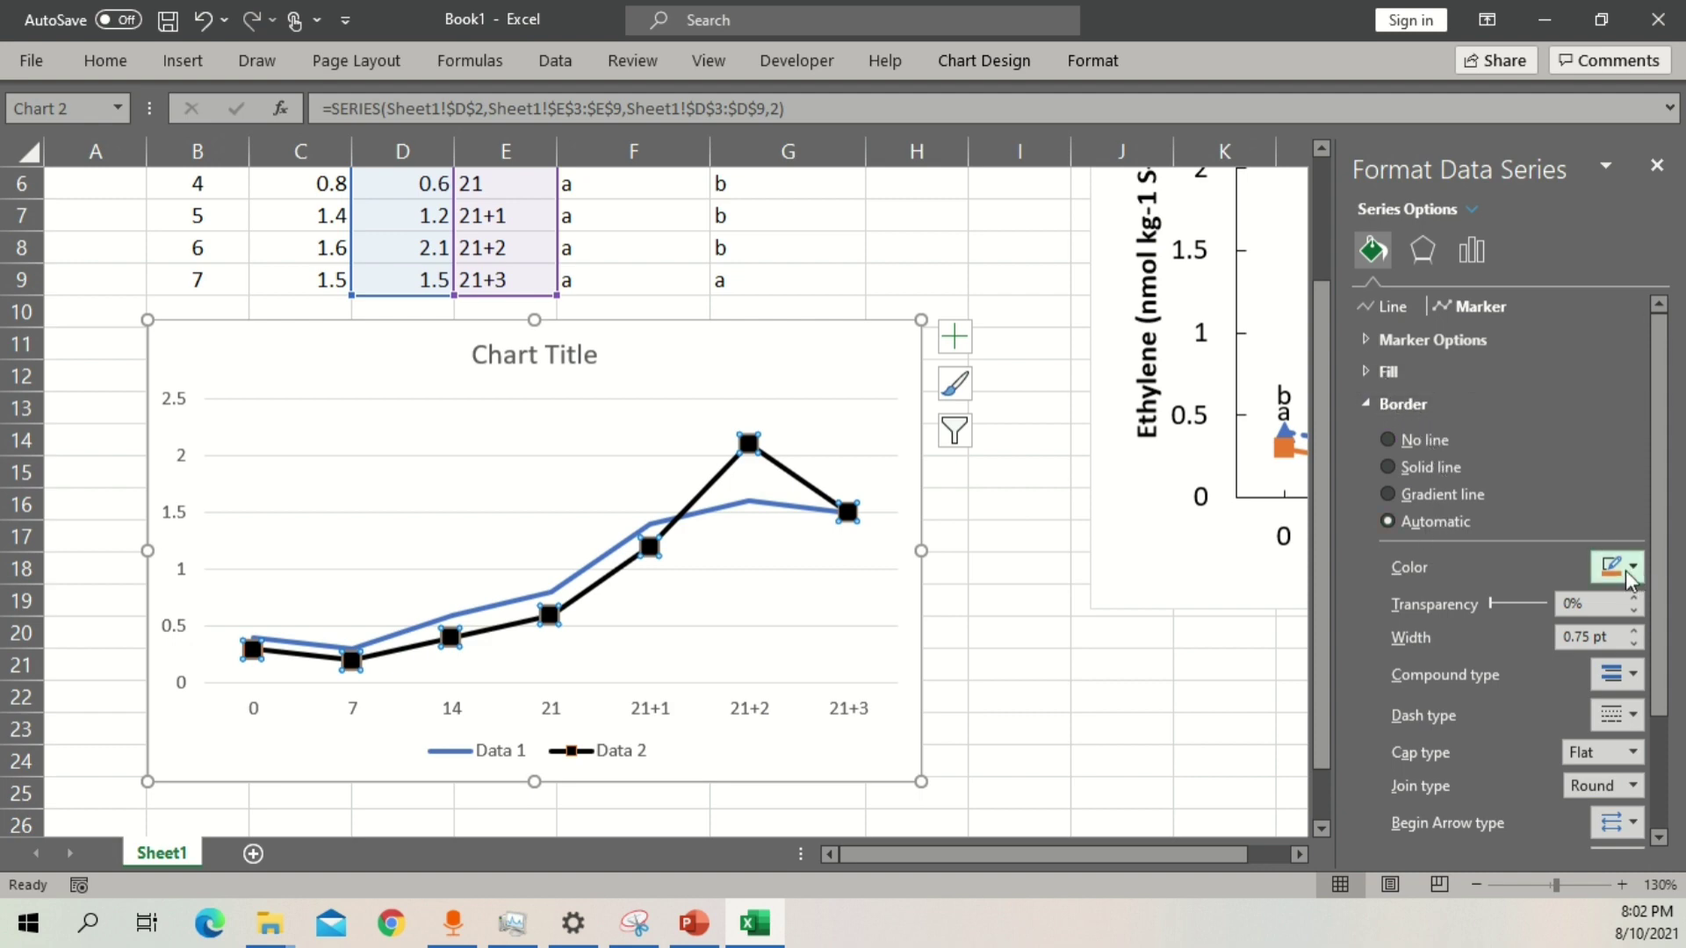
{"action": "left_click", "coordinate": [1388, 440]}
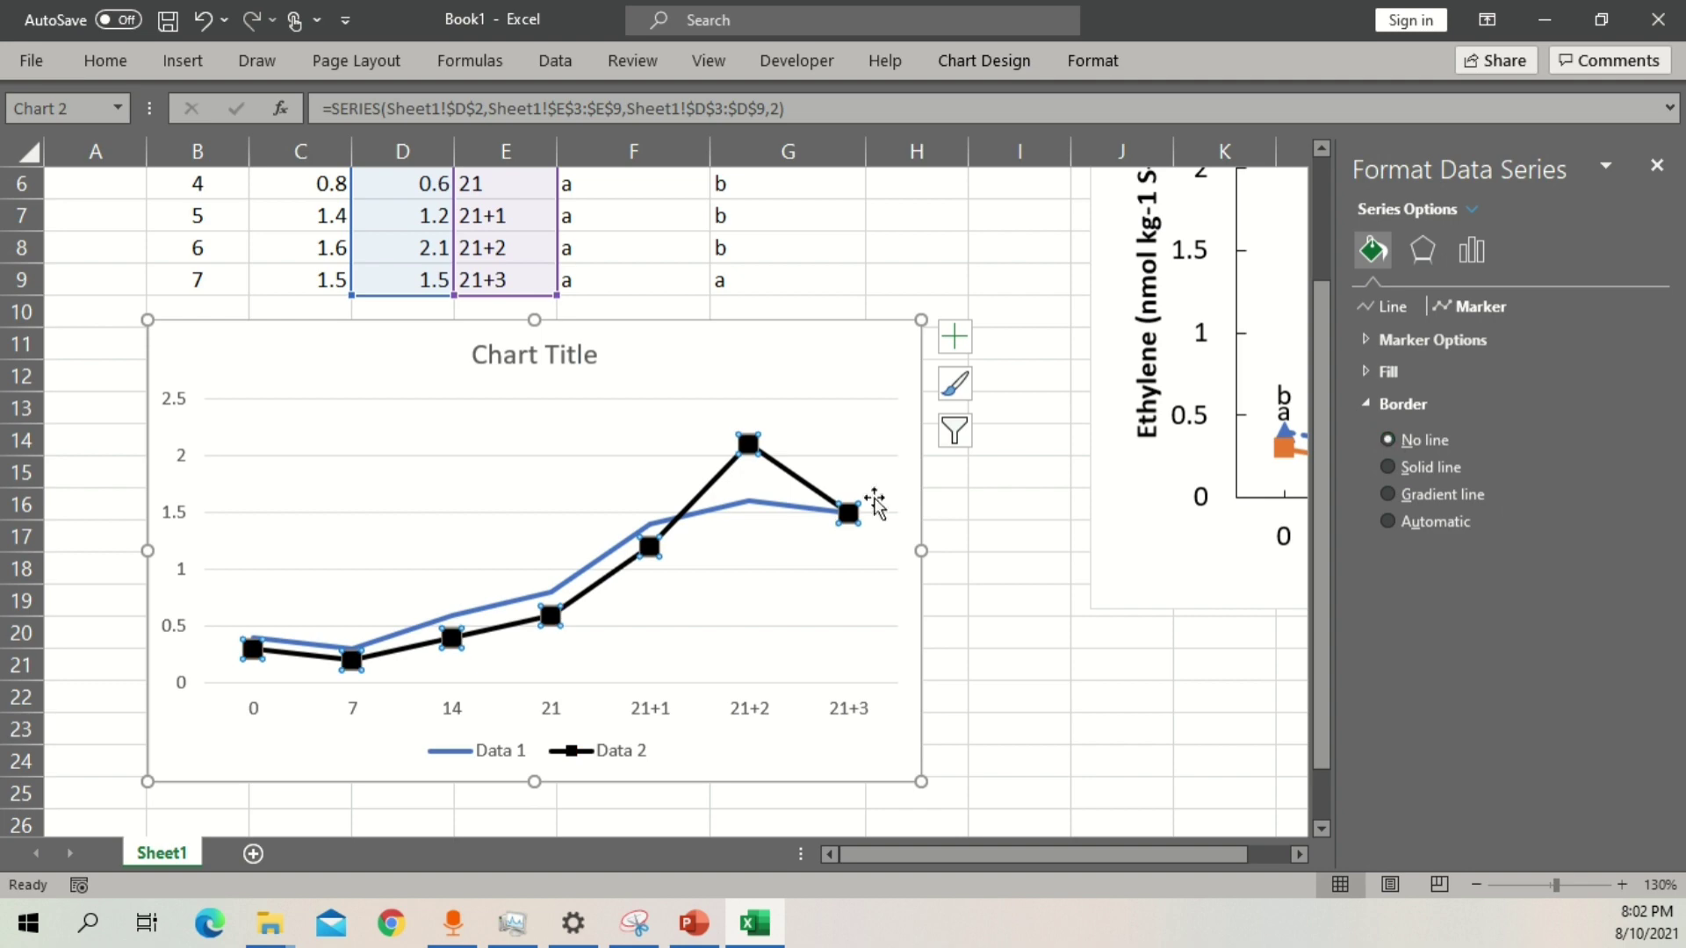
{"action": "left_click", "coordinate": [914, 520]}
{"action": "scroll", "coordinate": [915, 525], "scroll_direction": "down", "scroll_amount": 1}
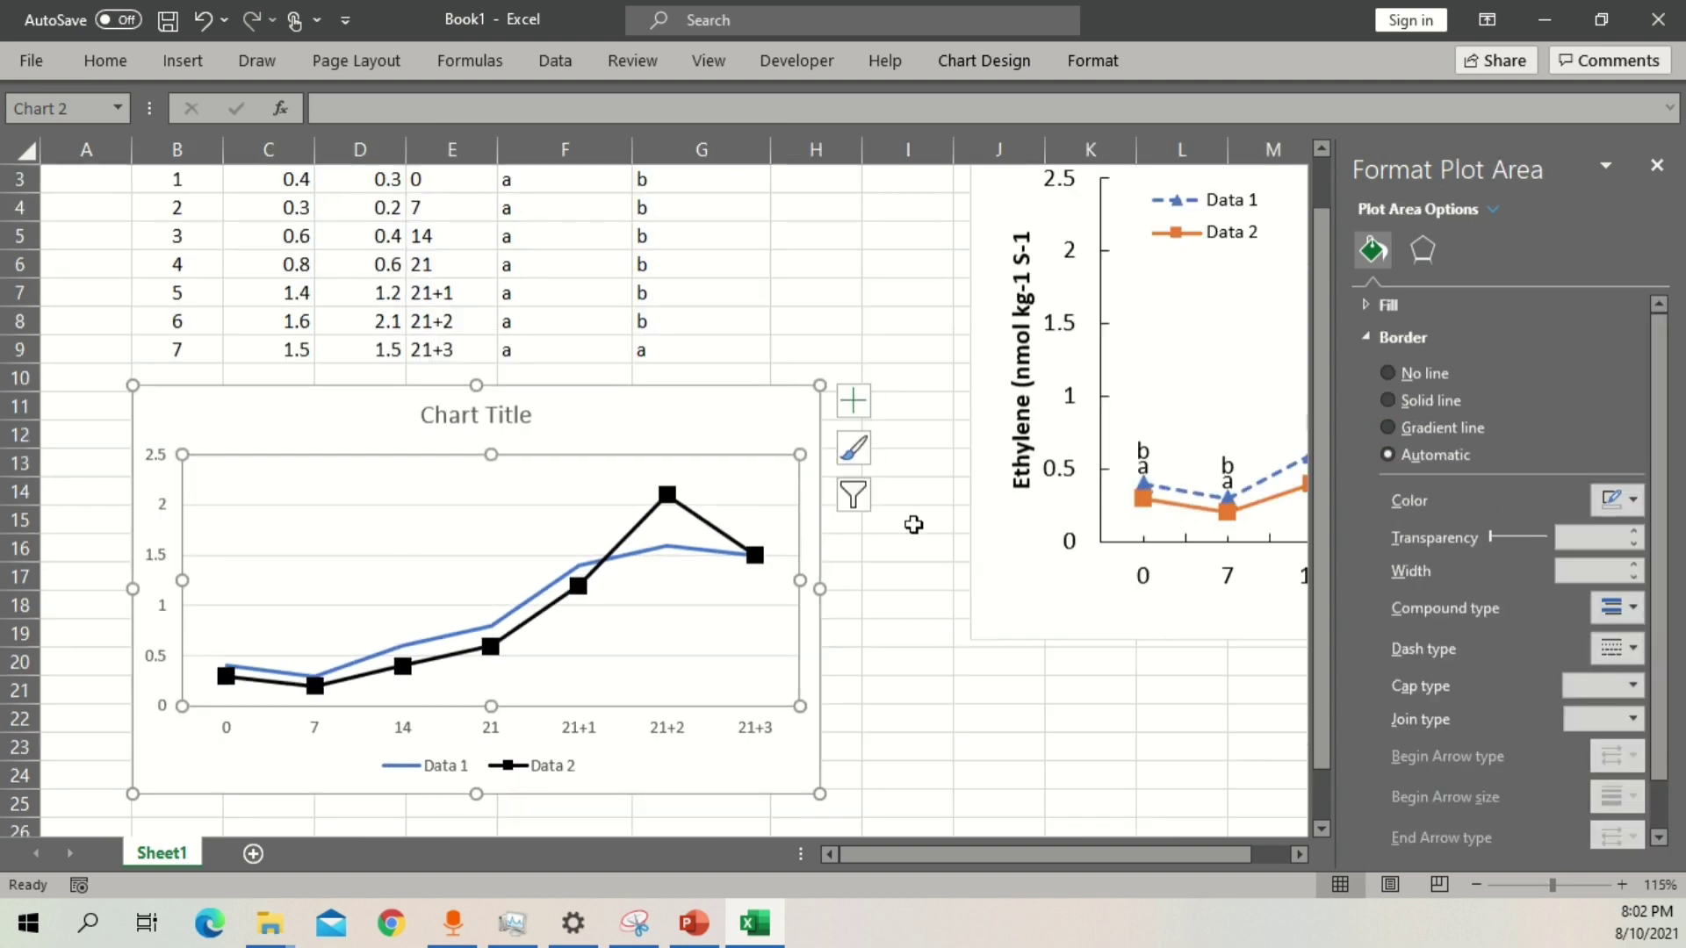
{"action": "scroll", "coordinate": [909, 525], "scroll_direction": "down", "scroll_amount": 1}
{"action": "left_click", "coordinate": [496, 575]}
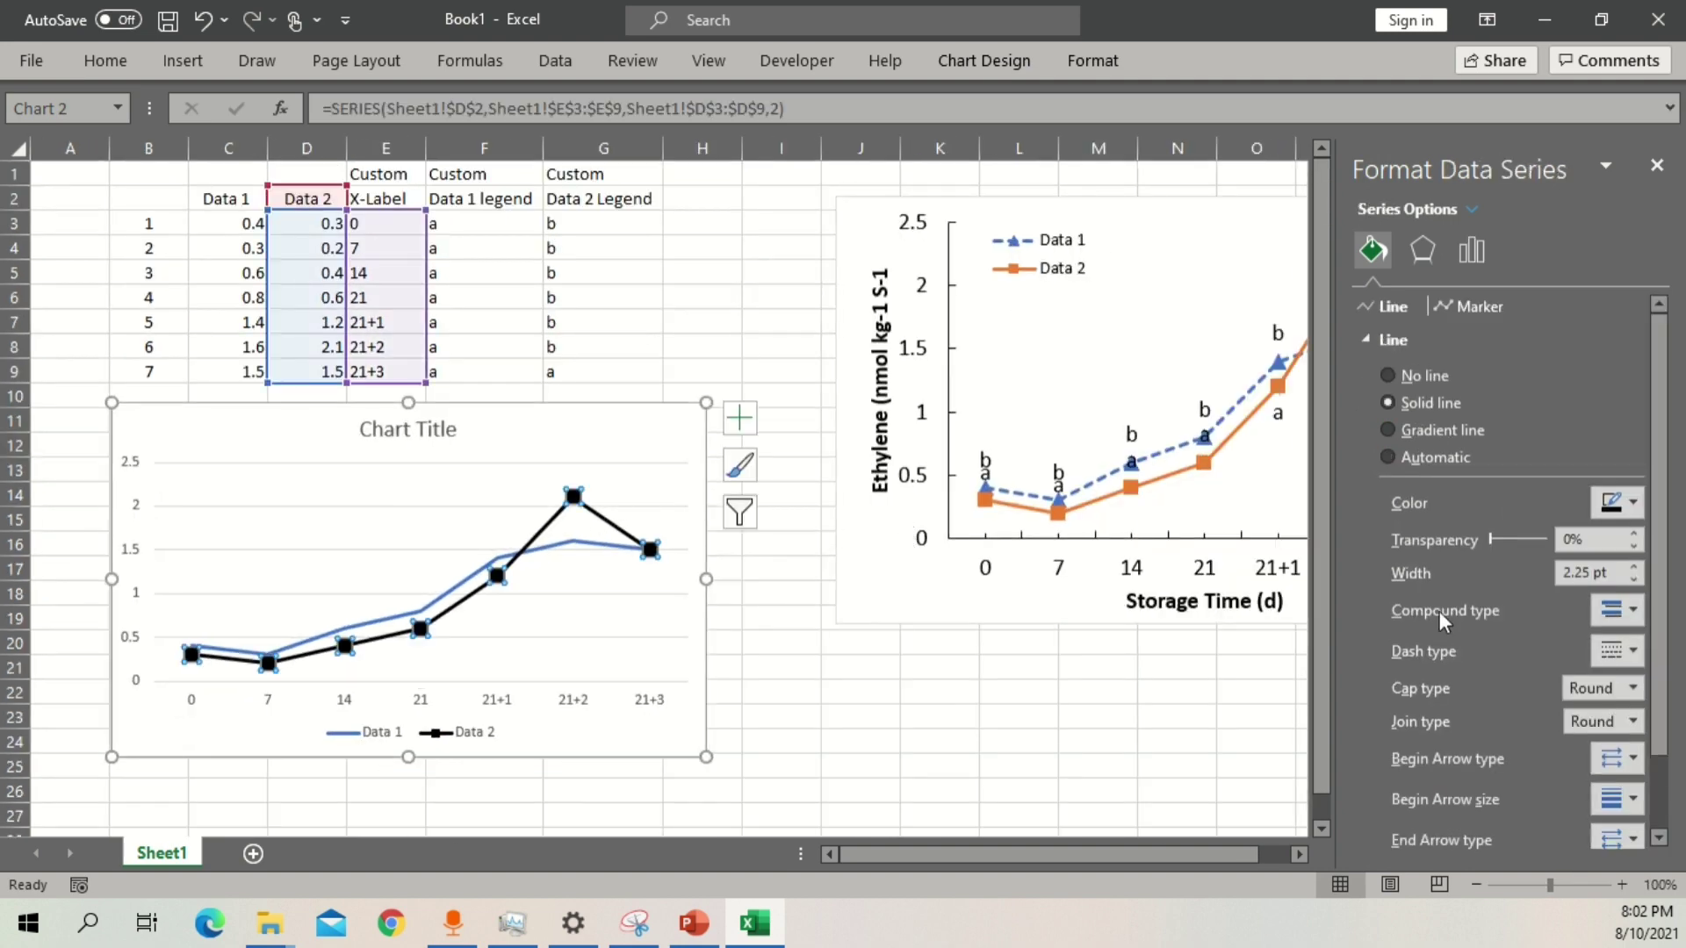
Set the Data 2 line width to 2.5 pt.
{"action": "left_click", "coordinate": [1635, 566]}
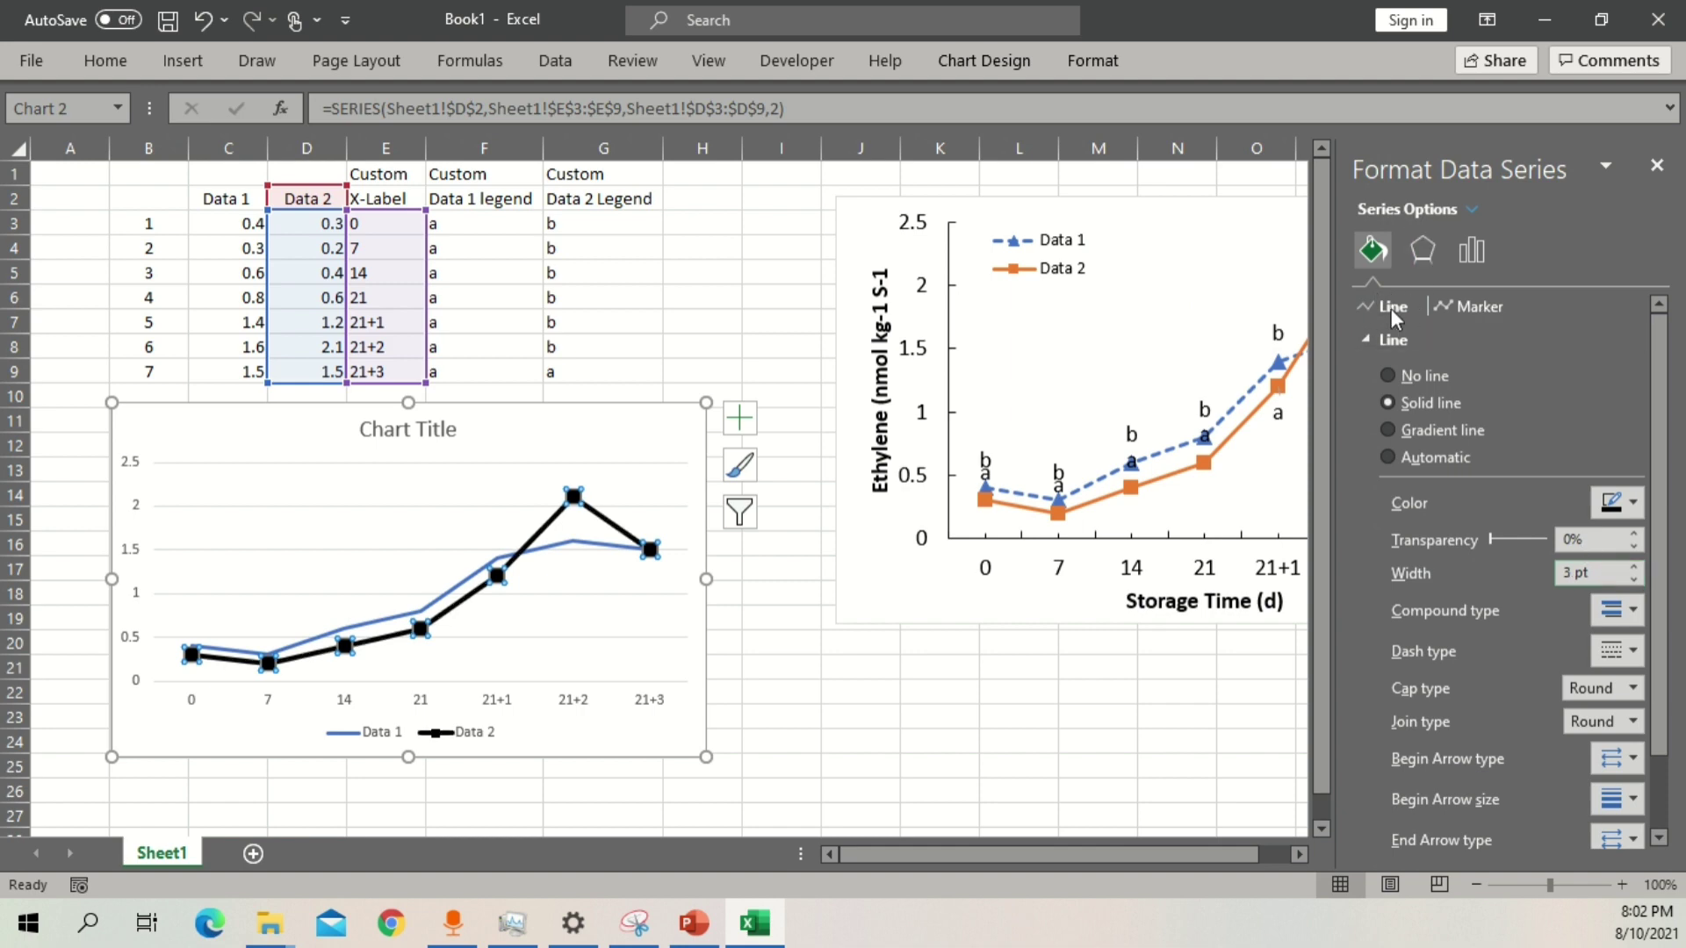
{"action": "left_click", "coordinate": [1635, 566]}
{"action": "left_click", "coordinate": [1637, 577]}
{"action": "left_click", "coordinate": [1637, 578]}
{"action": "double_click", "coordinate": [1637, 578]}
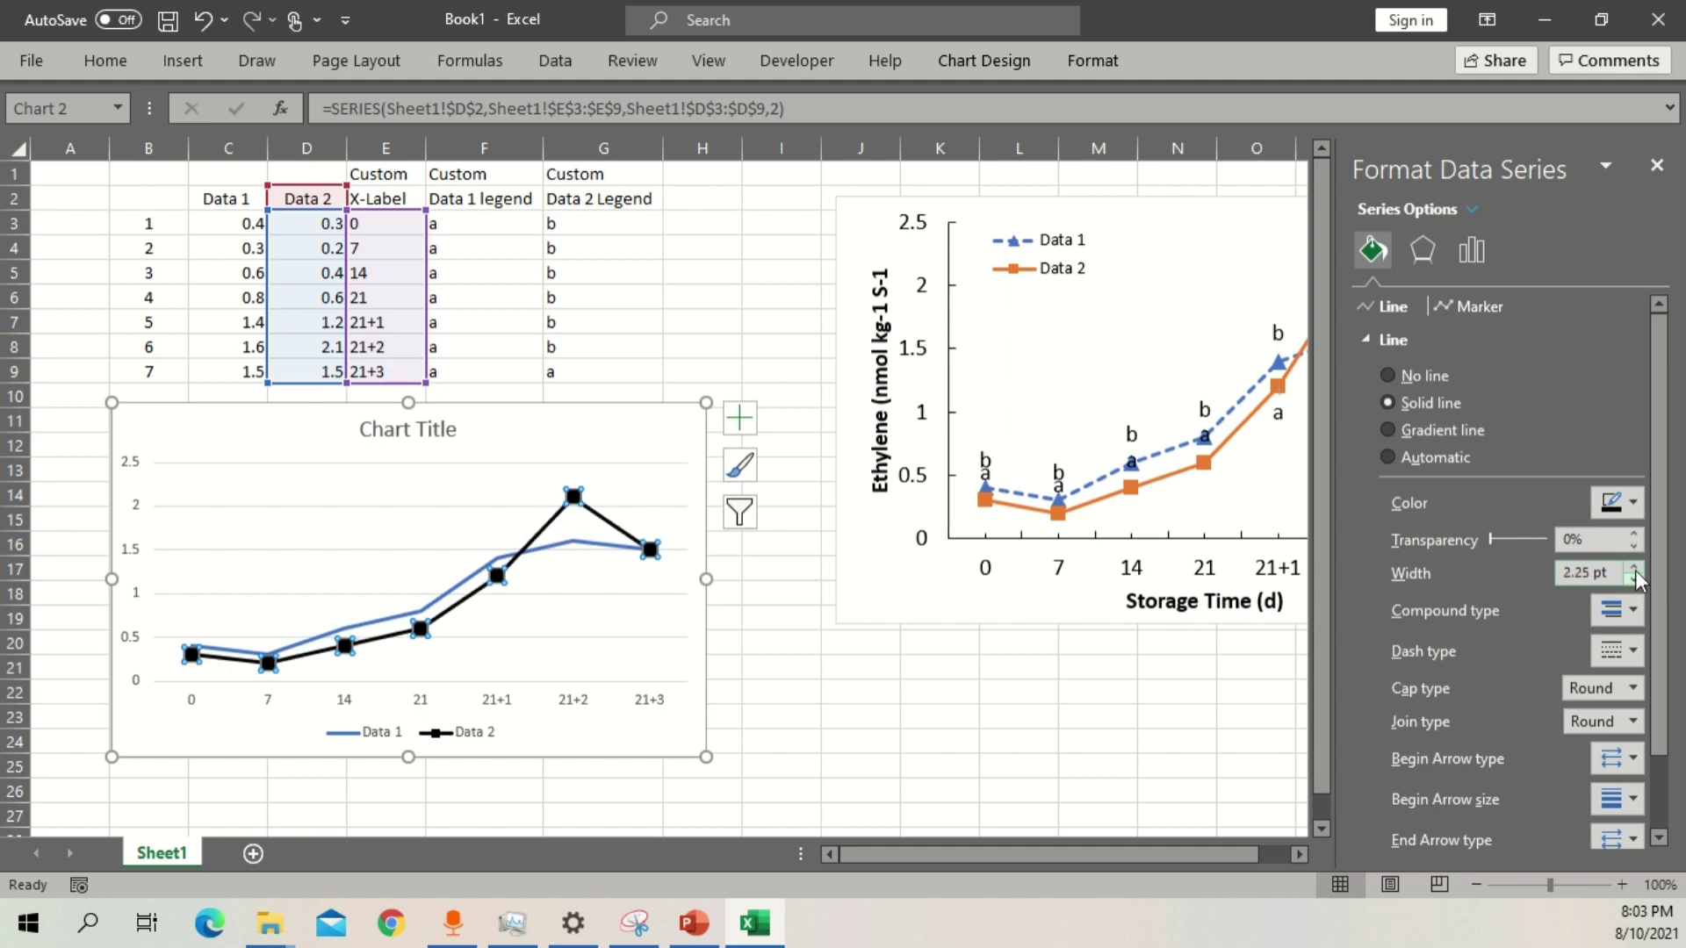
Try round-dot, dash and dash-dot styles on Data 2, then keep it solid.
{"action": "left_click", "coordinate": [1630, 652]}
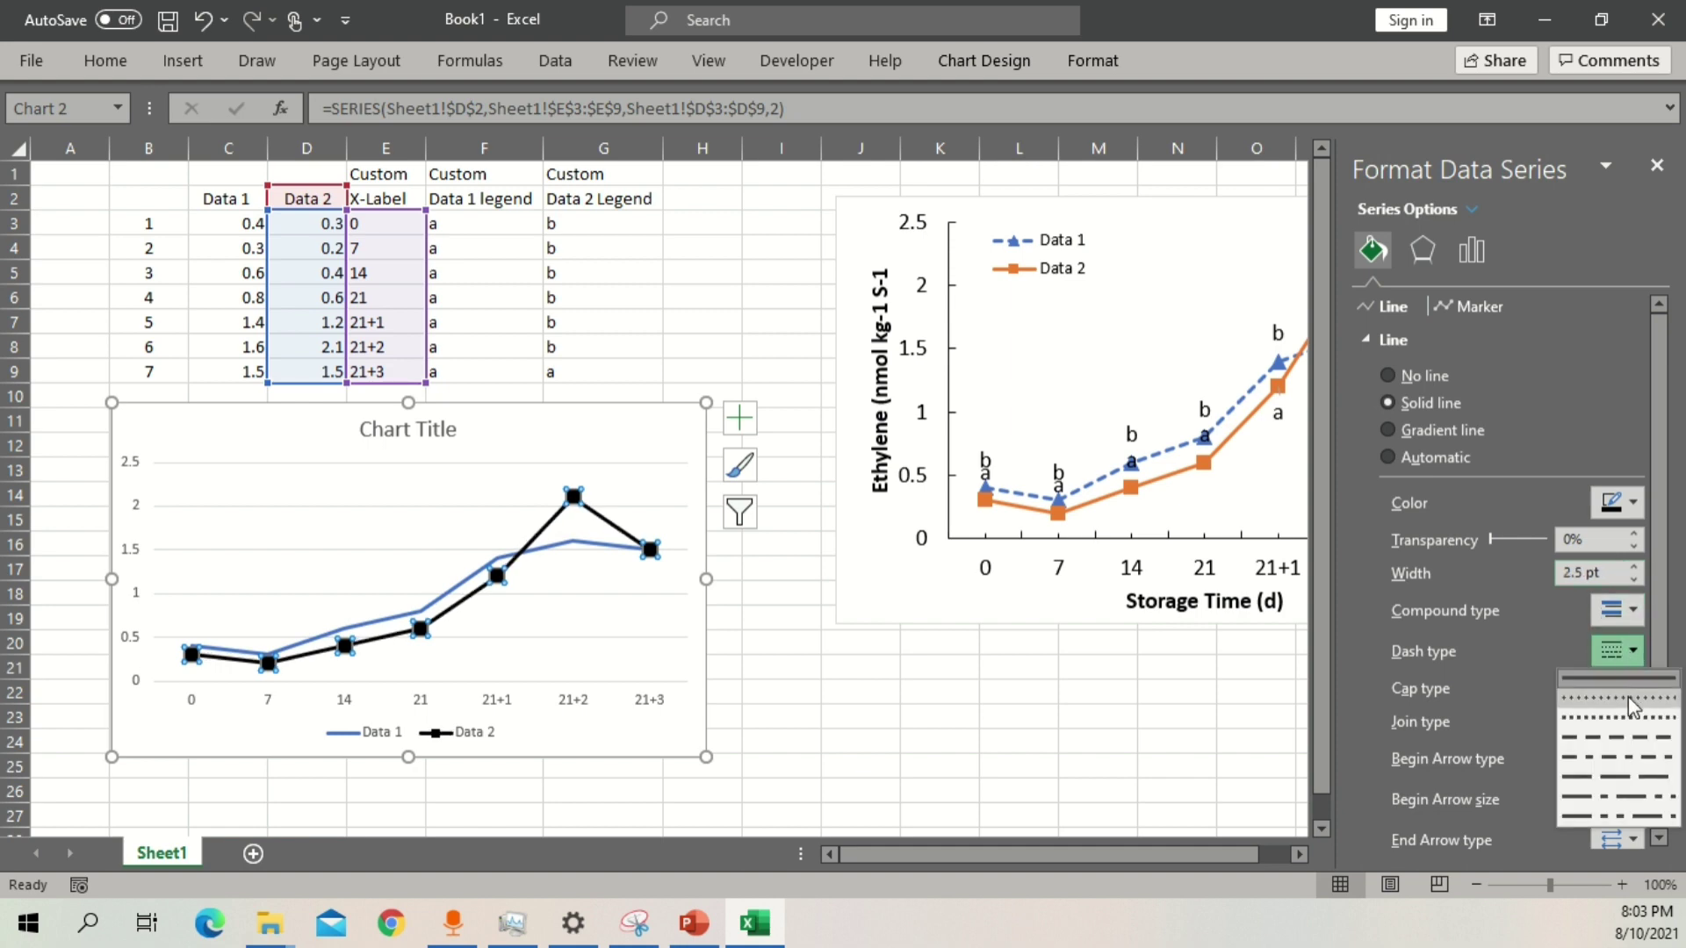
{"action": "left_click", "coordinate": [1628, 697]}
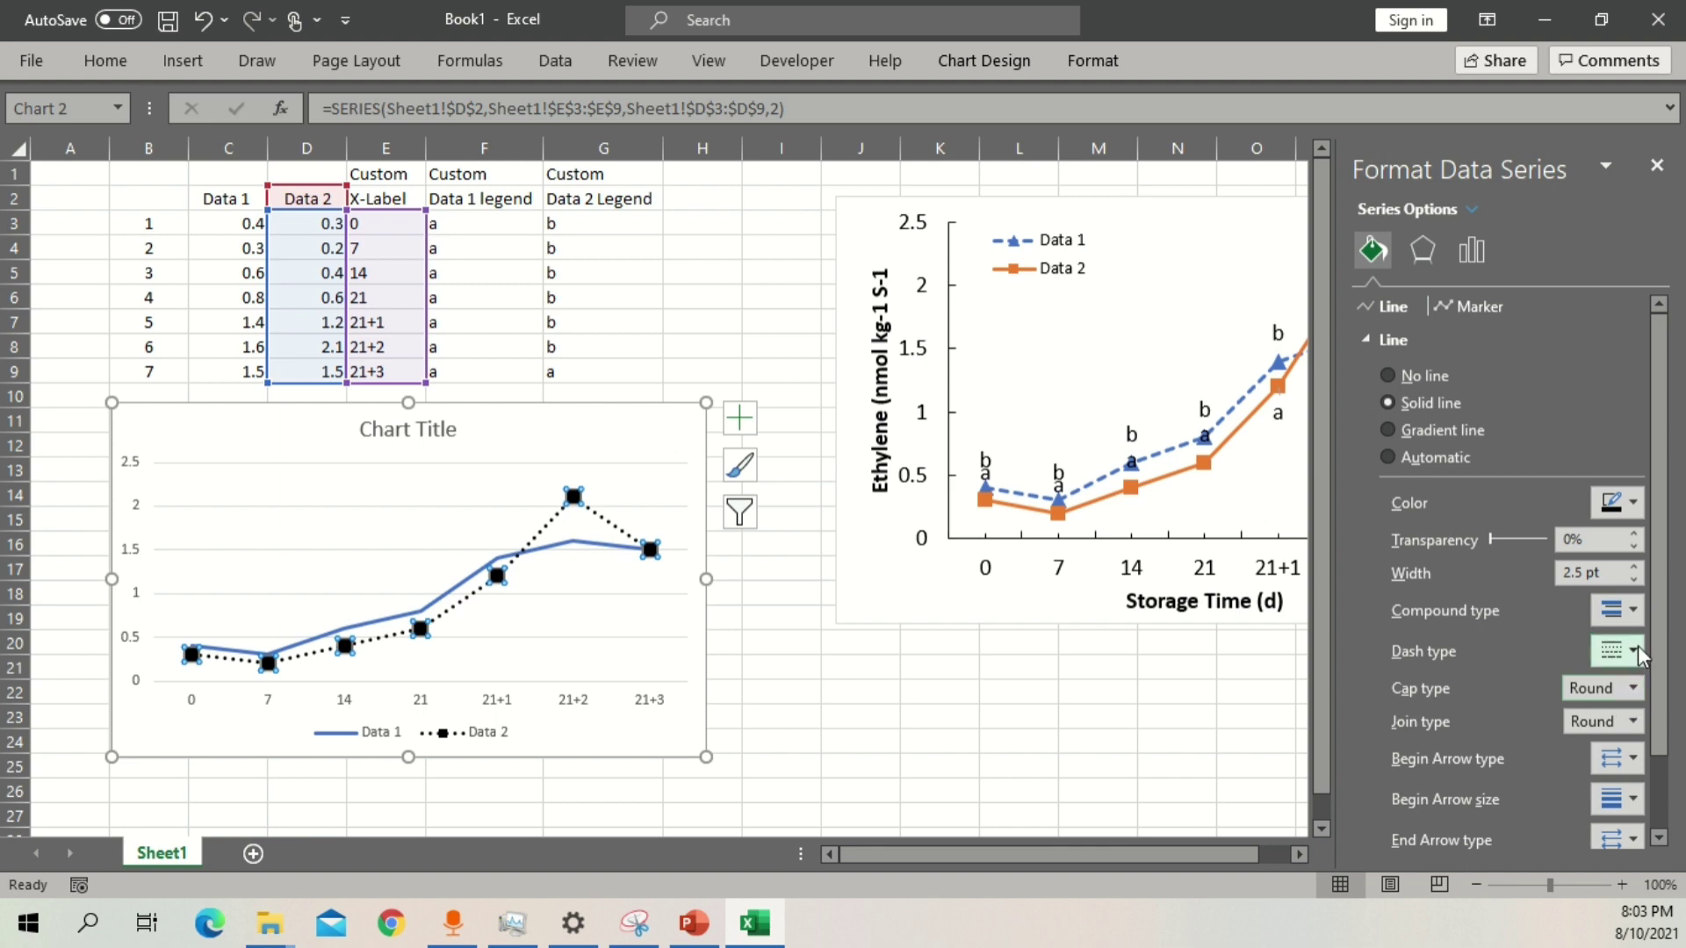
{"action": "left_click", "coordinate": [1634, 650]}
{"action": "left_click", "coordinate": [1617, 734]}
{"action": "left_click", "coordinate": [1635, 651]}
{"action": "left_click", "coordinate": [1617, 753]}
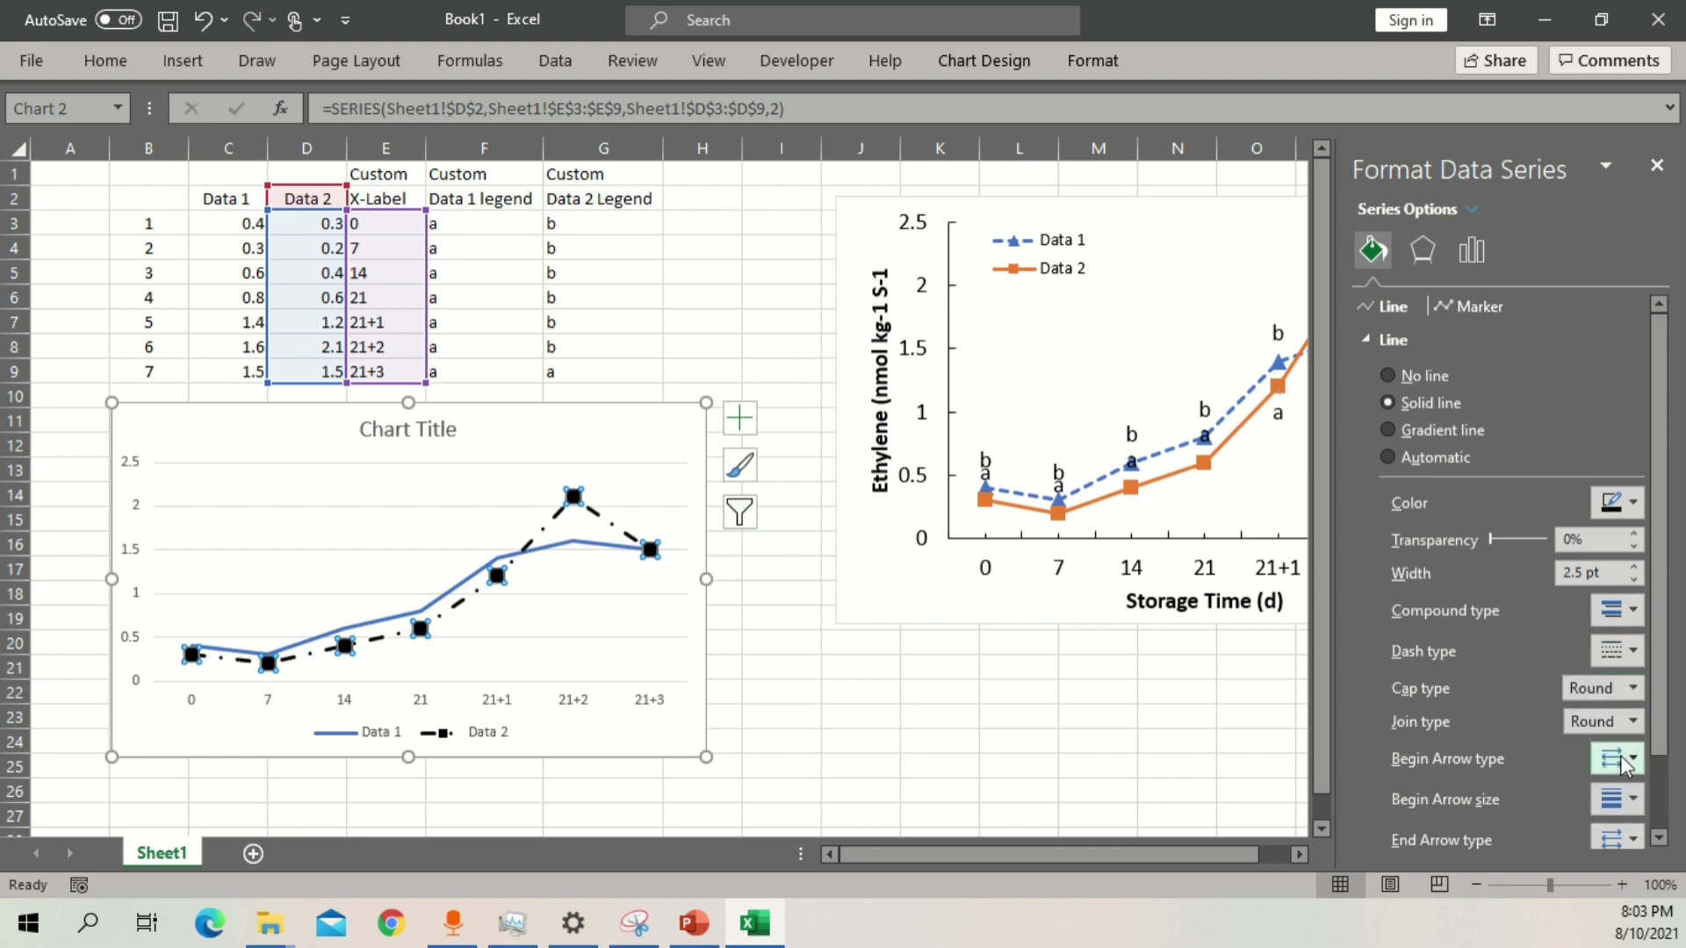
{"action": "left_click", "coordinate": [1634, 651]}
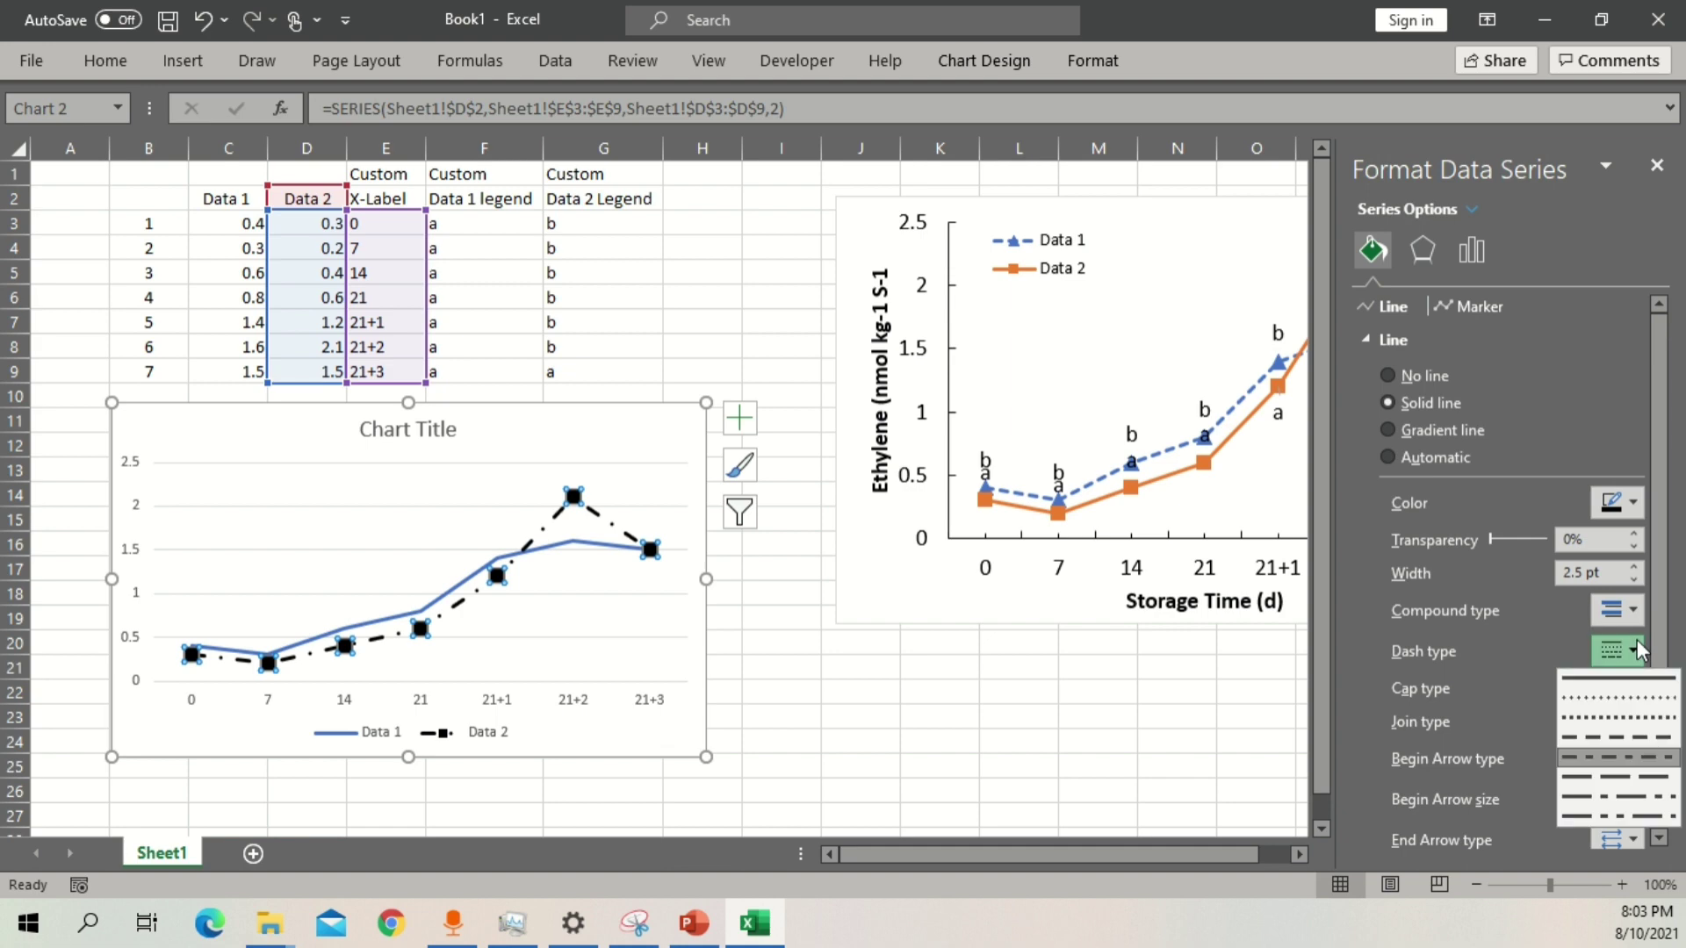
{"action": "left_click", "coordinate": [1621, 699]}
{"action": "left_click", "coordinate": [1633, 651]}
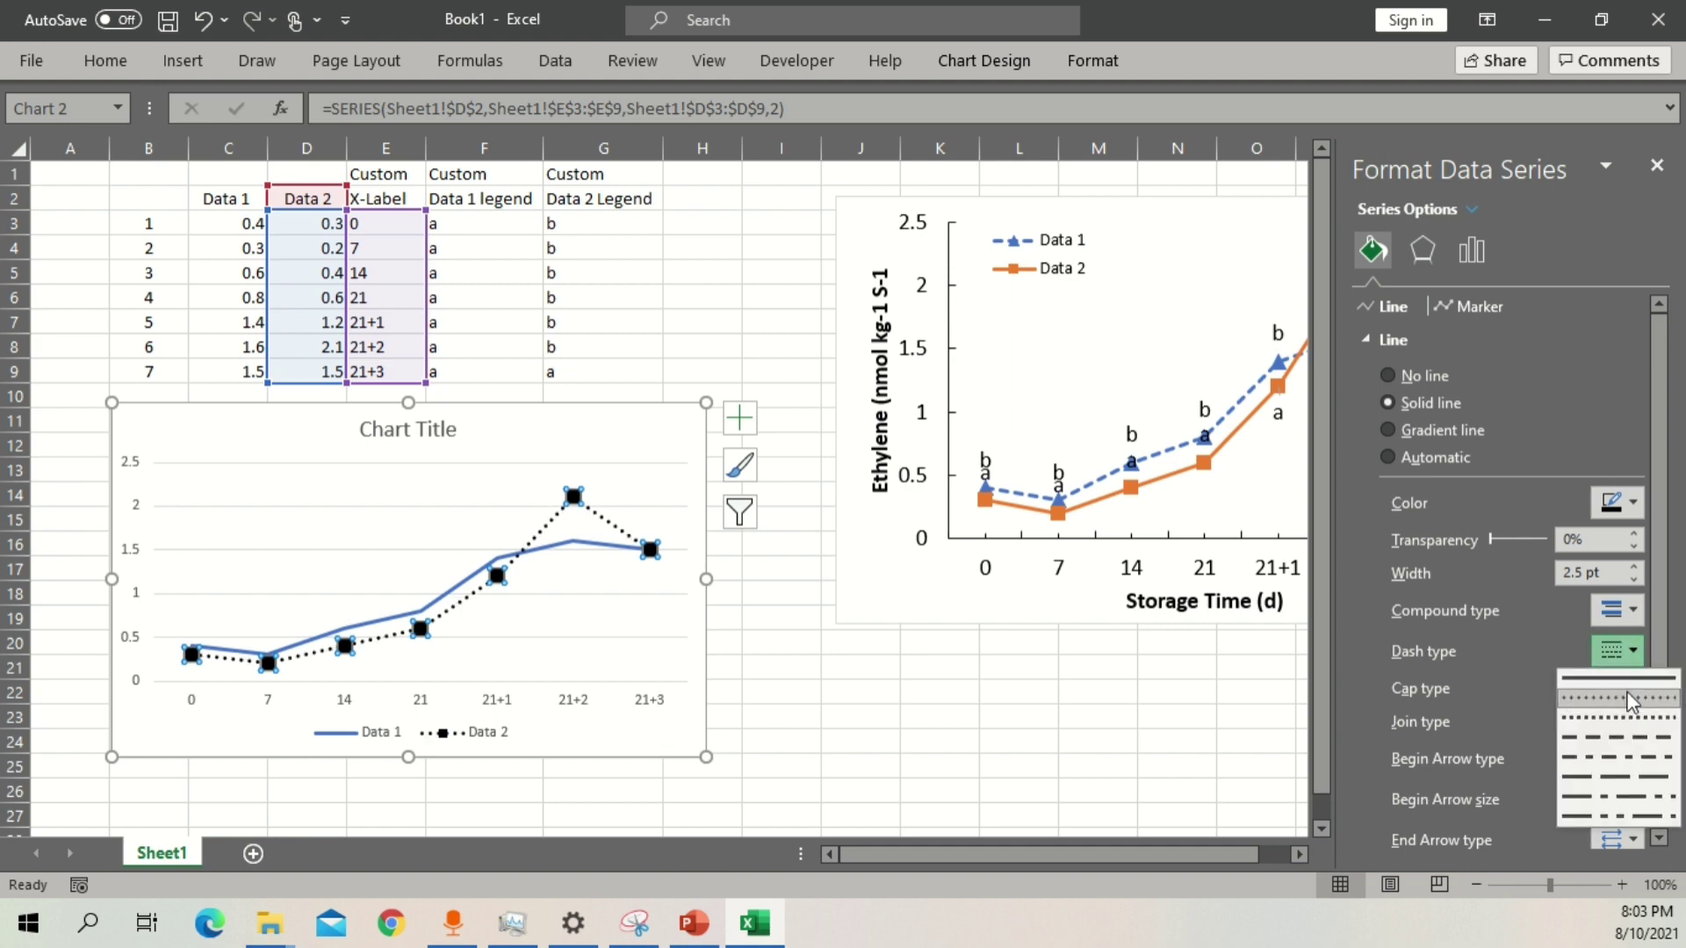
{"action": "left_click", "coordinate": [1632, 679]}
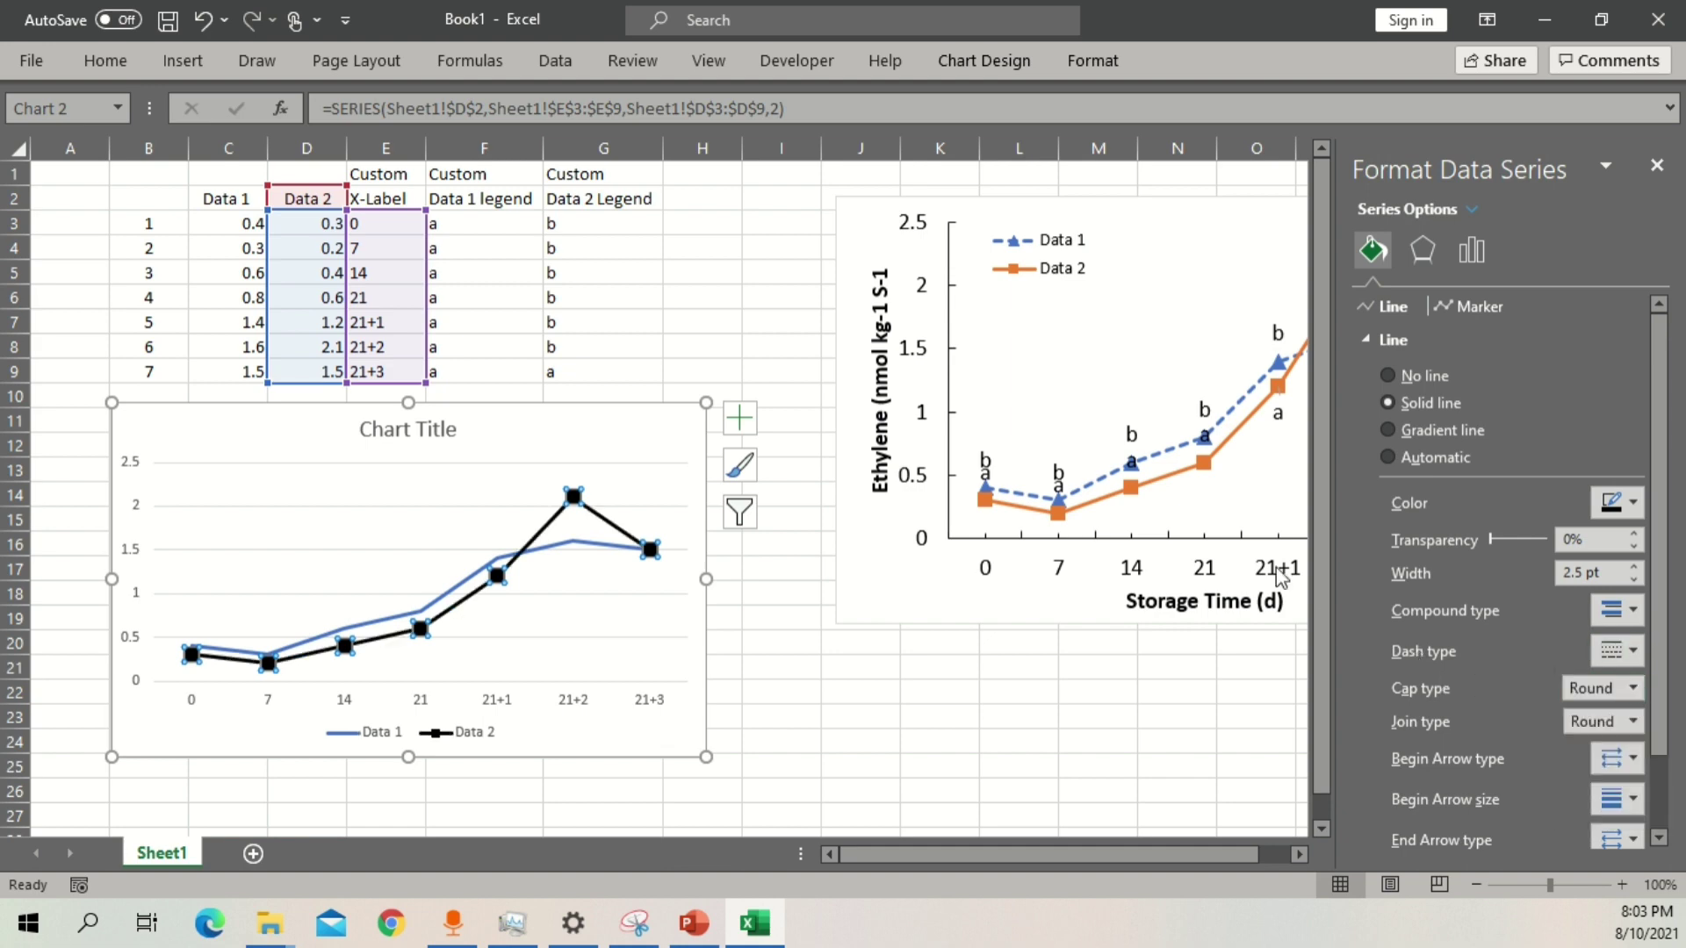
{"action": "left_click", "coordinate": [582, 542]}
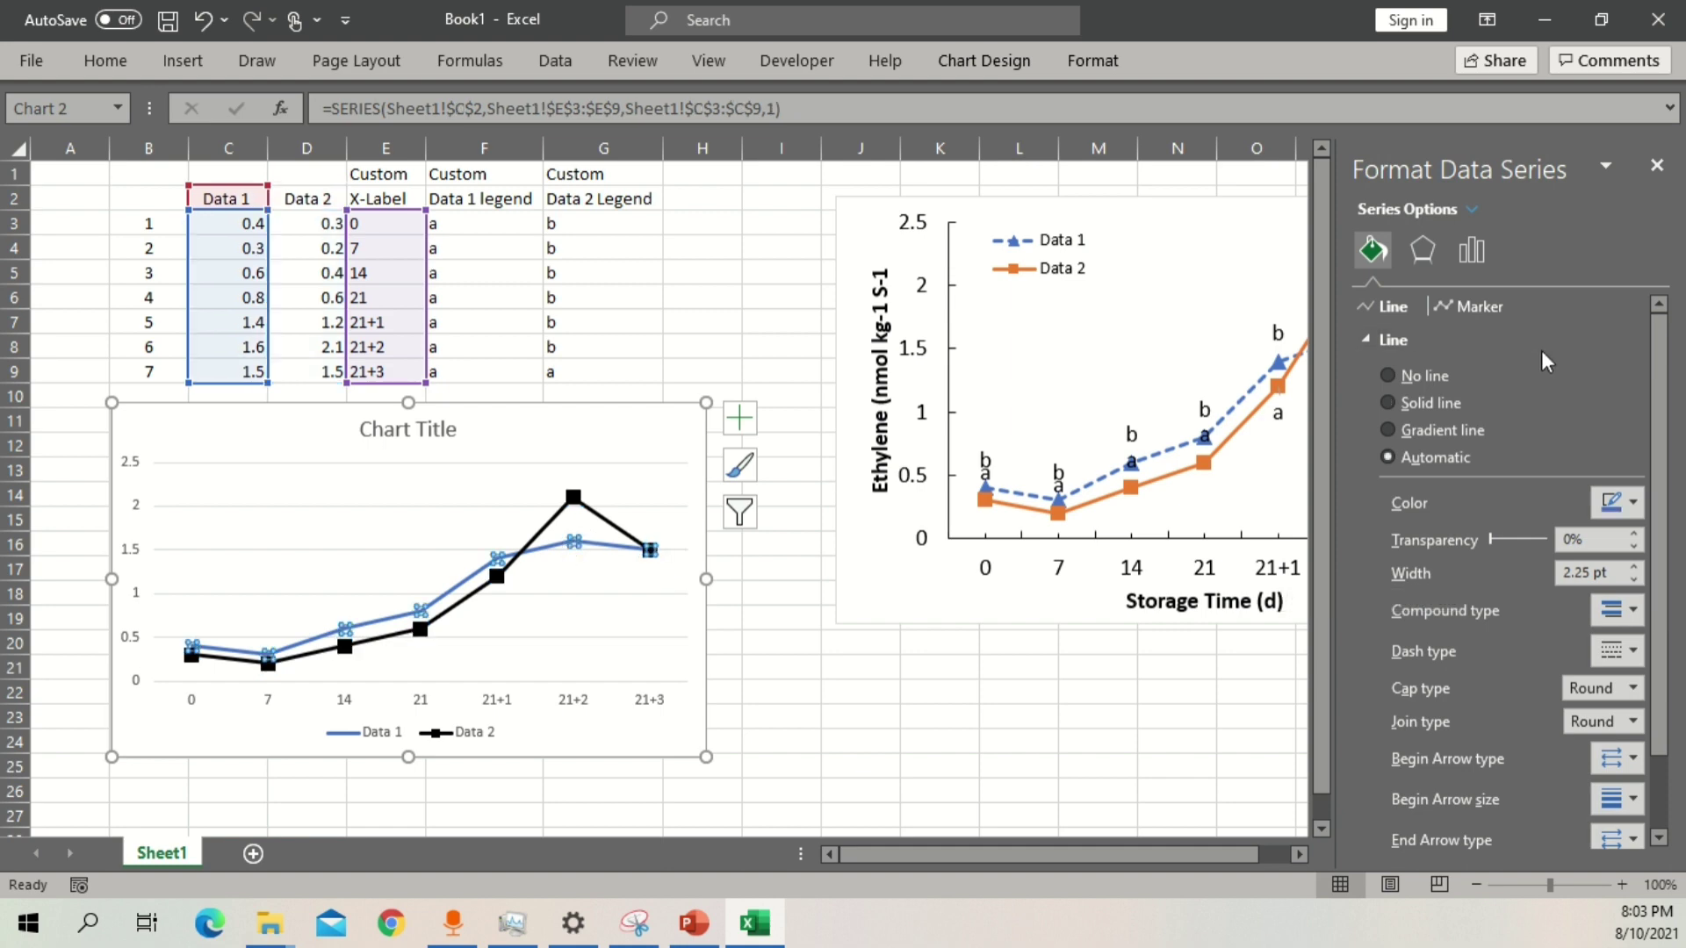
Give Data 1 built-in triangle markers of size 8 with no border.
{"action": "left_click", "coordinate": [1470, 304]}
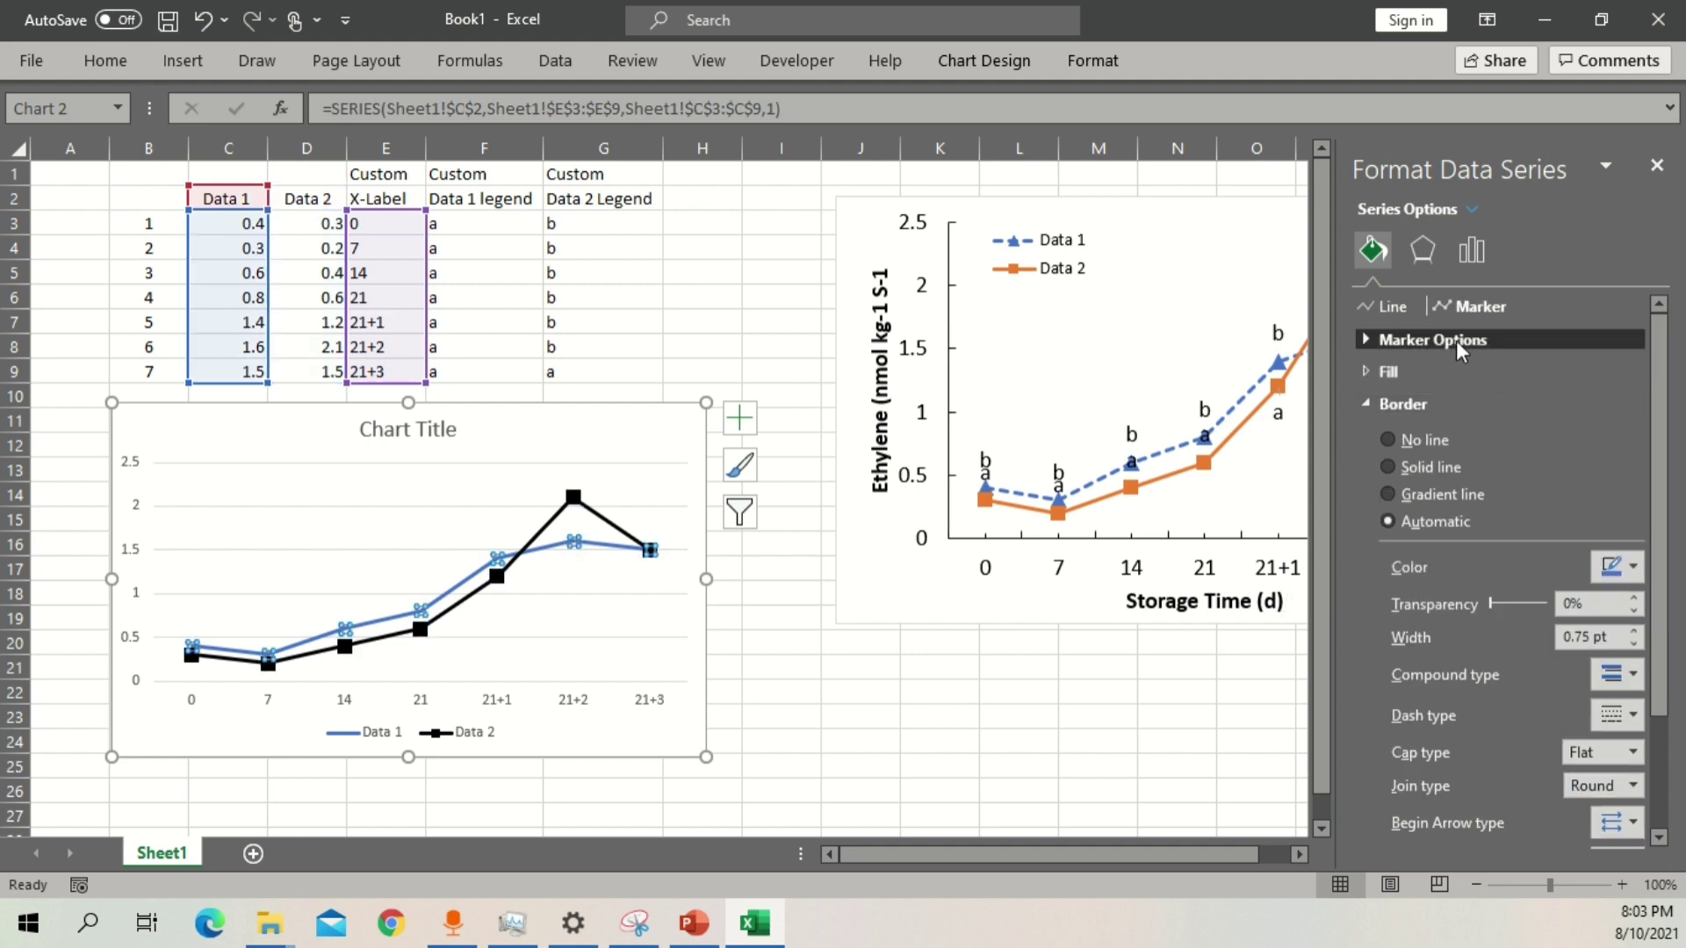
{"action": "left_click", "coordinate": [1455, 341]}
{"action": "left_click", "coordinate": [1422, 429]}
{"action": "left_click", "coordinate": [1484, 461]}
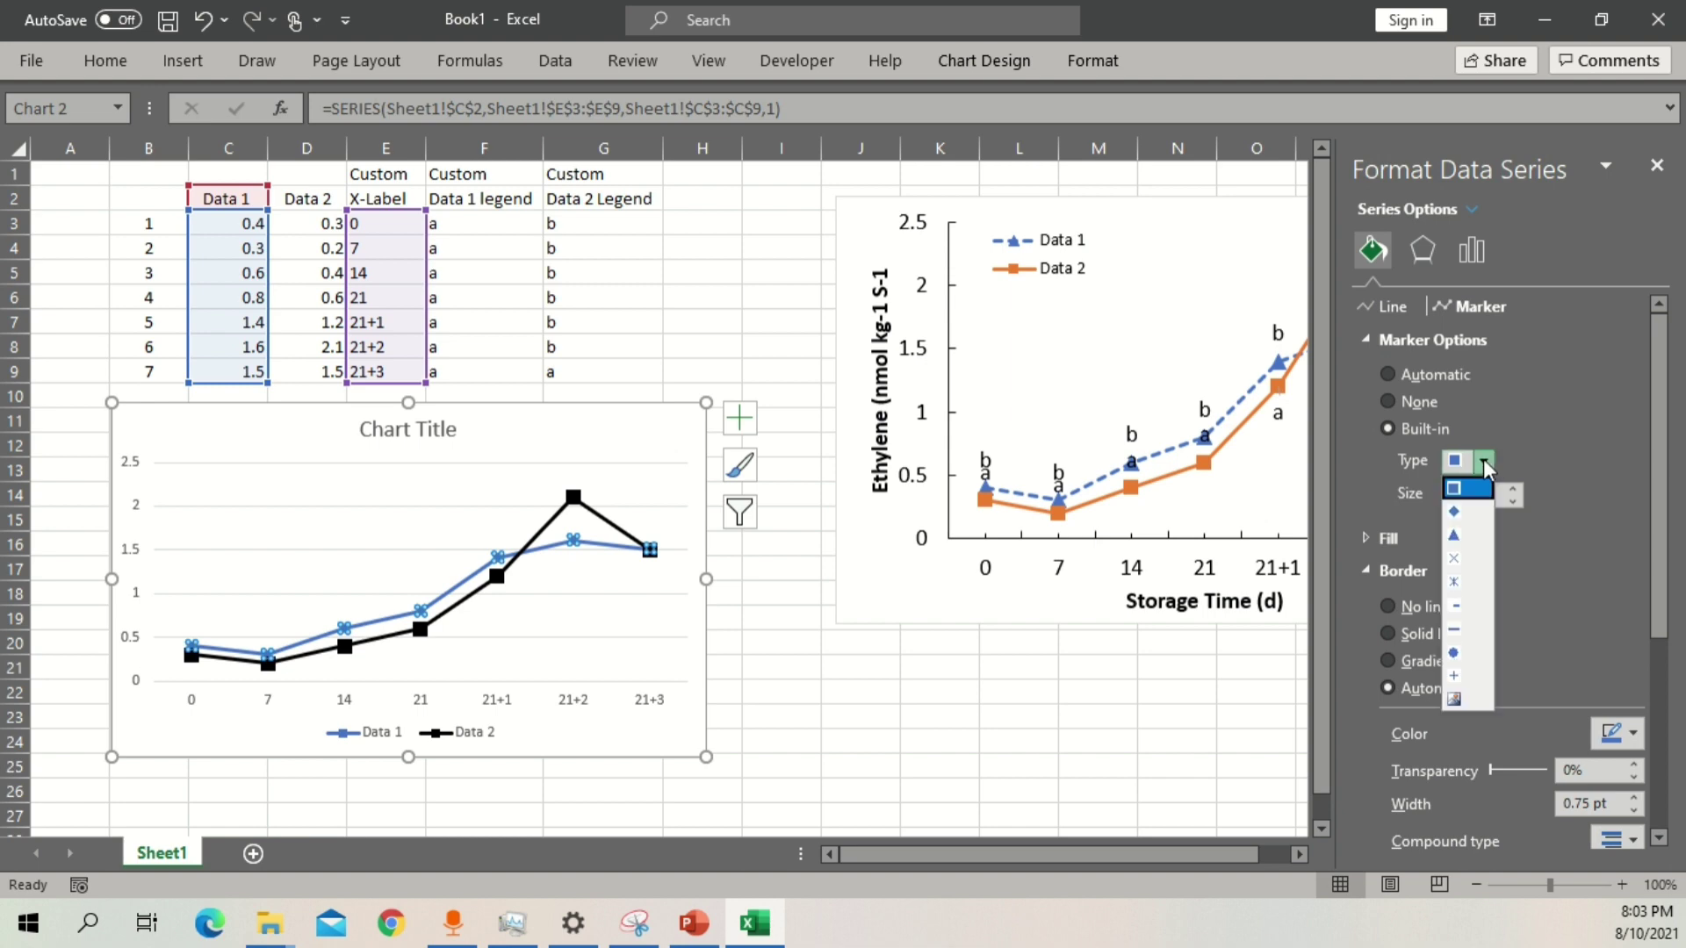
{"action": "left_click", "coordinate": [1457, 535]}
{"action": "left_click", "coordinate": [1511, 490]}
{"action": "left_click", "coordinate": [1511, 489]}
{"action": "left_click", "coordinate": [1512, 489]}
{"action": "left_click", "coordinate": [1405, 539]}
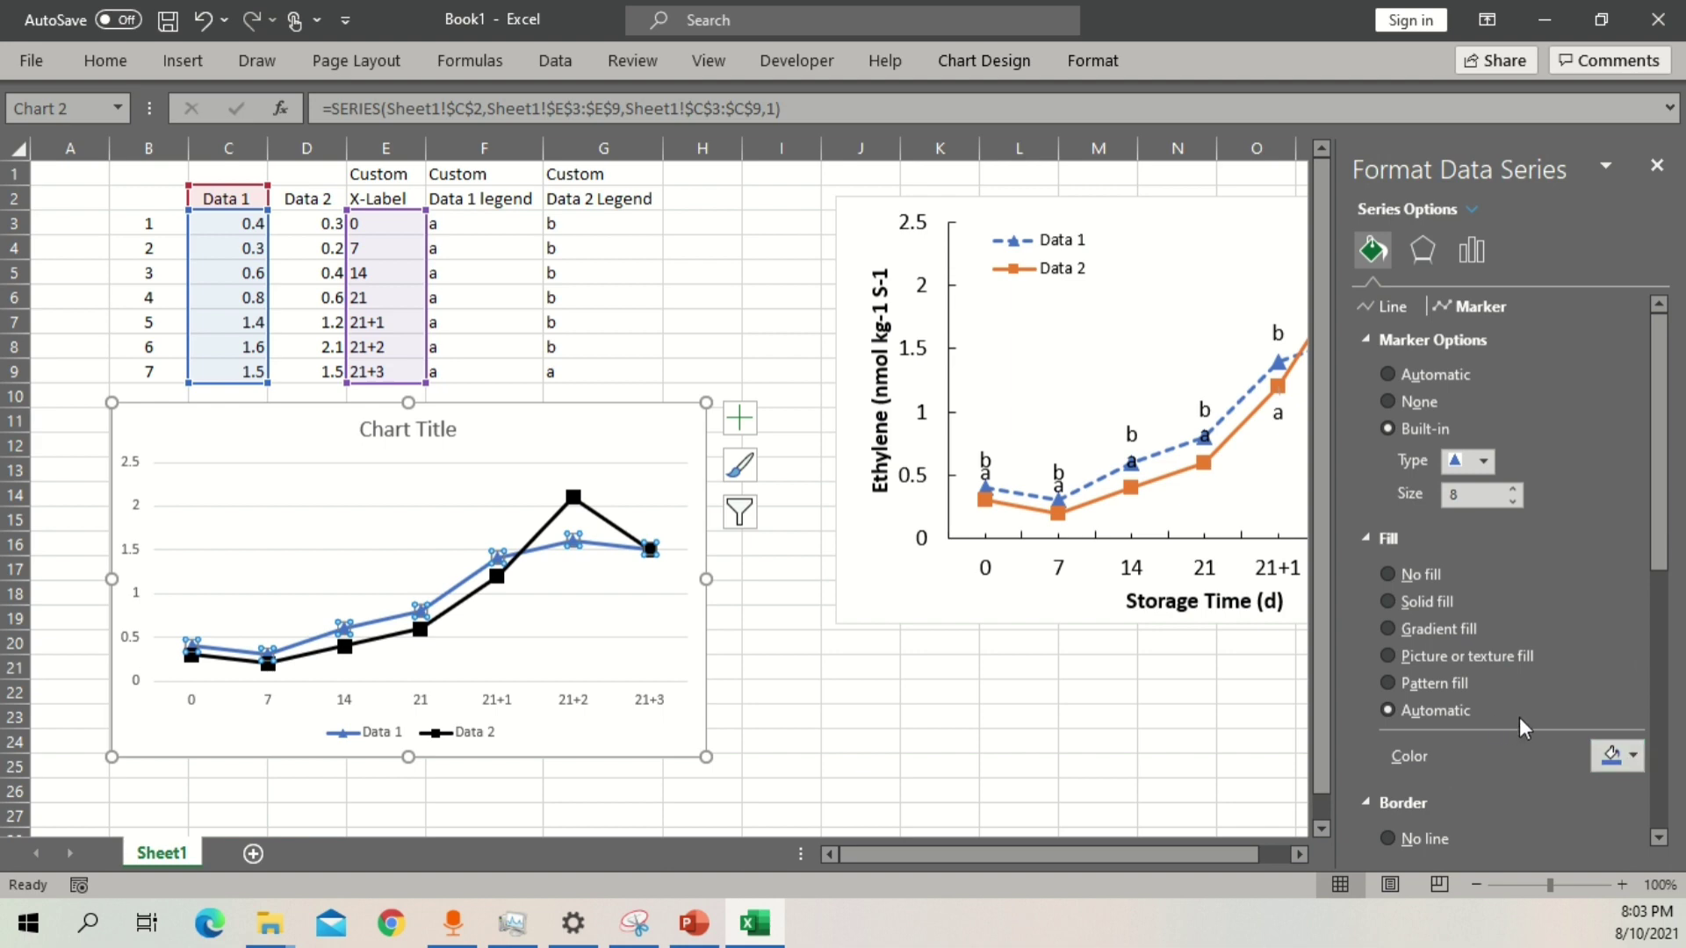
{"action": "left_click", "coordinate": [1388, 838]}
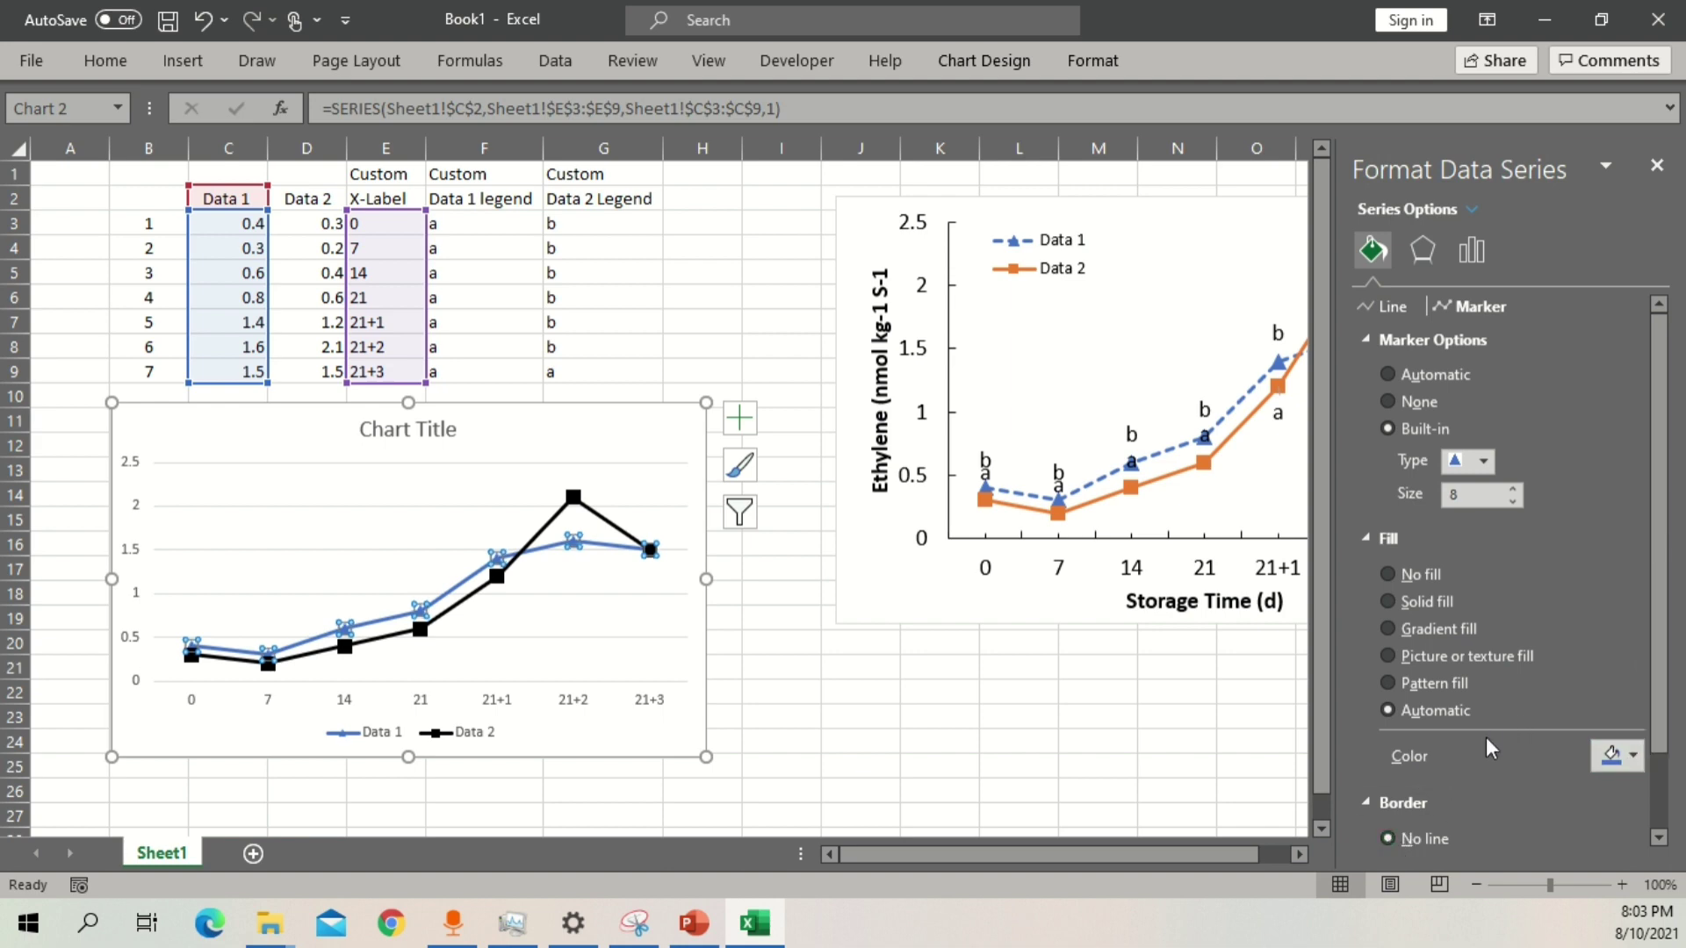
Make the Data 1 line dashed and delete the Chart Title.
{"action": "scroll", "coordinate": [1486, 735], "scroll_direction": "down", "scroll_amount": 1}
{"action": "left_click", "coordinate": [641, 606]}
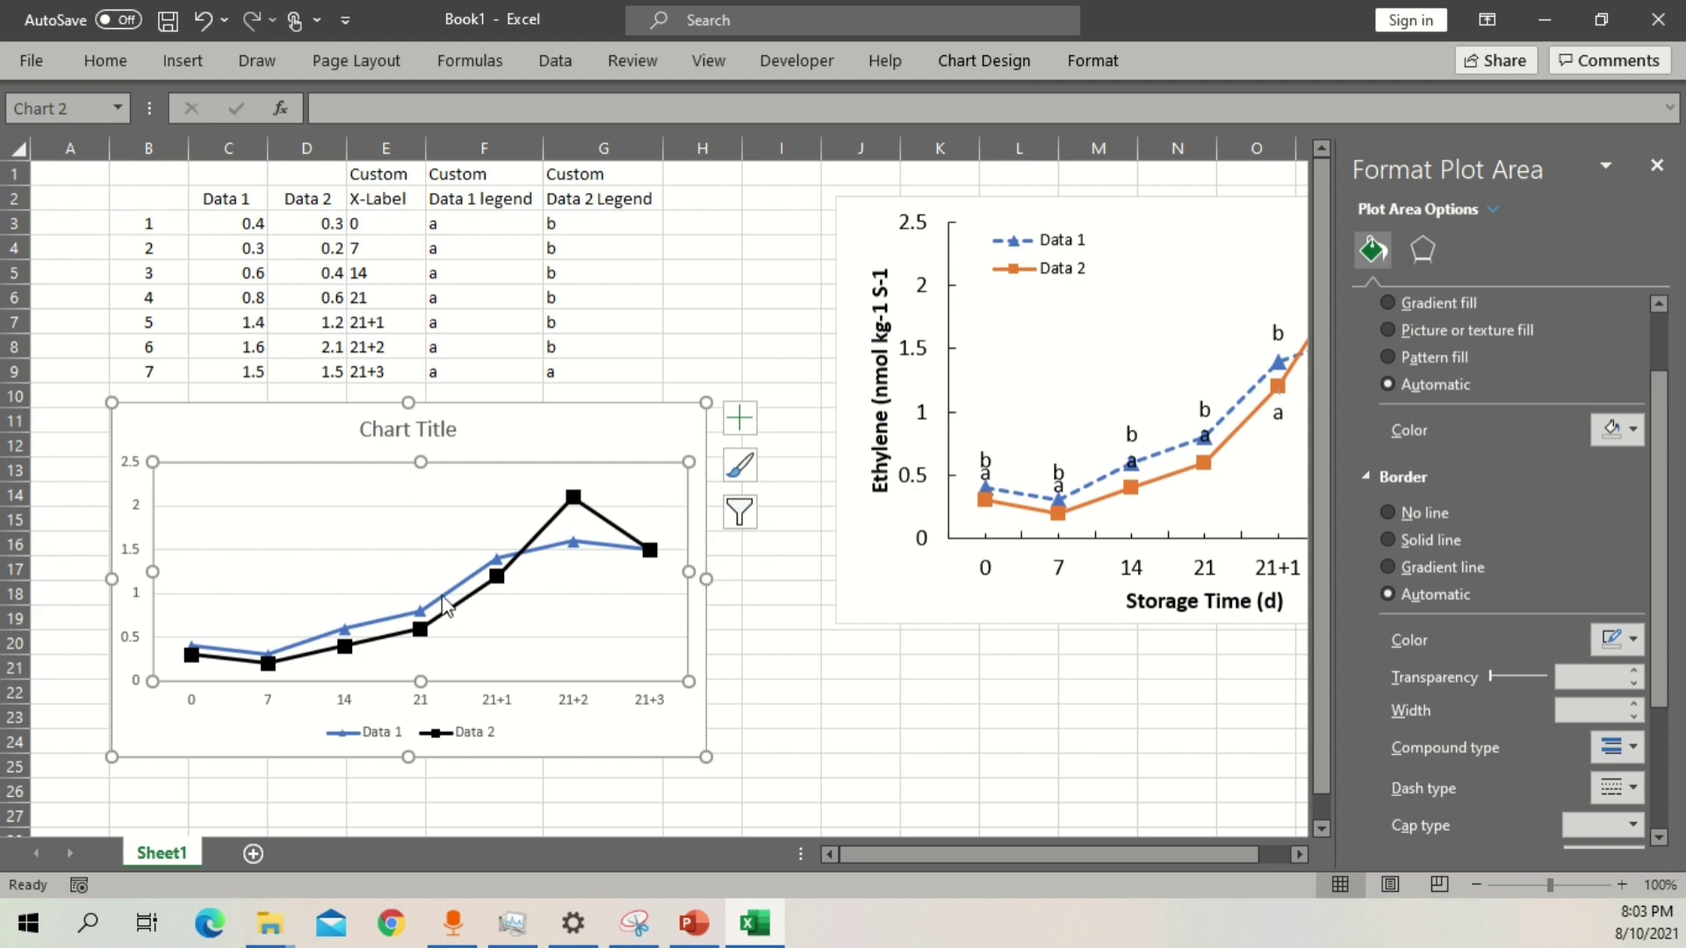
{"action": "left_click", "coordinate": [450, 591]}
{"action": "left_click", "coordinate": [1618, 569]}
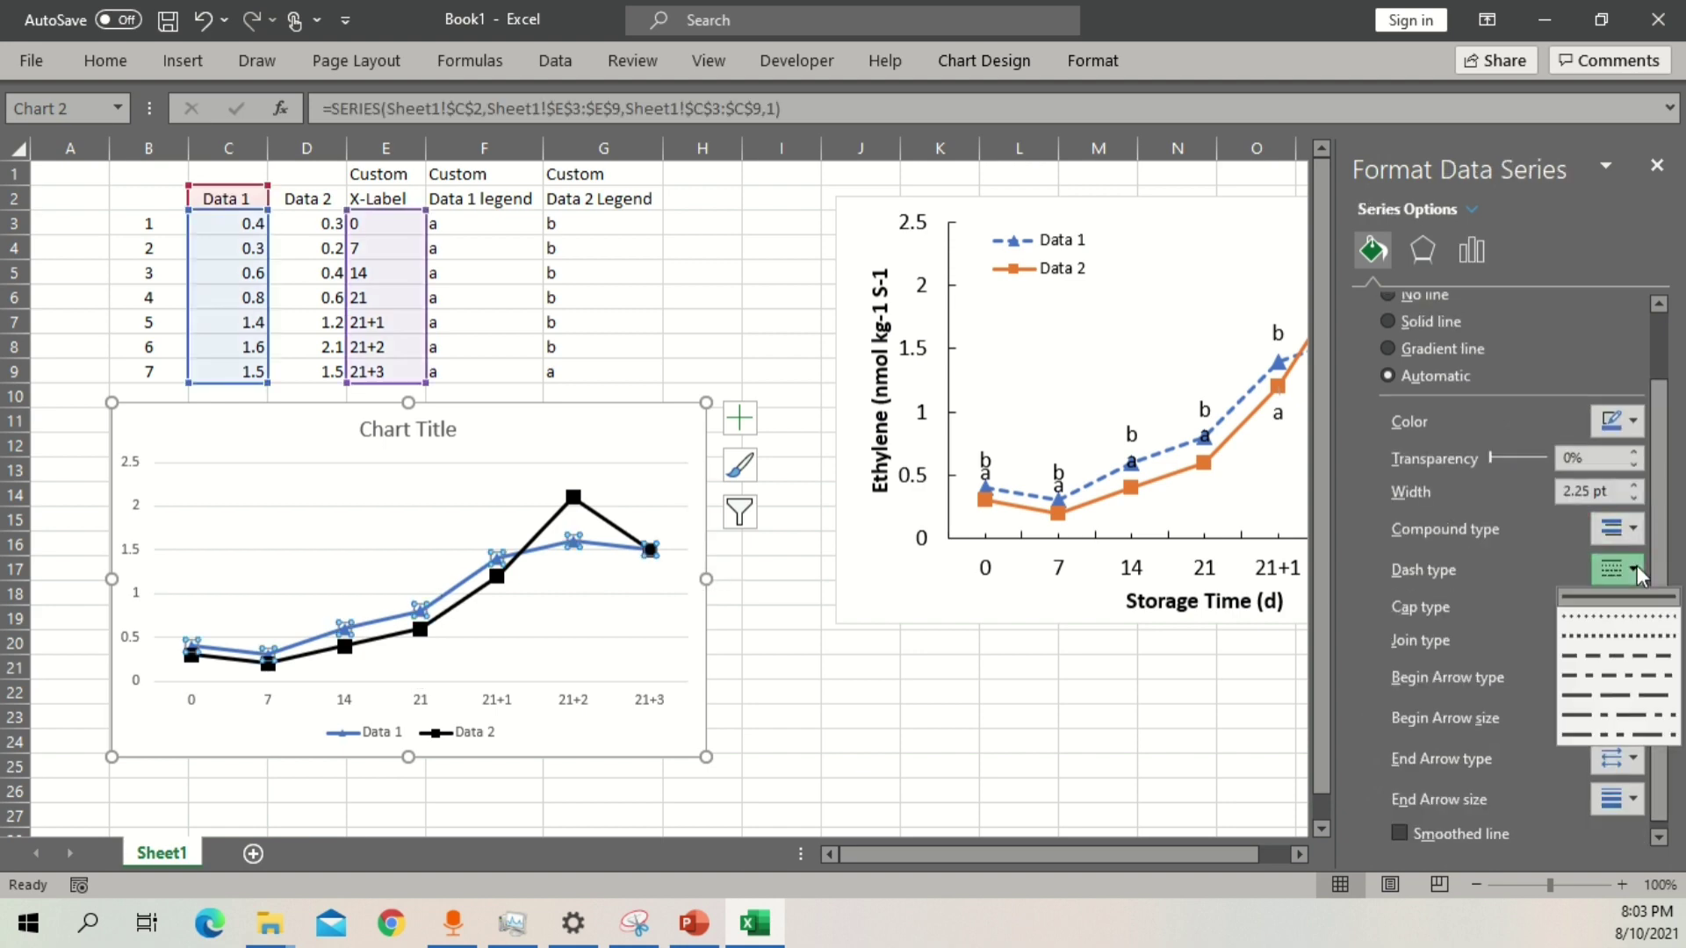
{"action": "left_click", "coordinate": [1623, 637]}
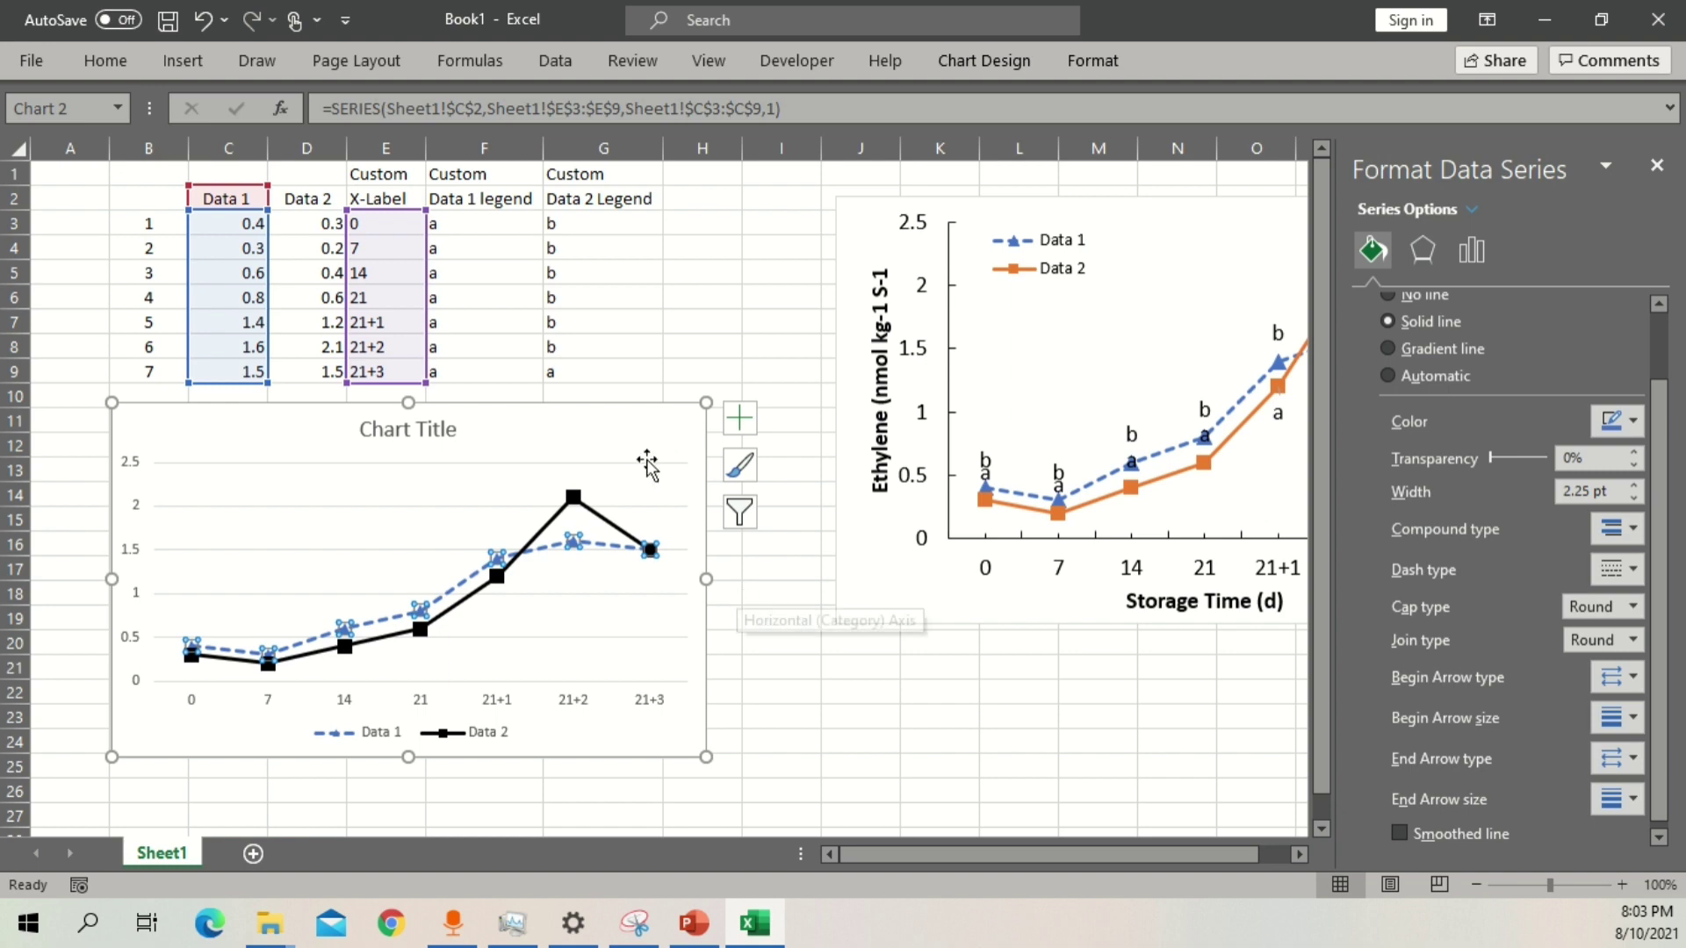
{"action": "left_click", "coordinate": [451, 444]}
{"action": "key", "text": "Delete"}
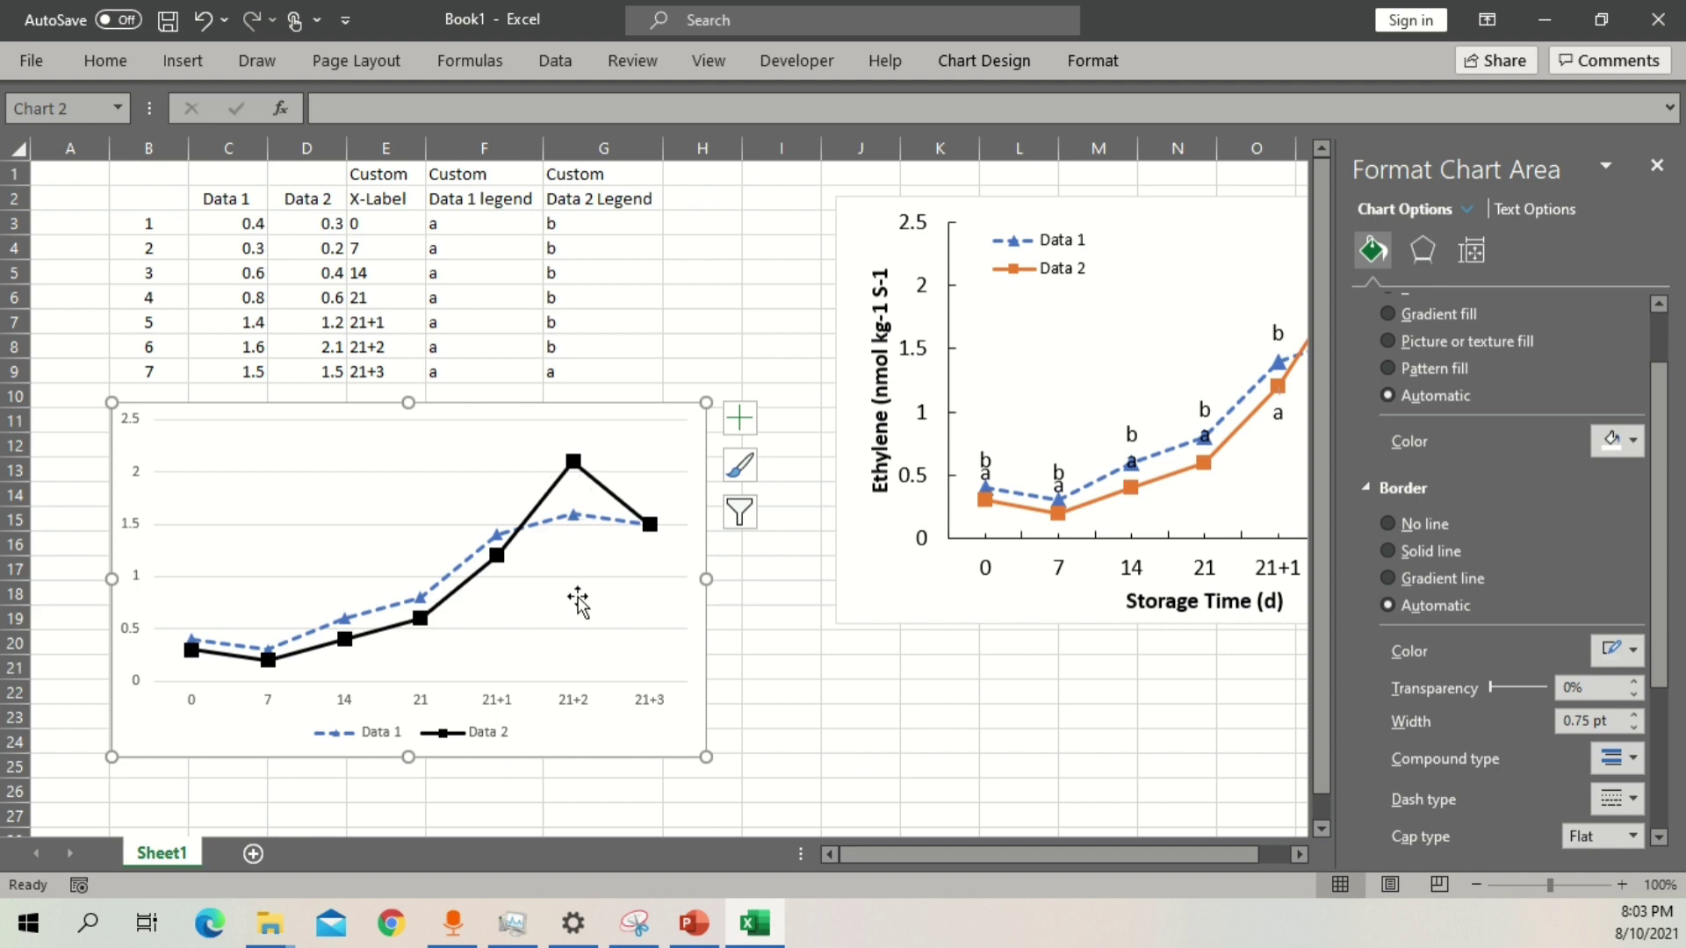
Colour the Data 2 line segment leading to point 21+1 red.
{"action": "left_click", "coordinate": [457, 598]}
{"action": "left_click", "coordinate": [457, 597]}
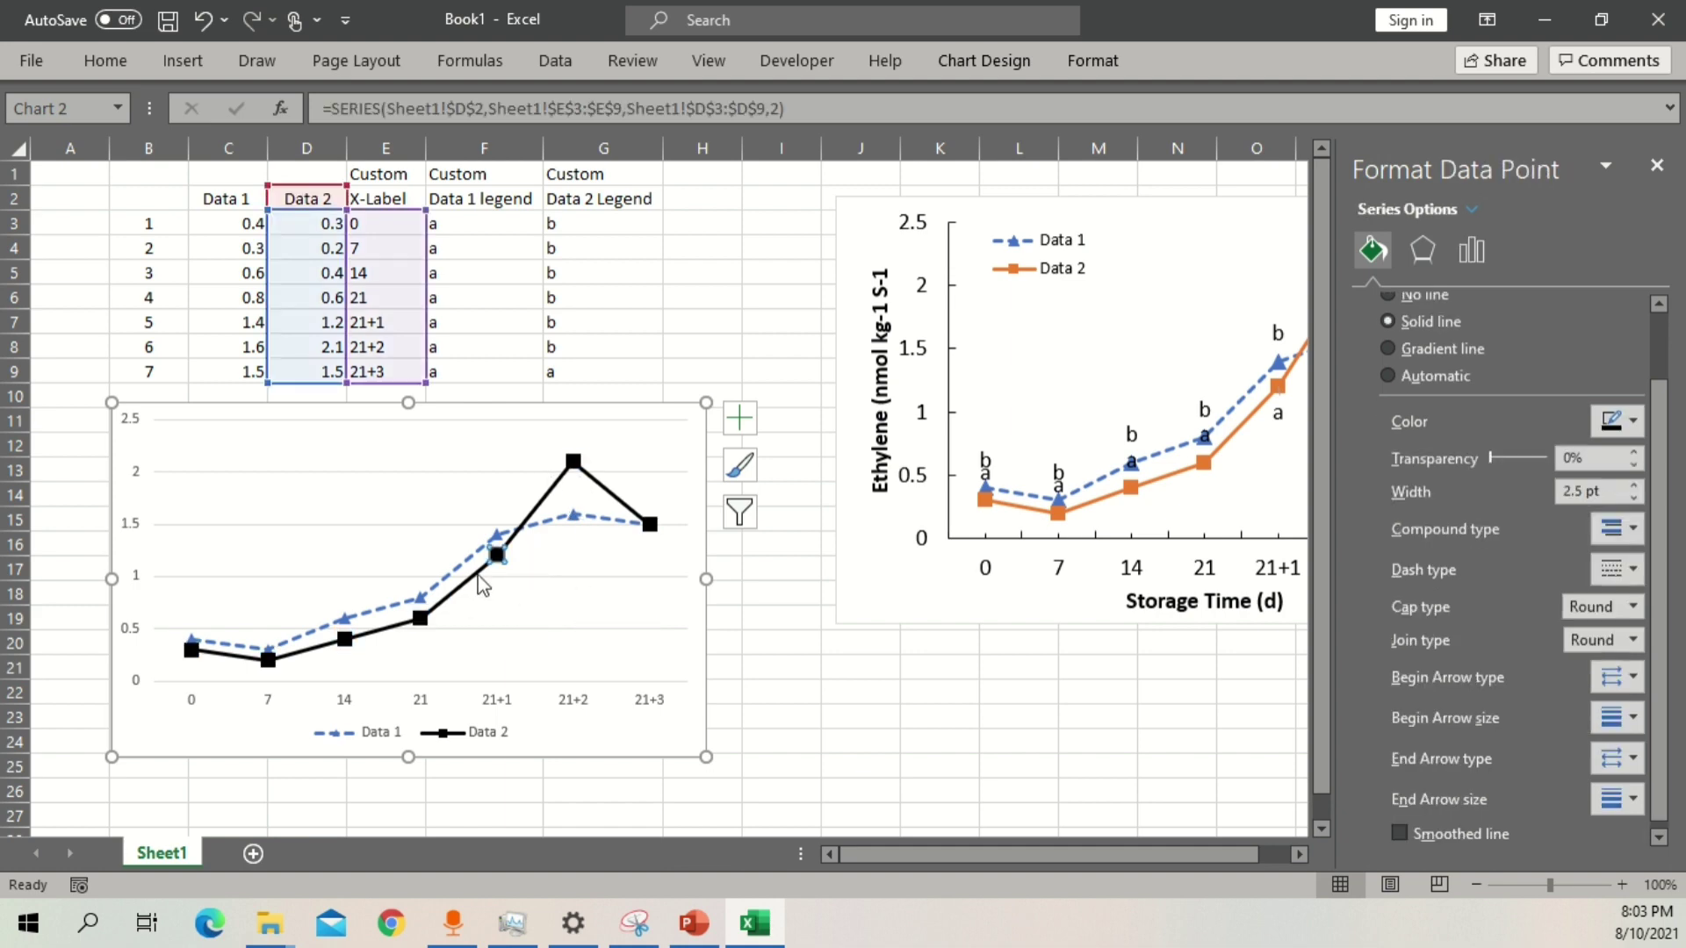
{"action": "left_click", "coordinate": [474, 584]}
{"action": "mouse_move", "coordinate": [460, 587]}
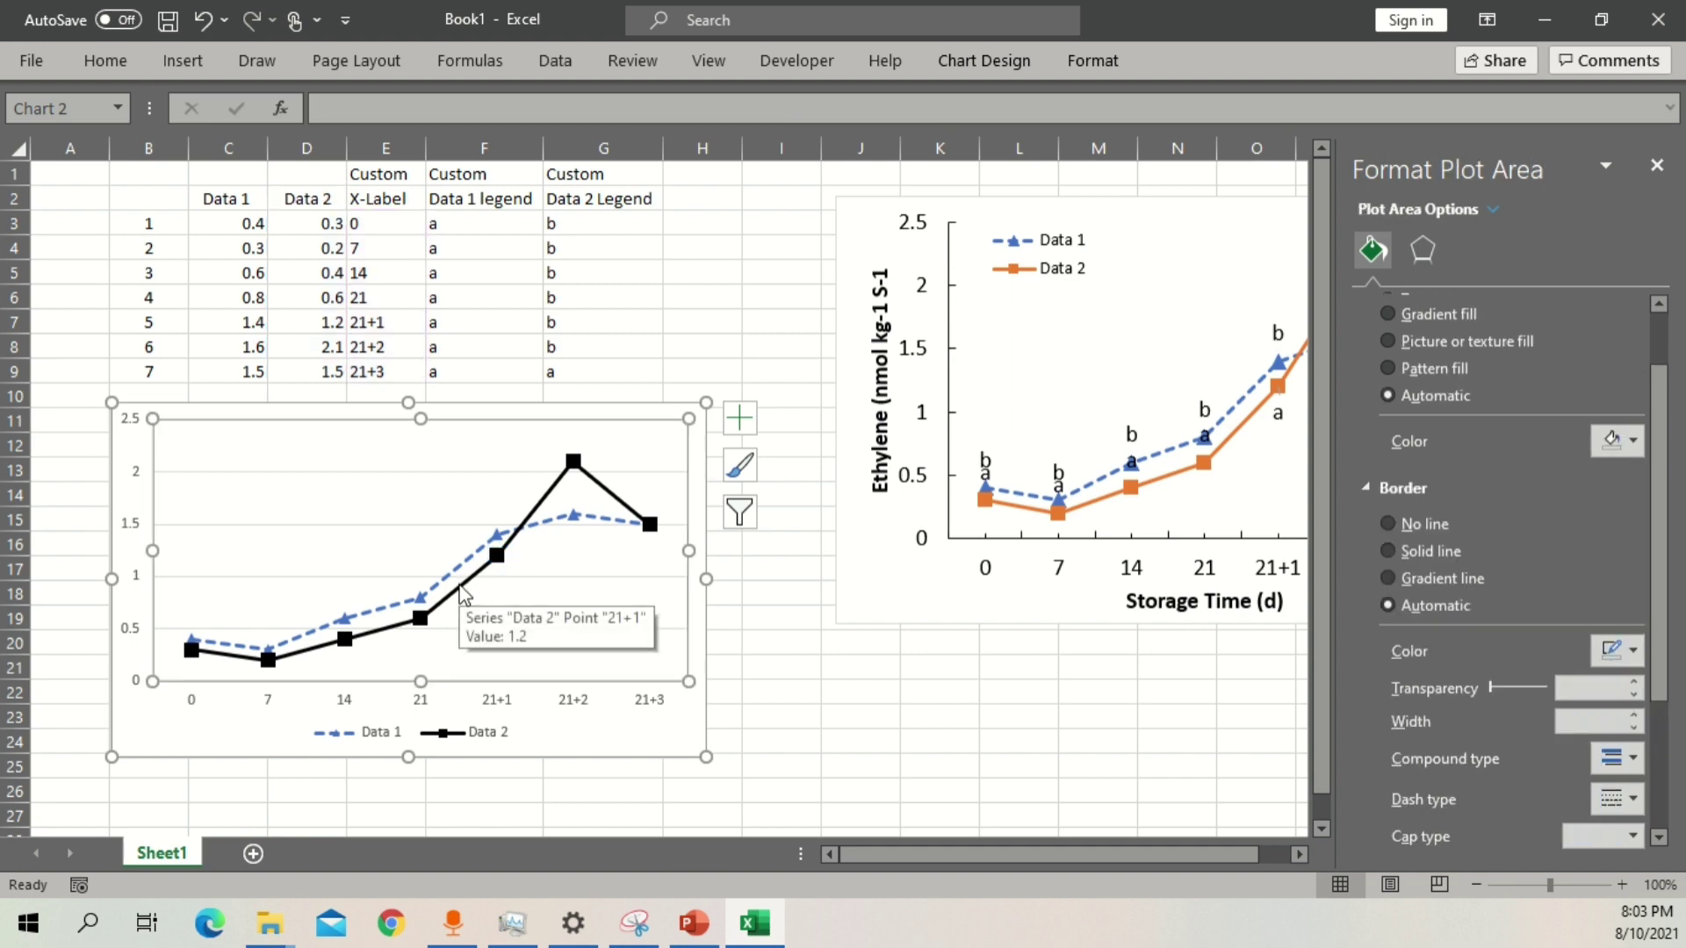
{"action": "key", "text": "Escape"}
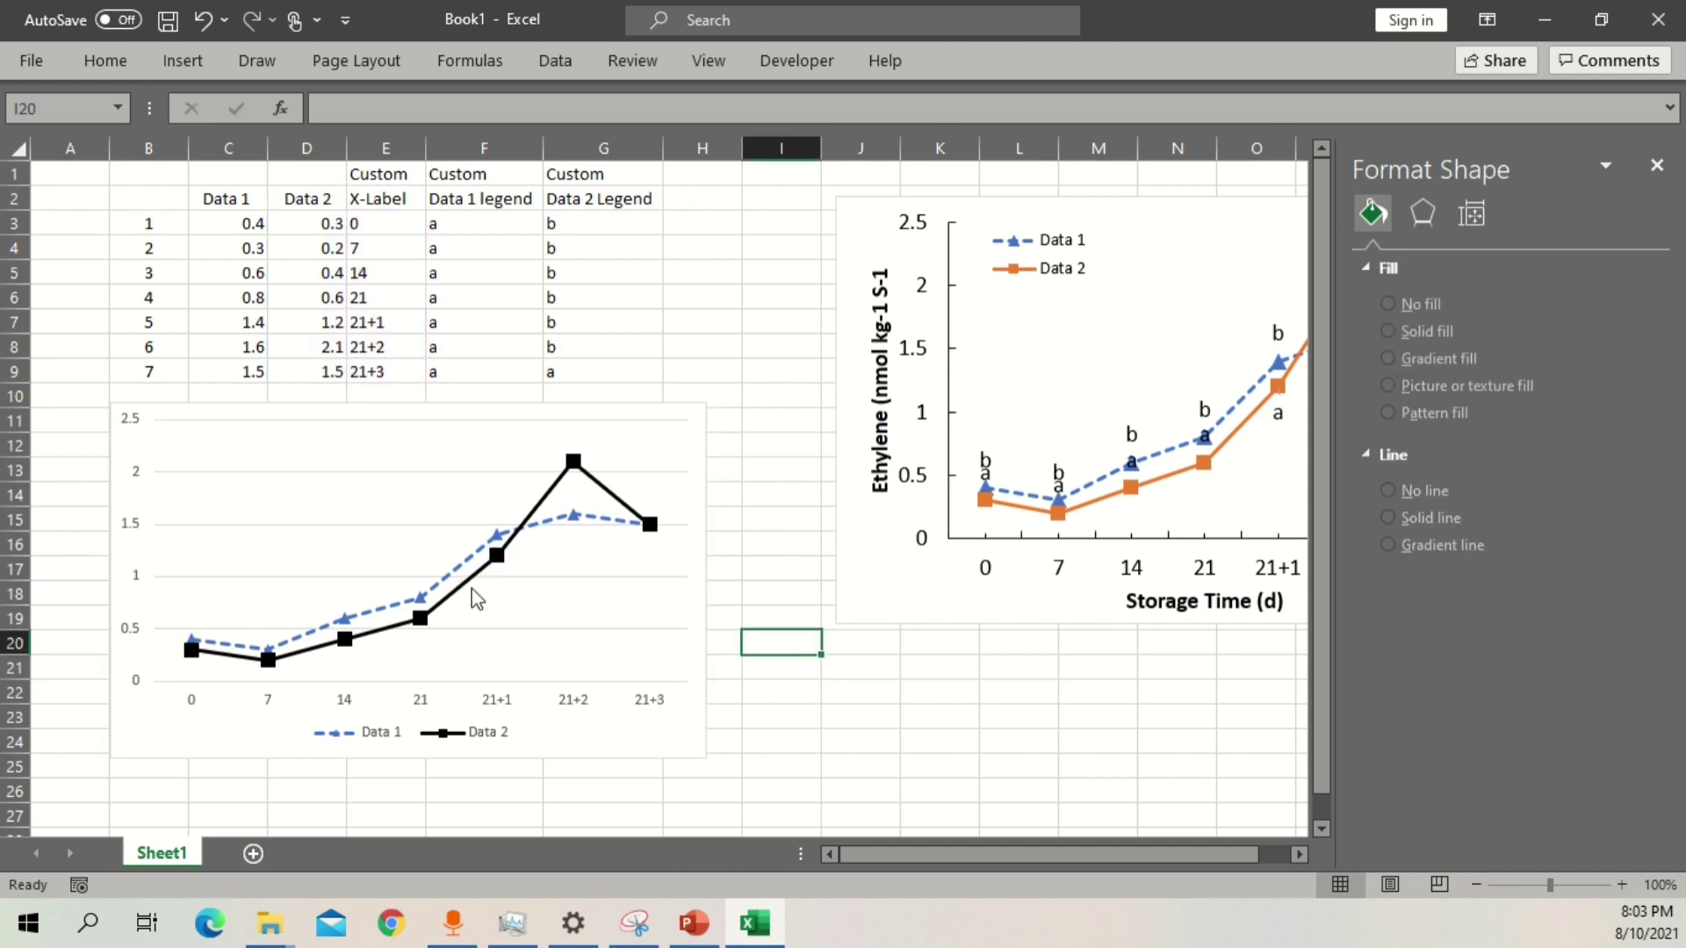
{"action": "left_click", "coordinate": [469, 582]}
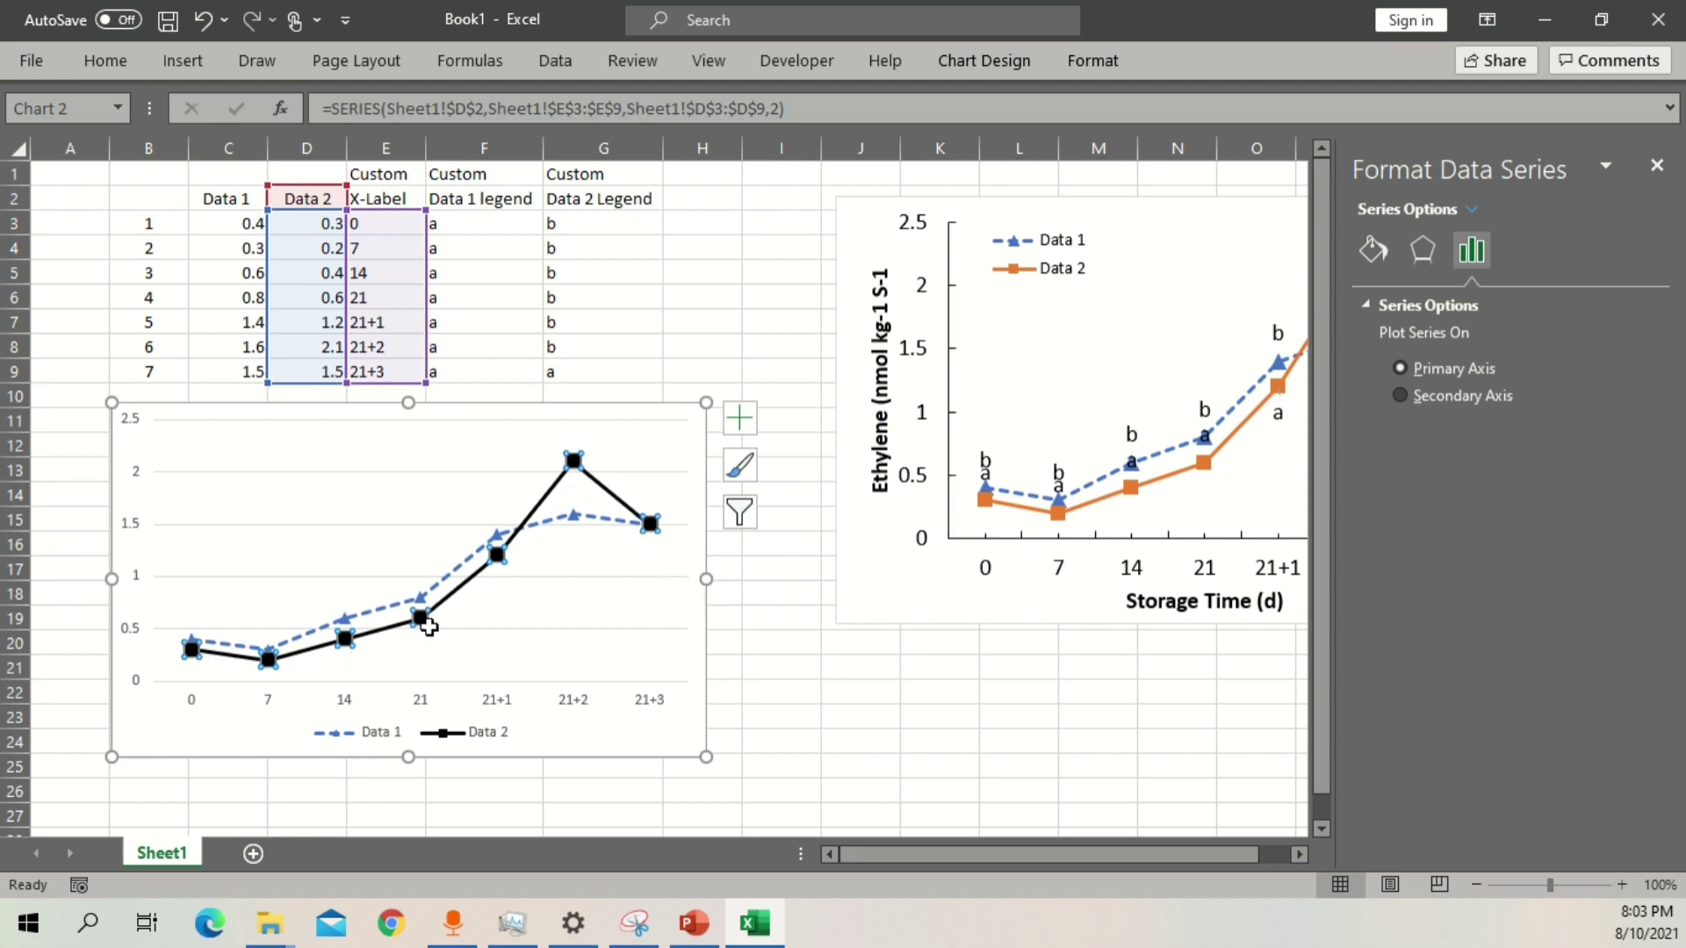
{"action": "left_click", "coordinate": [455, 596]}
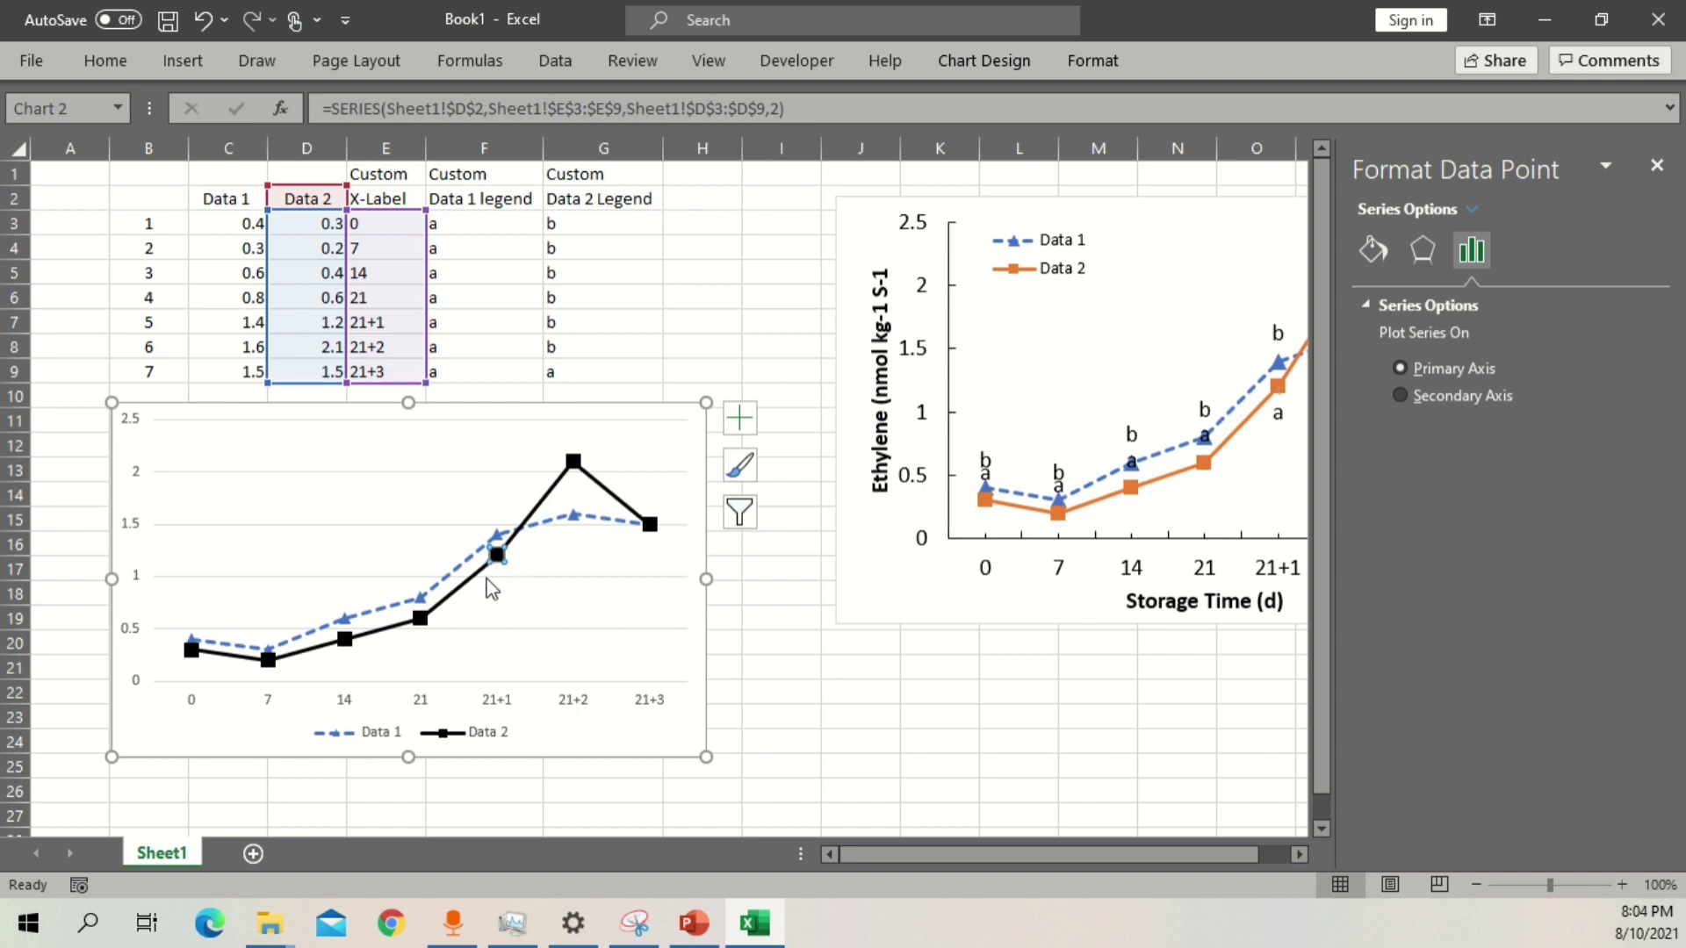
{"action": "left_click", "coordinate": [1375, 252]}
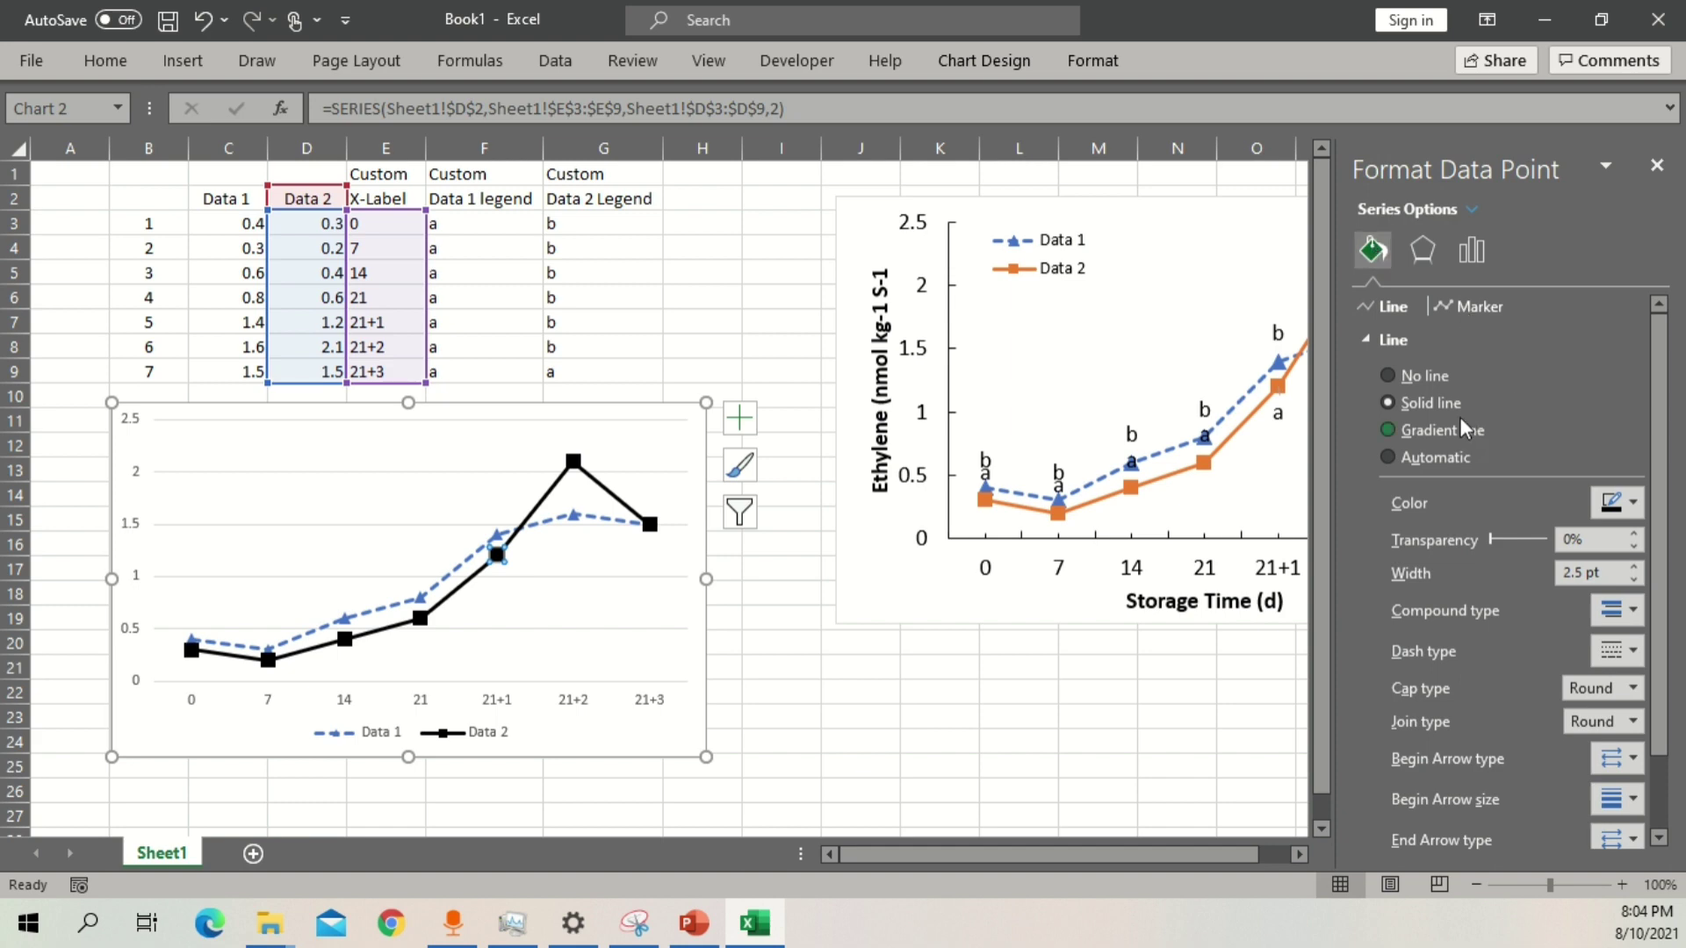
{"action": "left_click", "coordinate": [1632, 503]}
{"action": "left_click", "coordinate": [1501, 736]}
Colour the Data 2 segments leading to points 21+2 and 21+3 red.
{"action": "left_click", "coordinate": [538, 502]}
{"action": "left_click", "coordinate": [1632, 502]}
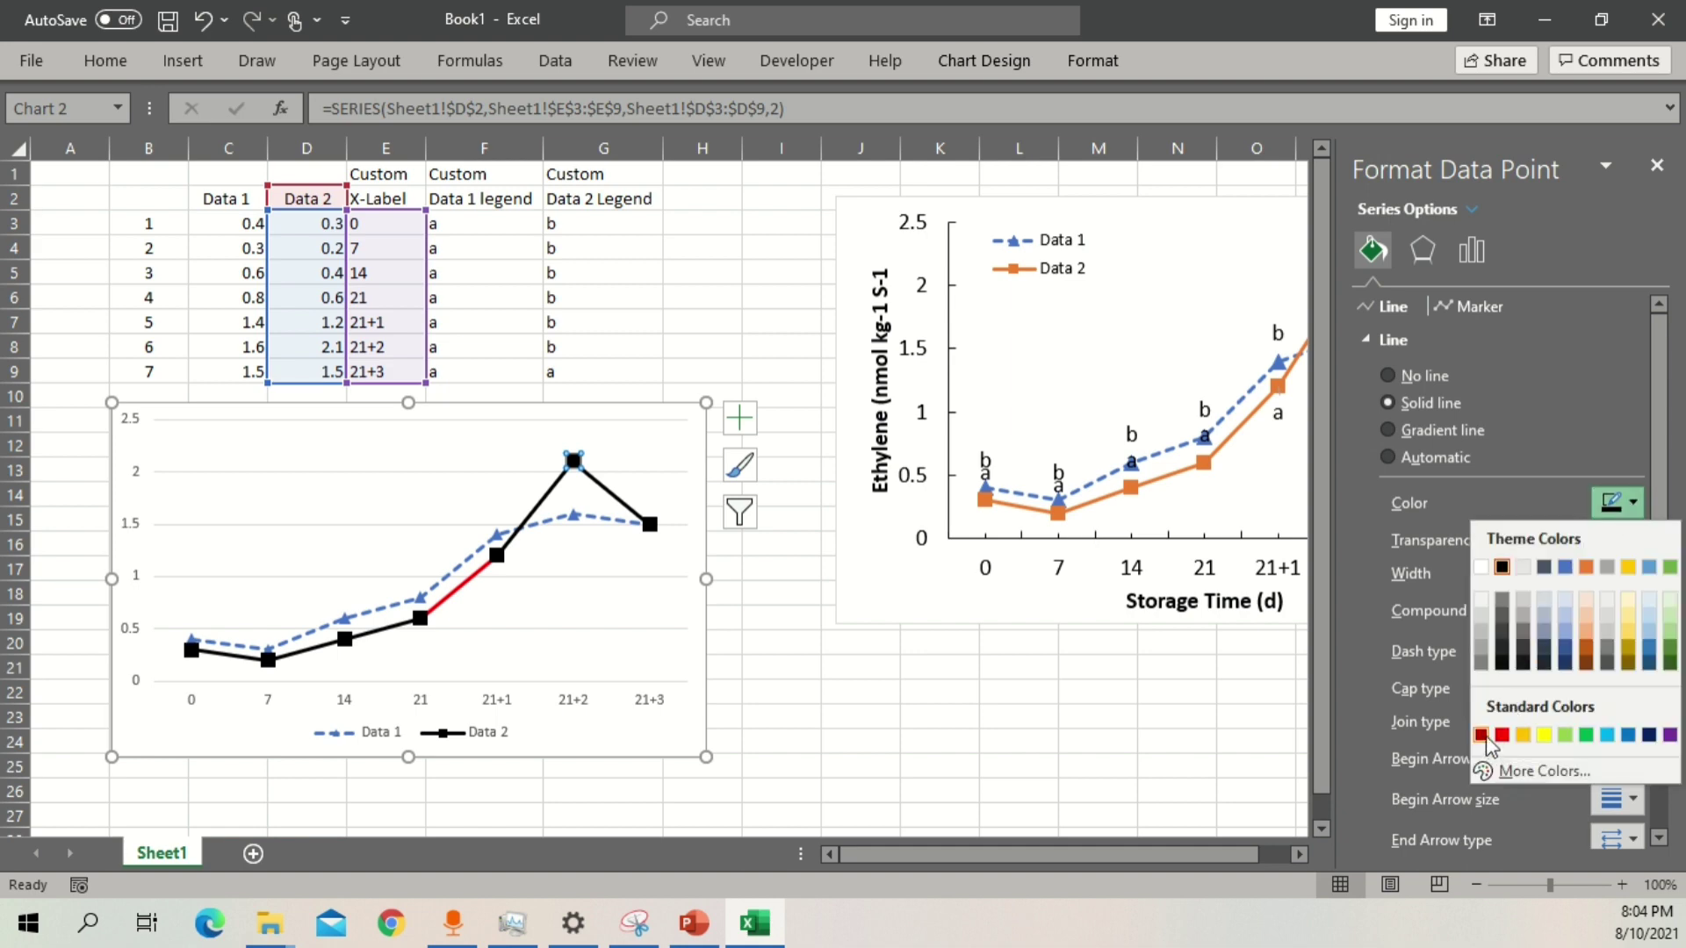
{"action": "left_click", "coordinate": [1493, 738]}
{"action": "left_click", "coordinate": [1616, 502]}
{"action": "left_click", "coordinate": [1504, 740]}
{"action": "left_click", "coordinate": [649, 524]}
{"action": "left_click", "coordinate": [1619, 502]}
{"action": "left_click", "coordinate": [1502, 735]}
{"action": "left_click", "coordinate": [606, 298]}
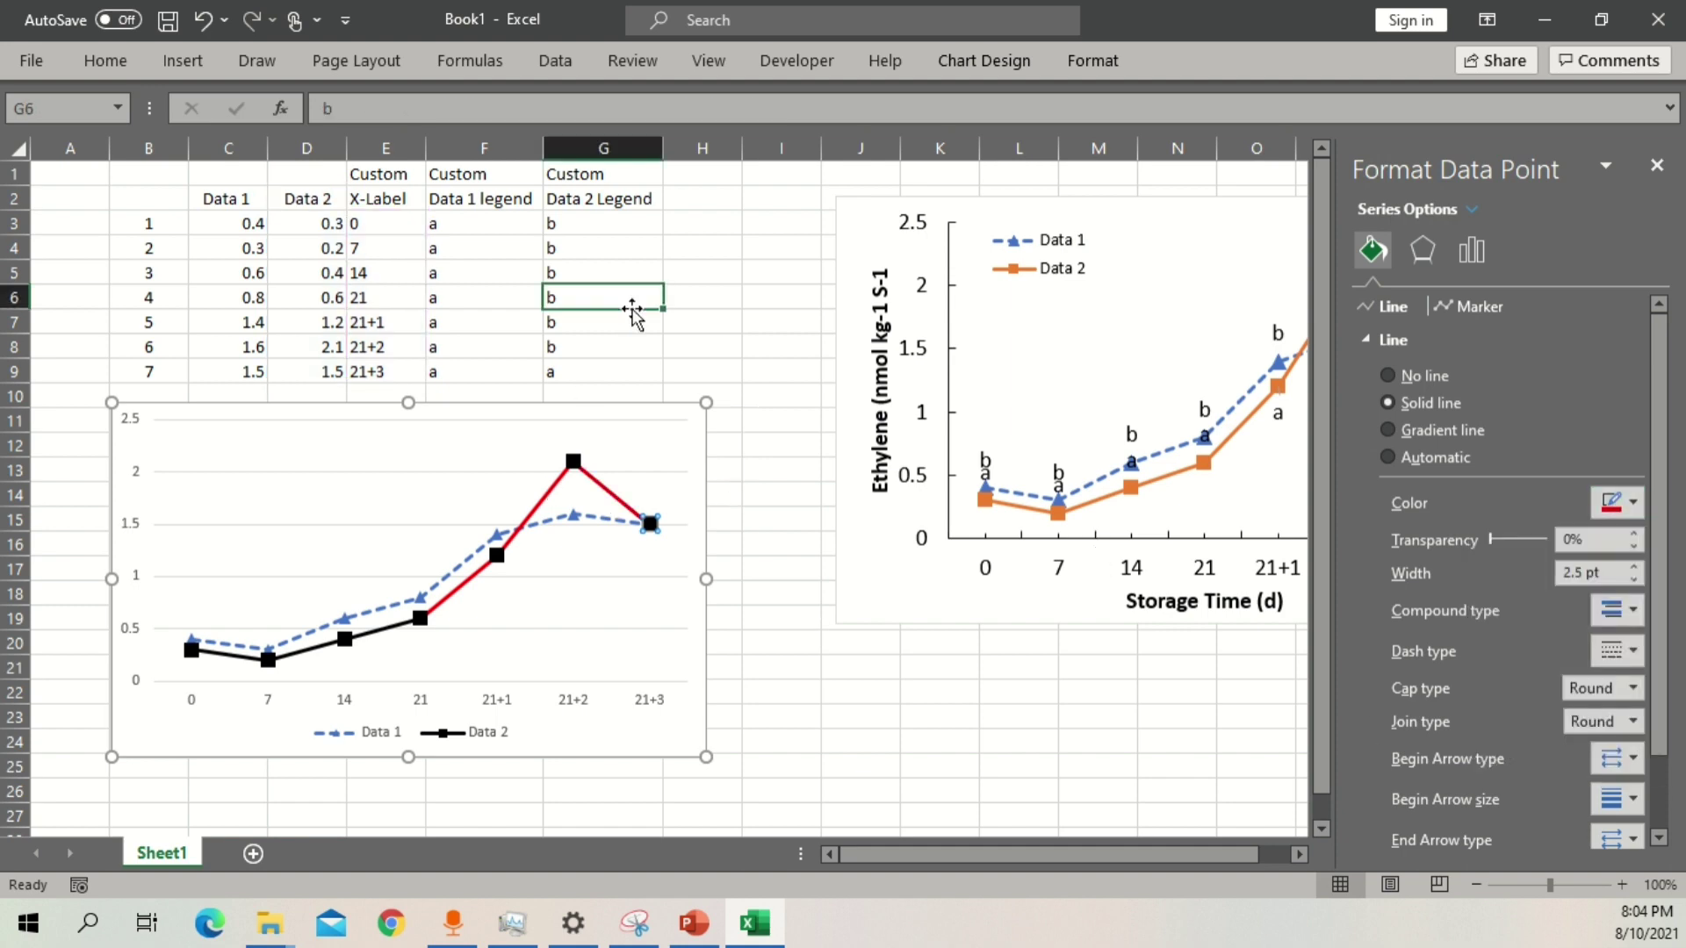
{"action": "left_click", "coordinate": [478, 584]}
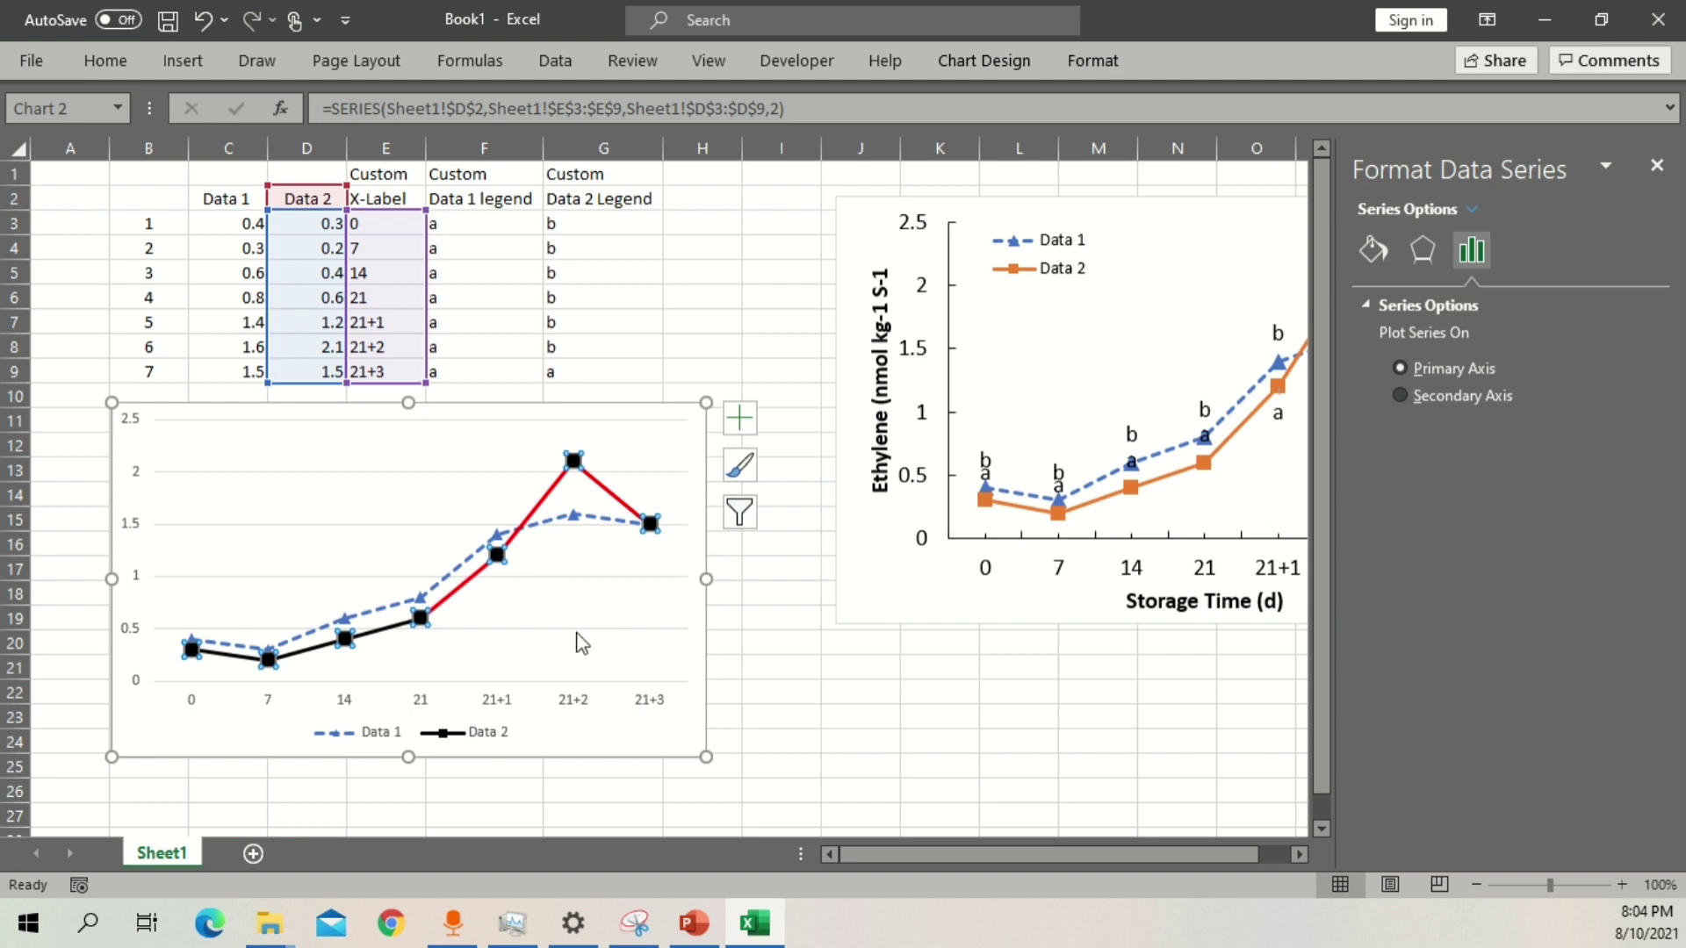
Give the Data 2 markers at 21+1, 21+2 and 21+3 a solid red marker fill.
{"action": "left_click", "coordinate": [475, 580]}
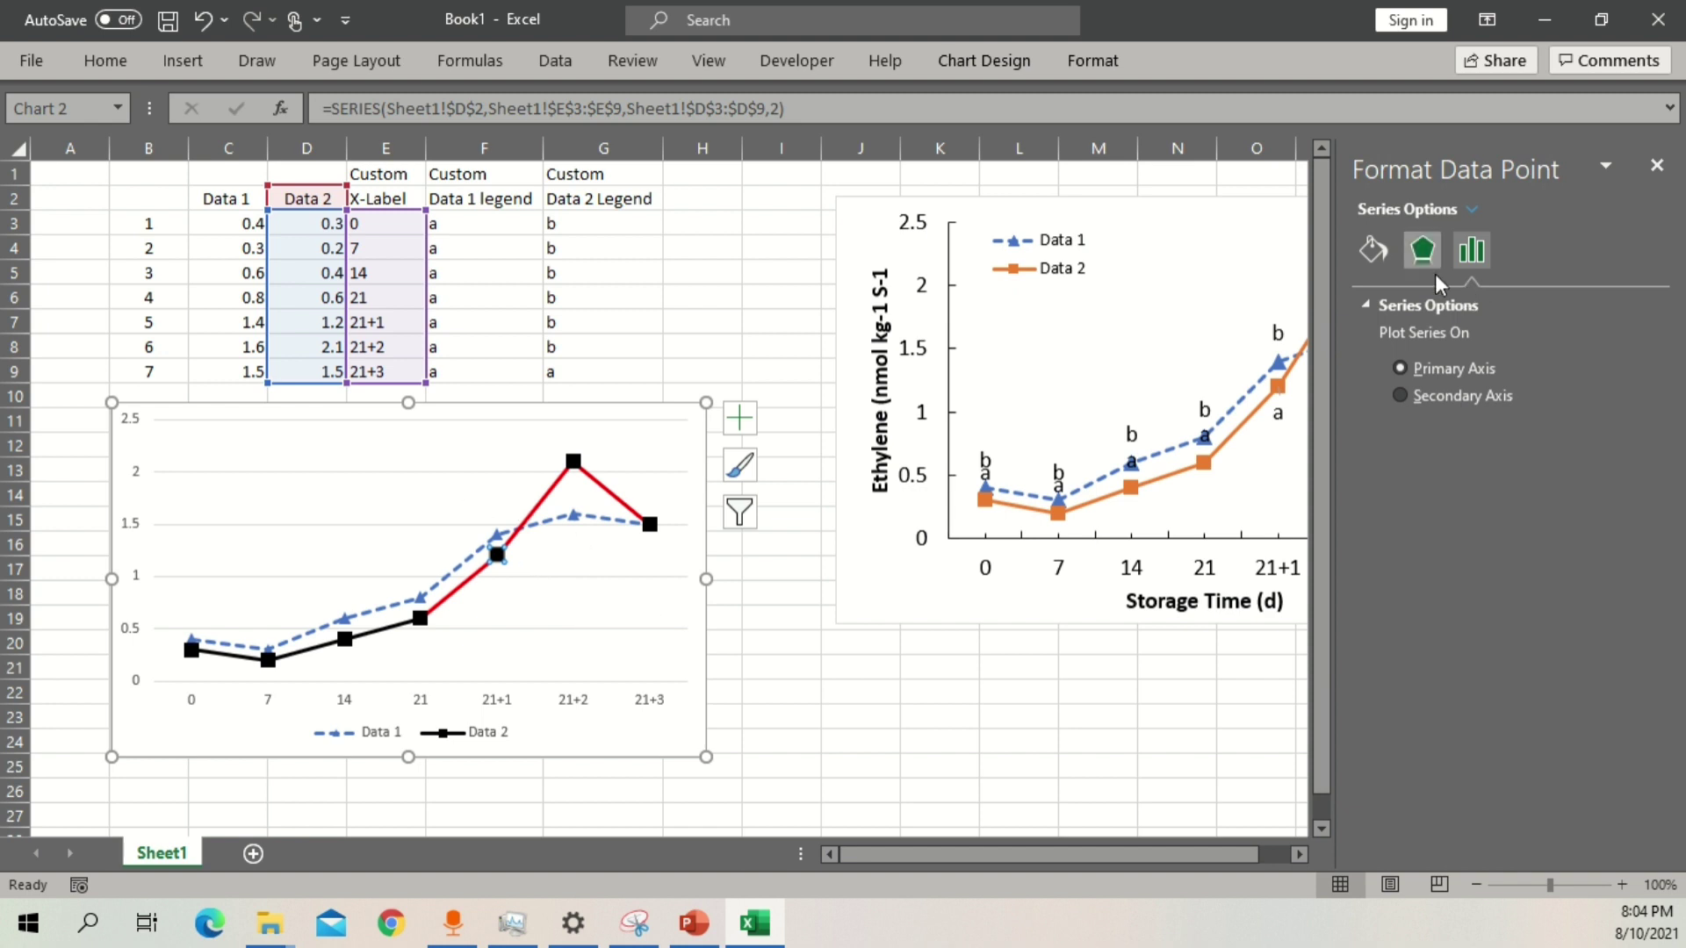
{"action": "left_click", "coordinate": [1376, 253]}
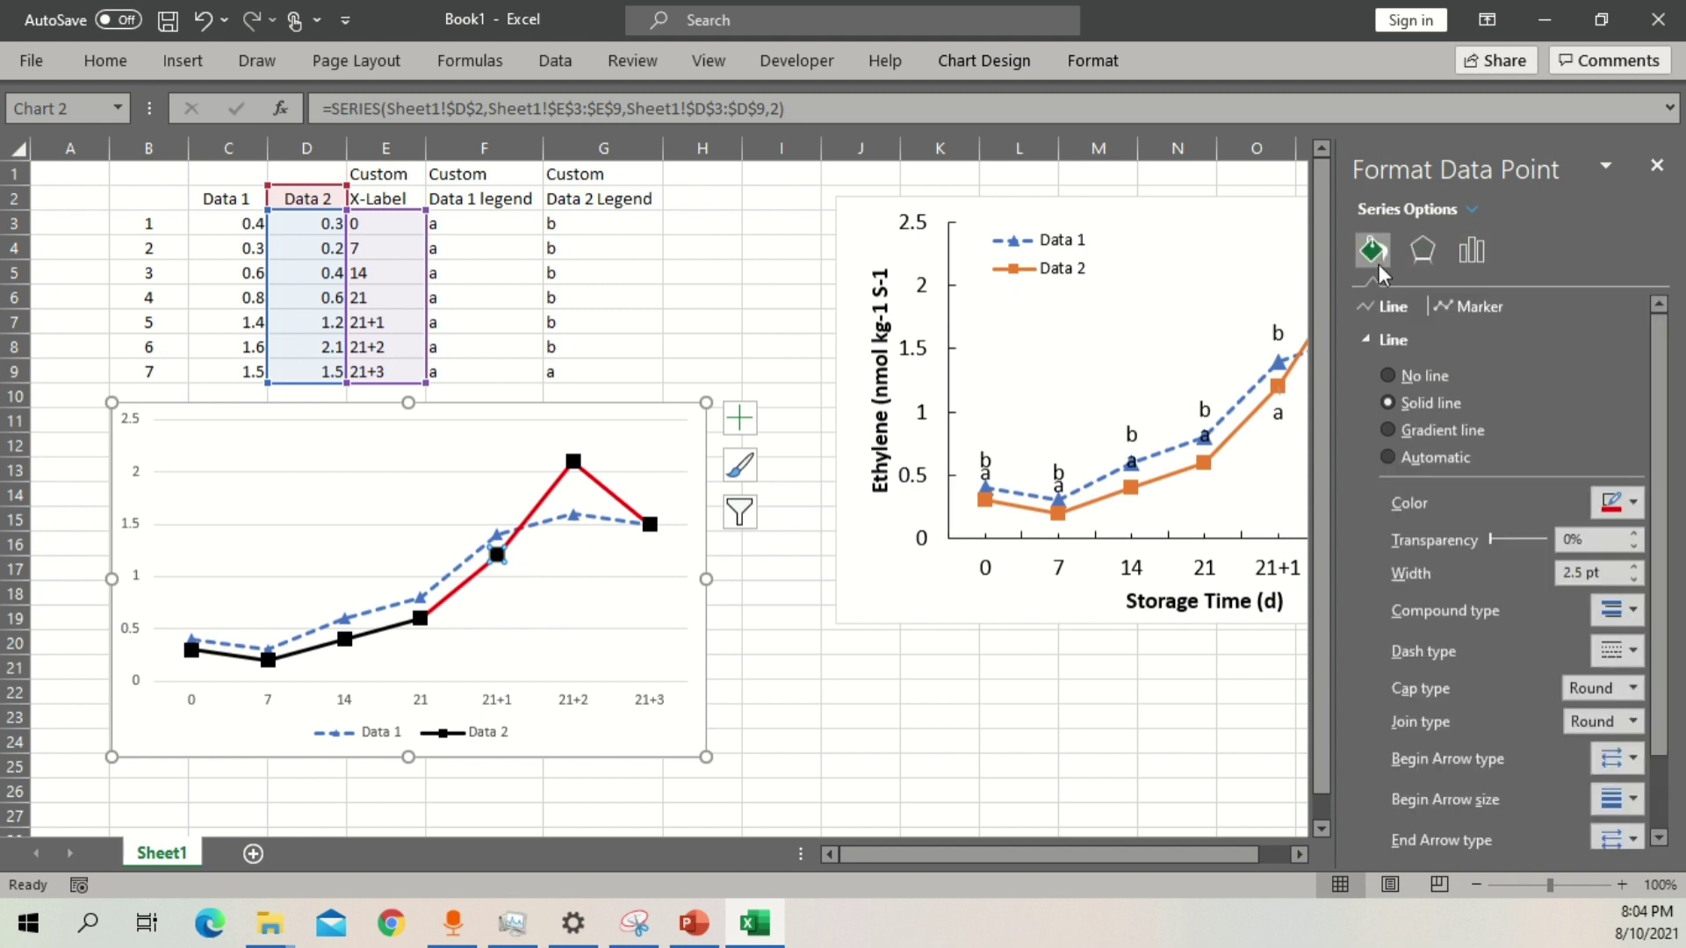
{"action": "left_click", "coordinate": [1479, 306]}
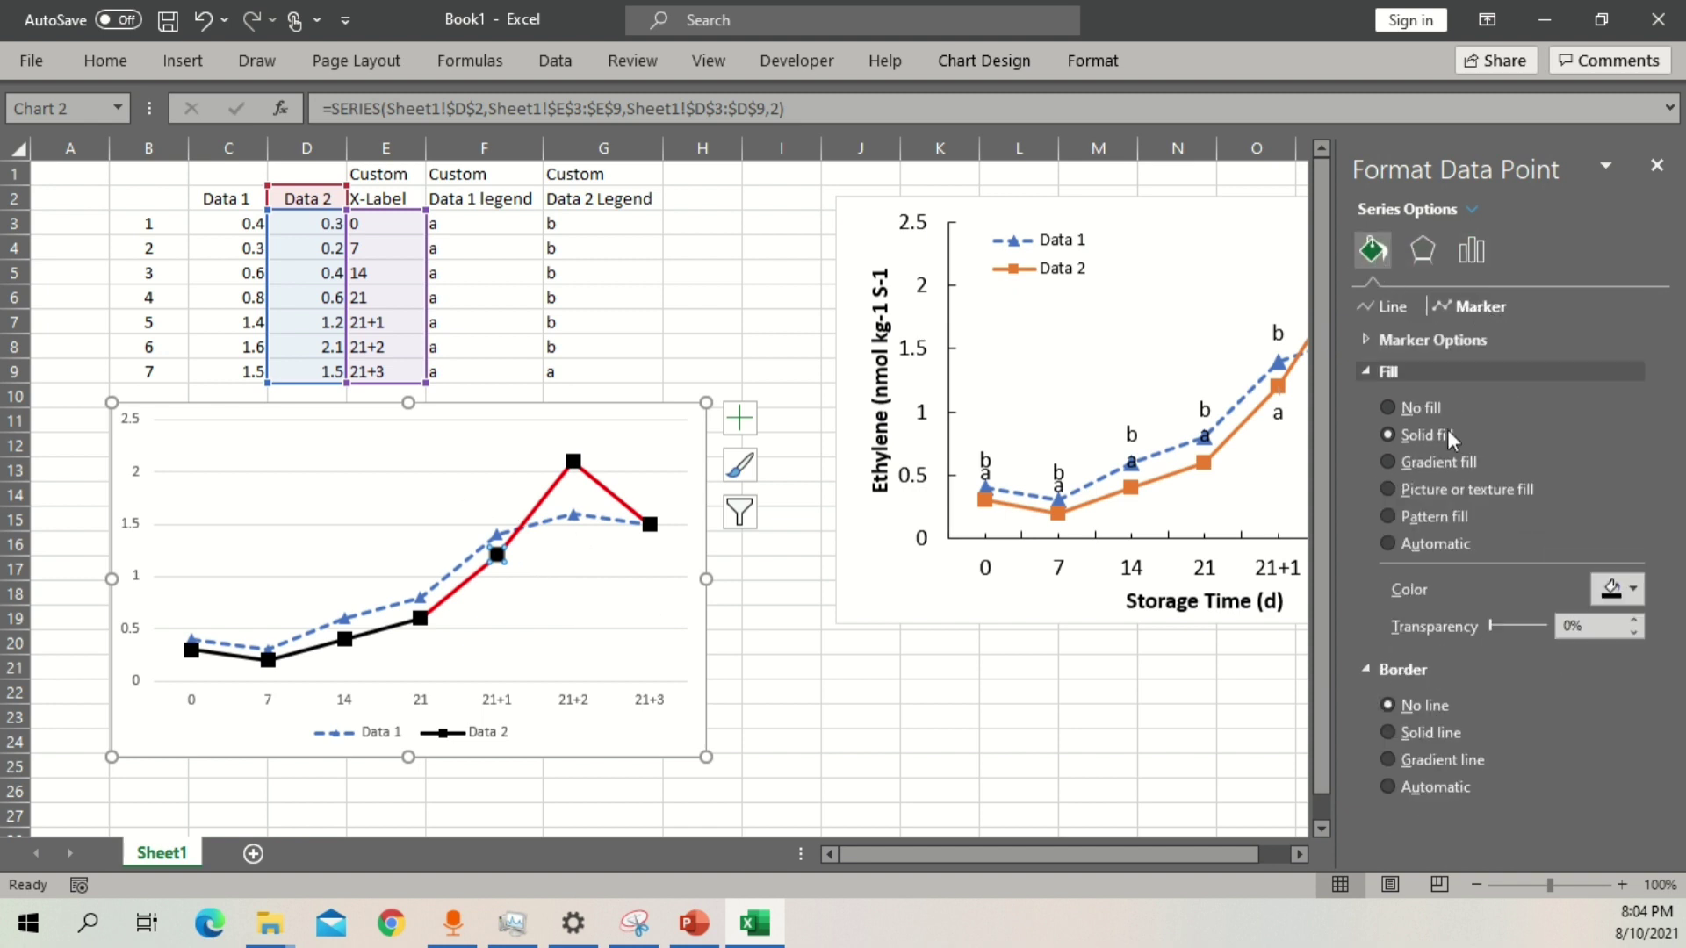
{"action": "left_click", "coordinate": [1625, 587]}
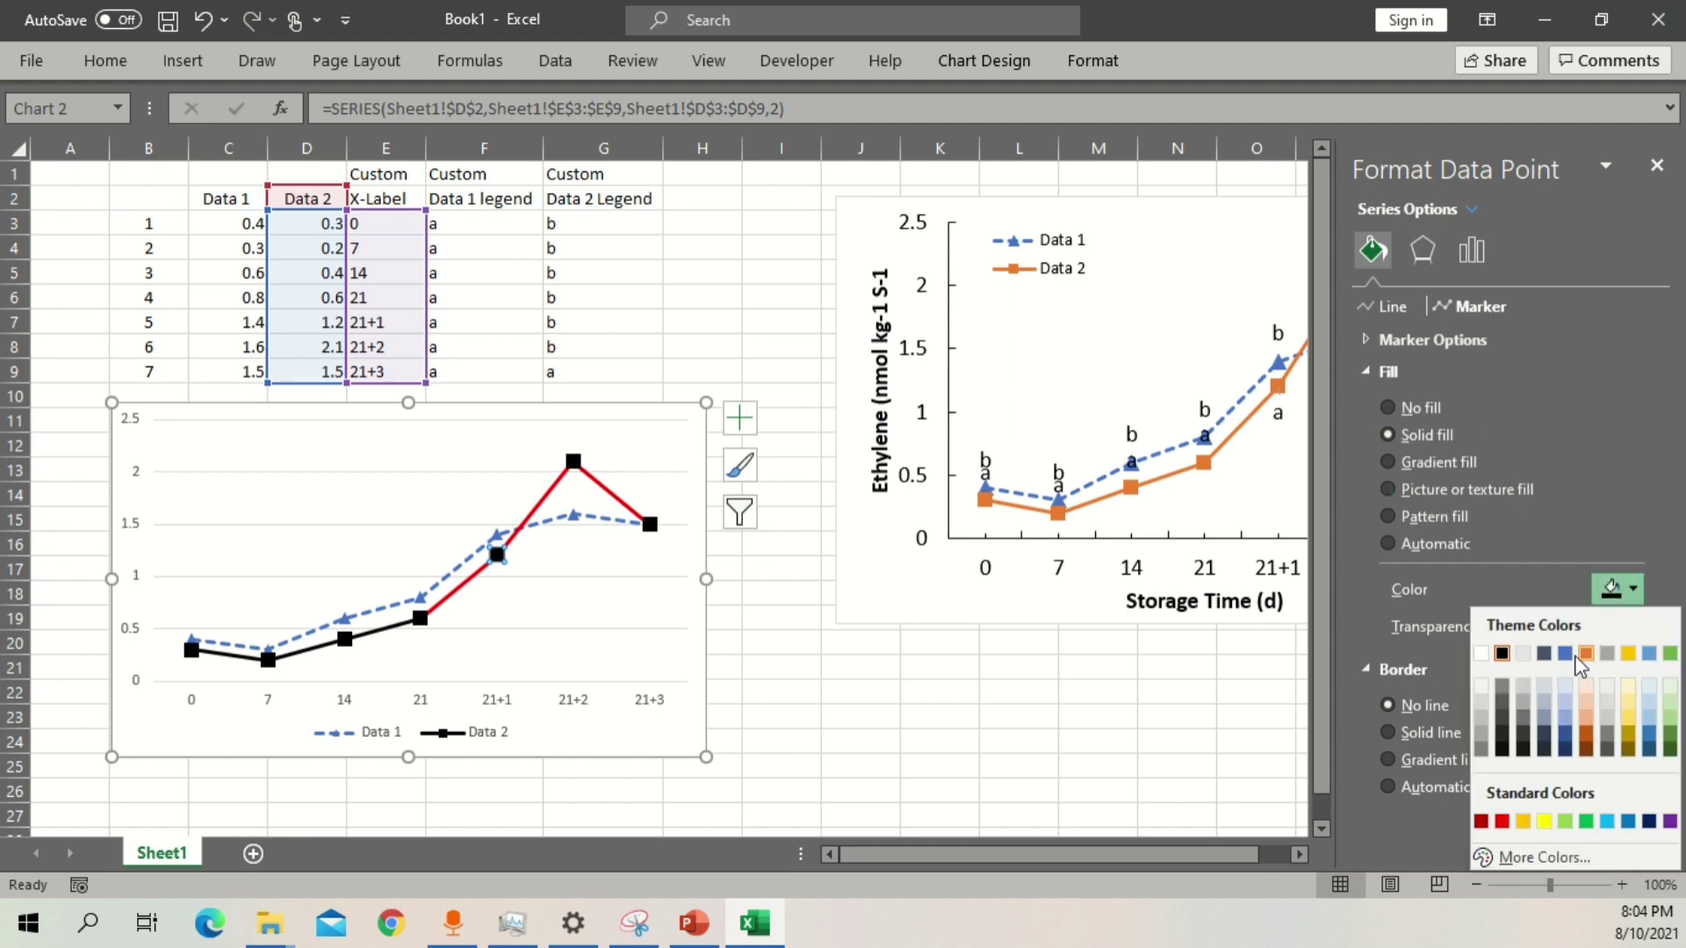
{"action": "left_click", "coordinate": [1518, 816]}
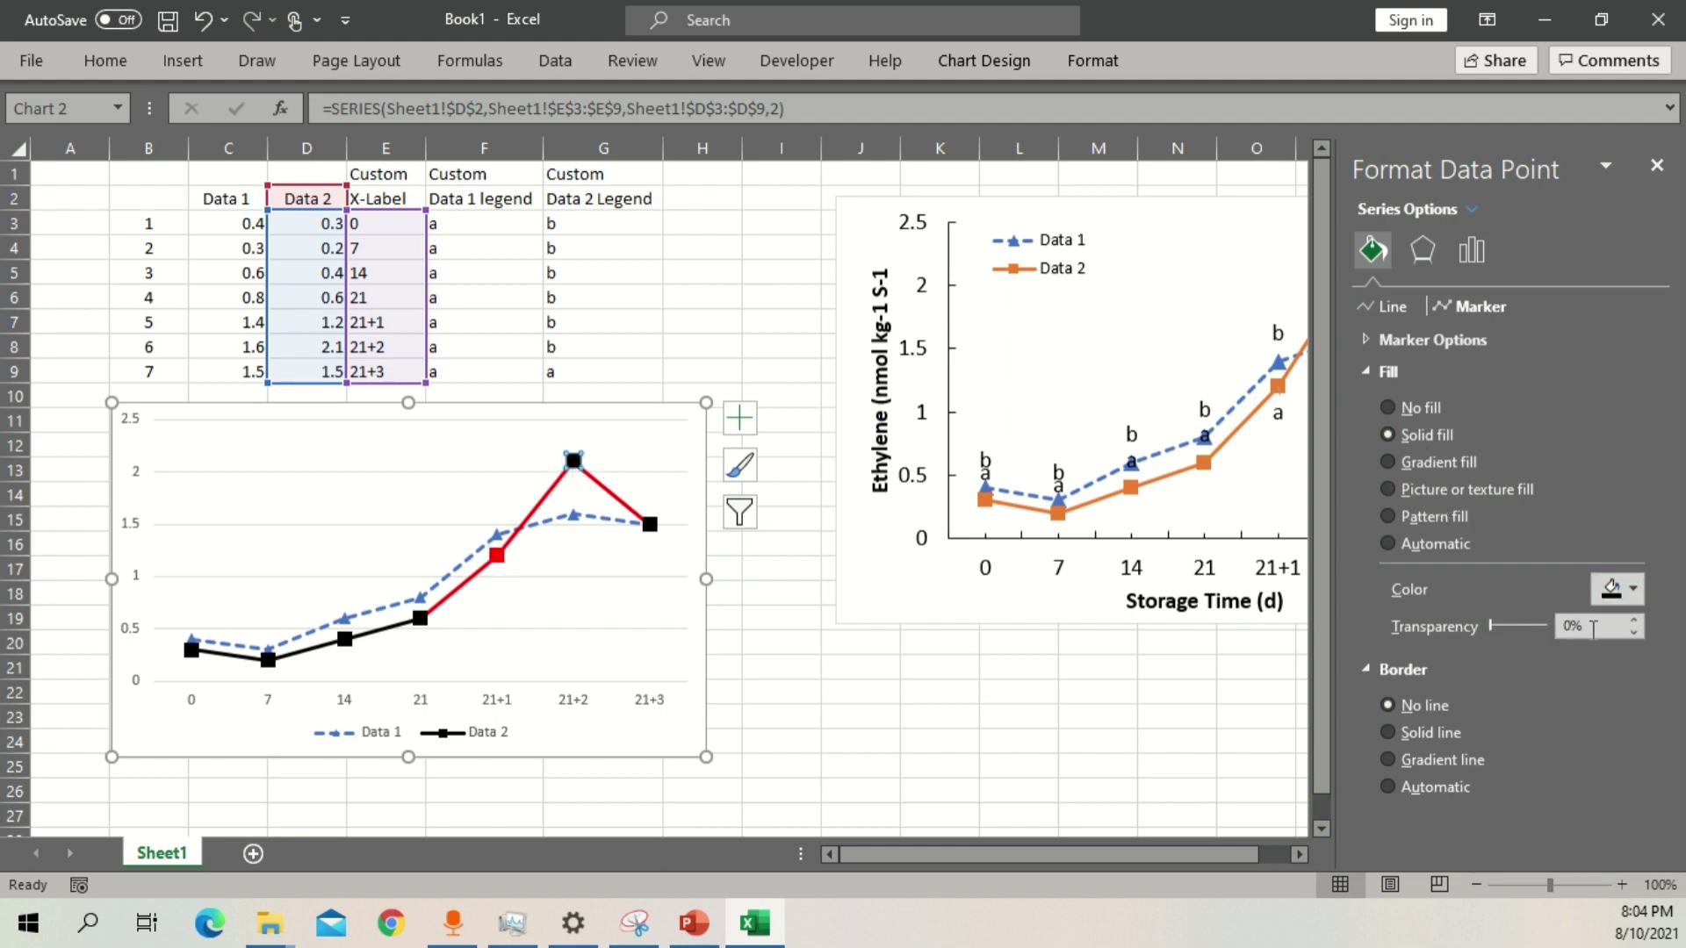
{"action": "left_click", "coordinate": [1625, 587]}
{"action": "left_click", "coordinate": [1519, 816]}
{"action": "left_click", "coordinate": [652, 525]}
{"action": "left_click", "coordinate": [1632, 588]}
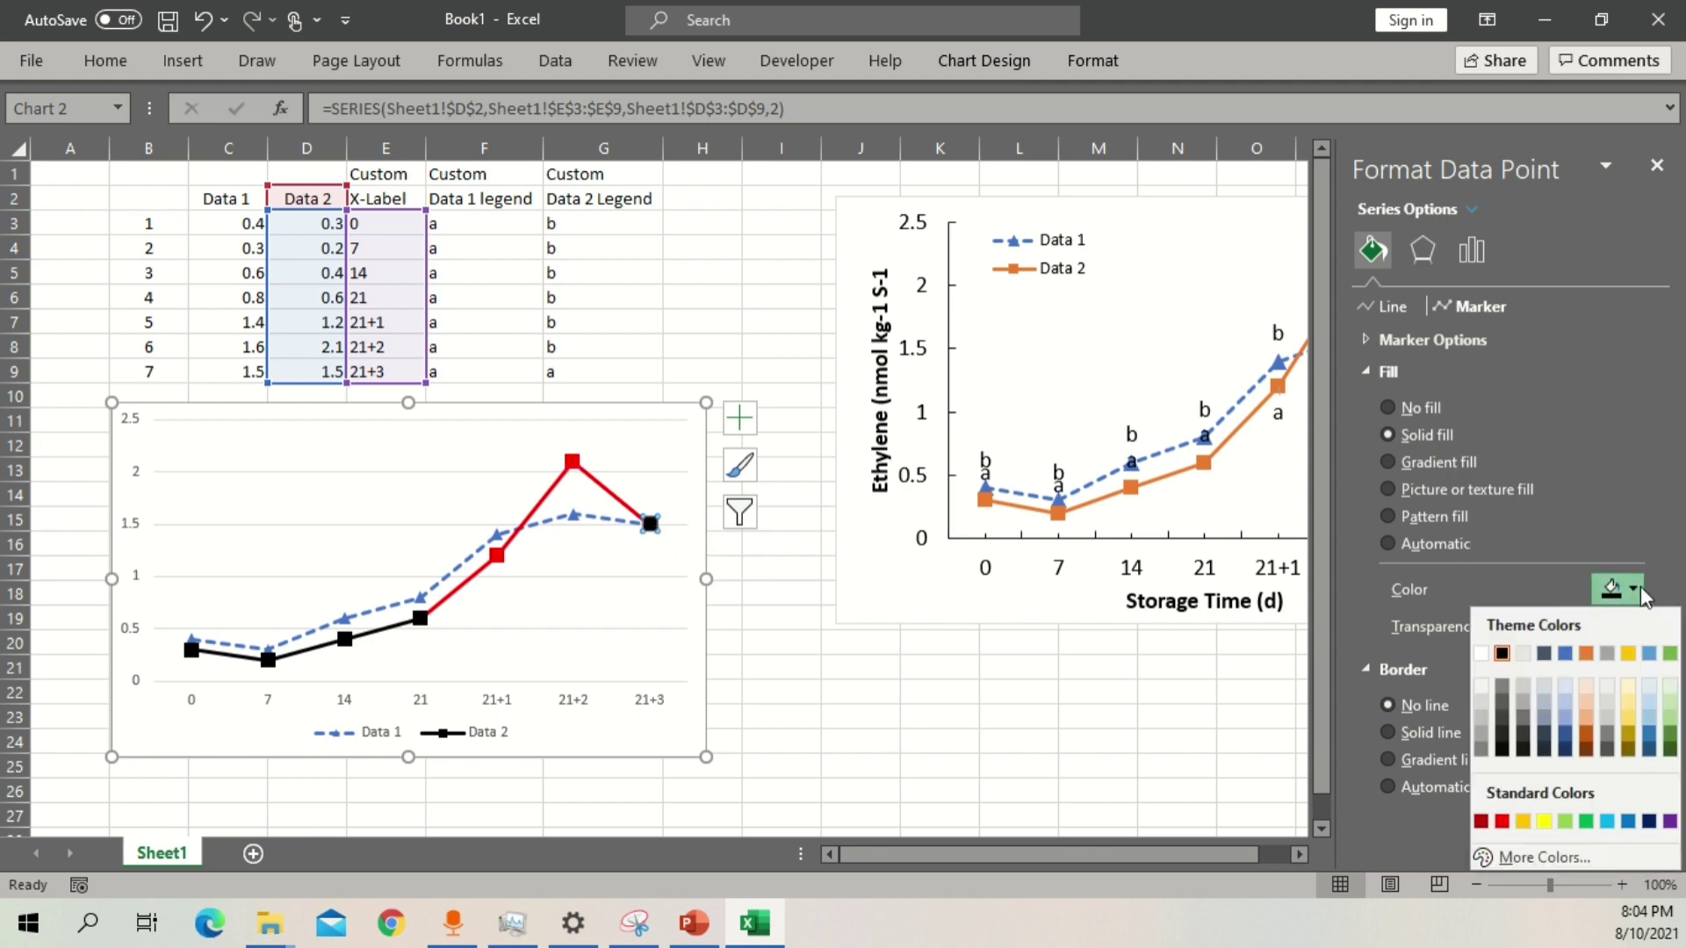
{"action": "left_click", "coordinate": [1493, 817]}
{"action": "left_click", "coordinate": [725, 356]}
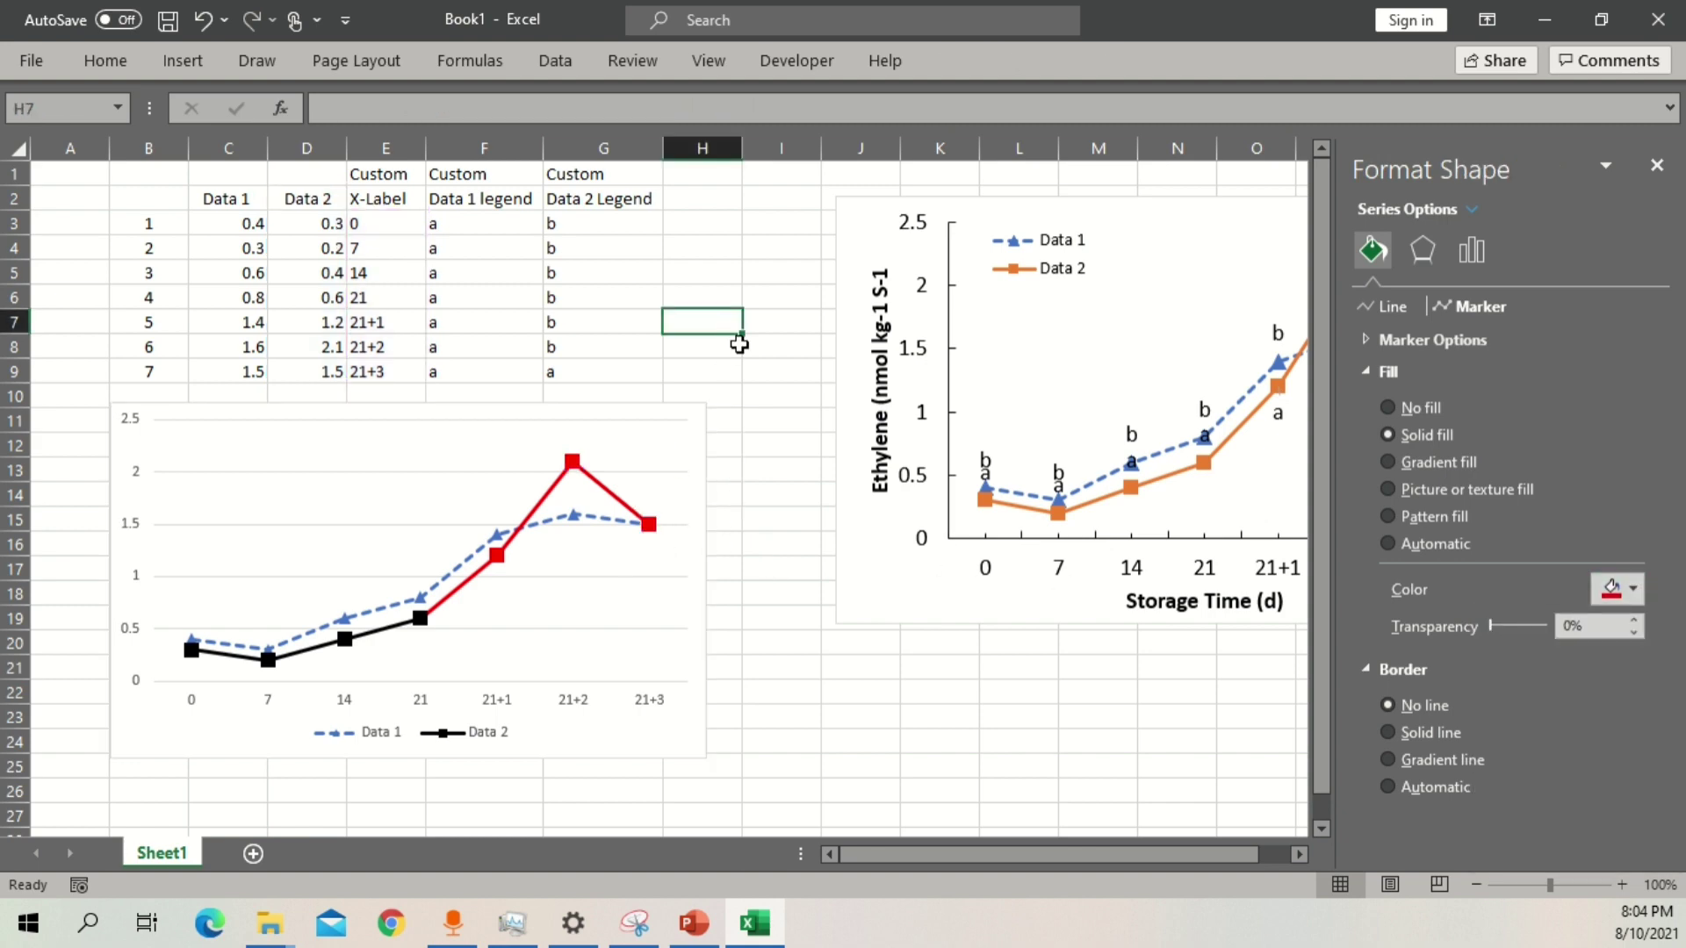
{"action": "left_click", "coordinate": [609, 496]}
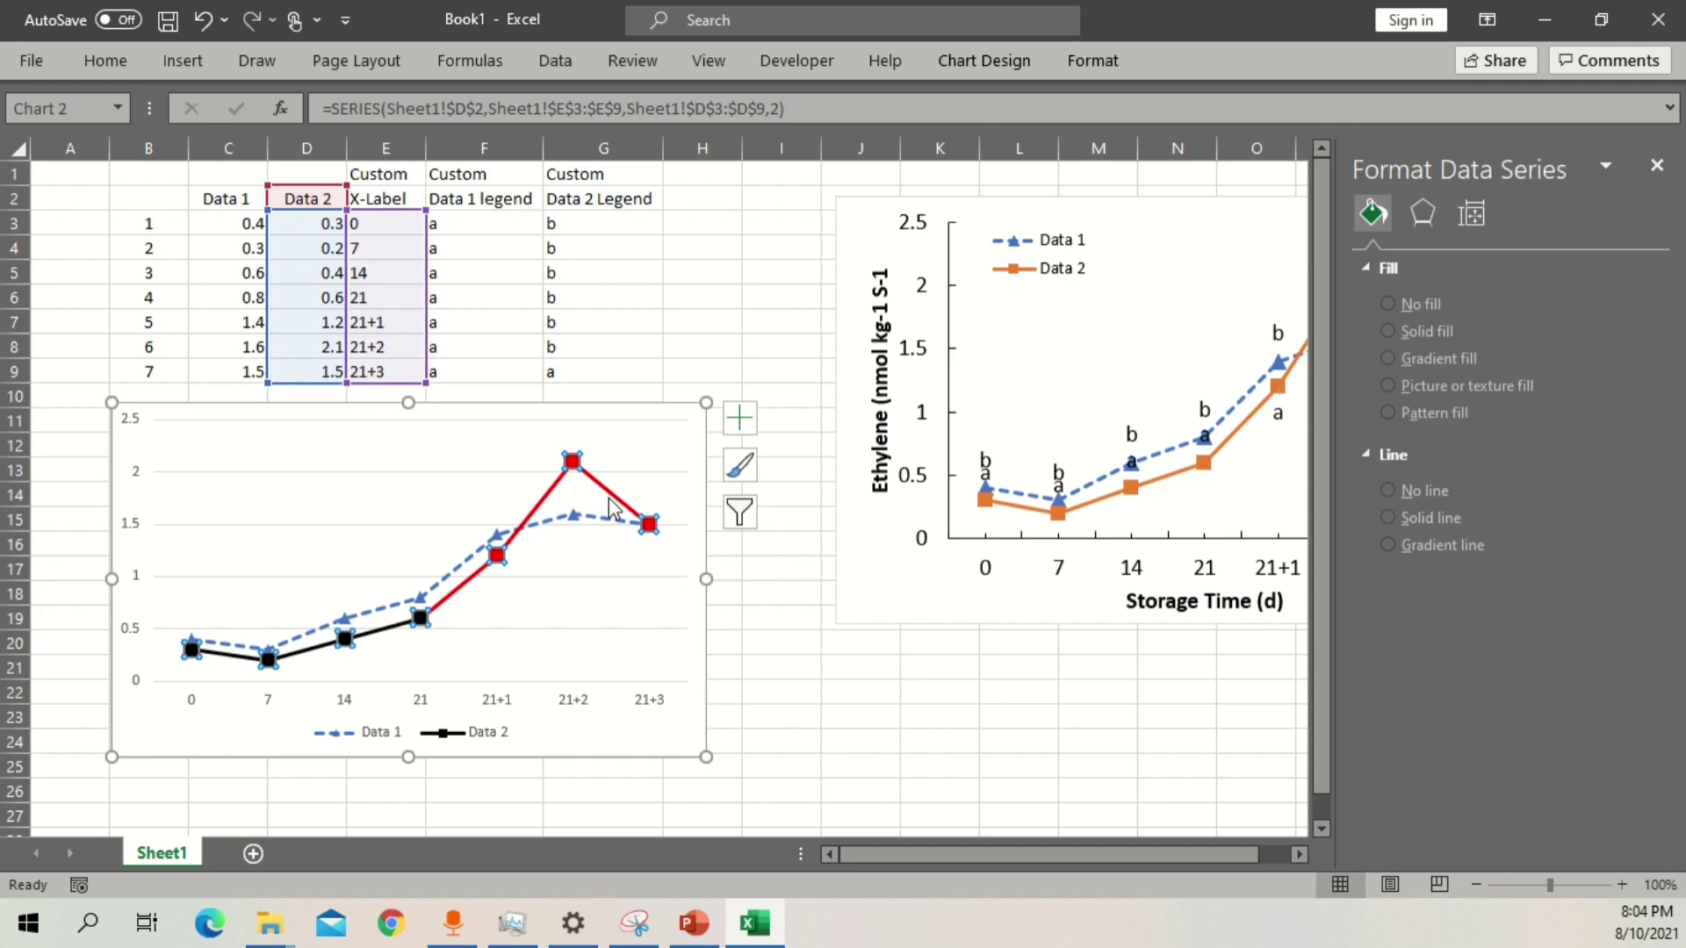
Add Axis Titles and Data Labels to the chart from Chart Elements.
{"action": "left_click", "coordinate": [740, 419]}
{"action": "left_click", "coordinate": [801, 473]}
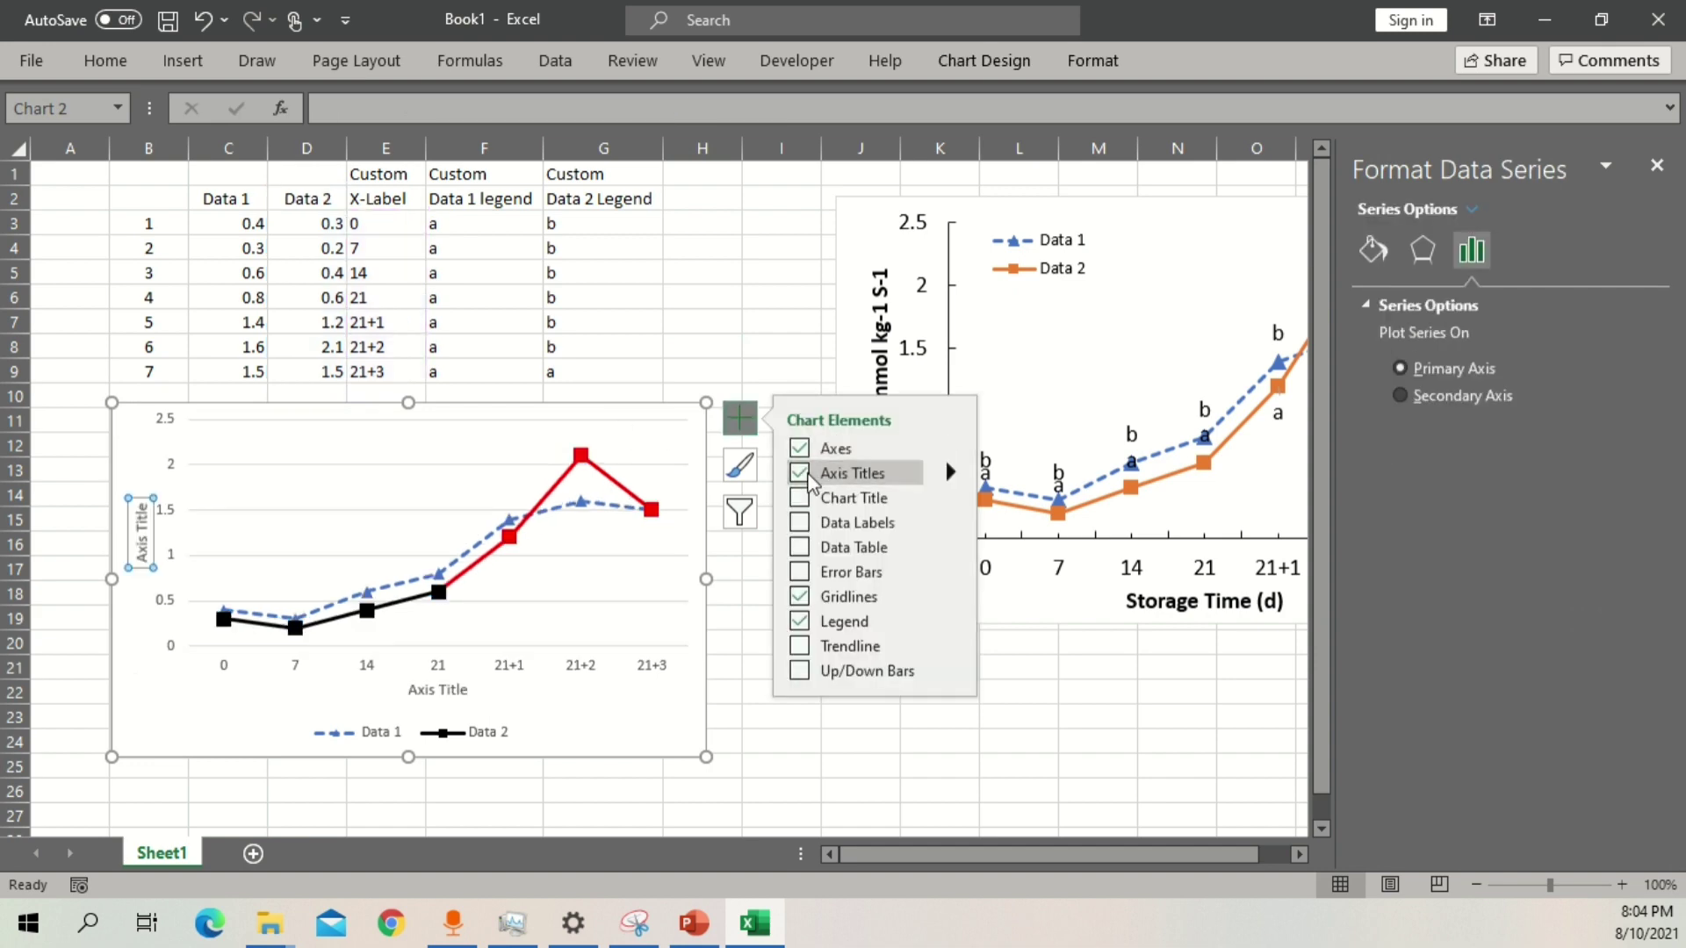
{"action": "left_click", "coordinate": [800, 523]}
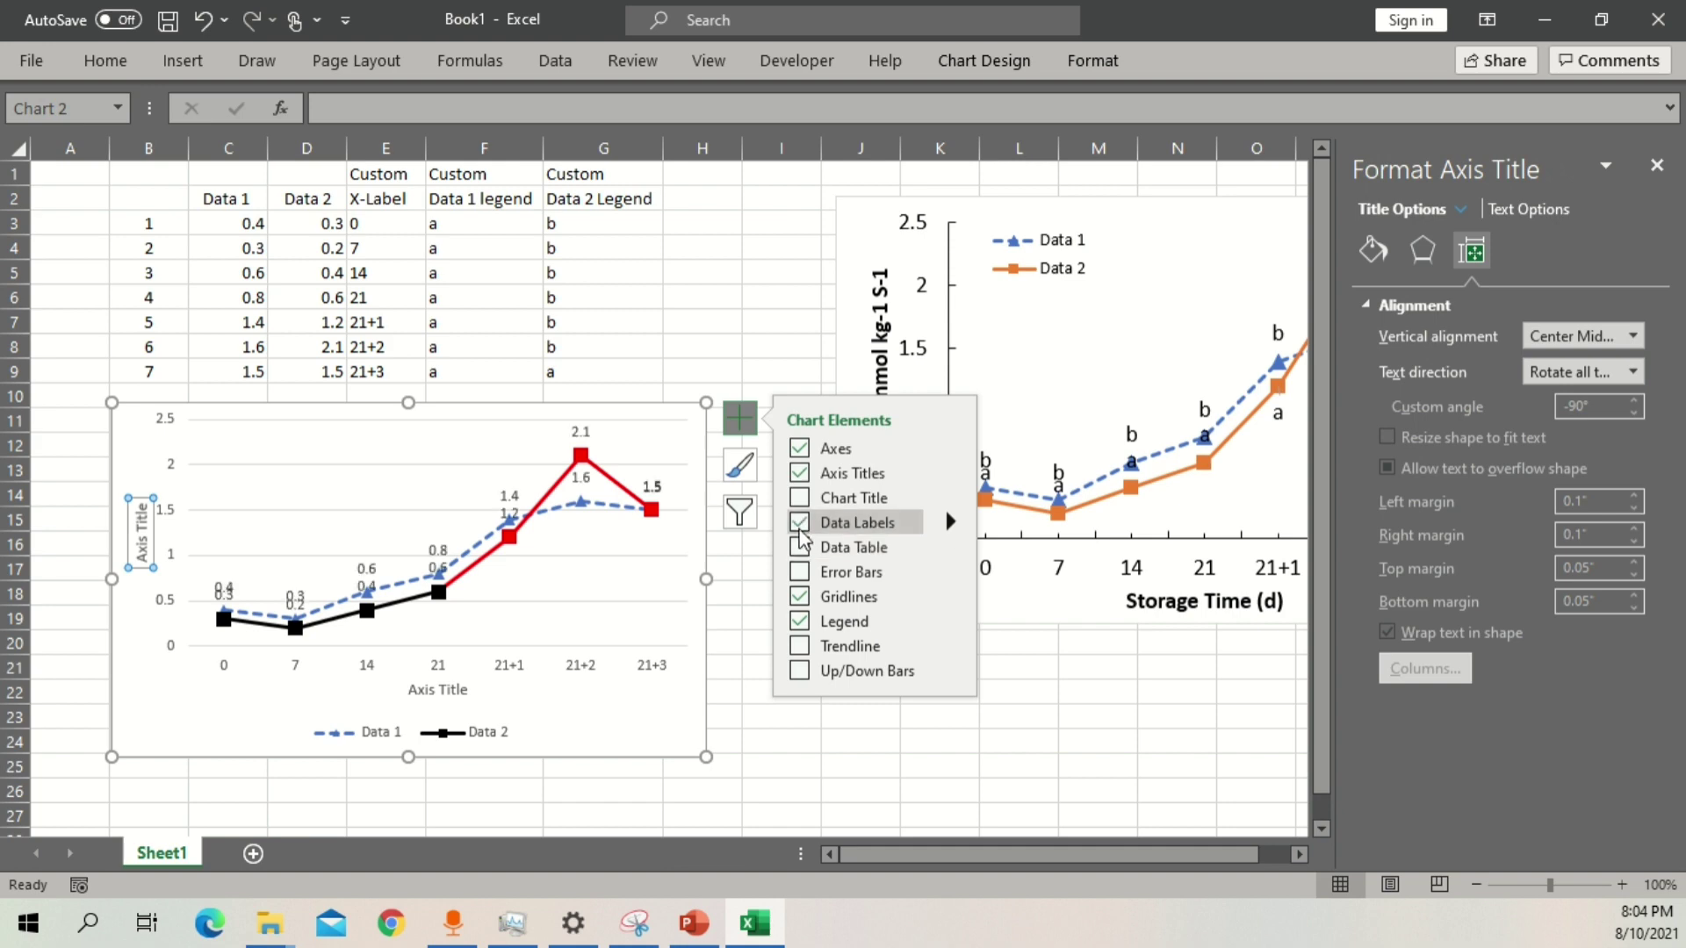
{"action": "left_click", "coordinate": [781, 272]}
Select the Data 2 data labels and expand their Label Options.
{"action": "left_click", "coordinate": [600, 452]}
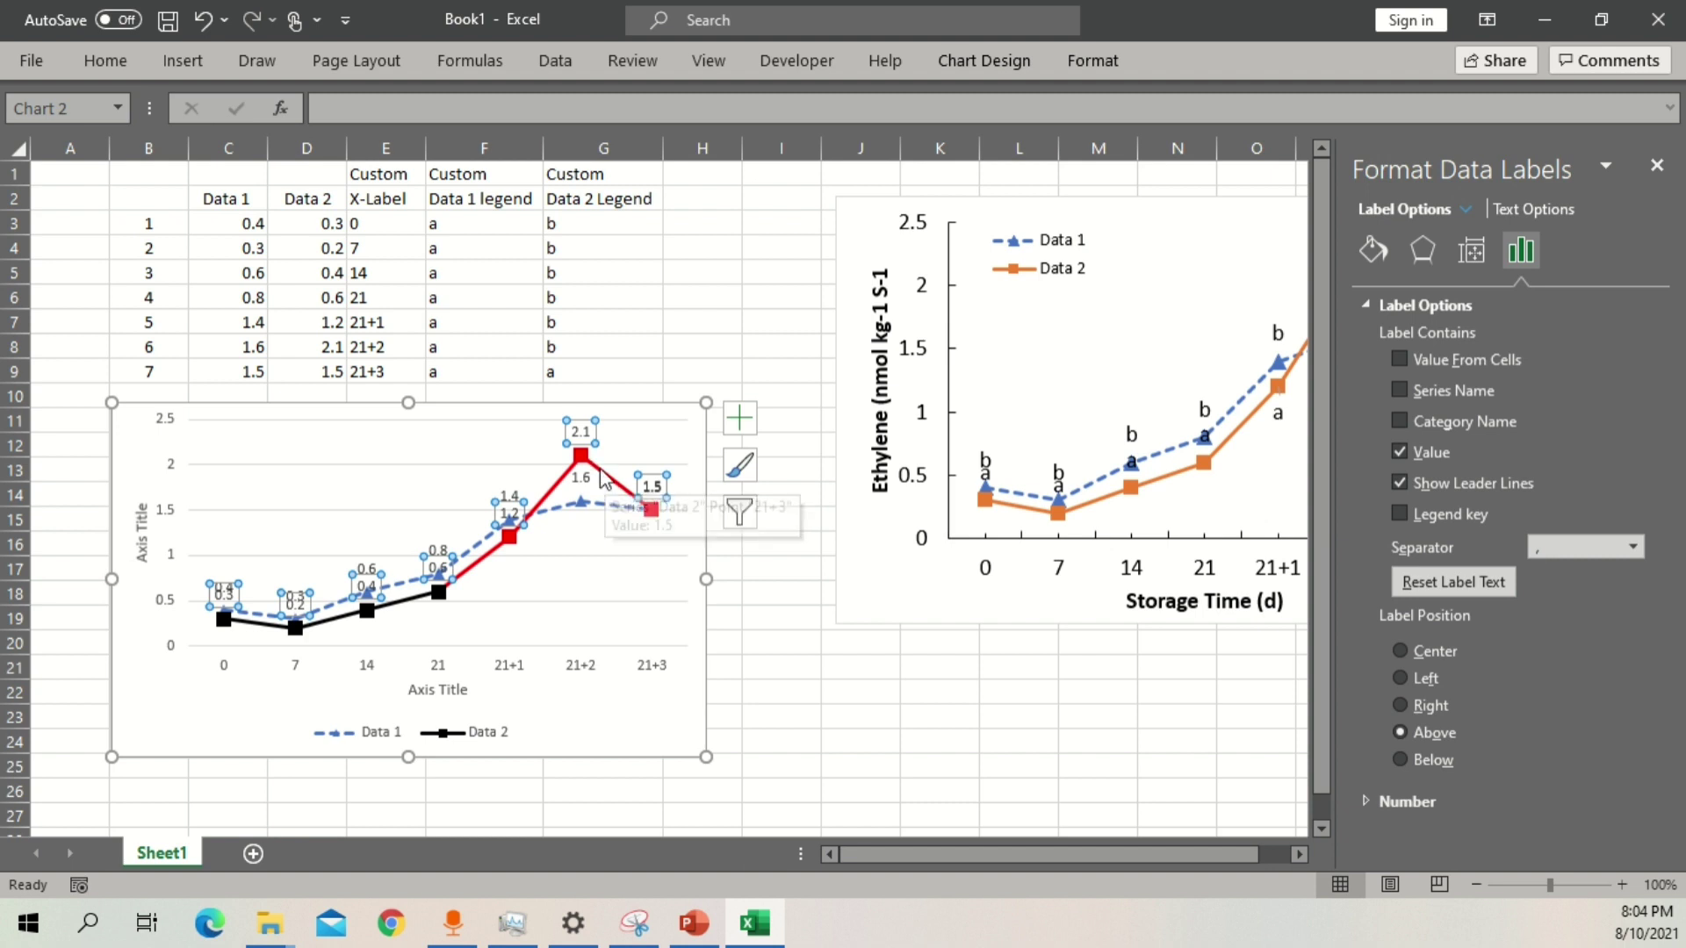
{"action": "left_click", "coordinate": [617, 501]}
{"action": "left_click", "coordinate": [618, 487]}
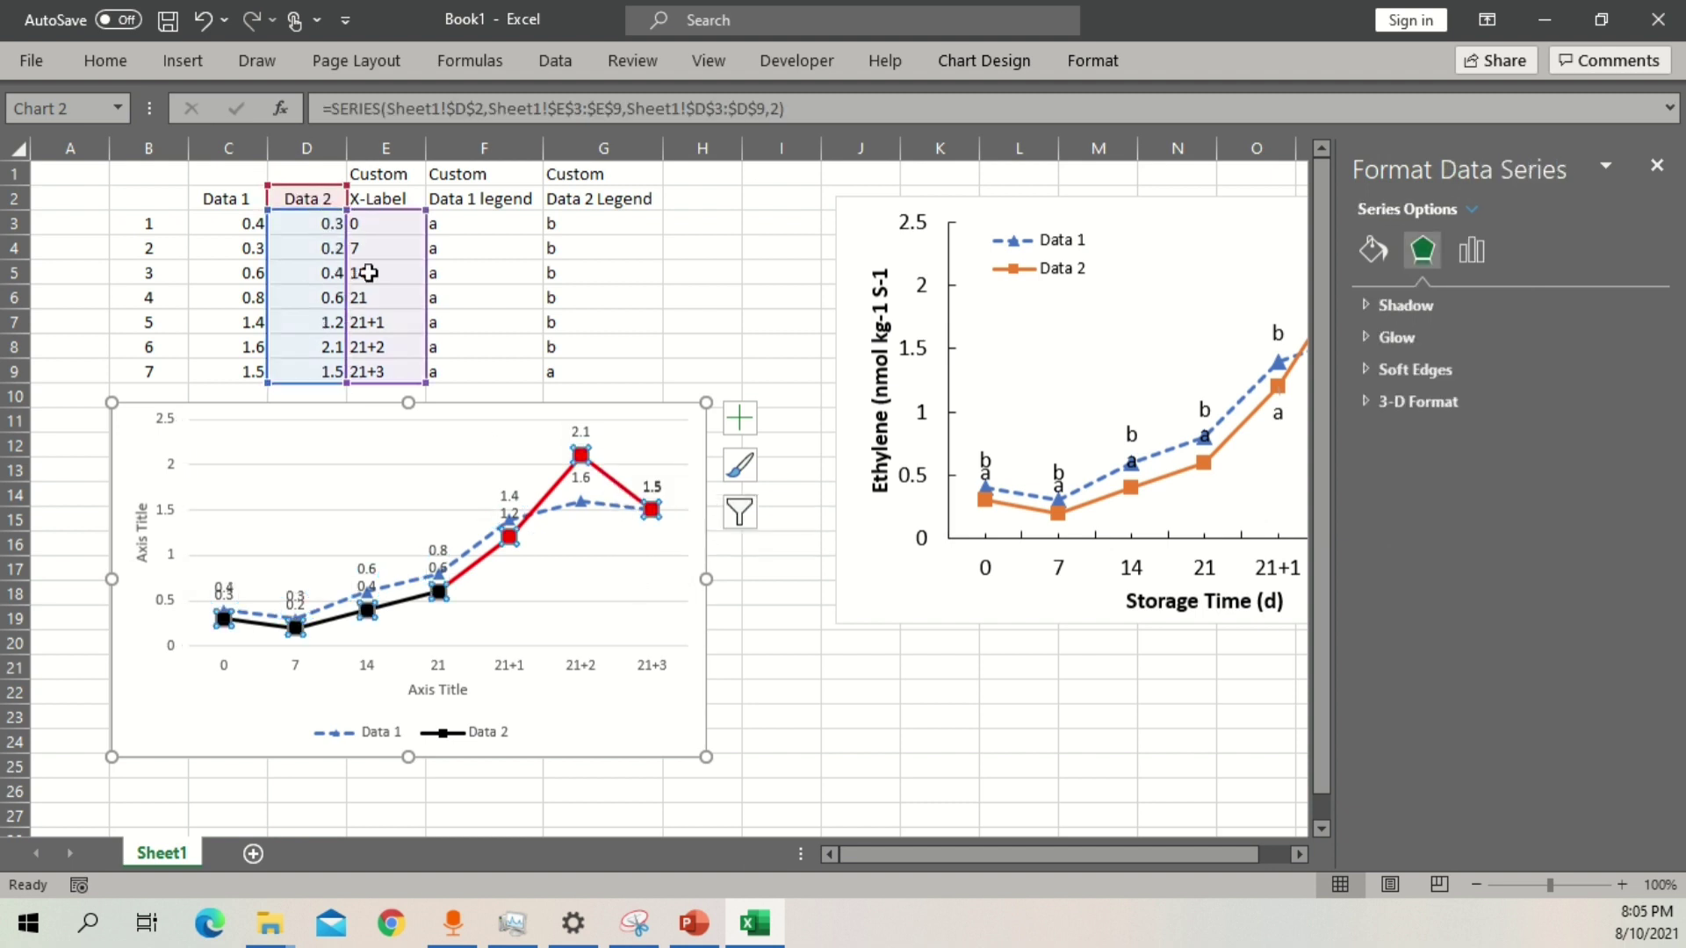
{"action": "left_click", "coordinate": [580, 432]}
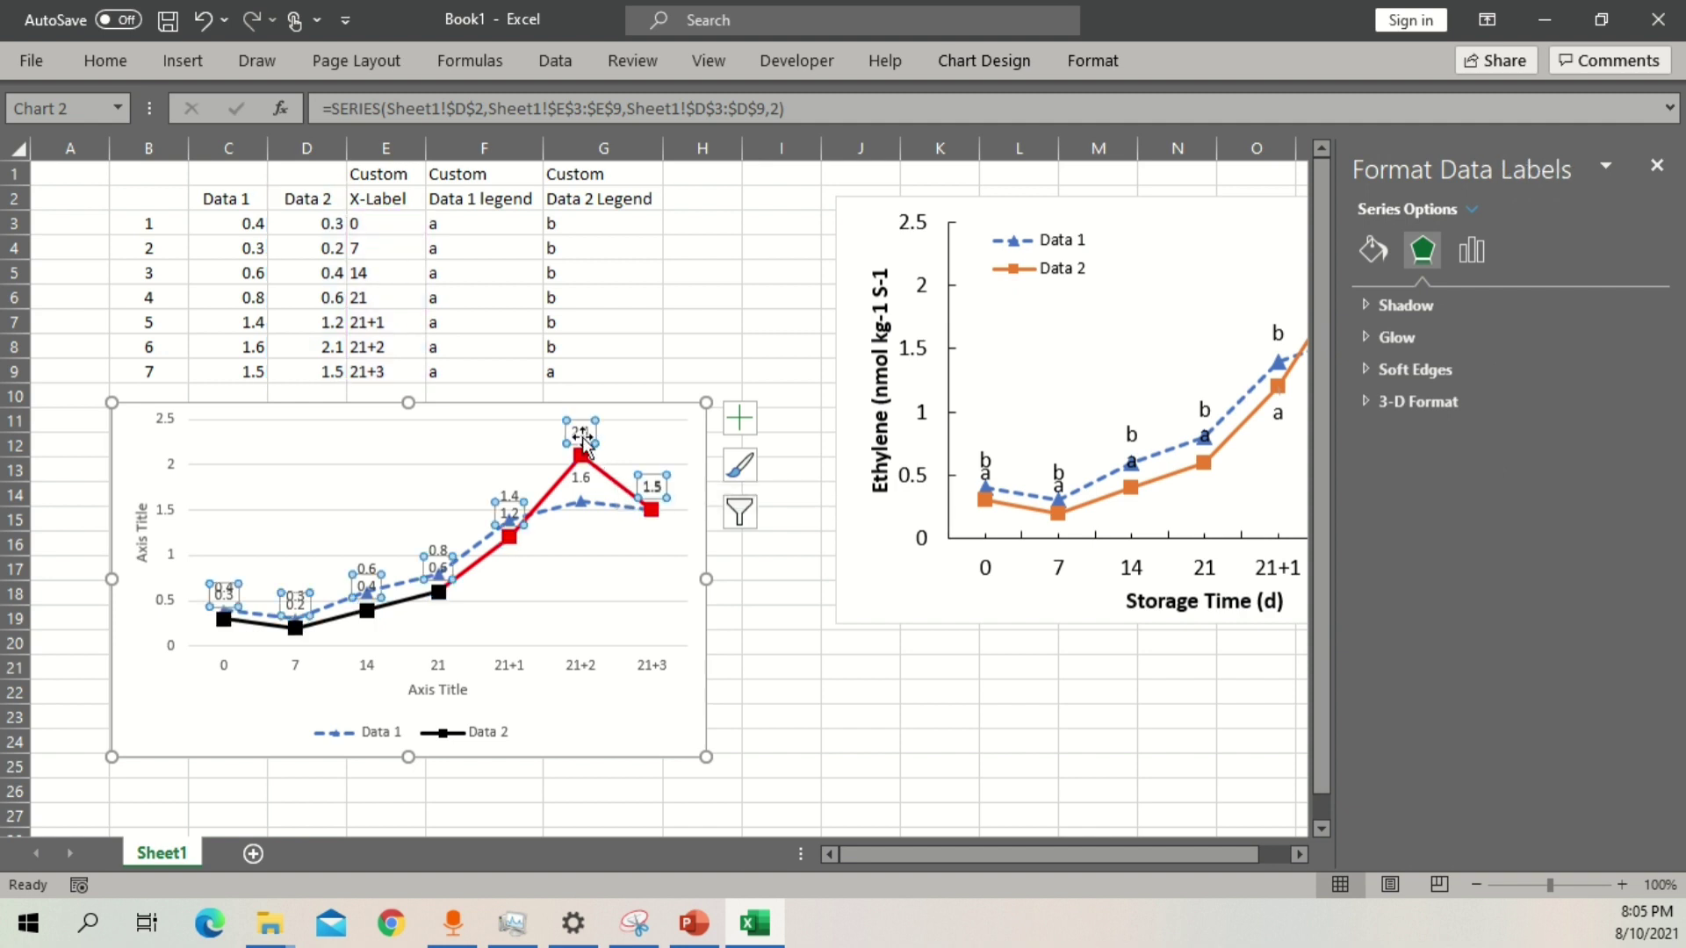
{"action": "left_click", "coordinate": [580, 432]}
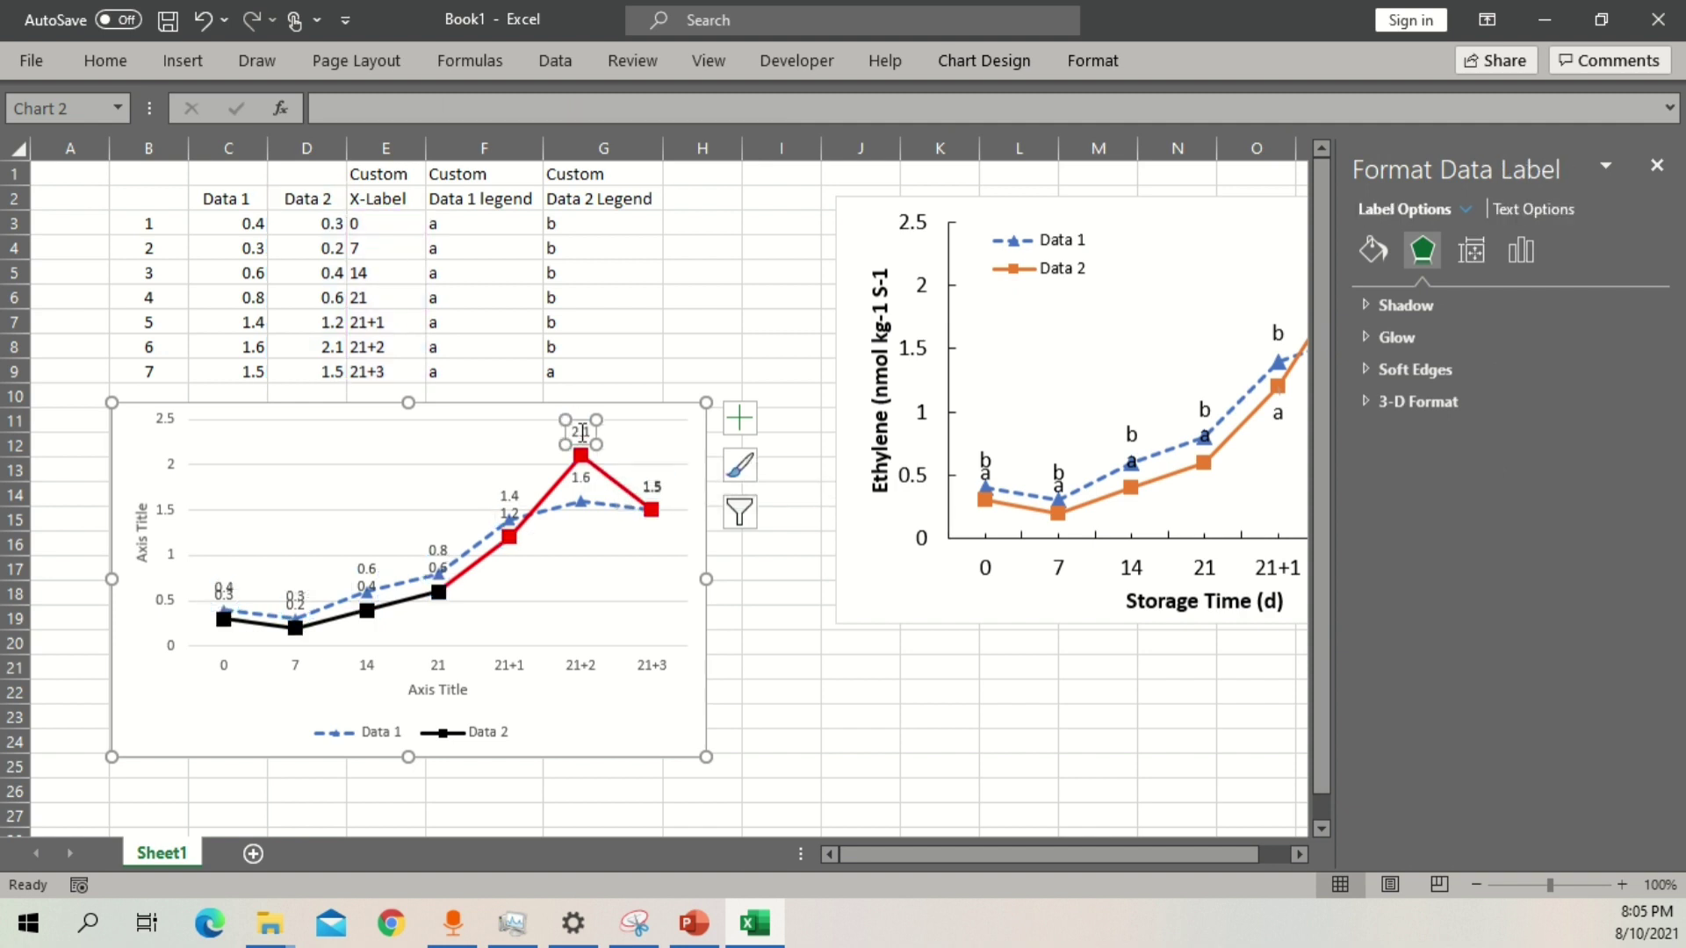
{"action": "left_click", "coordinate": [1531, 246]}
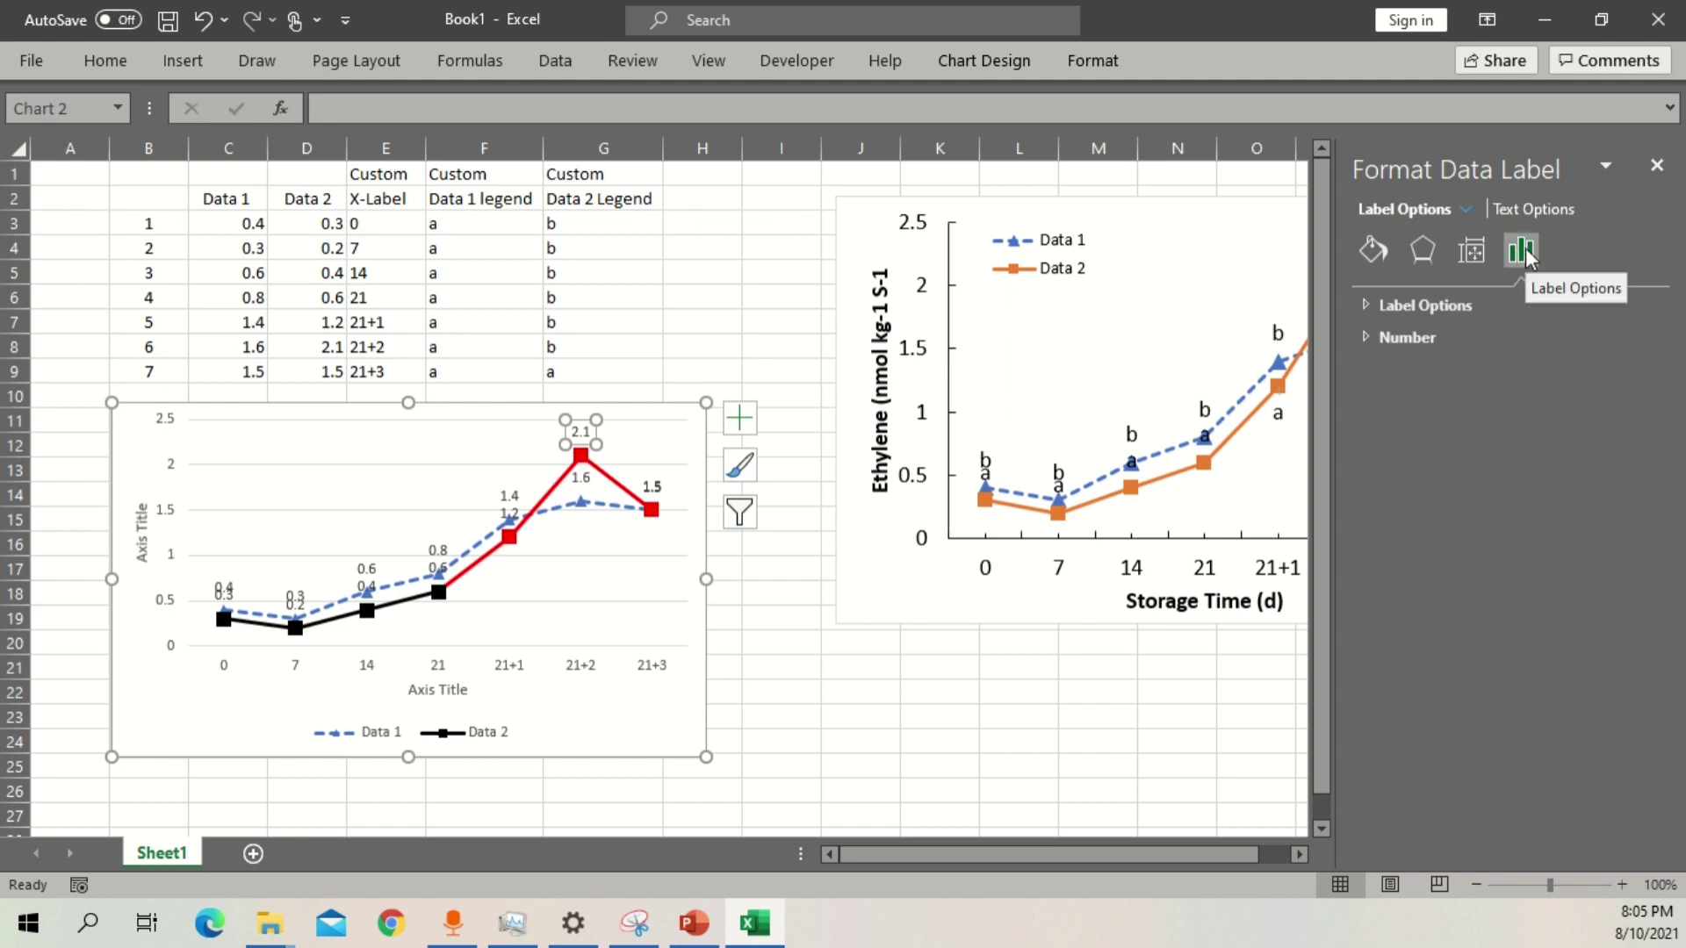
{"action": "left_click", "coordinate": [1442, 304]}
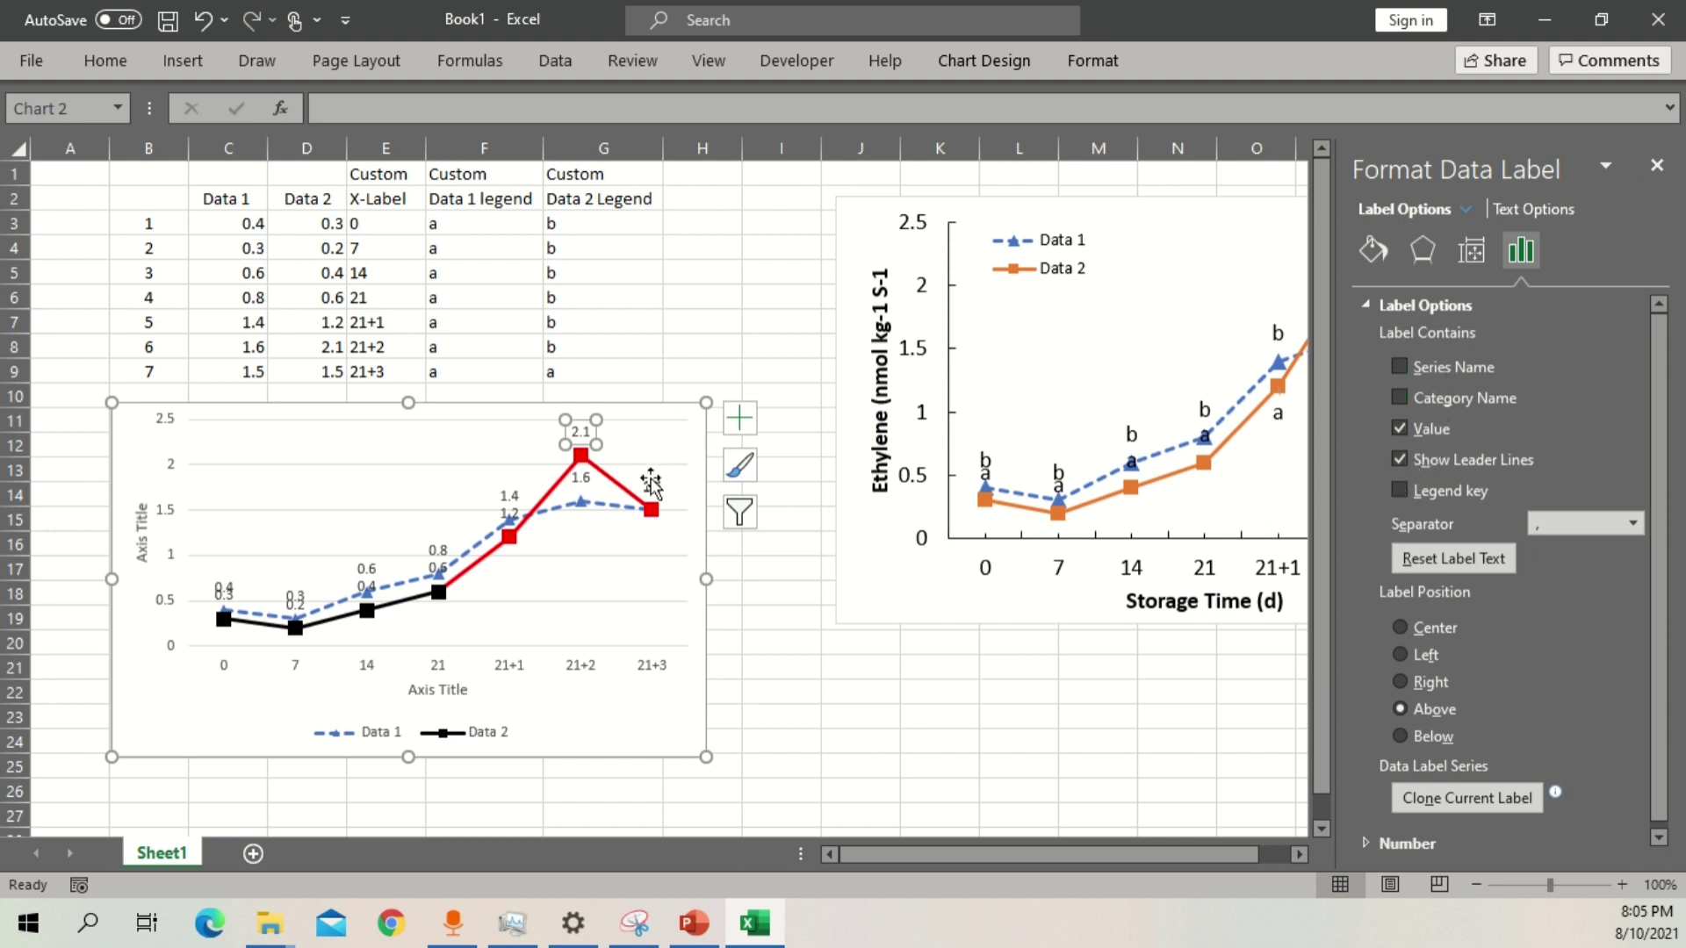
{"action": "left_click", "coordinate": [627, 497]}
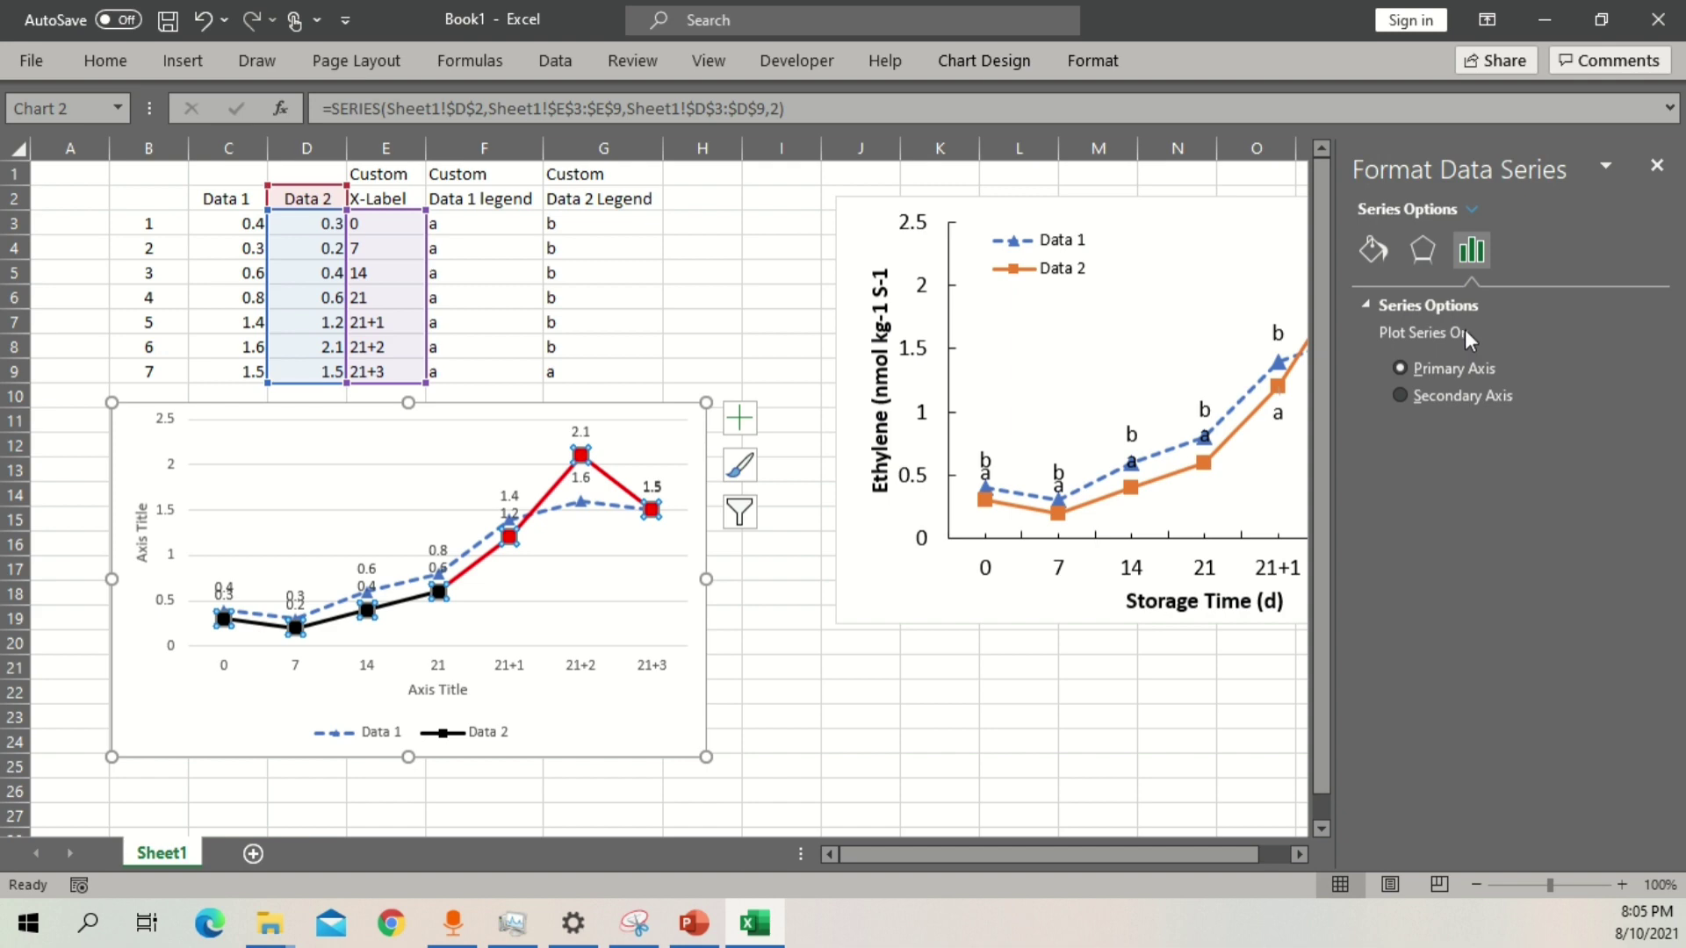
{"action": "left_click", "coordinate": [652, 488]}
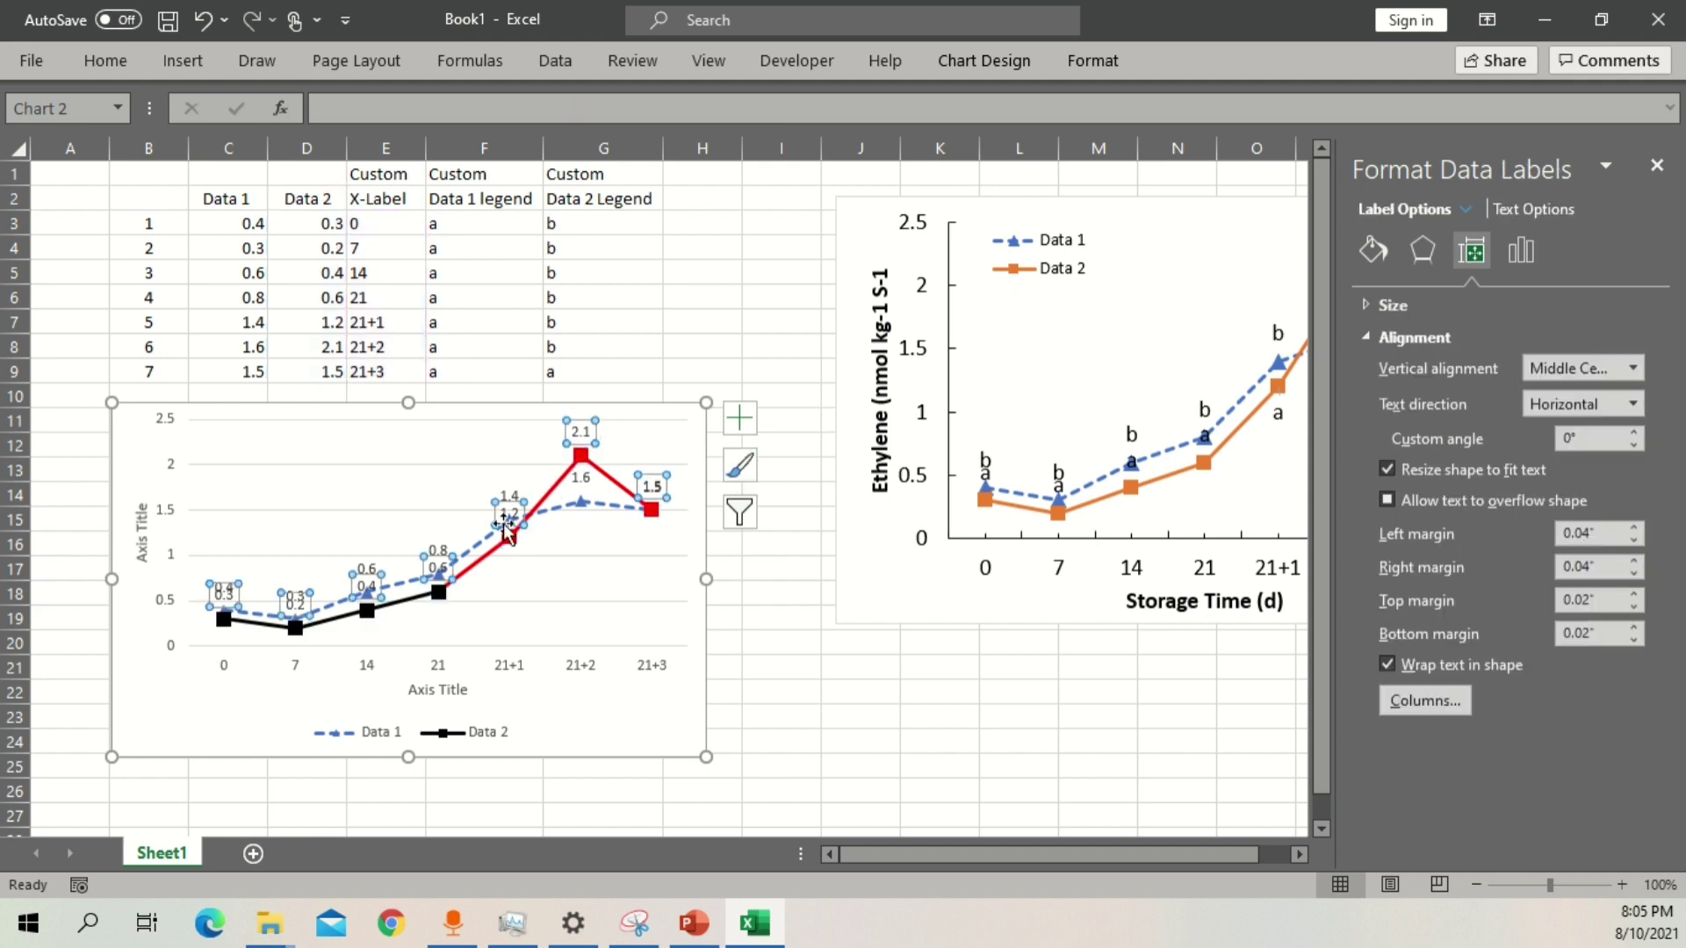
Label the Data 2 points with Value From Cells G3:G9 and turn off Value.
{"action": "left_click", "coordinate": [1524, 250]}
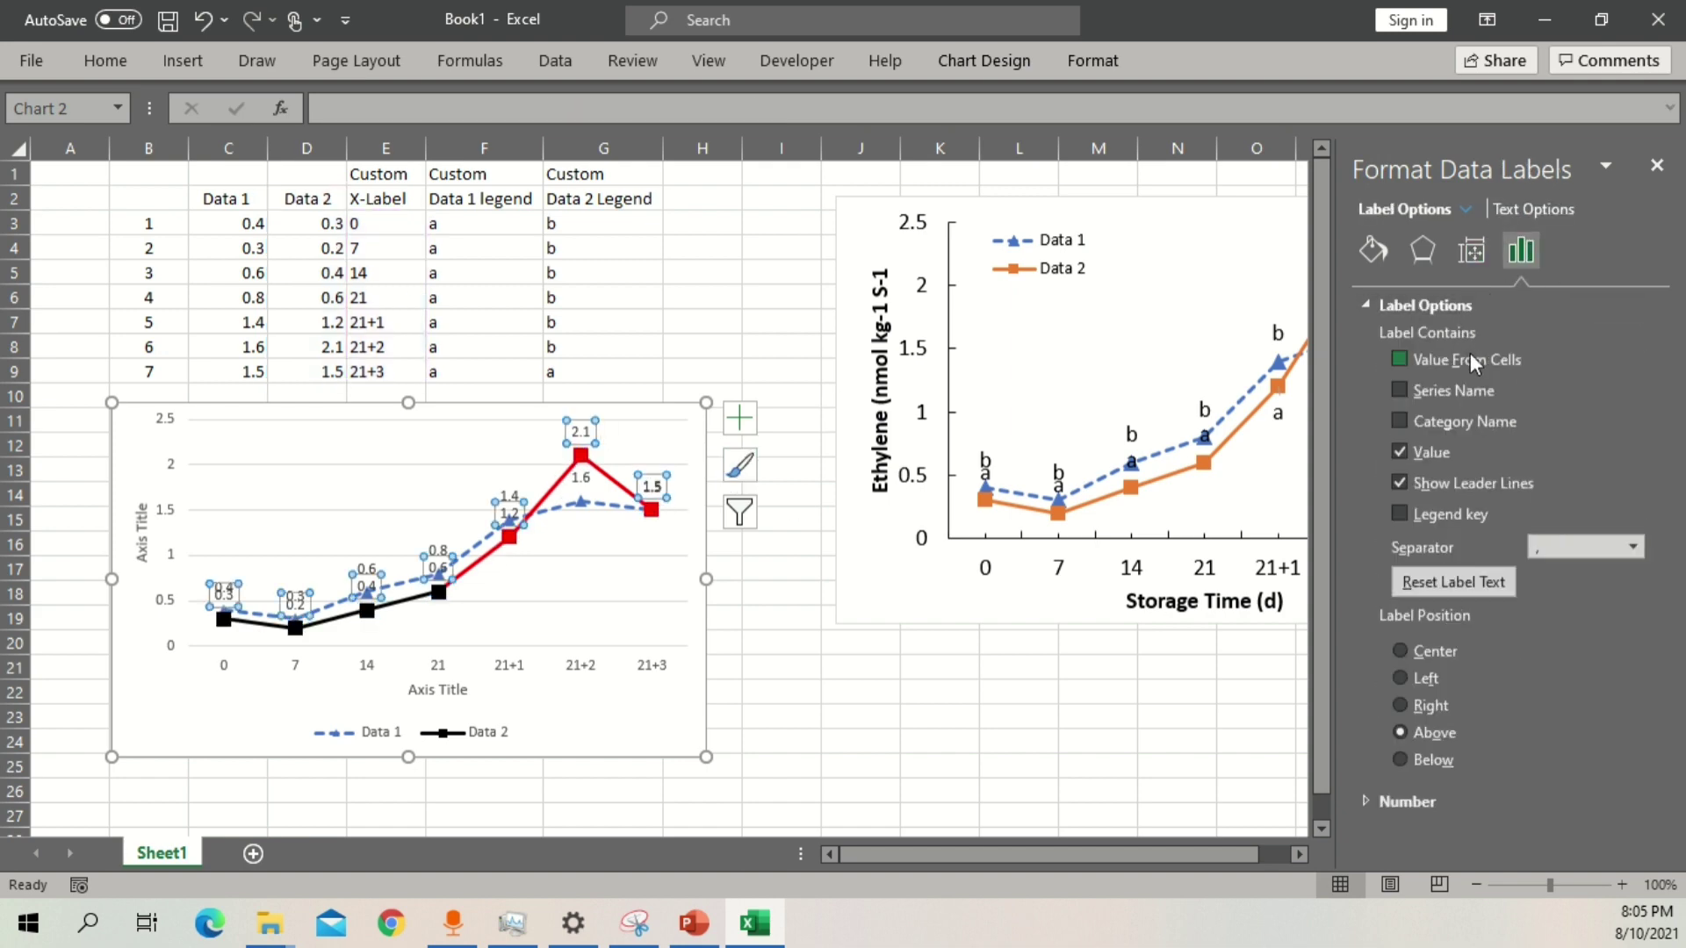
{"action": "left_click", "coordinate": [1399, 361]}
{"action": "left_click_drag", "start_coordinate": [584, 227], "coordinate": [587, 370]}
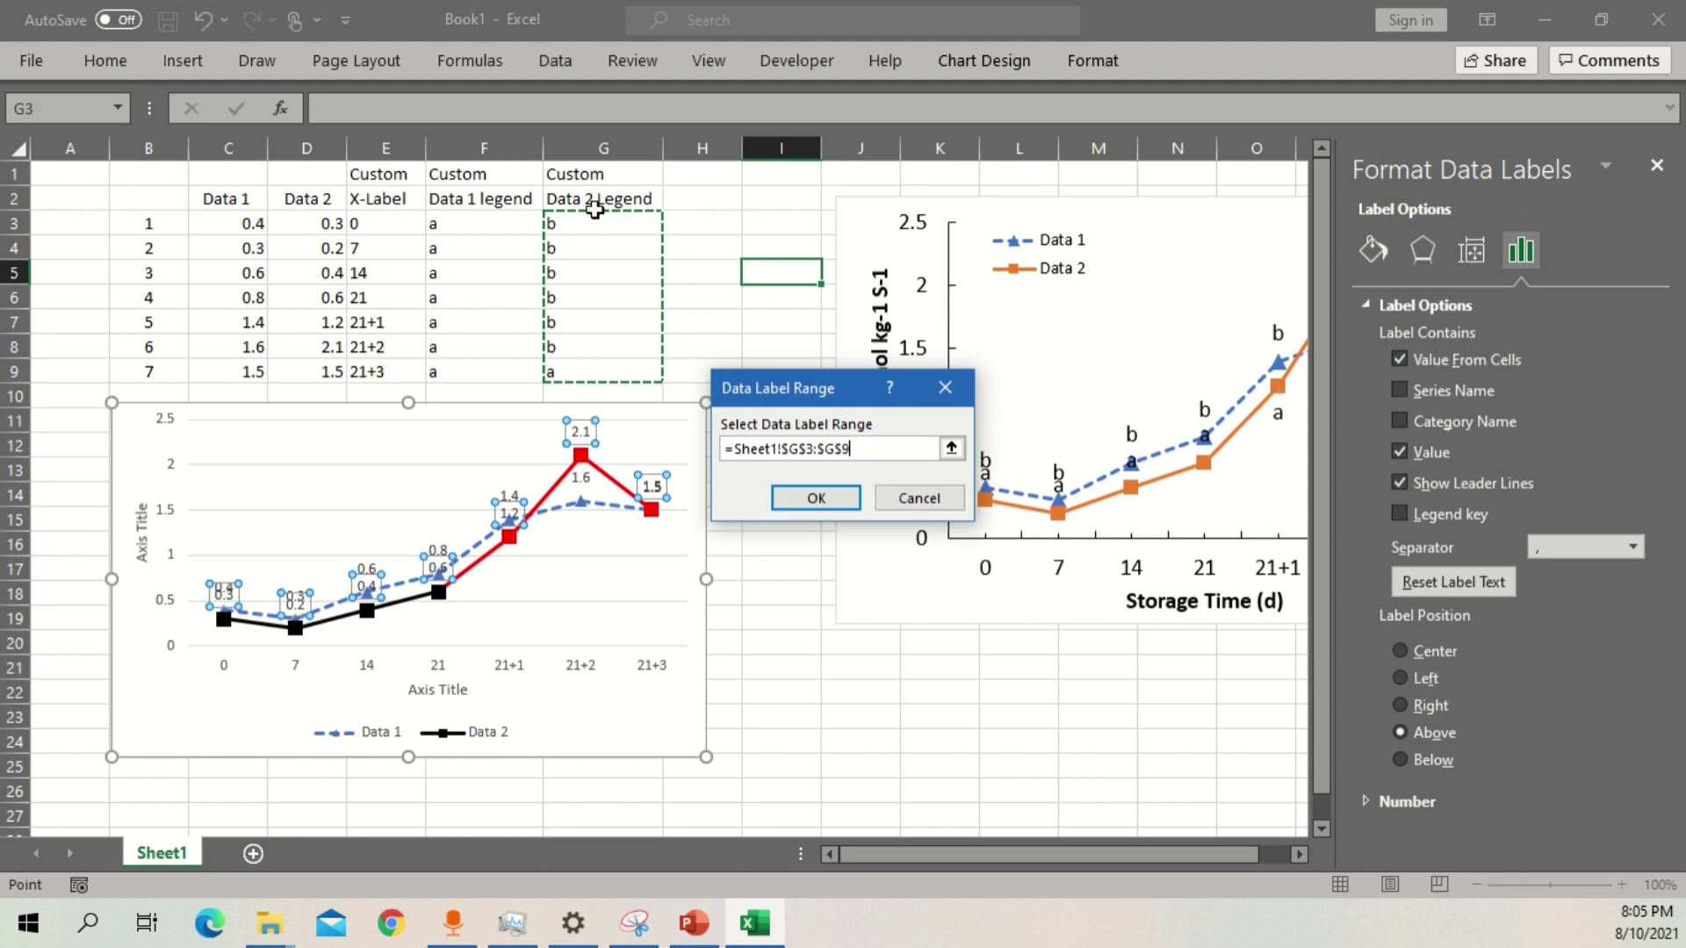
{"action": "left_click", "coordinate": [833, 498]}
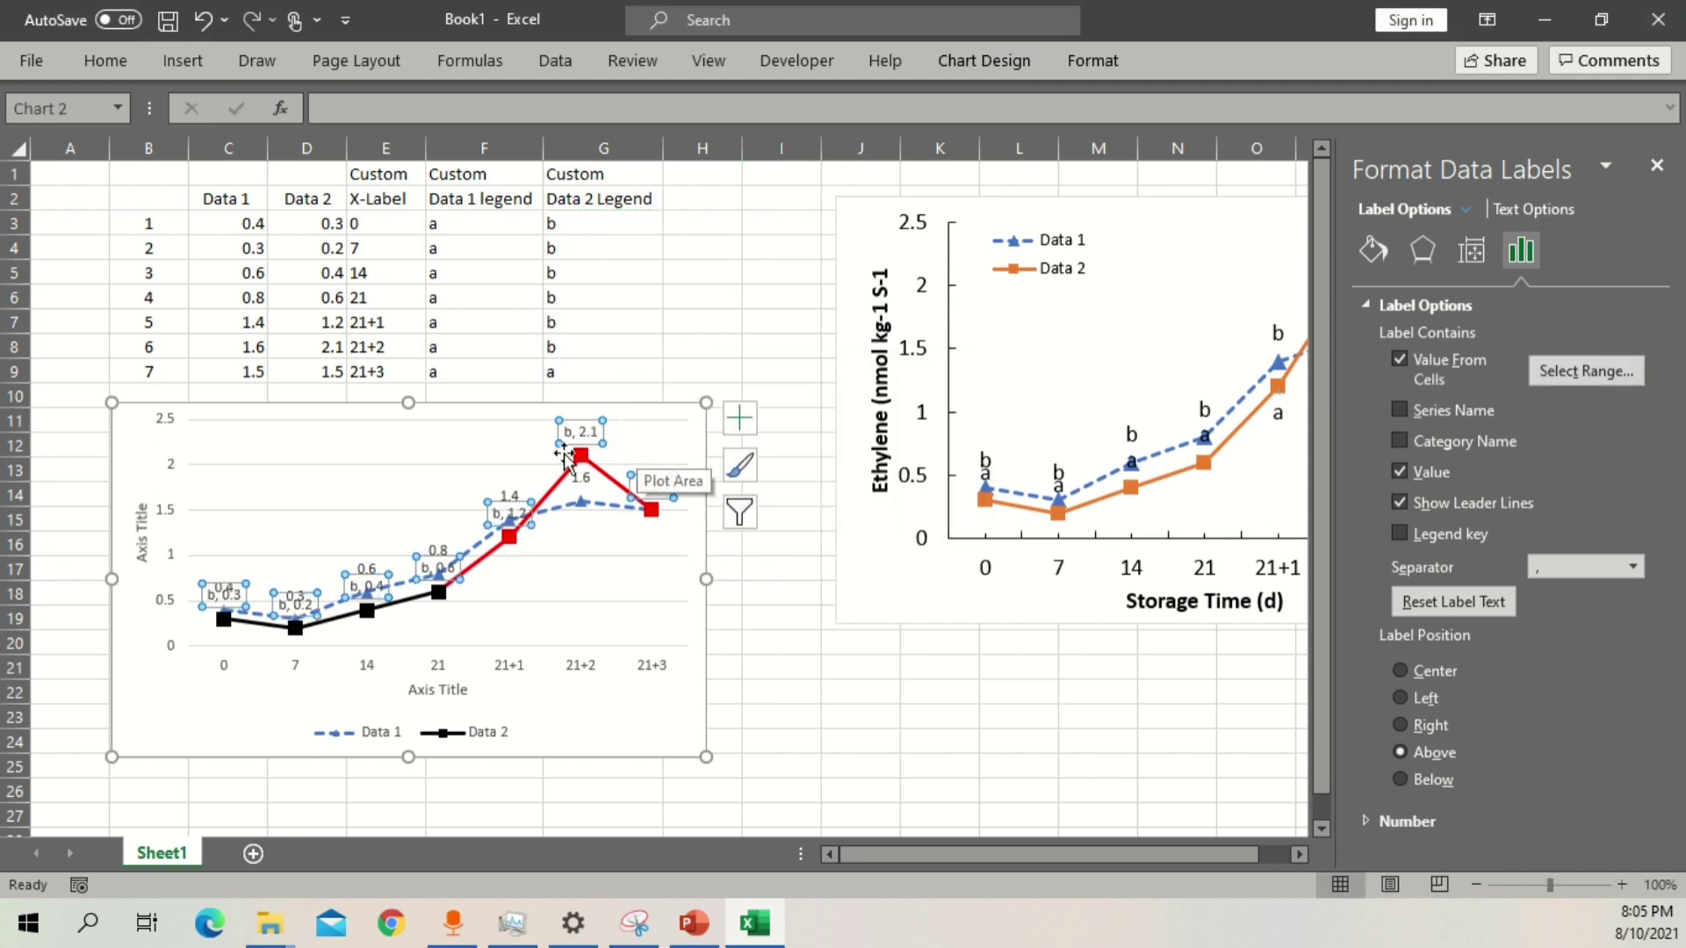
{"action": "left_click", "coordinate": [1402, 472]}
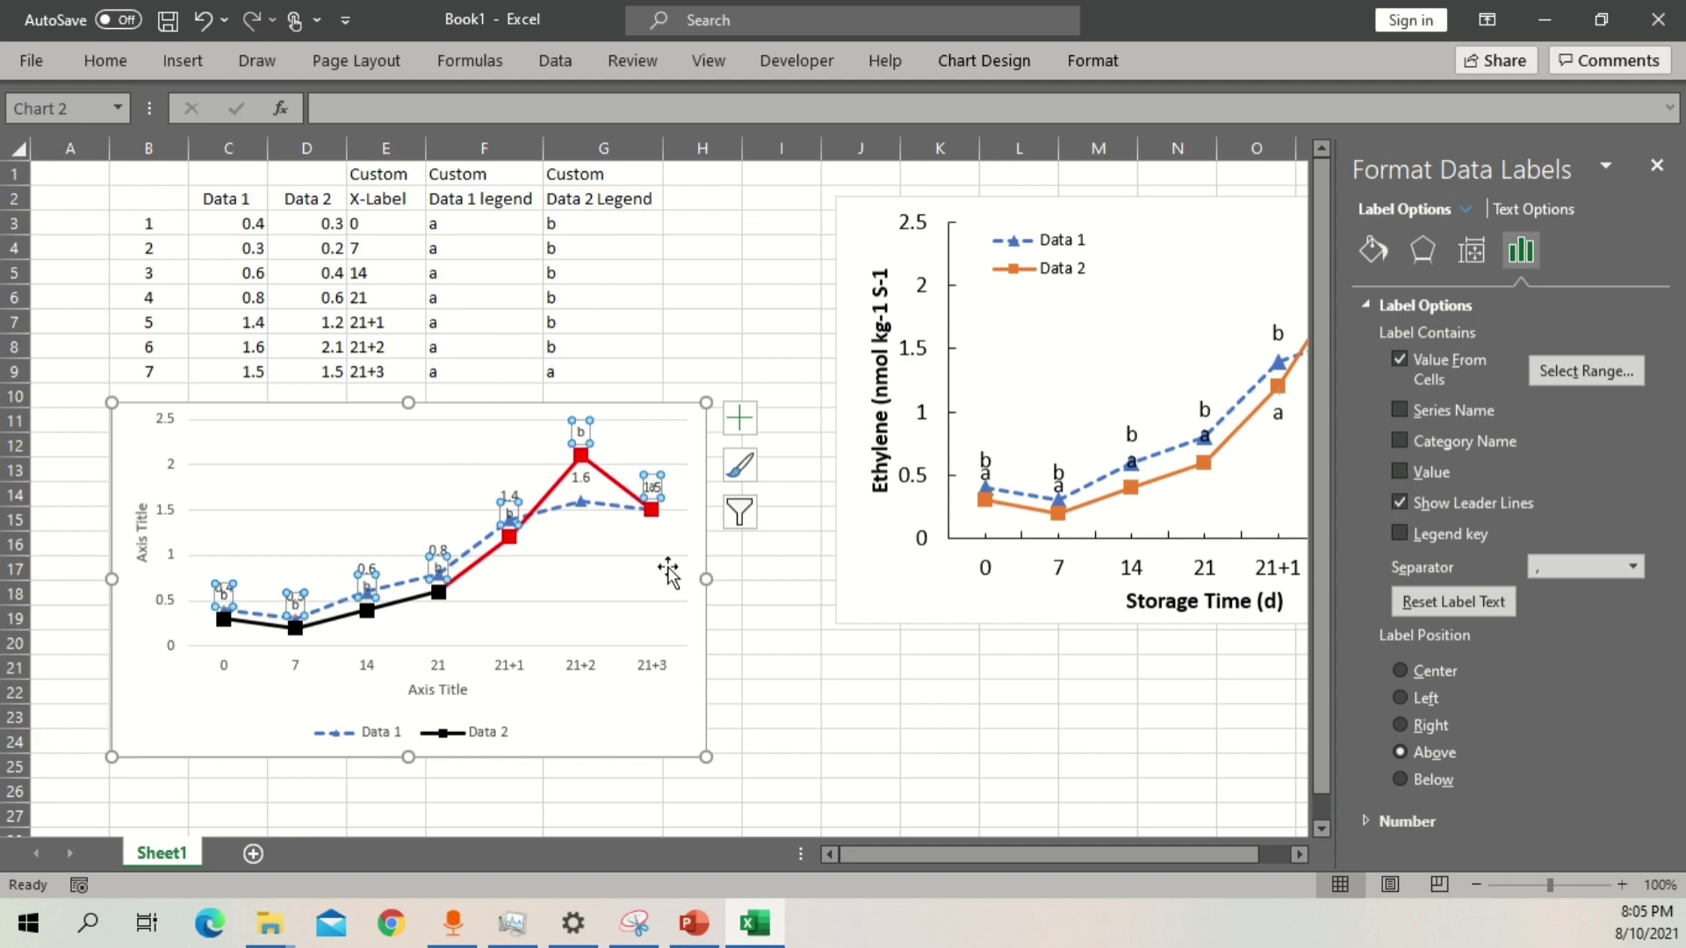
{"action": "key", "text": "ctrl+z"}
{"action": "key", "text": "ctrl+z"}
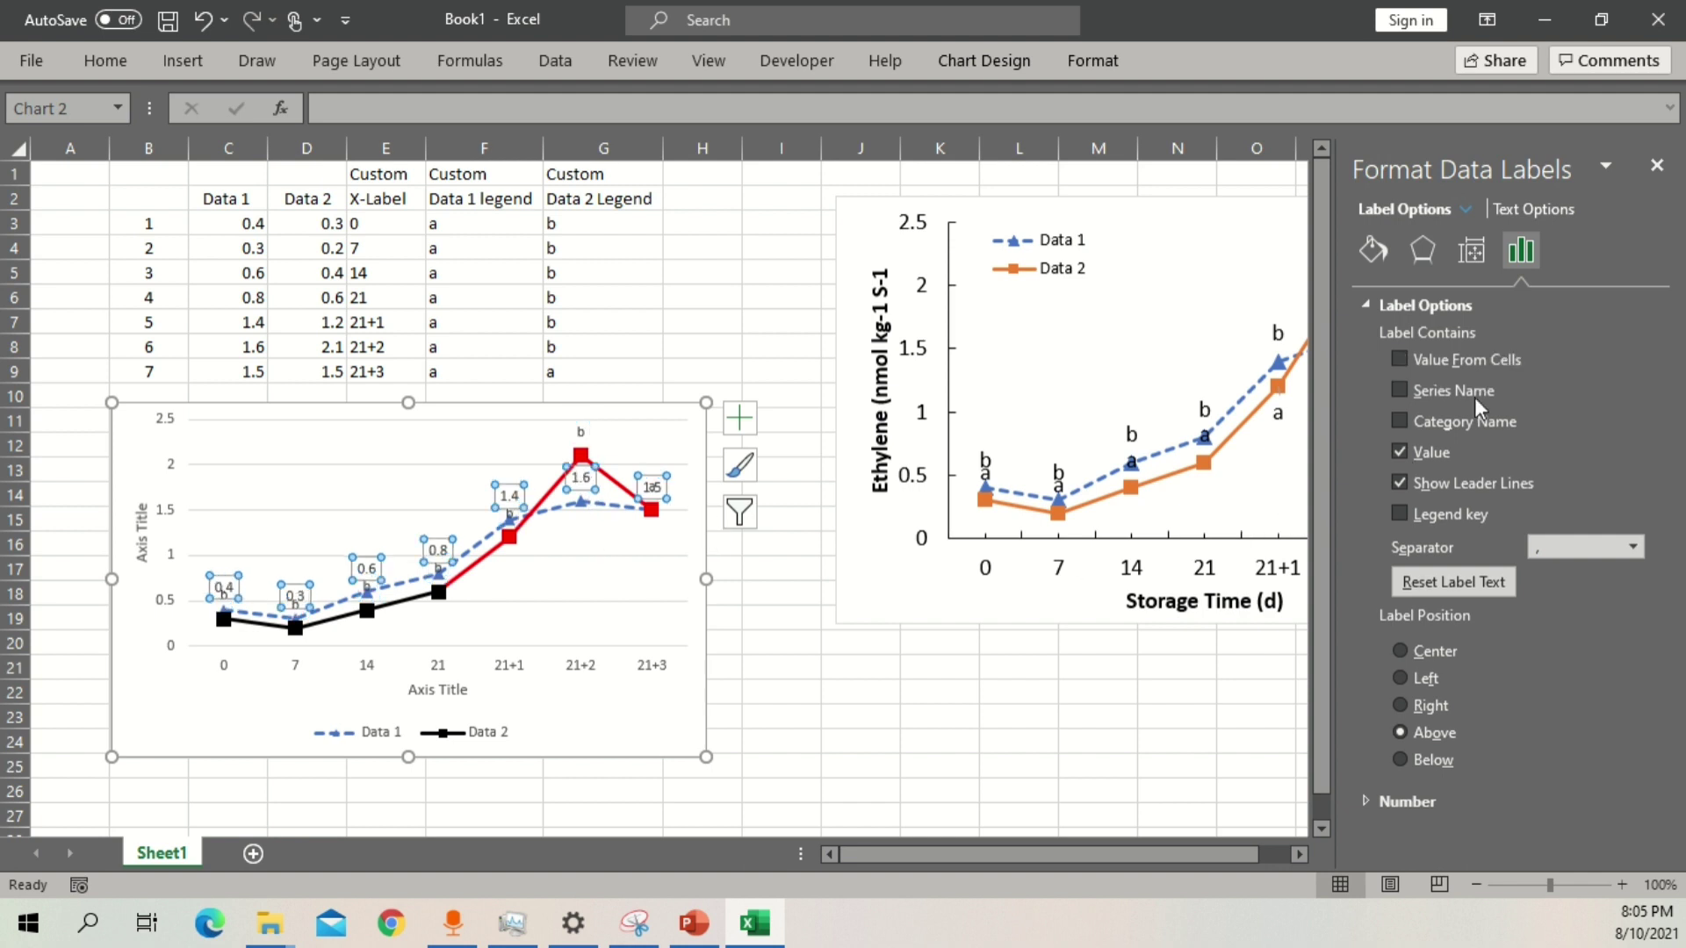
Label the Data 1 points with Value From Cells F3:F9 and turn off Value.
{"action": "left_click", "coordinate": [1467, 360]}
{"action": "left_click_drag", "start_coordinate": [443, 226], "coordinate": [466, 370]}
{"action": "left_click", "coordinate": [904, 493]}
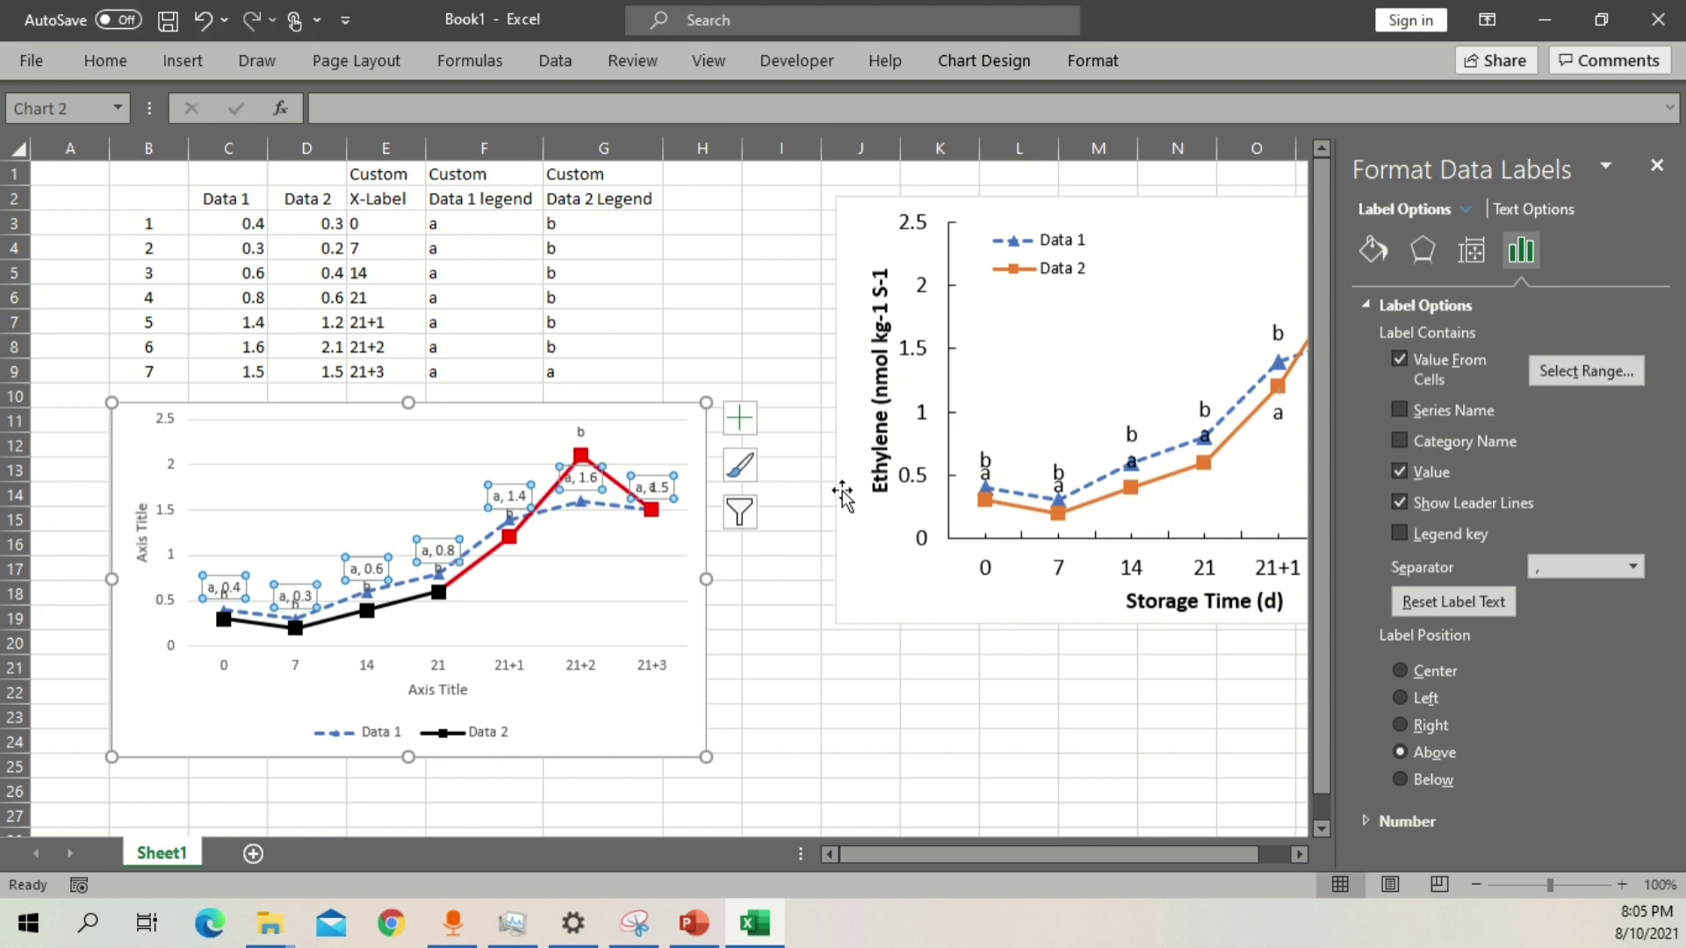
{"action": "left_click", "coordinate": [1402, 473]}
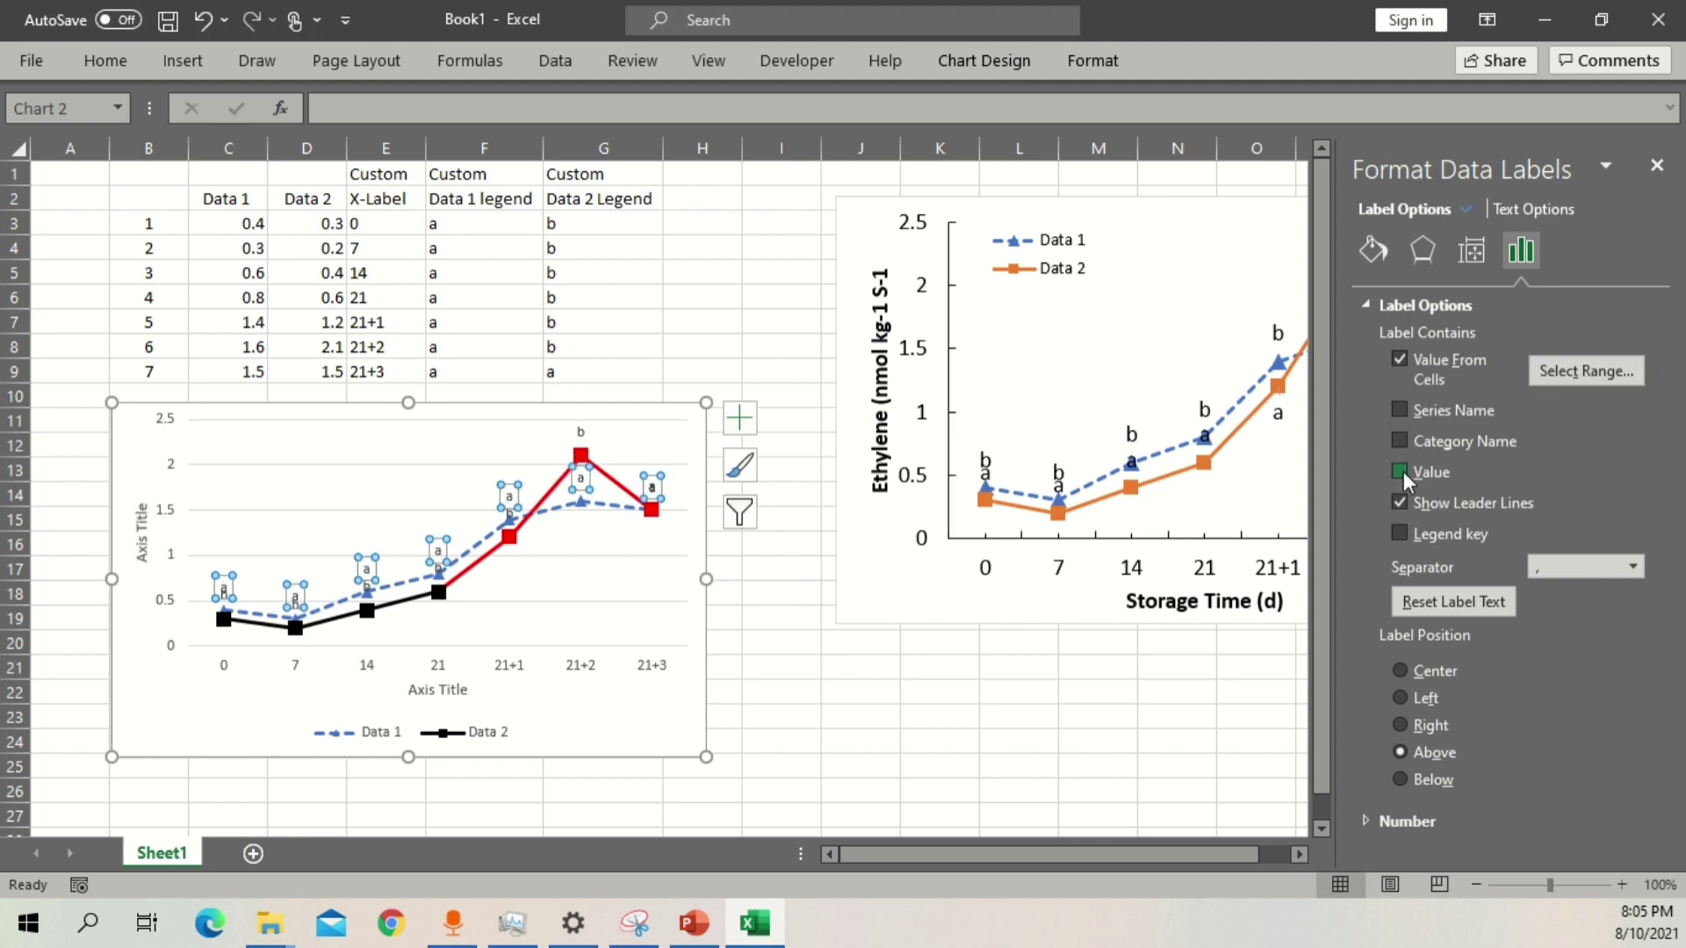
Drag the Data 1 label at 21+3 below its point.
{"action": "left_click", "coordinate": [607, 575]}
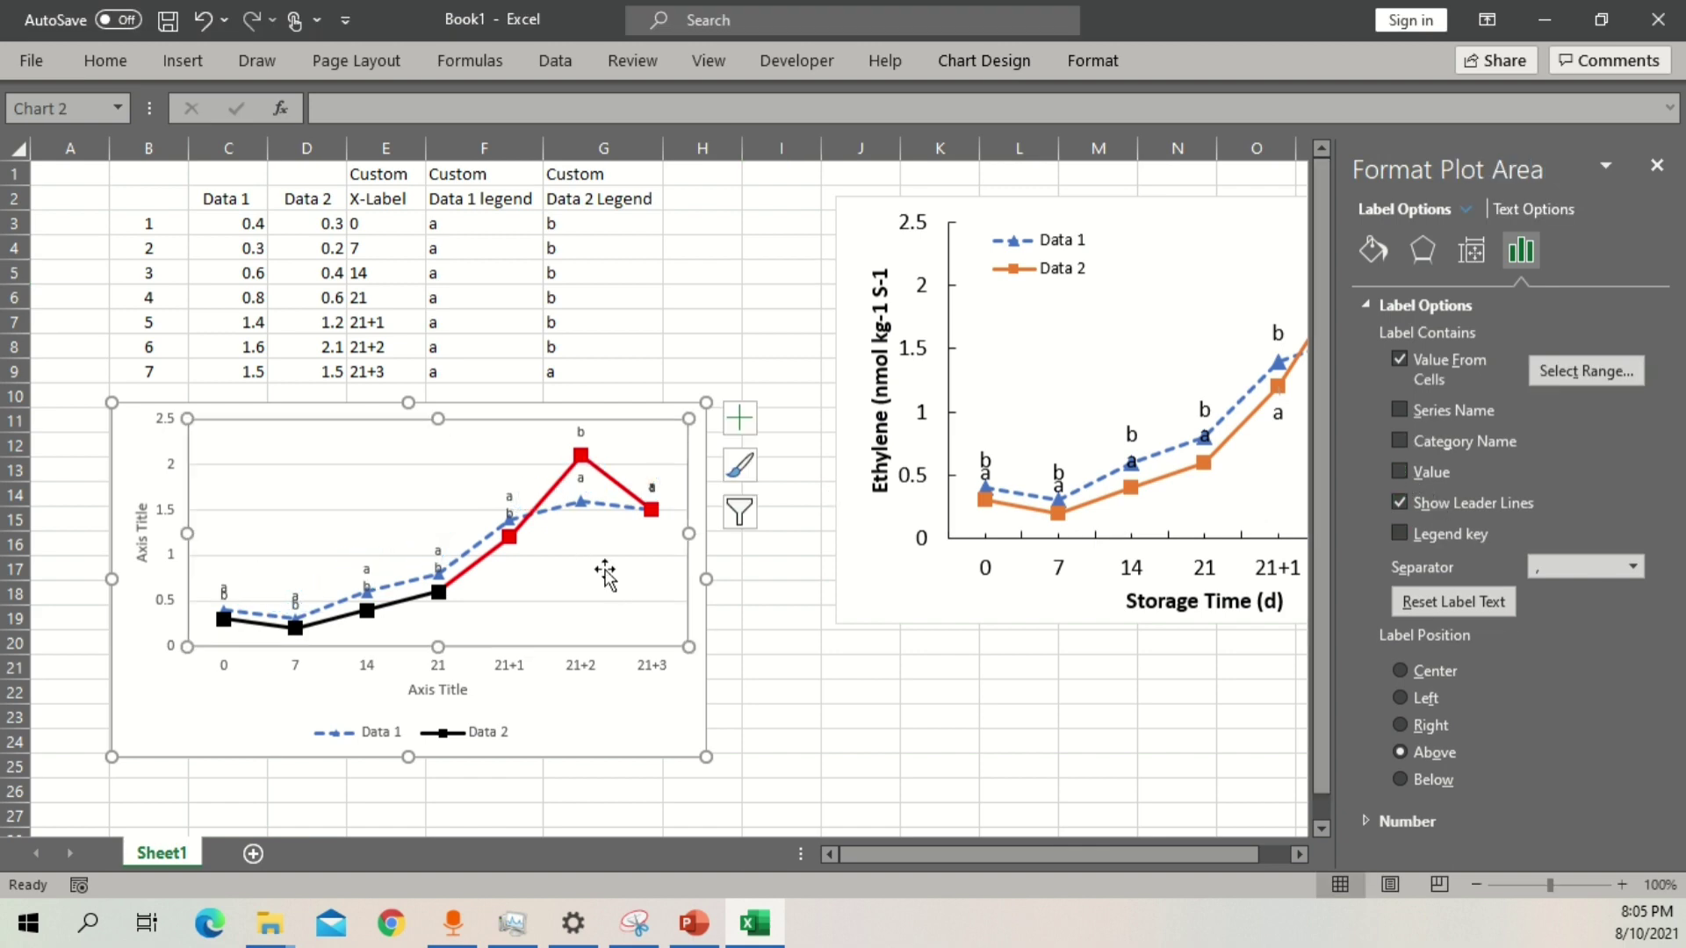
{"action": "left_click", "coordinate": [580, 478]}
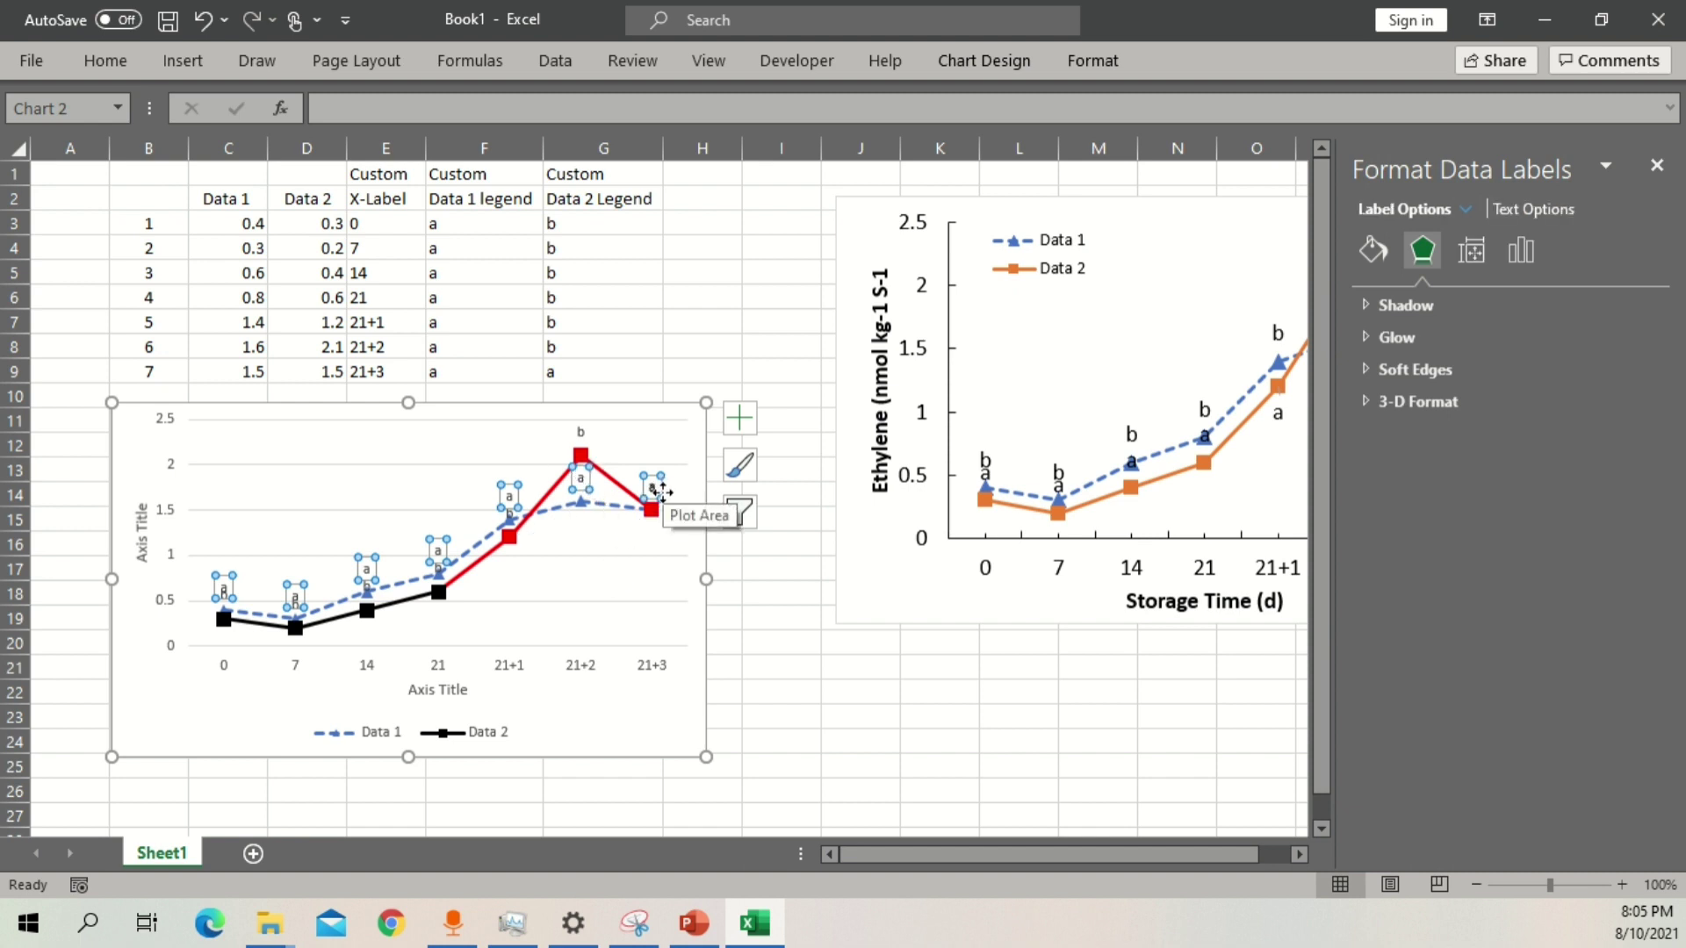
{"action": "left_click", "coordinate": [632, 571]}
{"action": "left_click", "coordinate": [655, 492]}
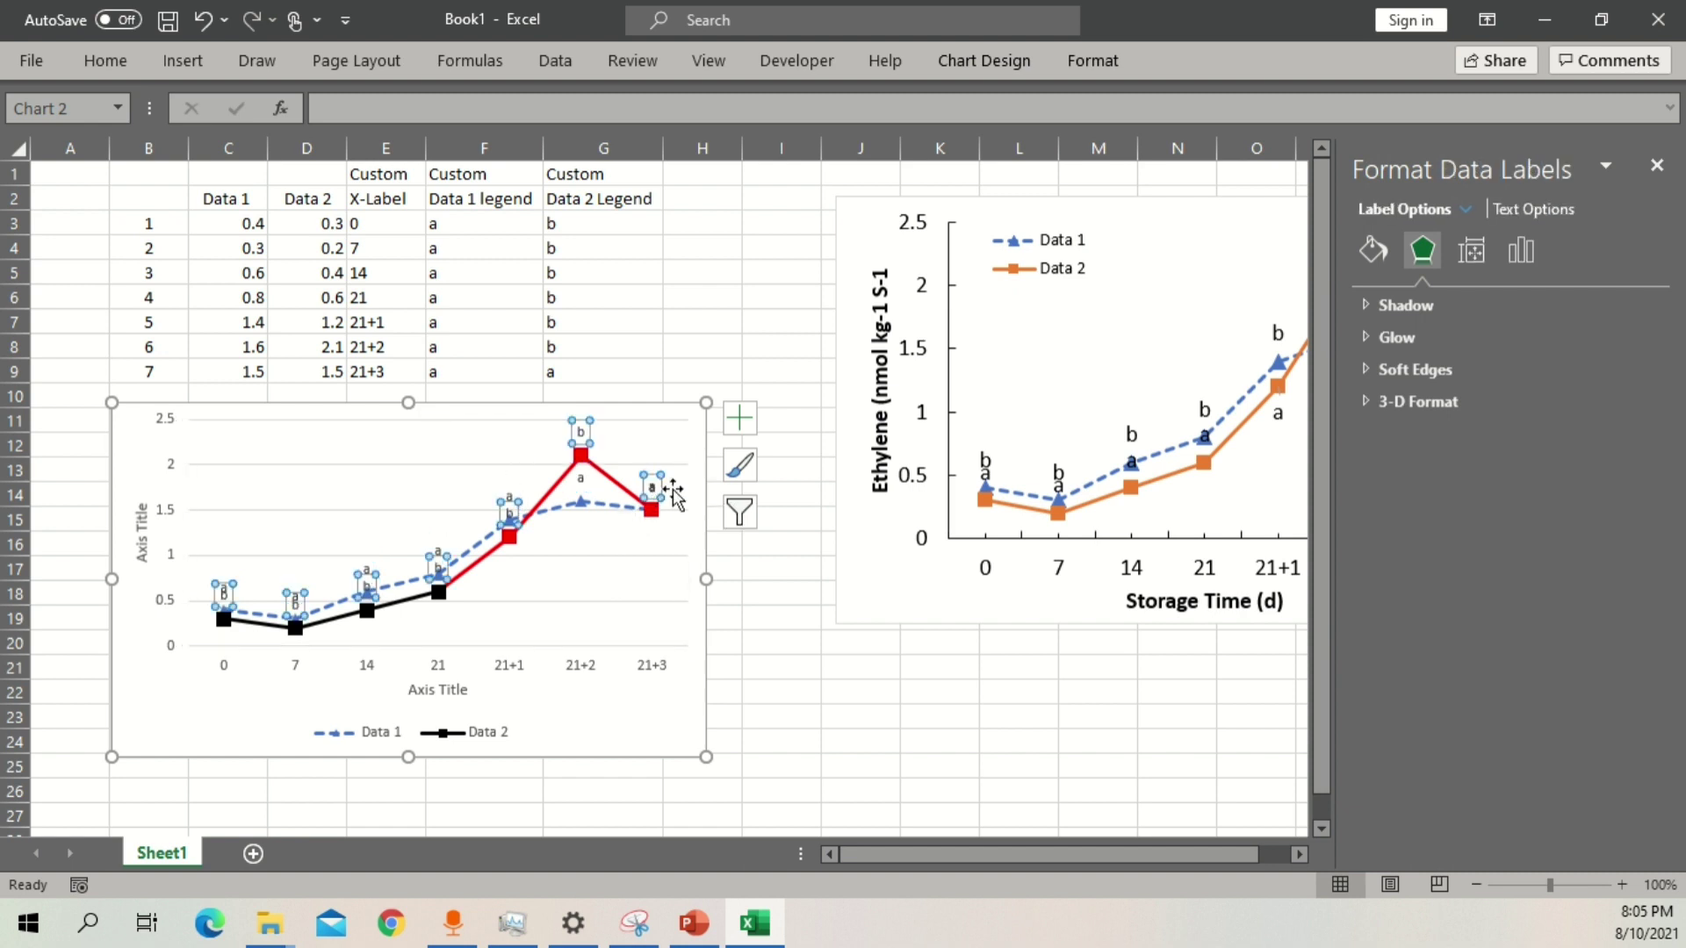
{"action": "left_click", "coordinate": [654, 486]}
{"action": "left_click_drag", "start_coordinate": [661, 488], "coordinate": [657, 534]}
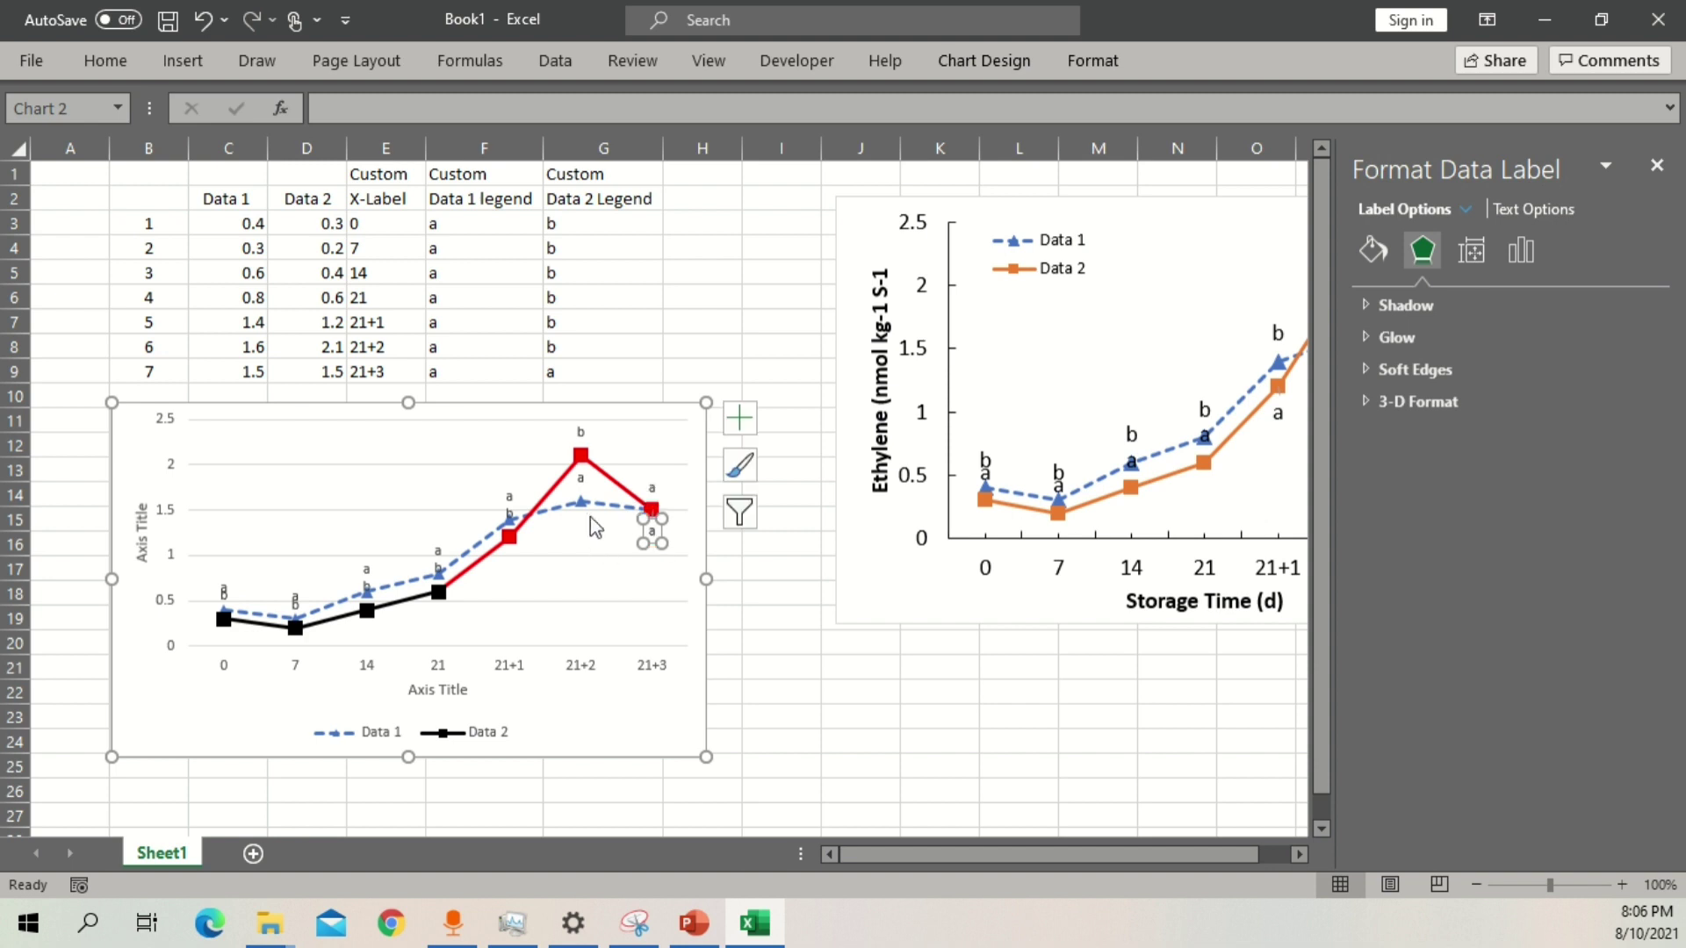
Move the Data 1 labels at 21+2 and 21+1 below their points.
{"action": "left_click", "coordinate": [584, 483]}
{"action": "left_click", "coordinate": [584, 482]}
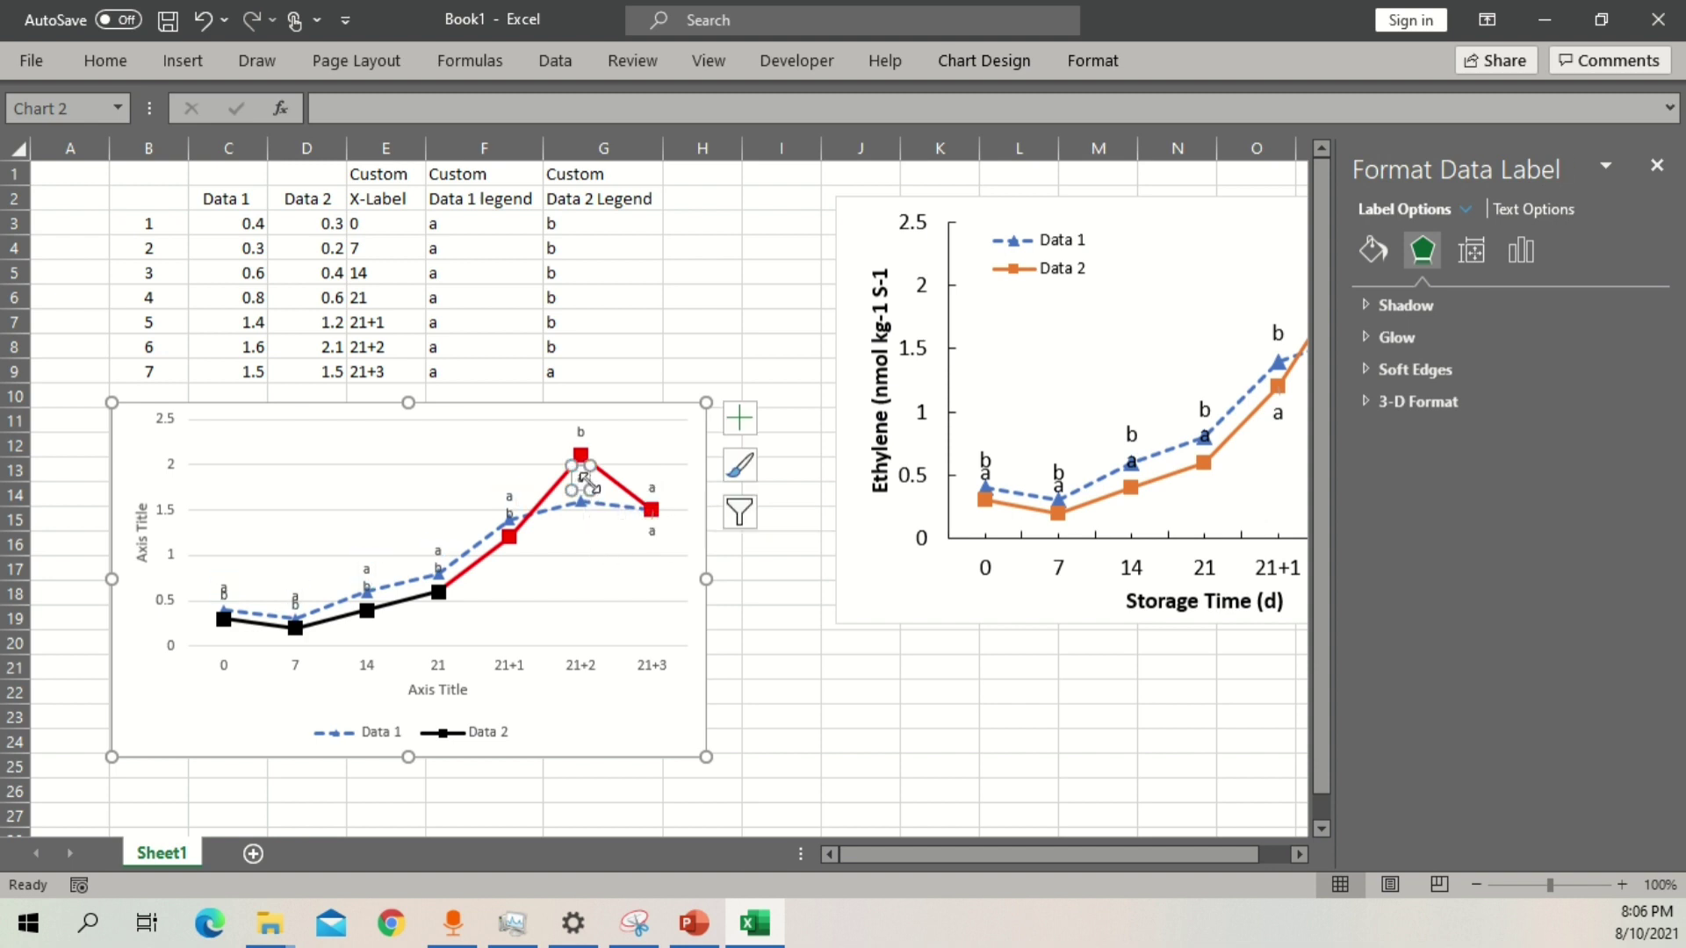
{"action": "left_click_drag", "start_coordinate": [589, 478], "coordinate": [588, 524]}
{"action": "left_click", "coordinate": [510, 497]}
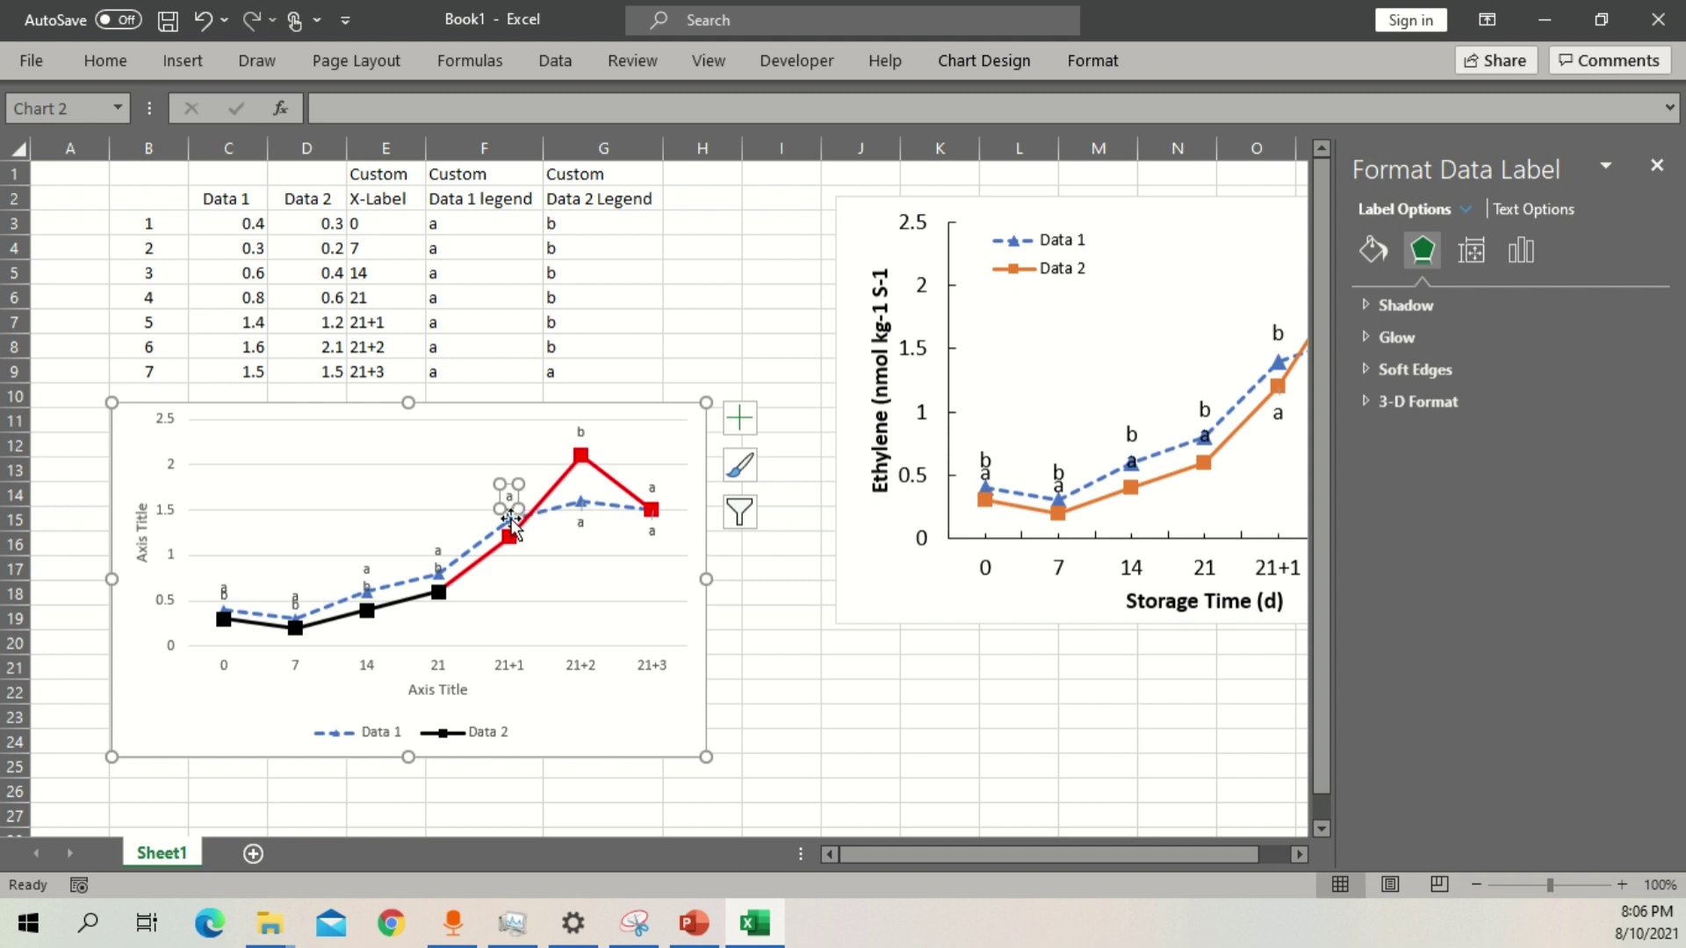
{"action": "left_click", "coordinate": [511, 515]}
{"action": "left_click", "coordinate": [516, 517]}
{"action": "left_click_drag", "start_coordinate": [517, 516], "coordinate": [517, 564]}
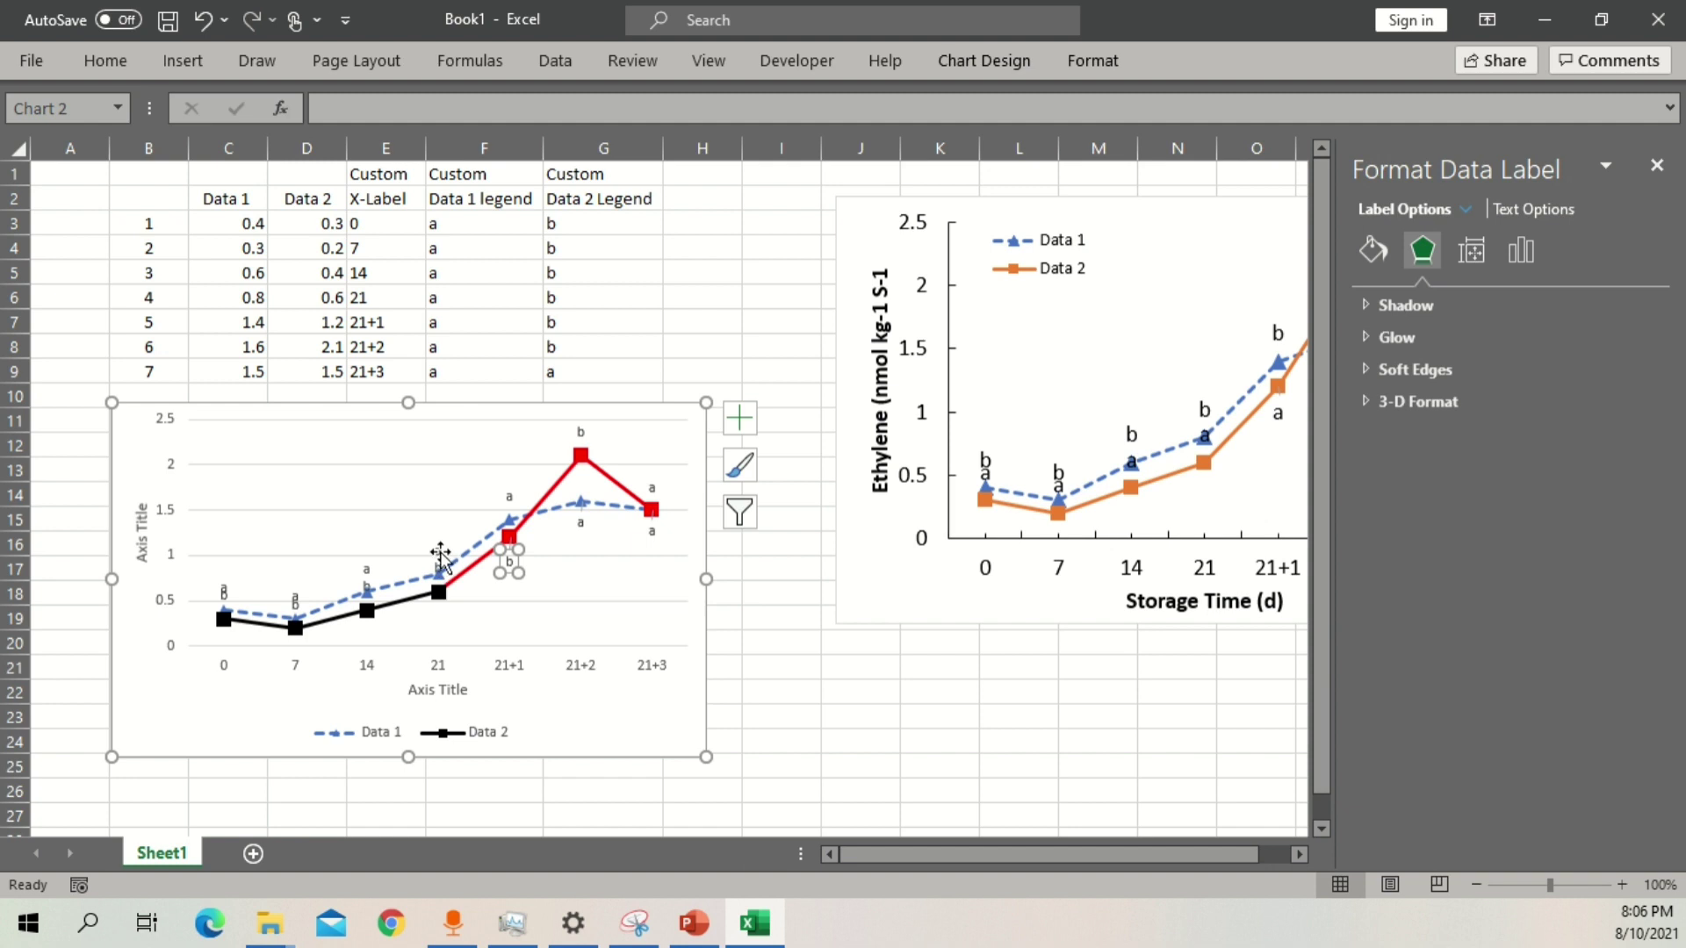
Move the Data 2 'b' labels at 21 and 0 below their markers.
{"action": "left_click", "coordinate": [420, 601]}
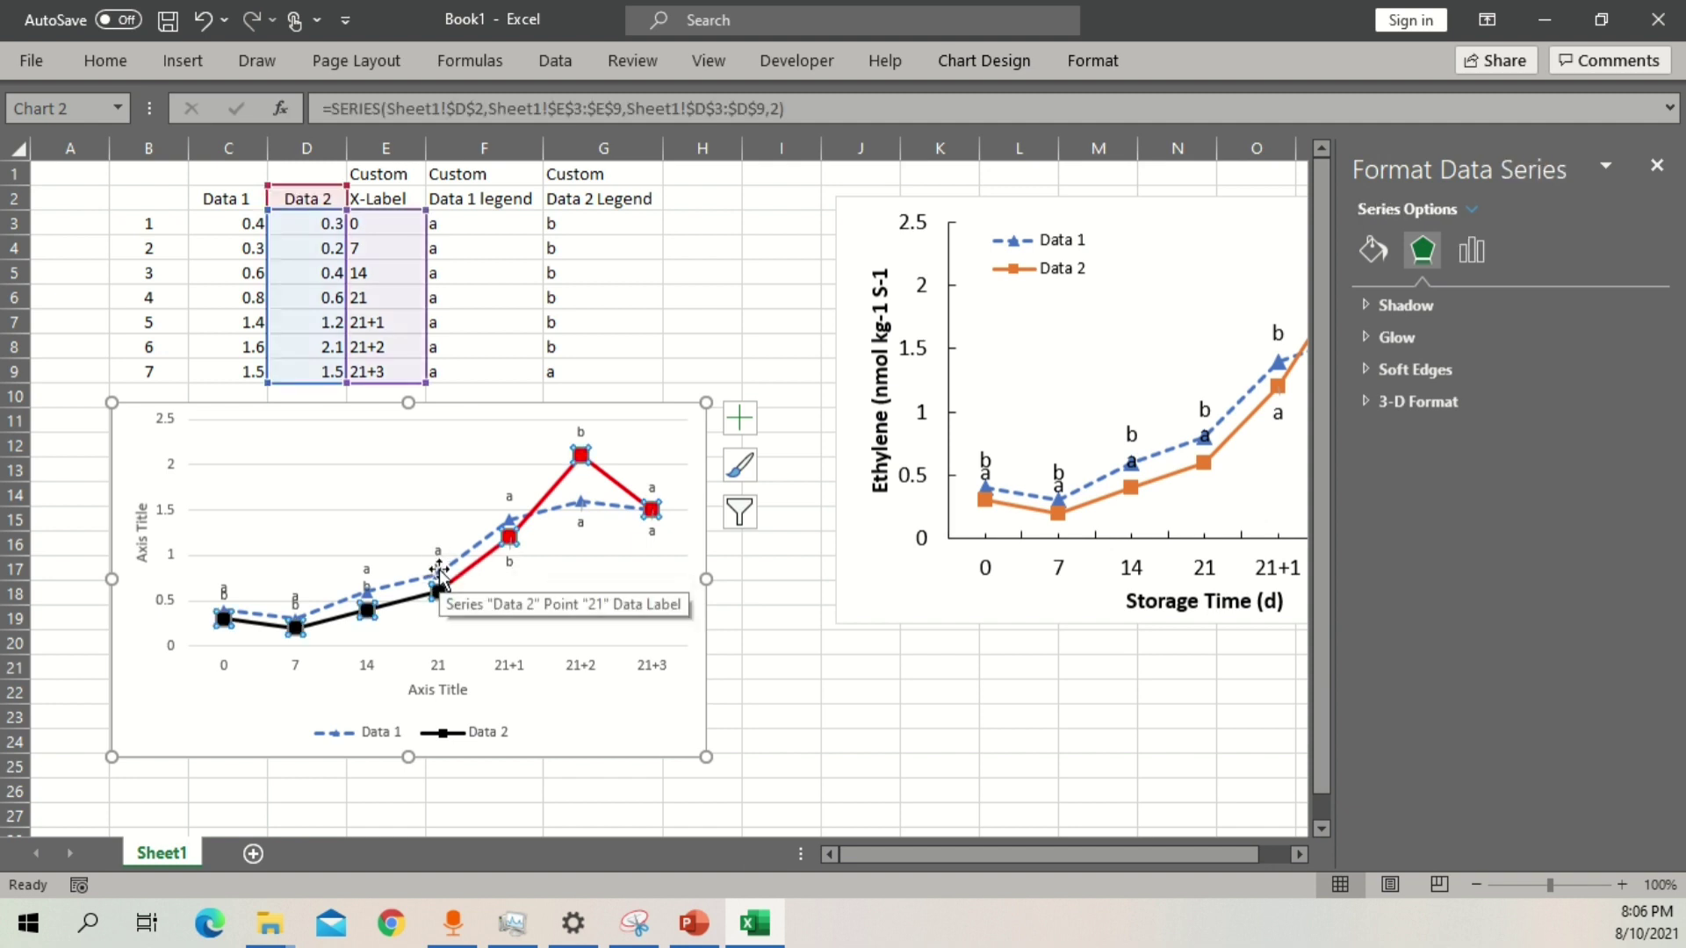
{"action": "left_click", "coordinate": [439, 564]}
{"action": "left_click", "coordinate": [442, 568]}
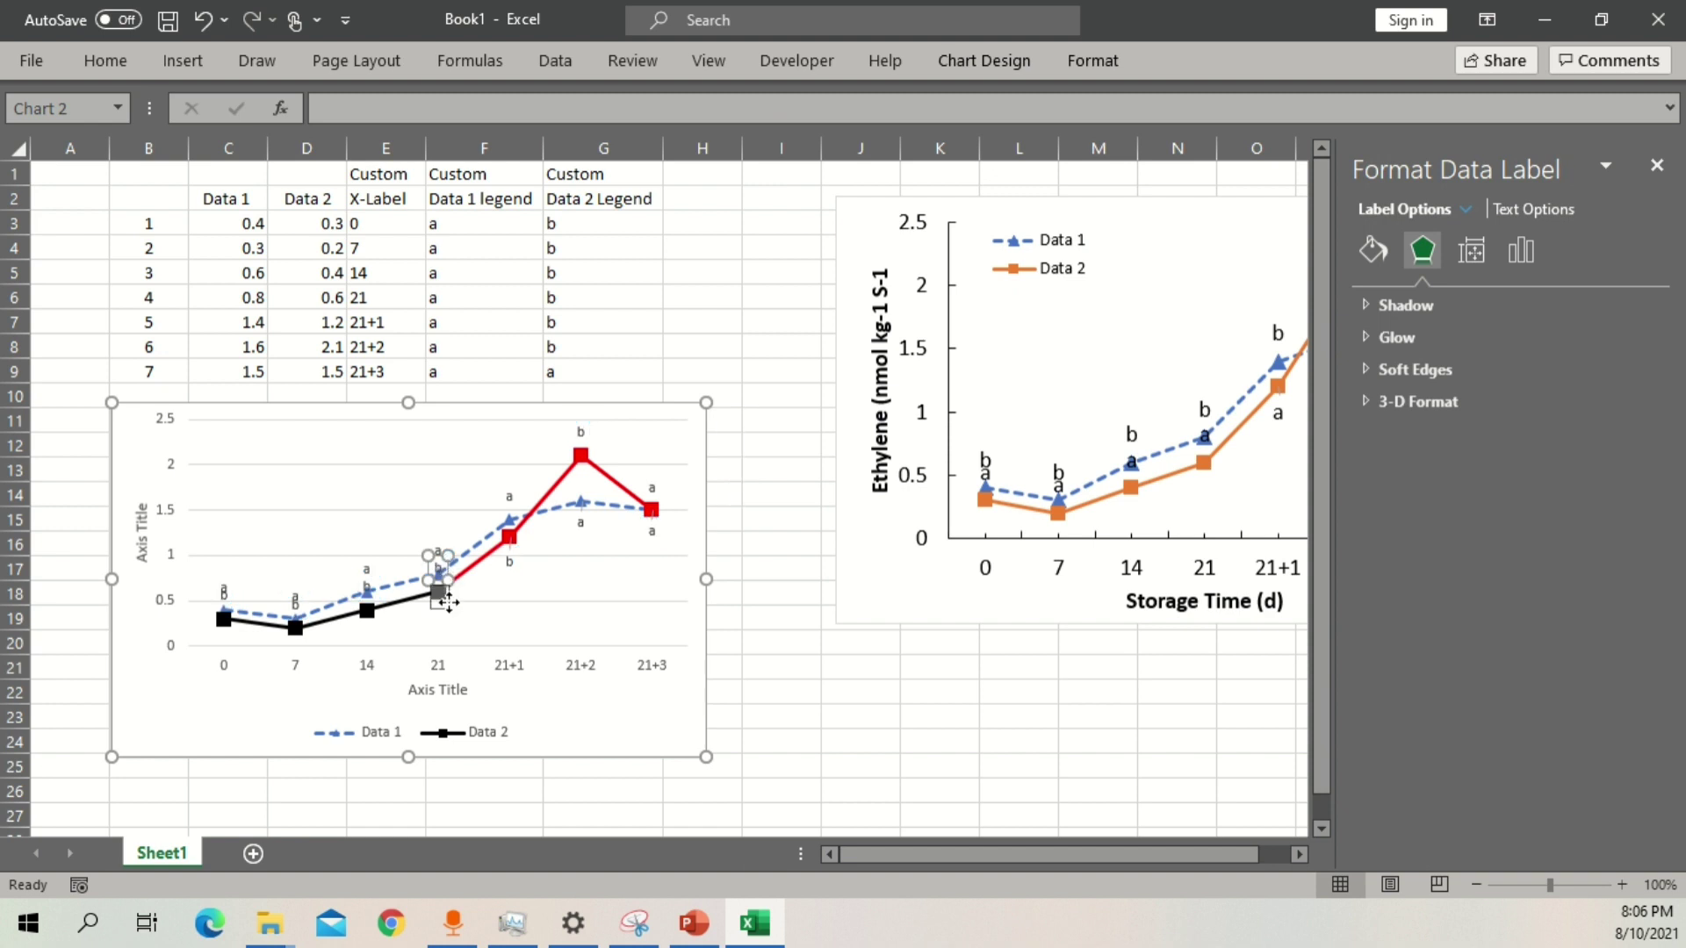
{"action": "left_click_drag", "start_coordinate": [448, 606], "coordinate": [317, 635]}
{"action": "left_click", "coordinate": [369, 588]}
{"action": "left_click", "coordinate": [297, 605]}
{"action": "left_click", "coordinate": [223, 597]}
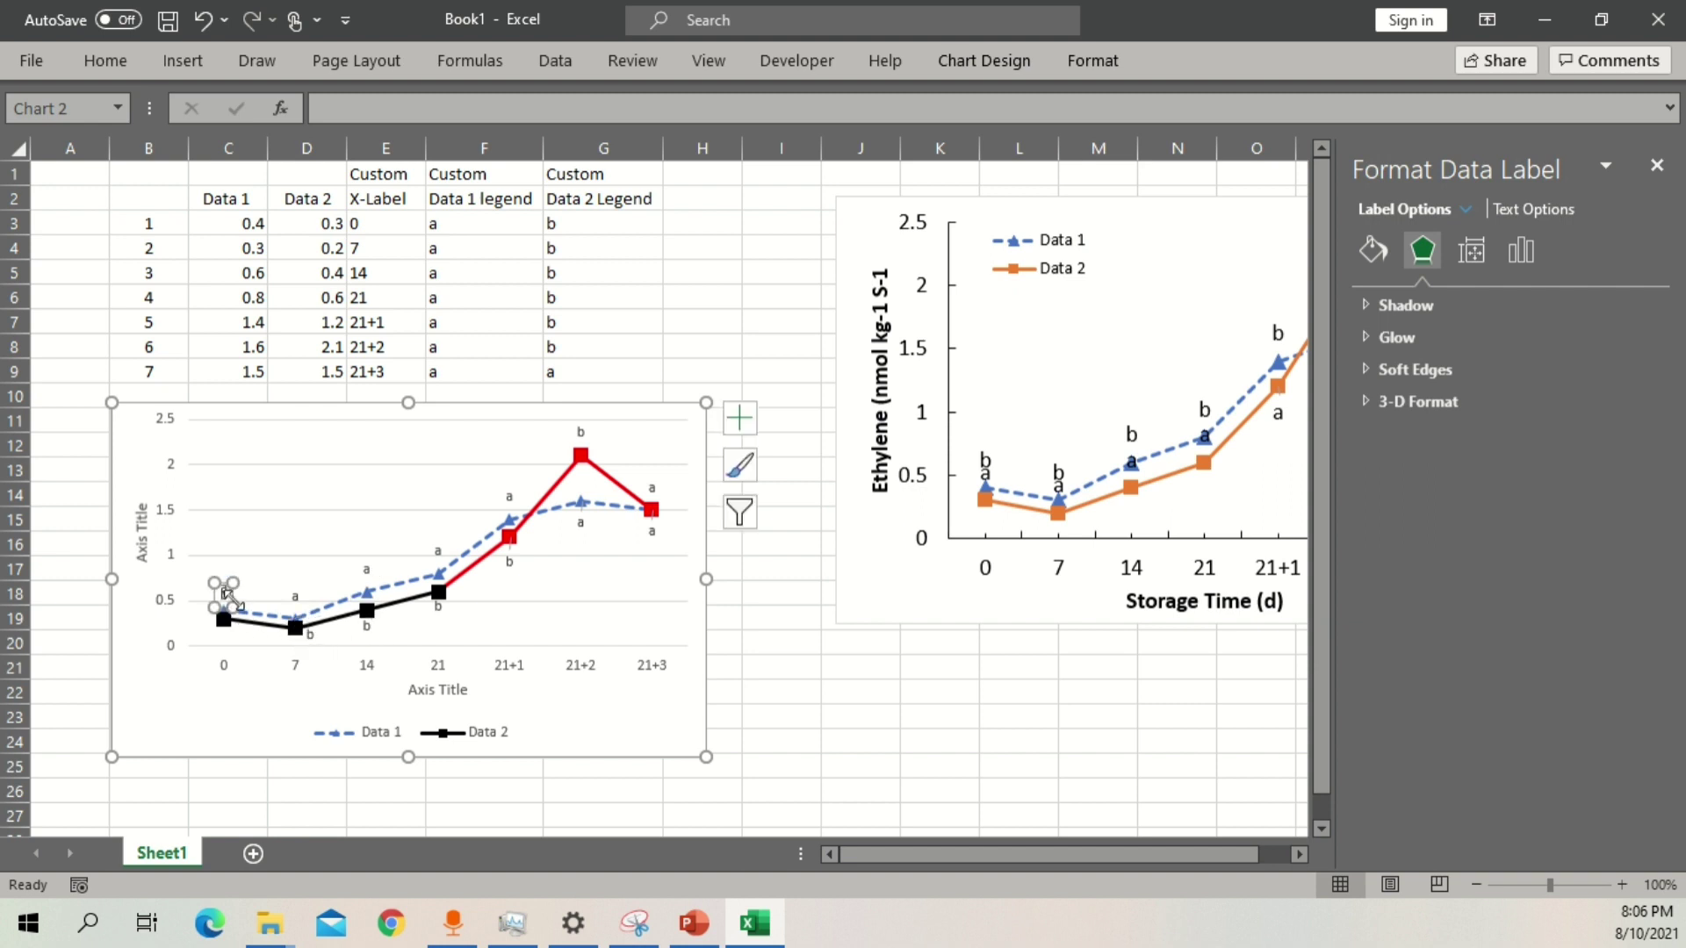
{"action": "left_click_drag", "start_coordinate": [230, 600], "coordinate": [243, 634]}
Paste the right chart's ethylene title into the left vertical axis title at 16 pt.
{"action": "left_click", "coordinate": [883, 411]}
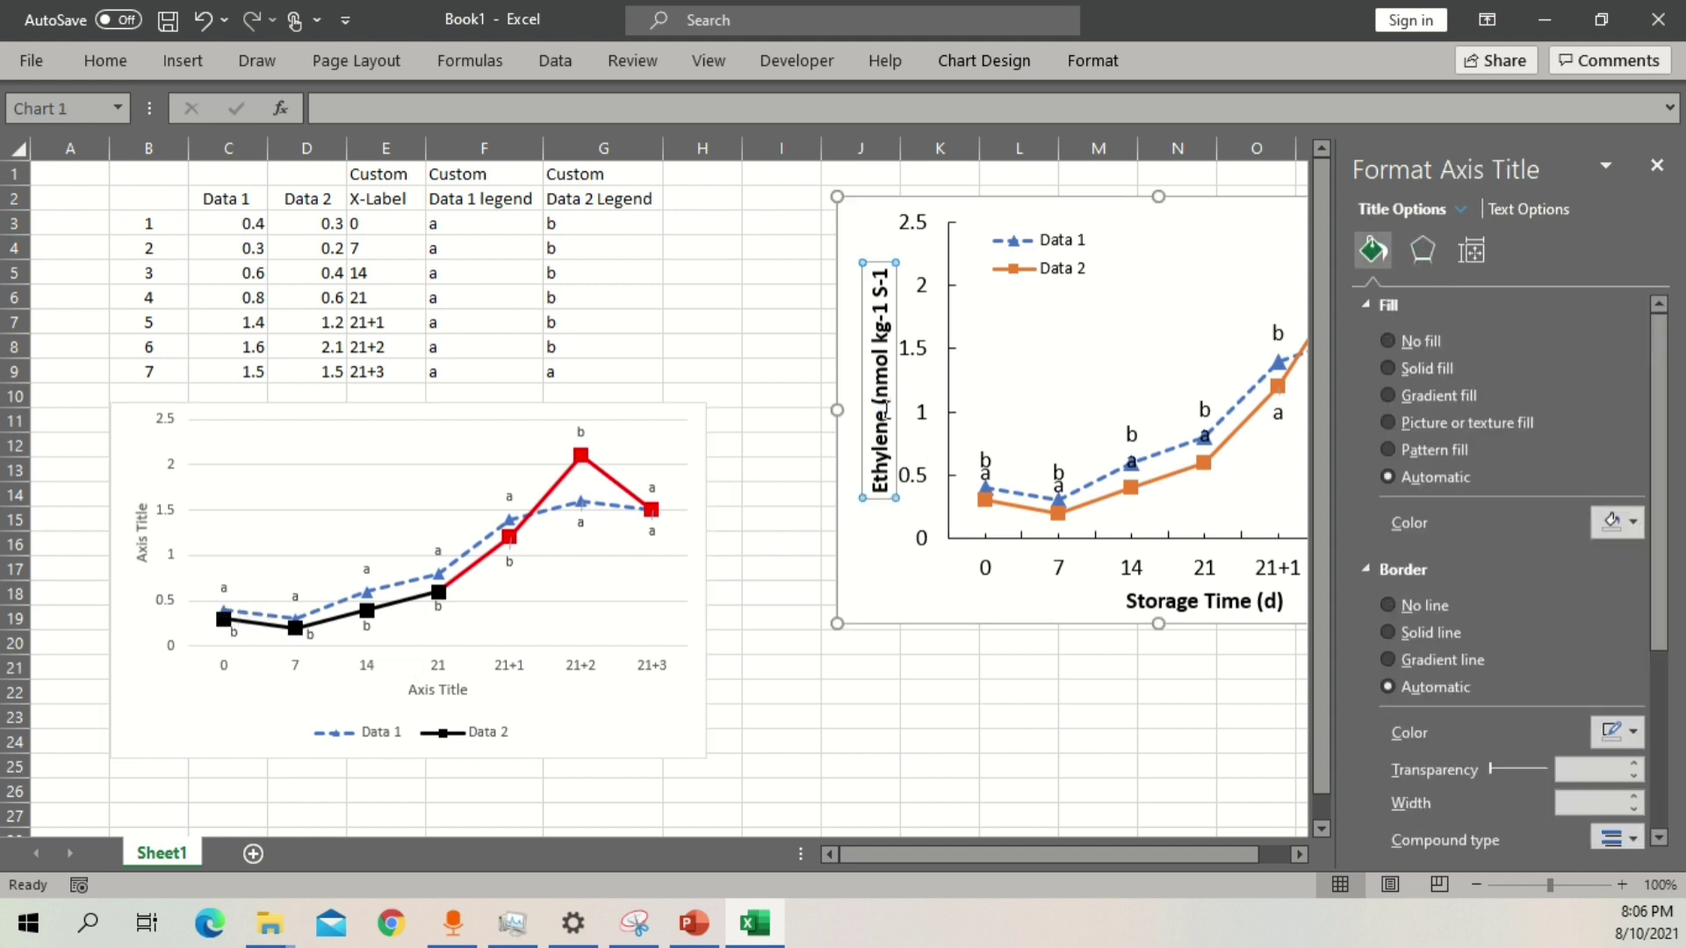
{"action": "left_click_drag", "start_coordinate": [881, 494], "coordinate": [881, 264]}
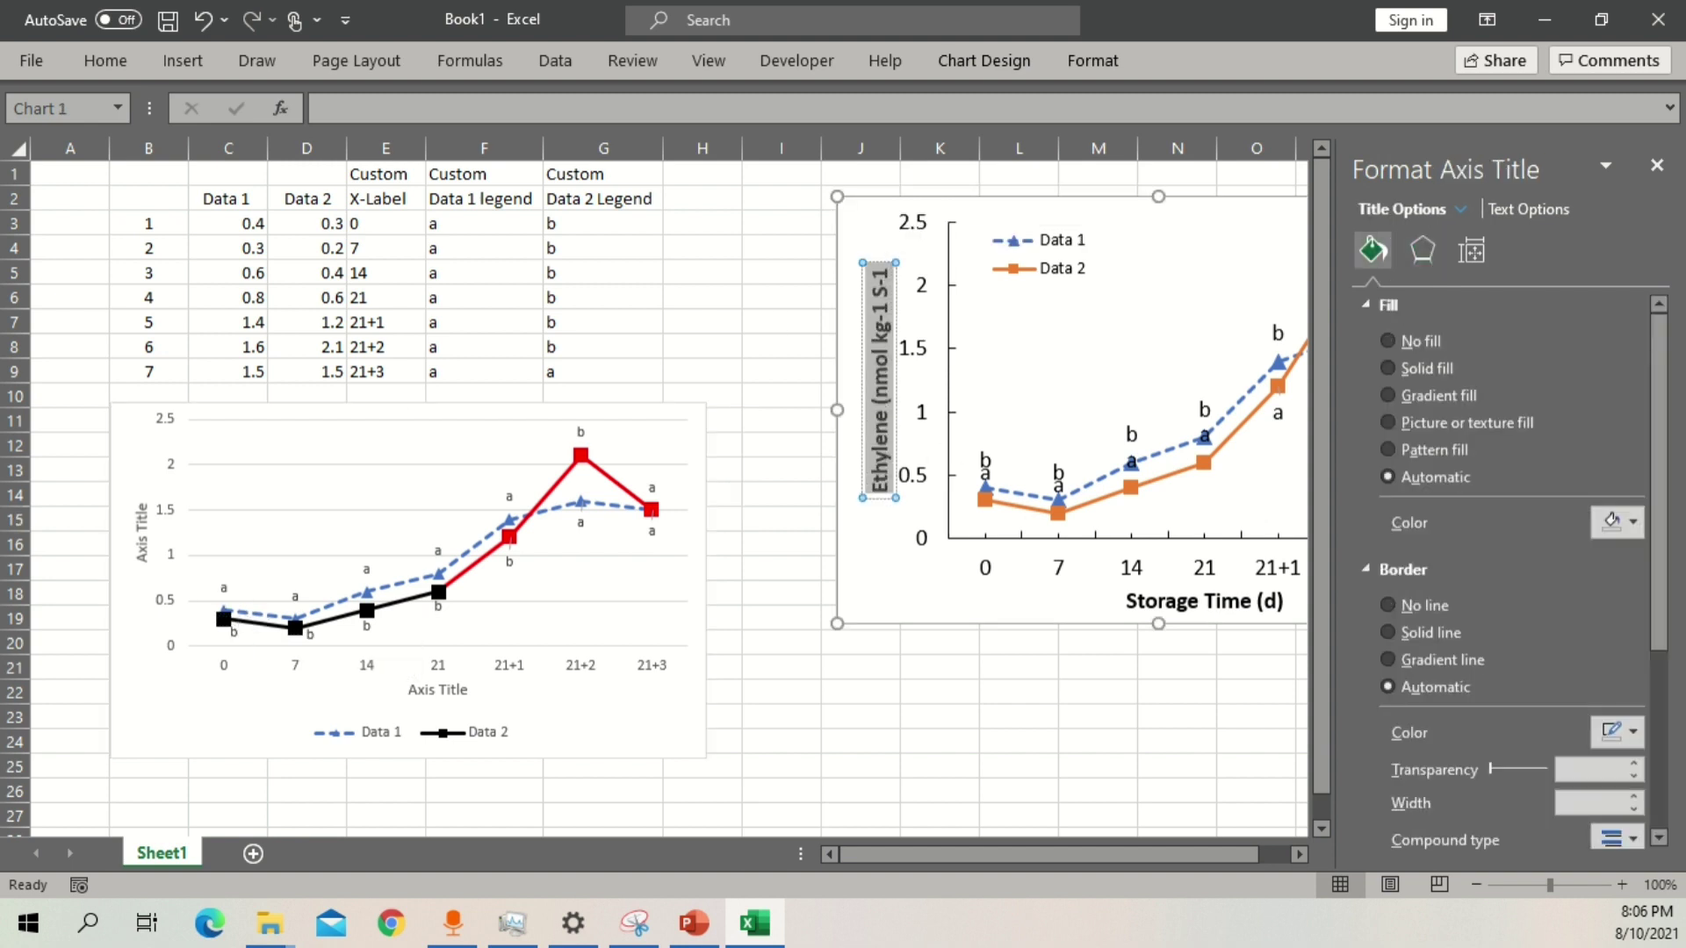
{"action": "left_click", "coordinate": [142, 532]}
{"action": "type", "text": "Ethylene (nmol kg-1 S-1)"}
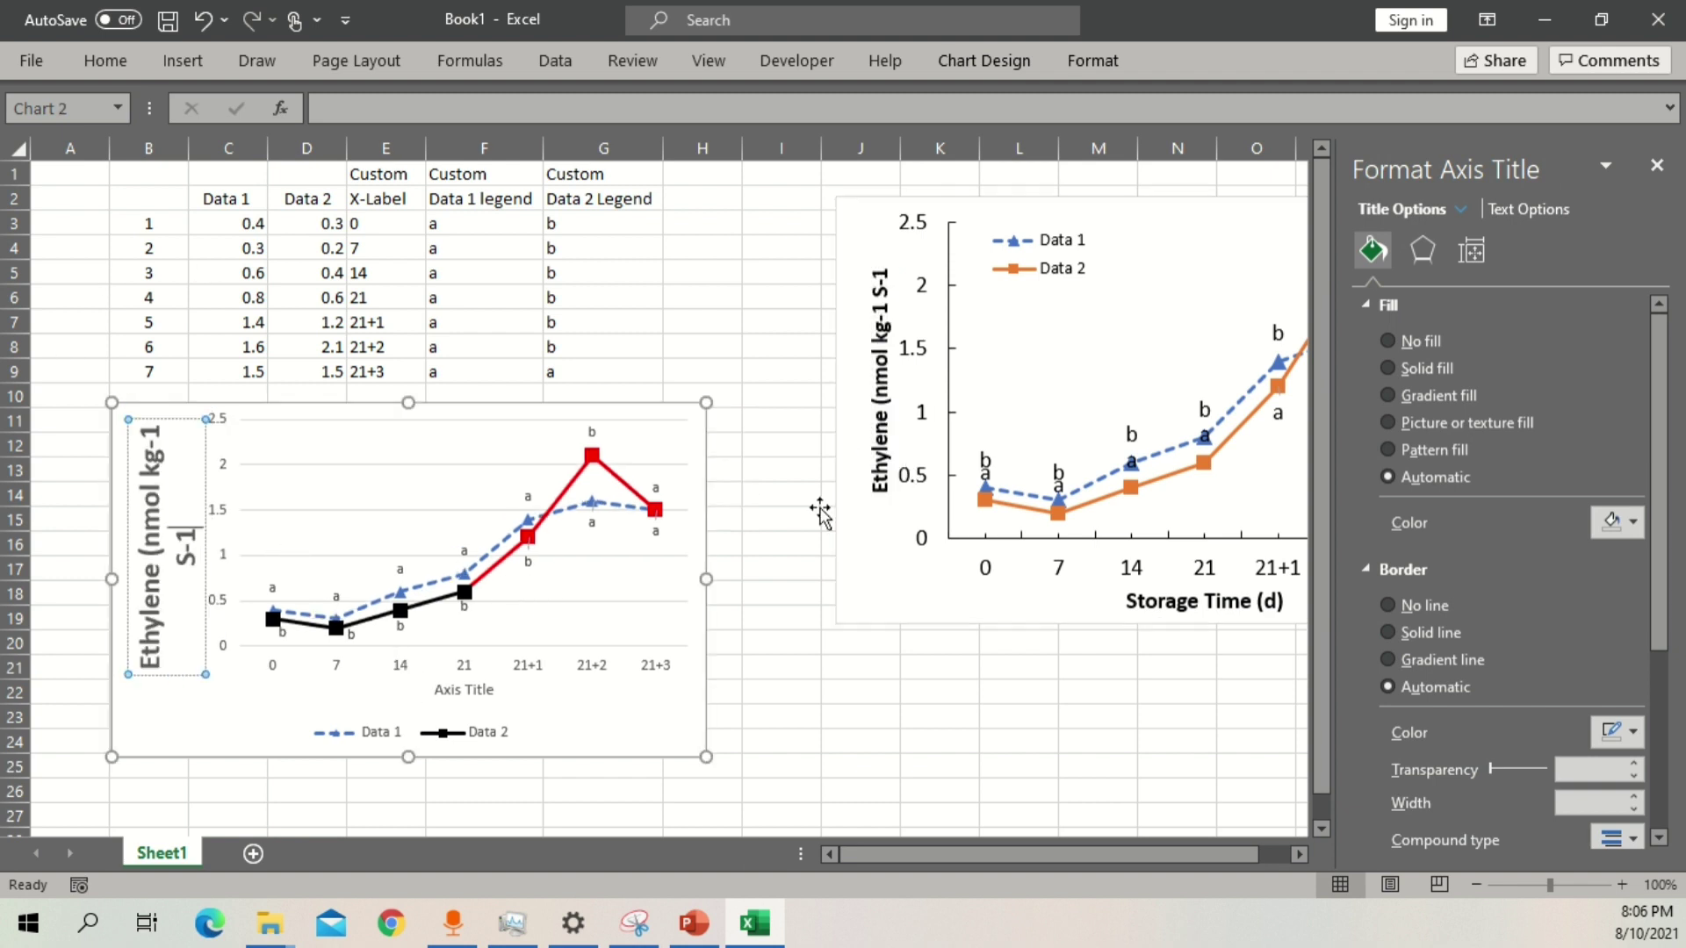
{"action": "key", "text": "ctrl+a"}
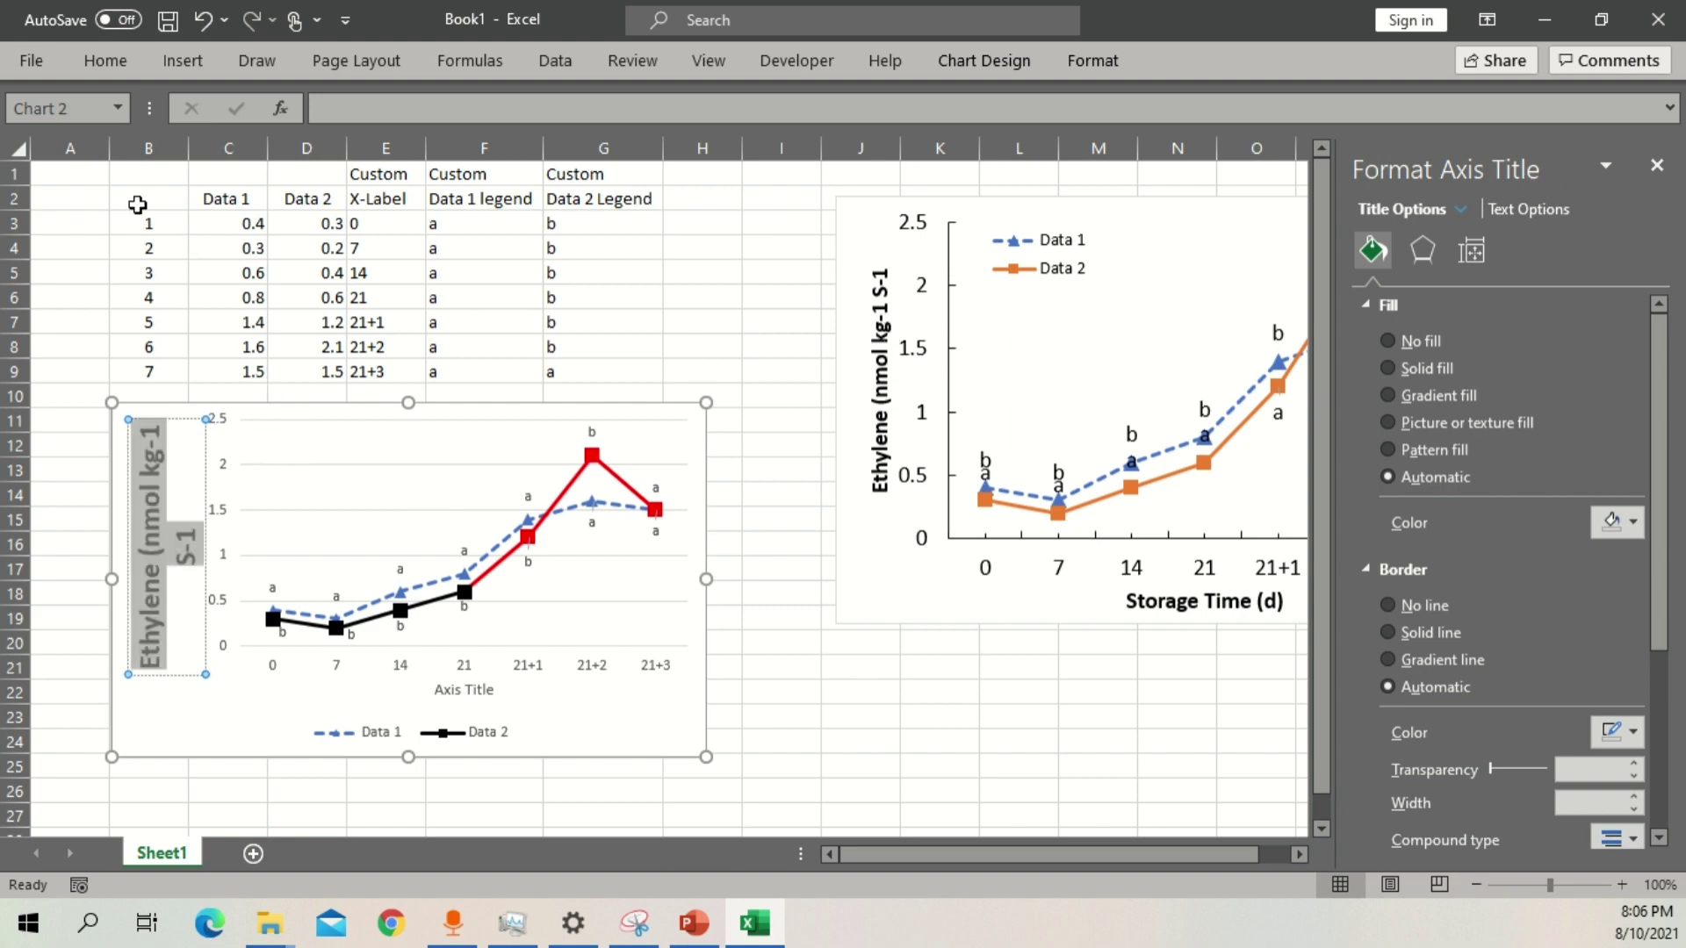
{"action": "left_click", "coordinate": [107, 61]}
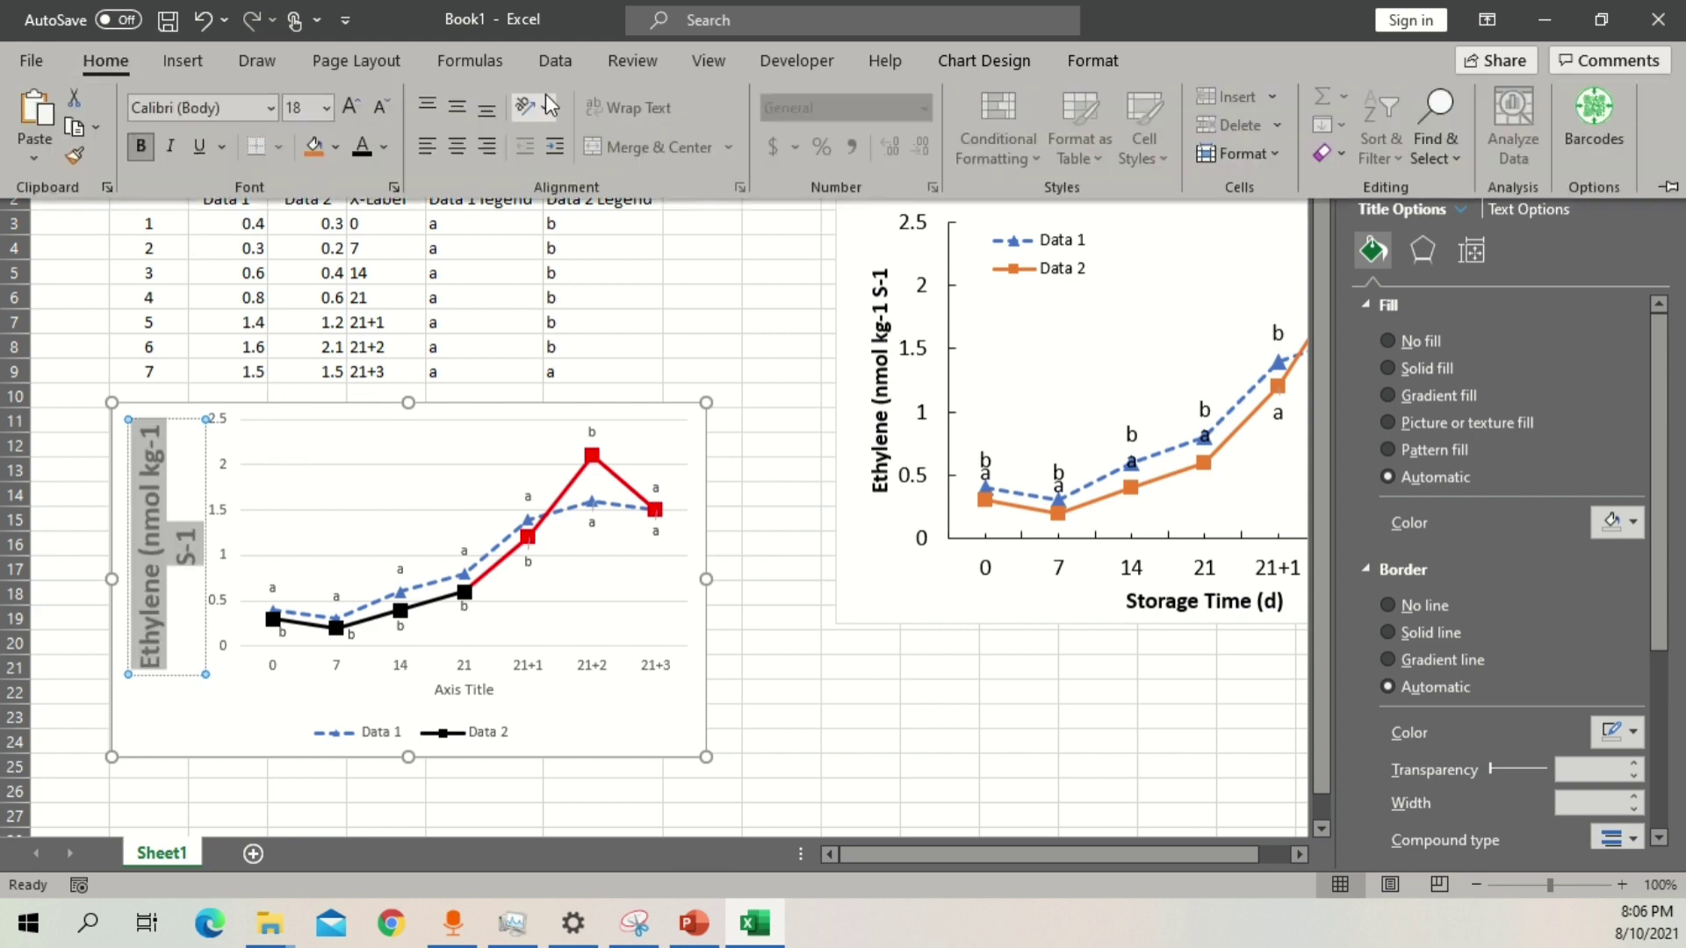
{"action": "left_click", "coordinate": [390, 109]}
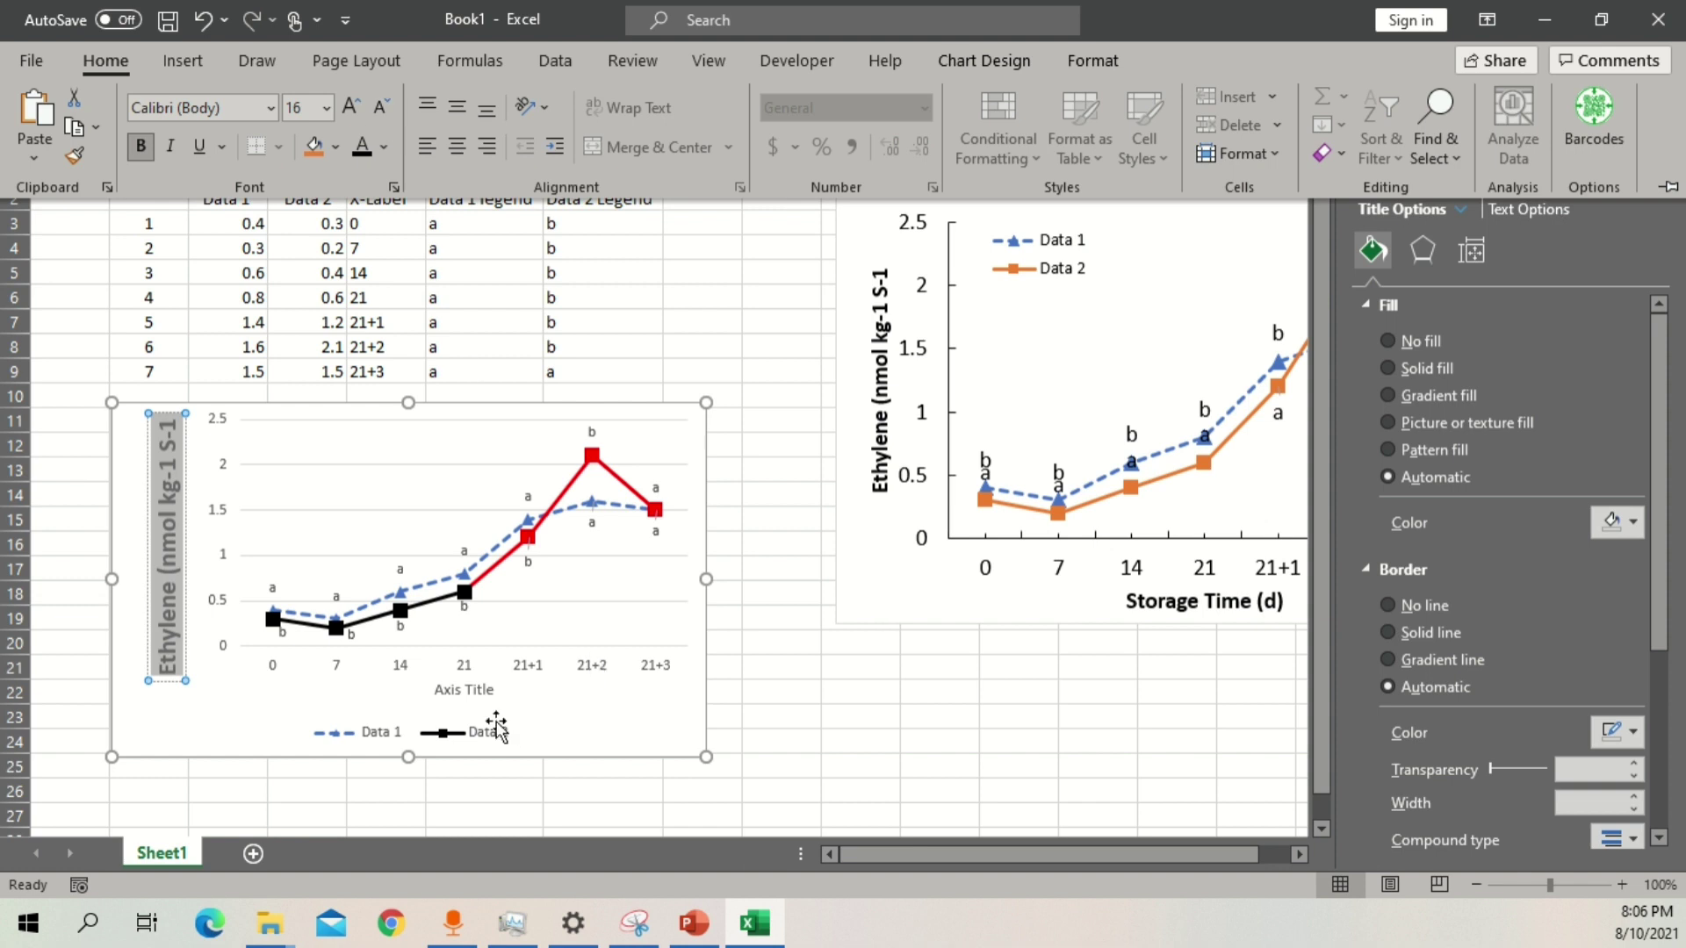
{"action": "left_click", "coordinate": [482, 688]}
Replace the horizontal Axis Title placeholder with 'Storage (d)'.
{"action": "left_click", "coordinate": [444, 695]}
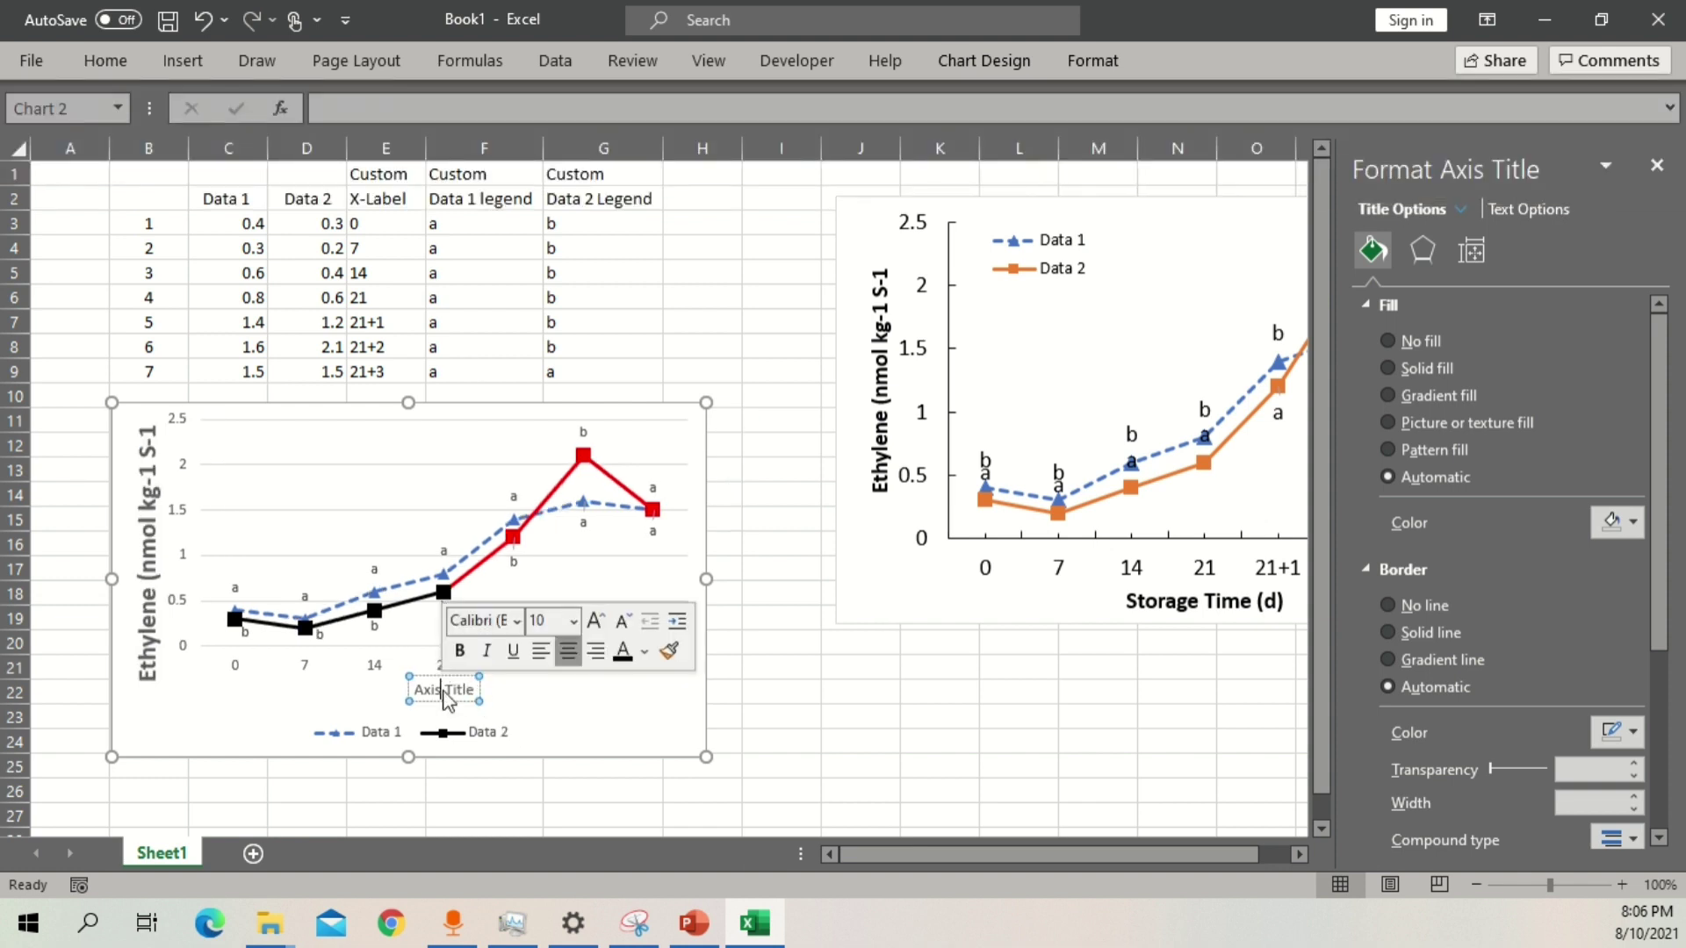
{"action": "triple_click", "coordinate": [464, 700]}
{"action": "type", "text": "Storage (d)"}
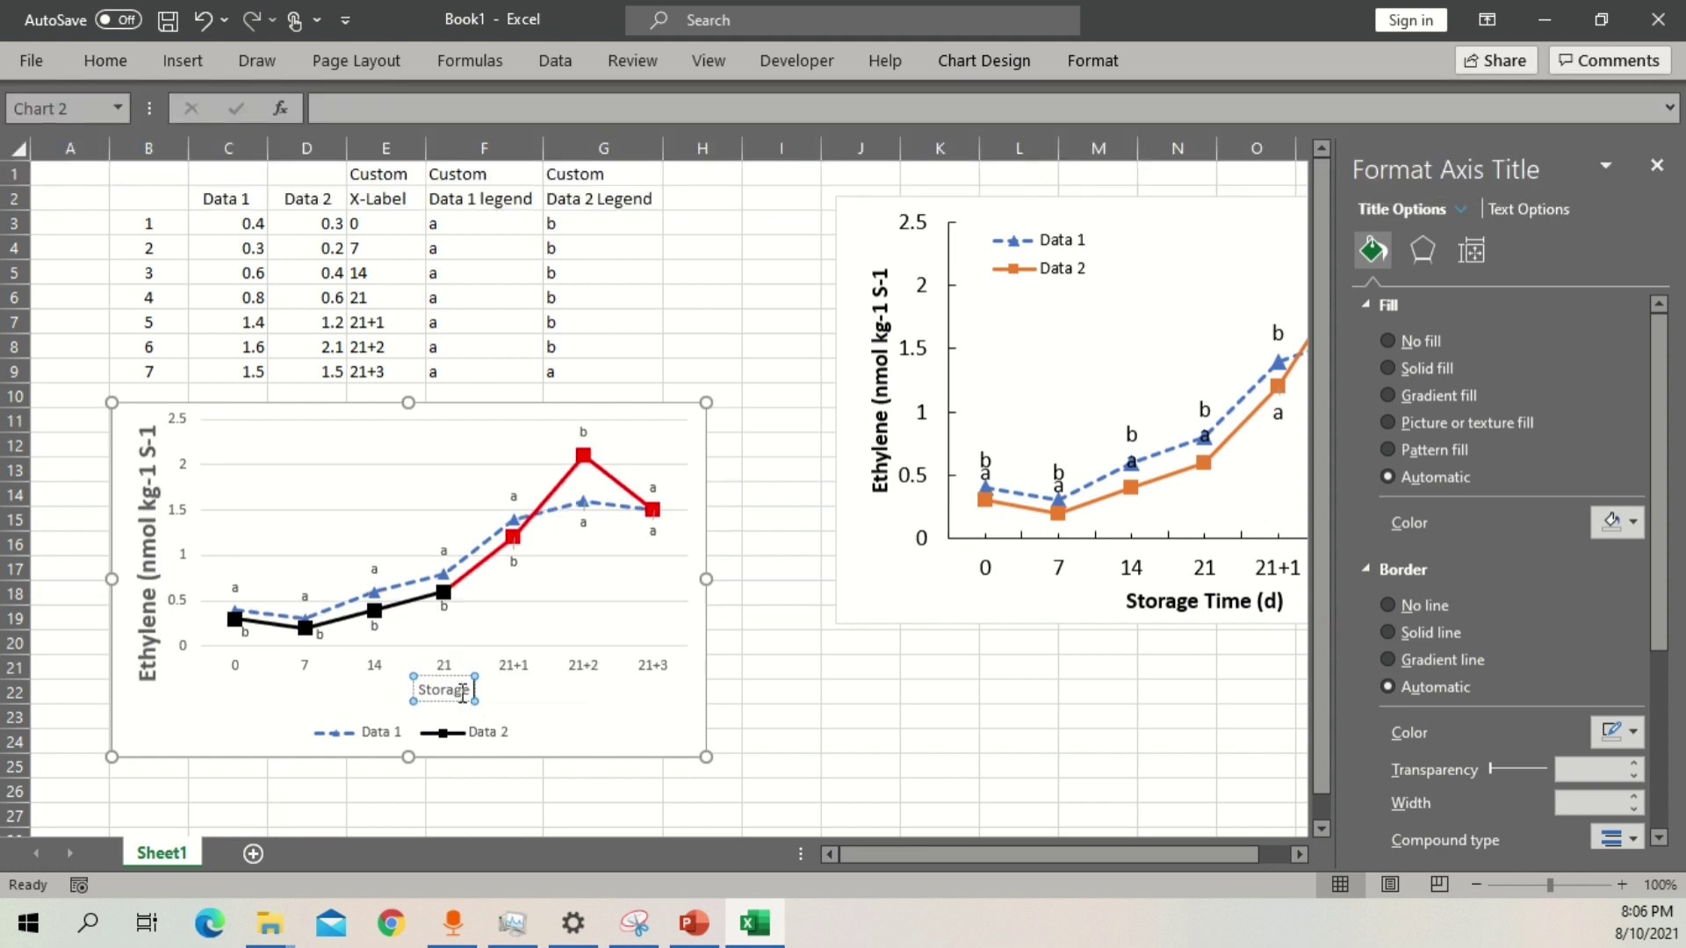
Make the Storage (d) title bold in Times New Roman.
{"action": "triple_click", "coordinate": [464, 693]}
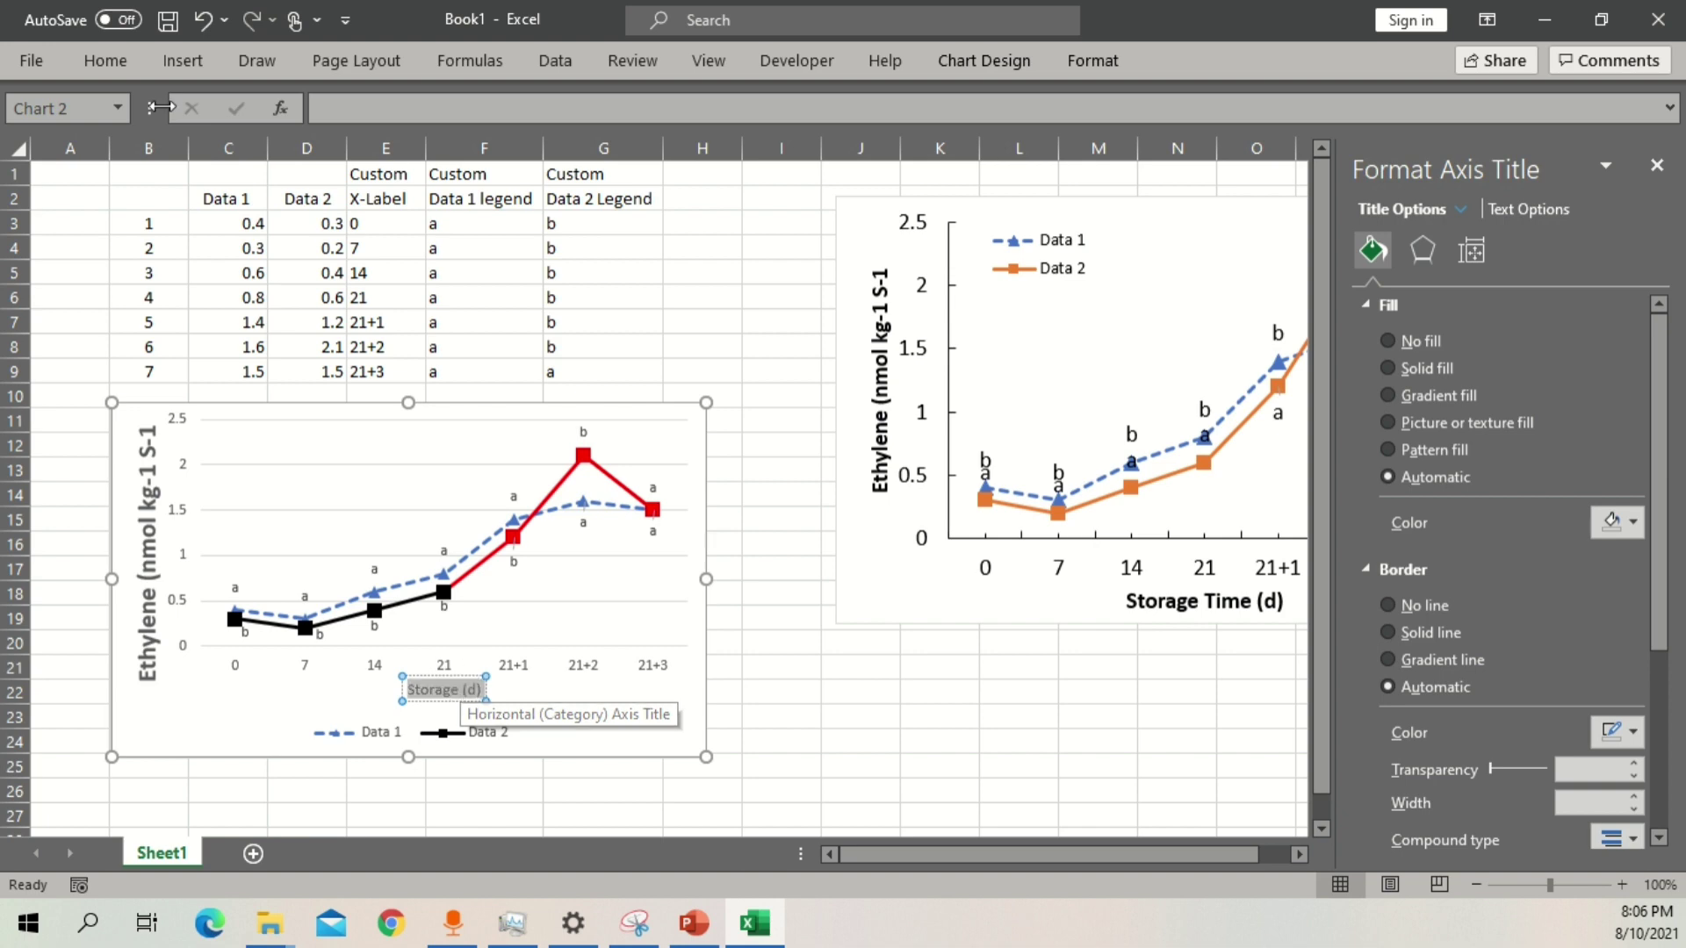
{"action": "left_click", "coordinate": [105, 60]}
{"action": "left_click", "coordinate": [143, 147]}
{"action": "left_click", "coordinate": [180, 108]}
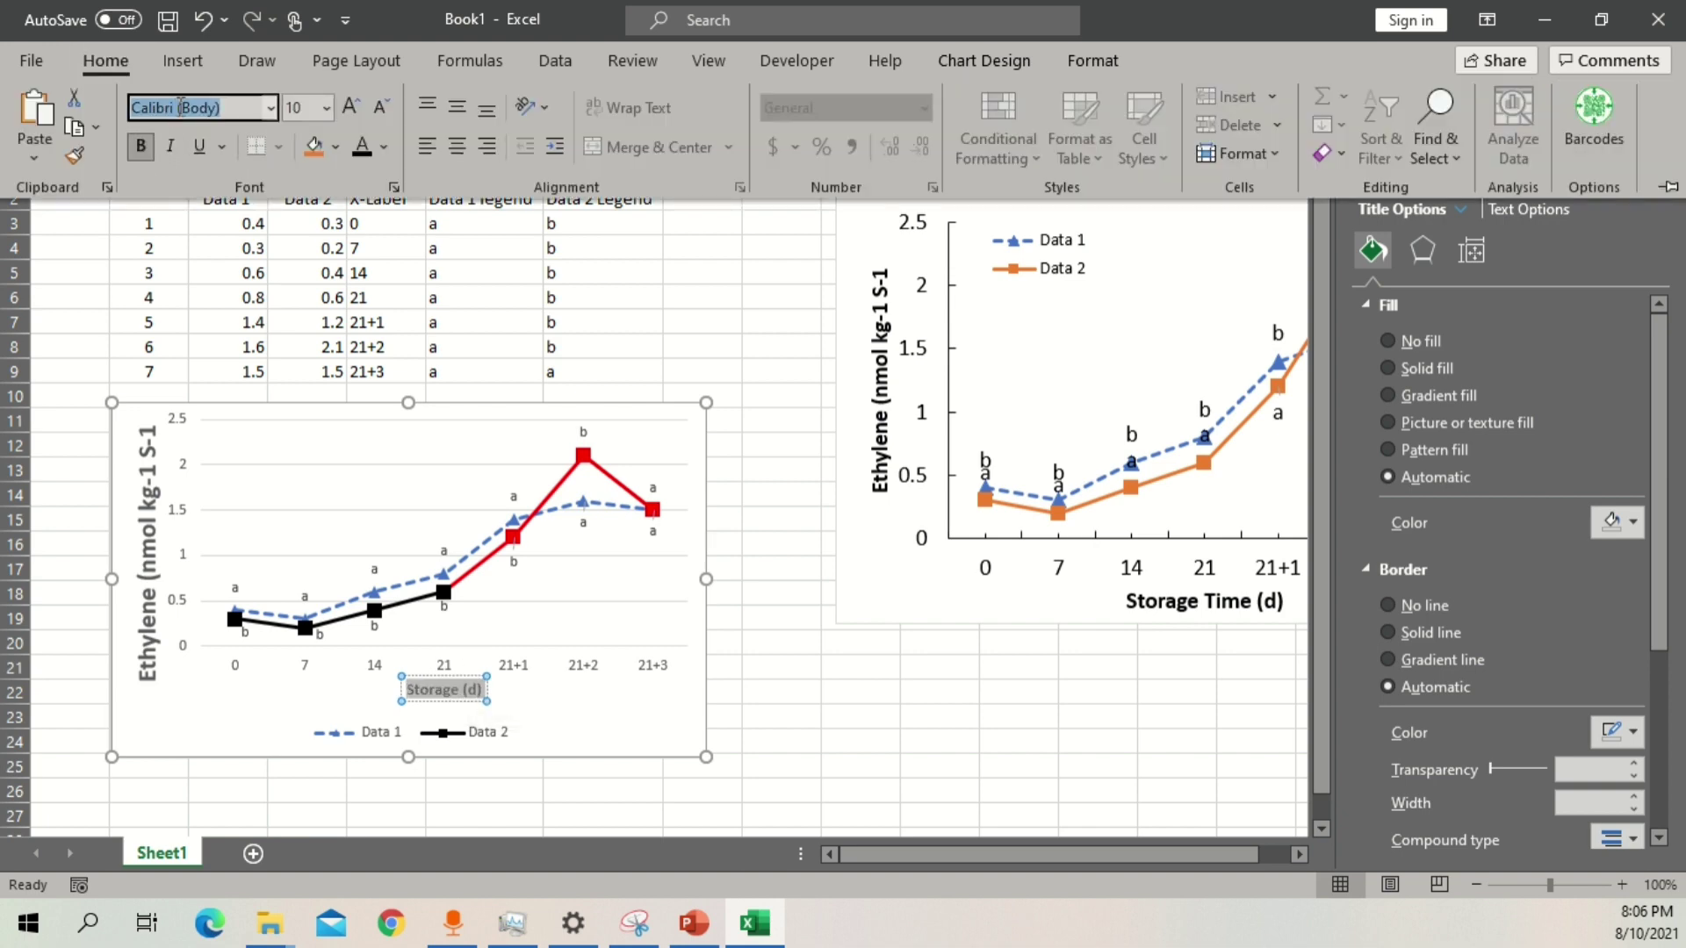
{"action": "type", "text": "Times New Roman"}
{"action": "key", "text": "Return"}
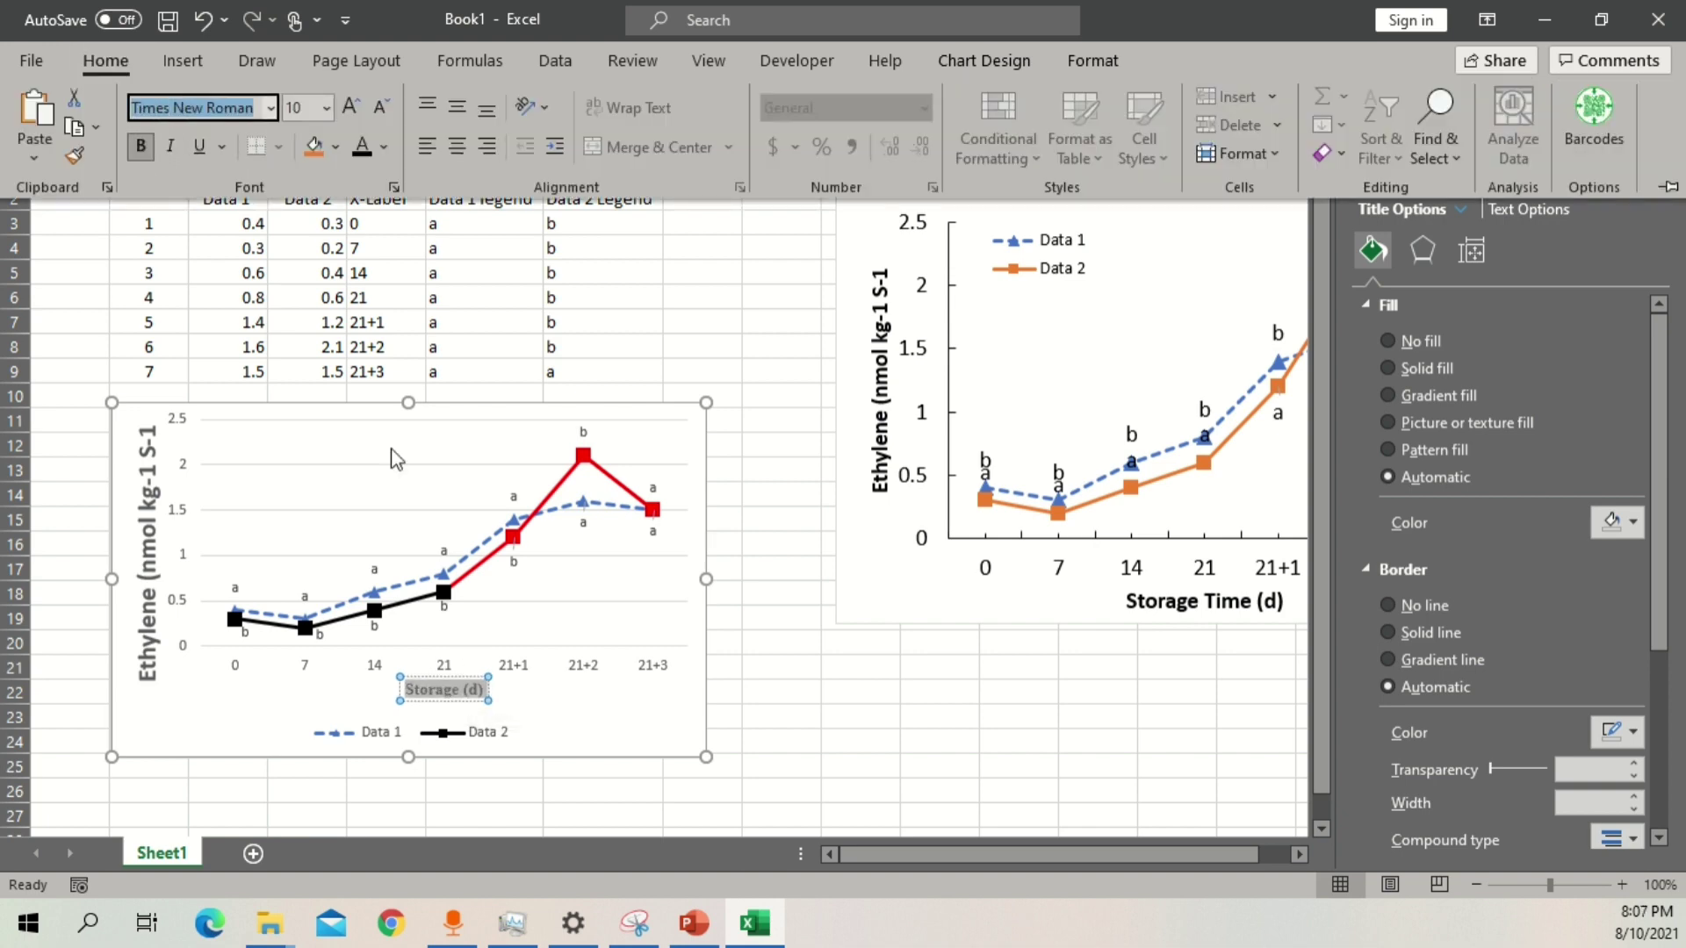
{"action": "left_click", "coordinate": [330, 410]}
Set all of the left chart's text to Times New Roman 12 pt.
{"action": "left_click", "coordinate": [331, 412]}
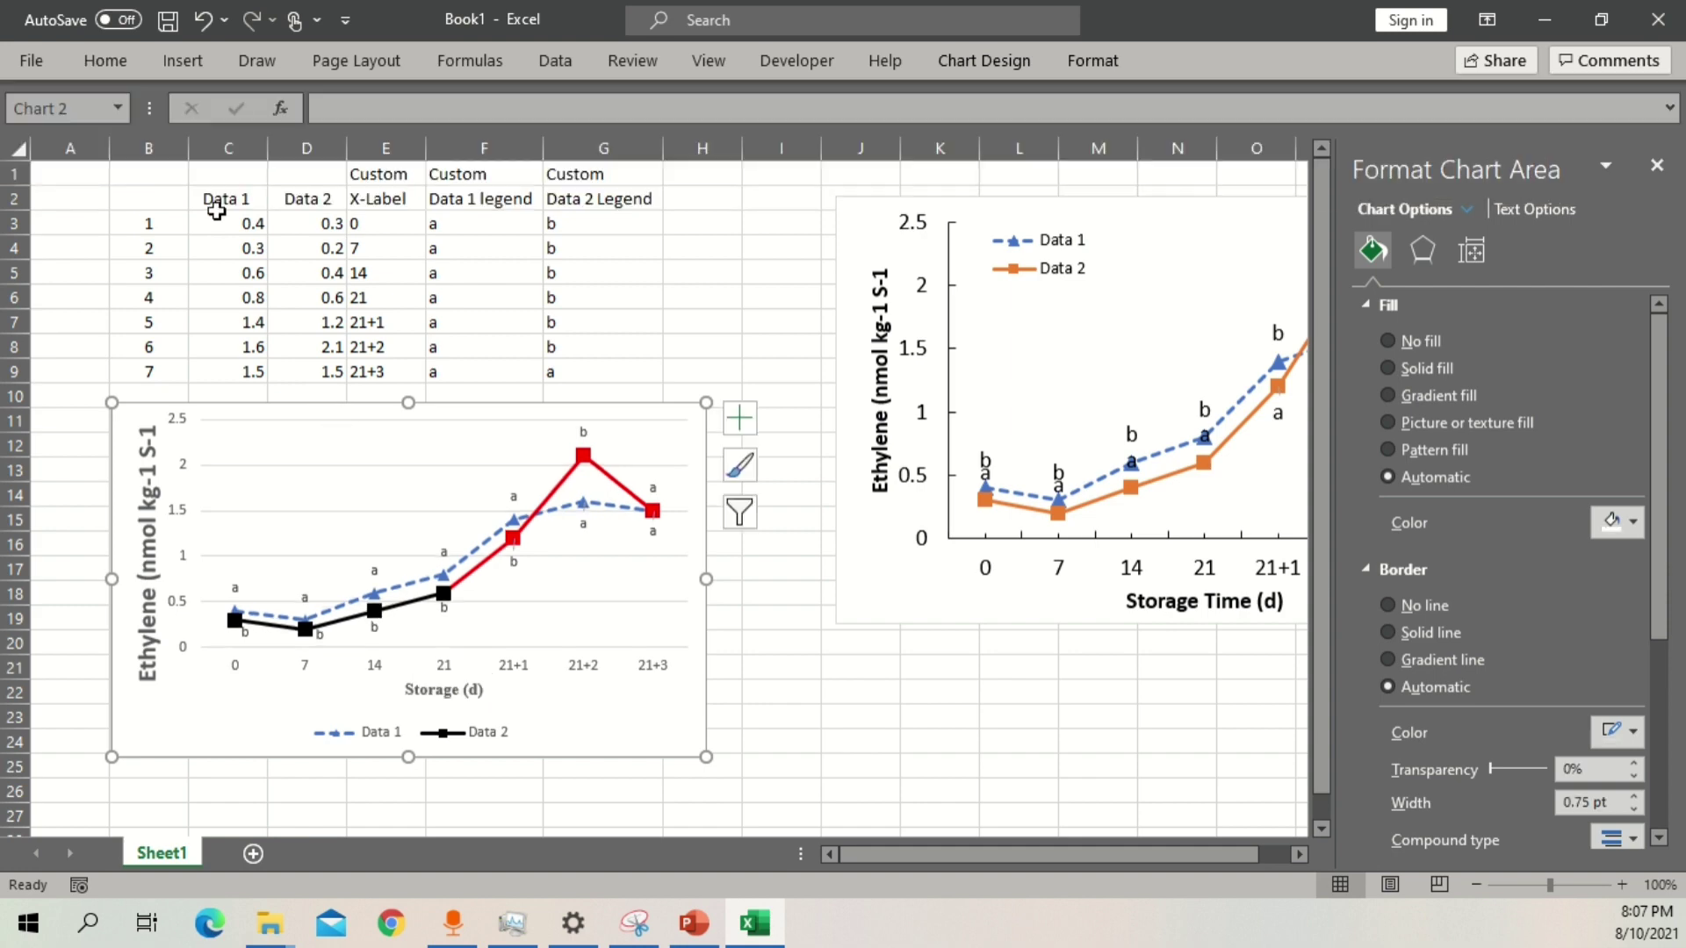
{"action": "left_click", "coordinate": [106, 60]}
{"action": "left_click", "coordinate": [1671, 188]}
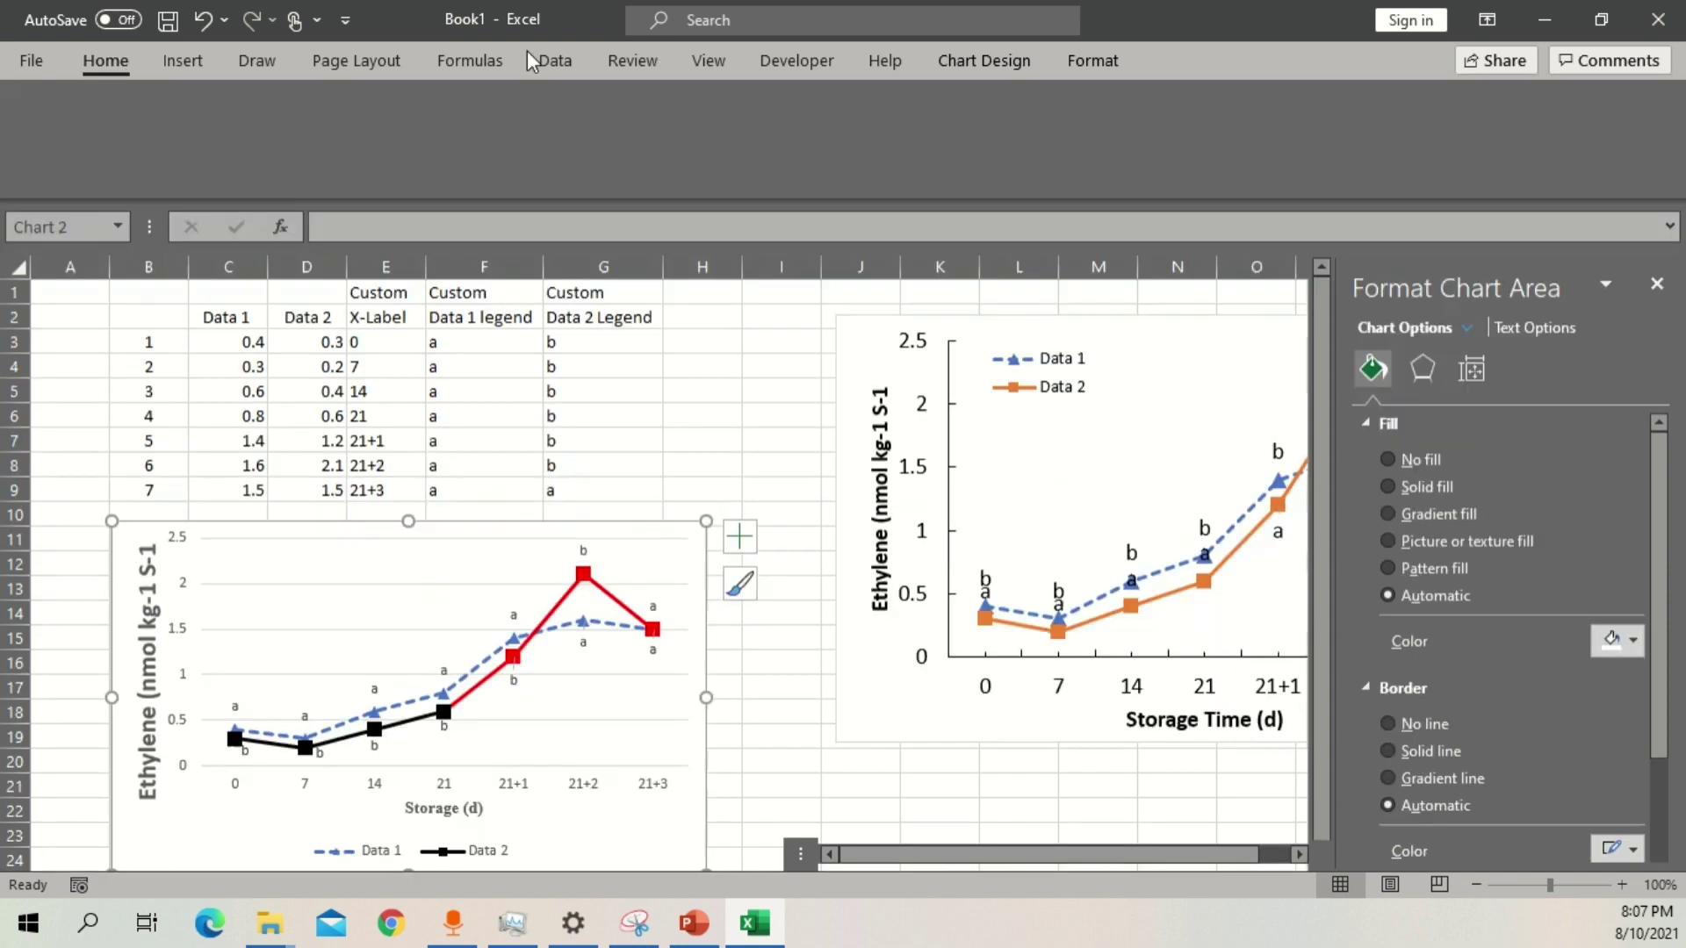
{"action": "left_click", "coordinate": [230, 107]}
{"action": "type", "text": "Times New Roman"}
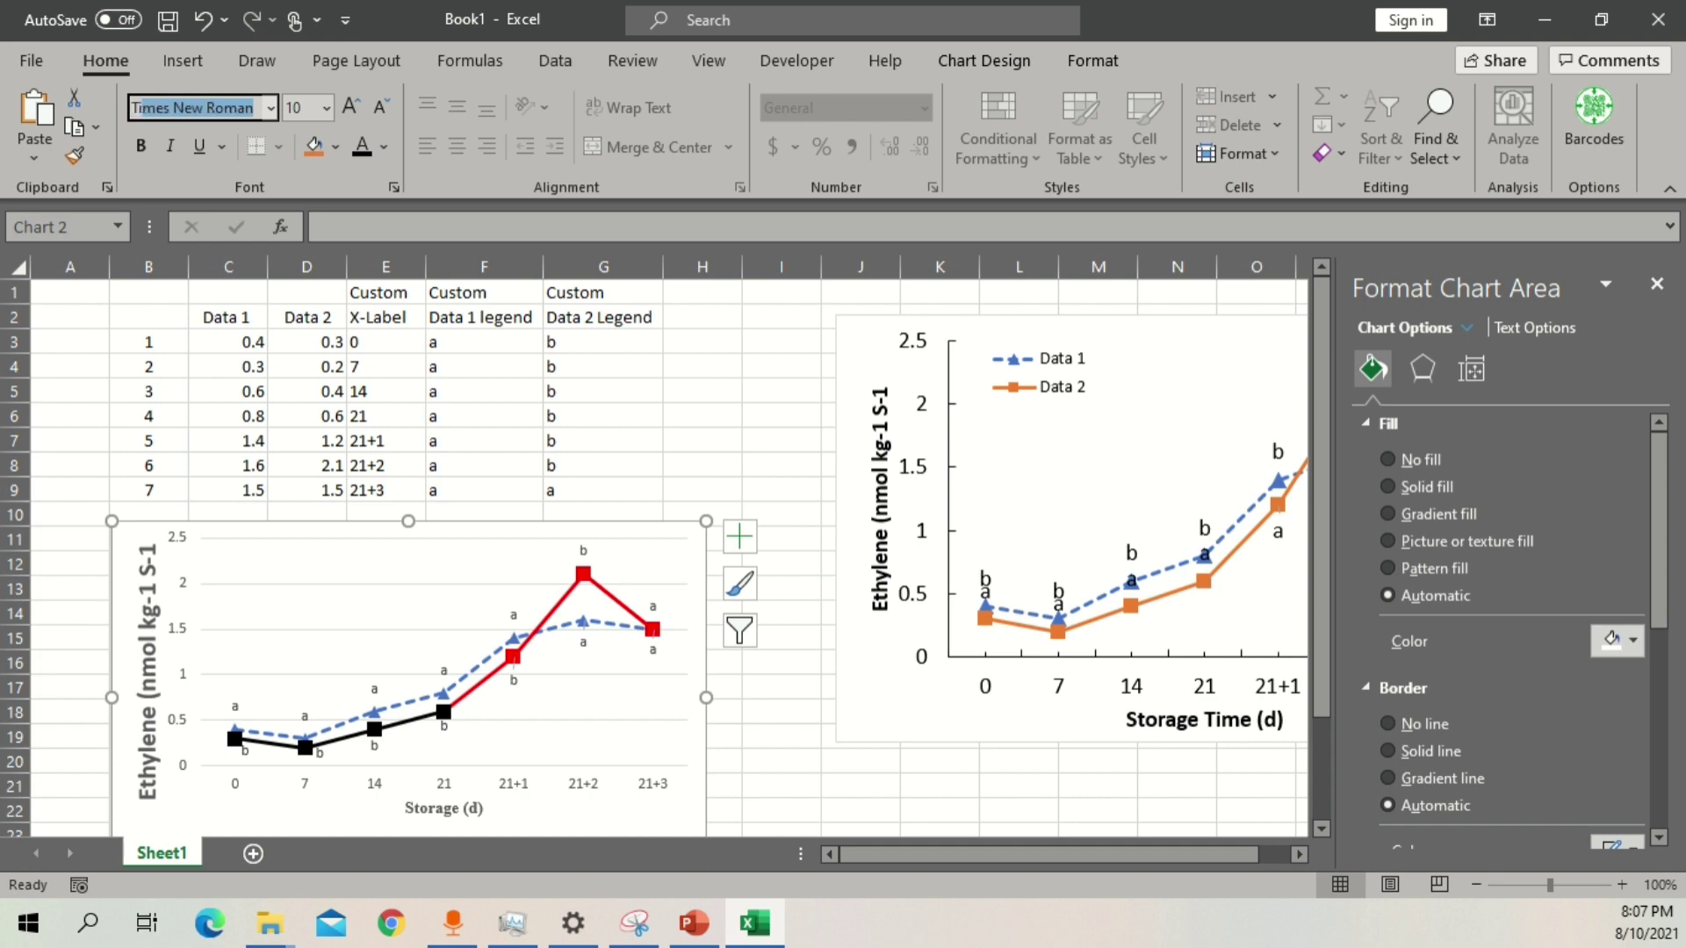
{"action": "key", "text": "Return"}
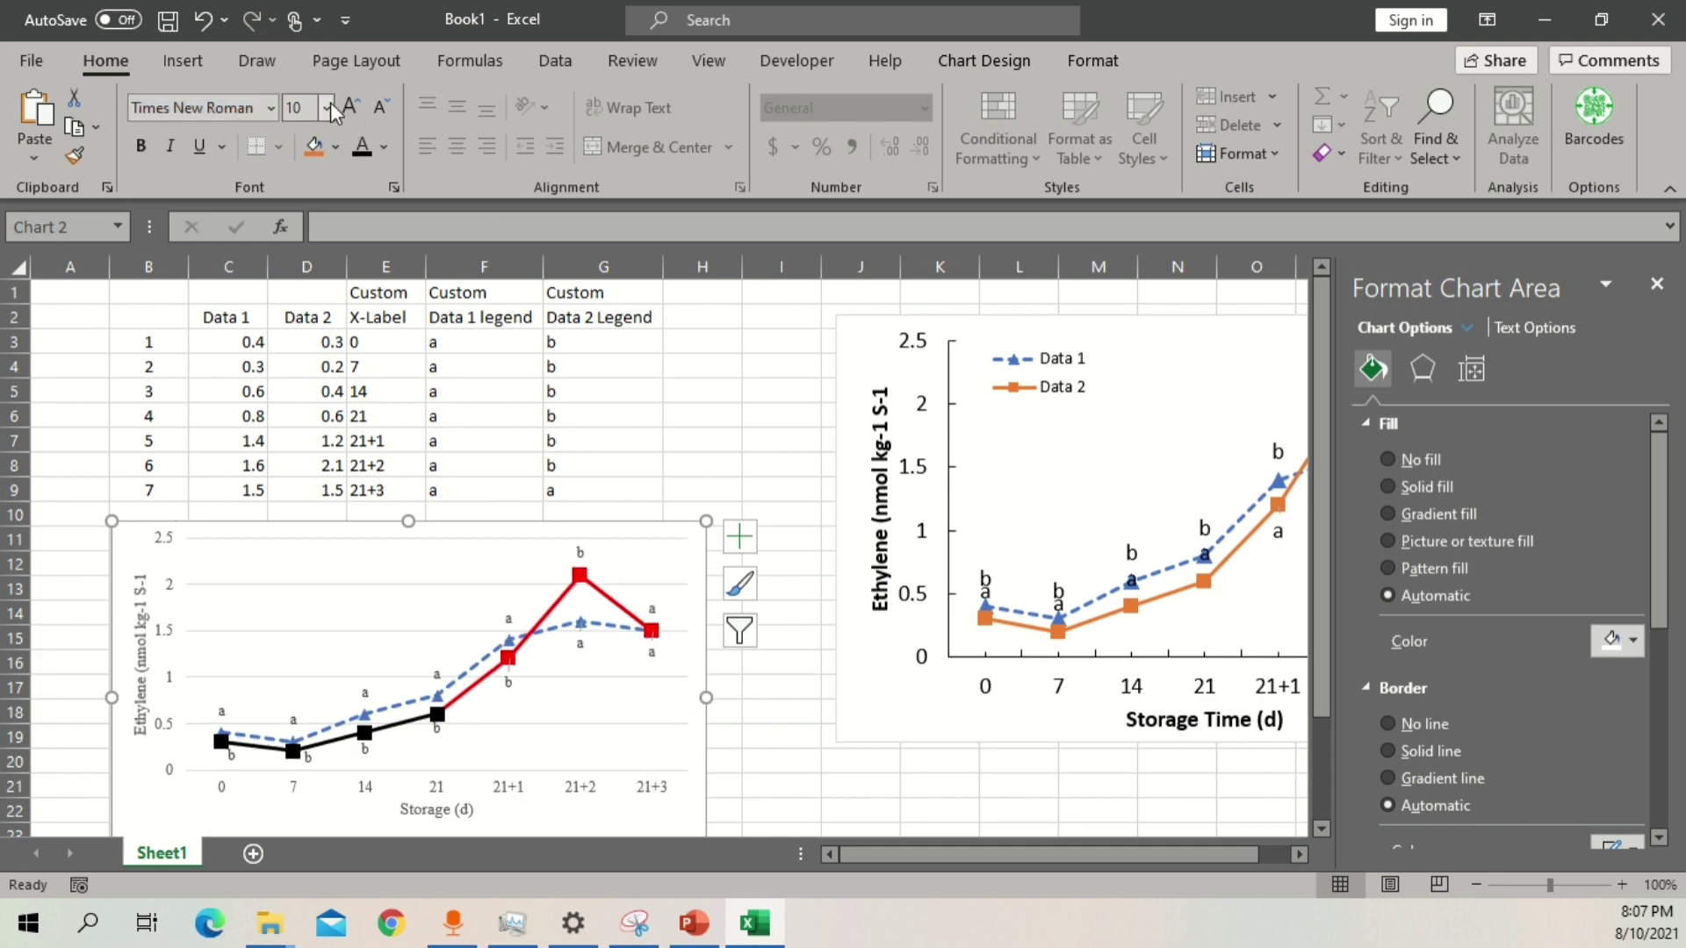
{"action": "left_click", "coordinate": [350, 106]}
{"action": "left_click", "coordinate": [350, 106]}
Move the legend into the top-left corner of the plot area.
{"action": "scroll", "coordinate": [670, 435], "scroll_direction": "down", "scroll_amount": 1}
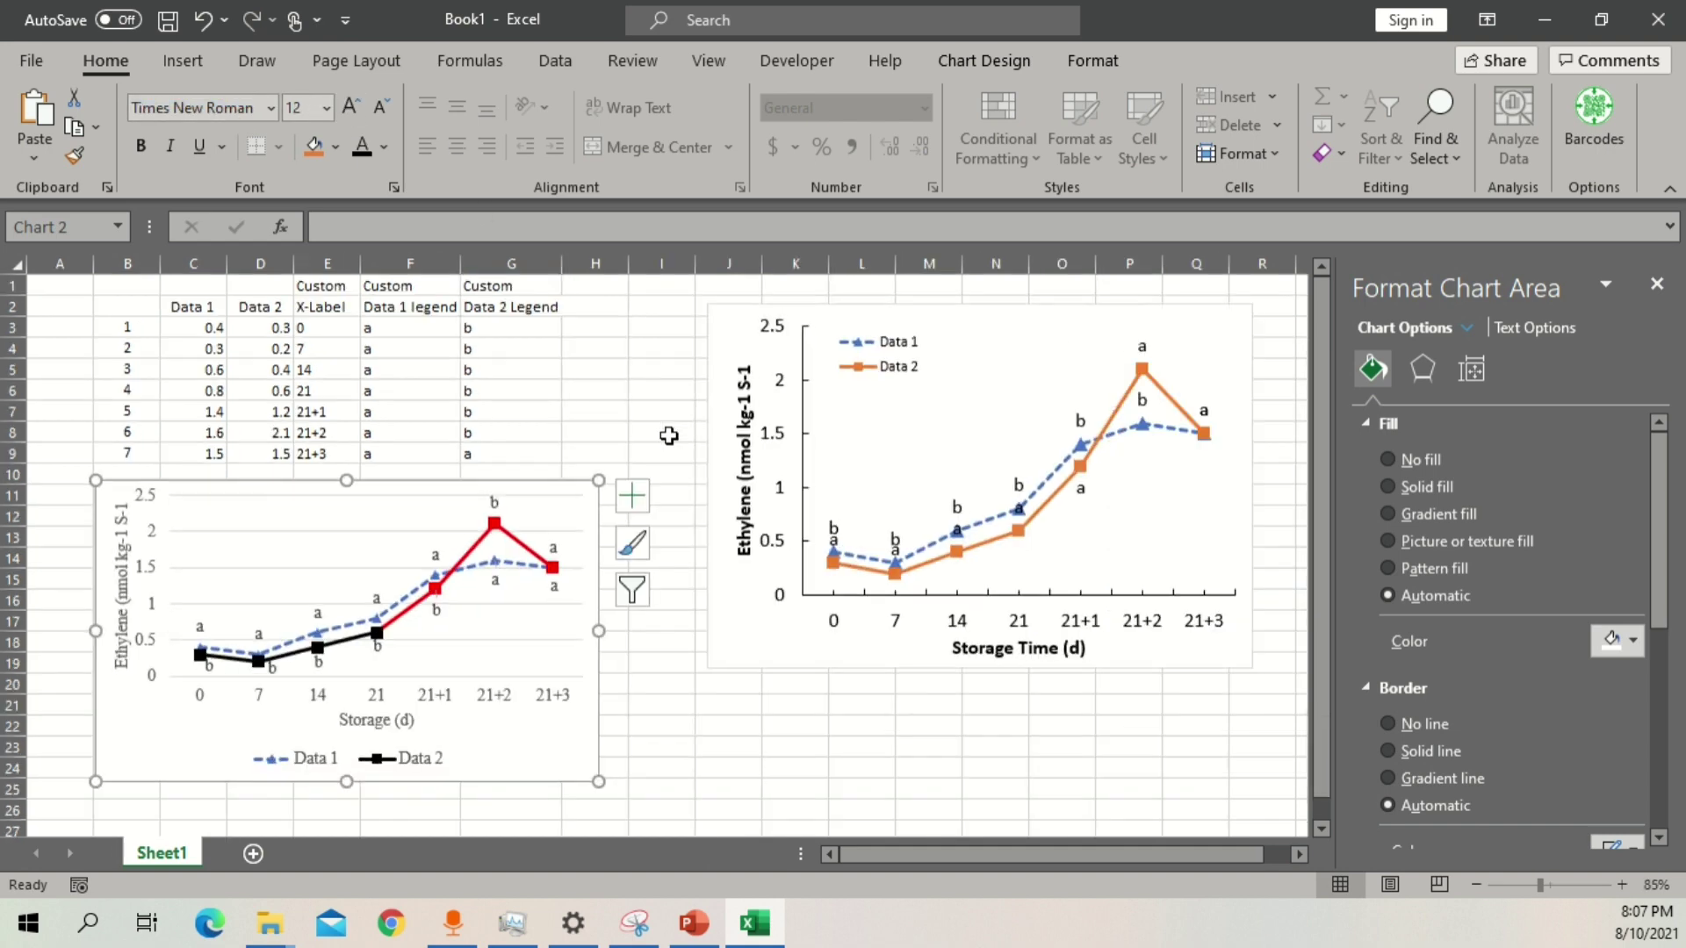
{"action": "left_click", "coordinate": [360, 758]}
{"action": "left_click_drag", "start_coordinate": [381, 761], "coordinate": [292, 527]}
Stretch the plot area taller and widen the left chart.
{"action": "left_click", "coordinate": [383, 106]}
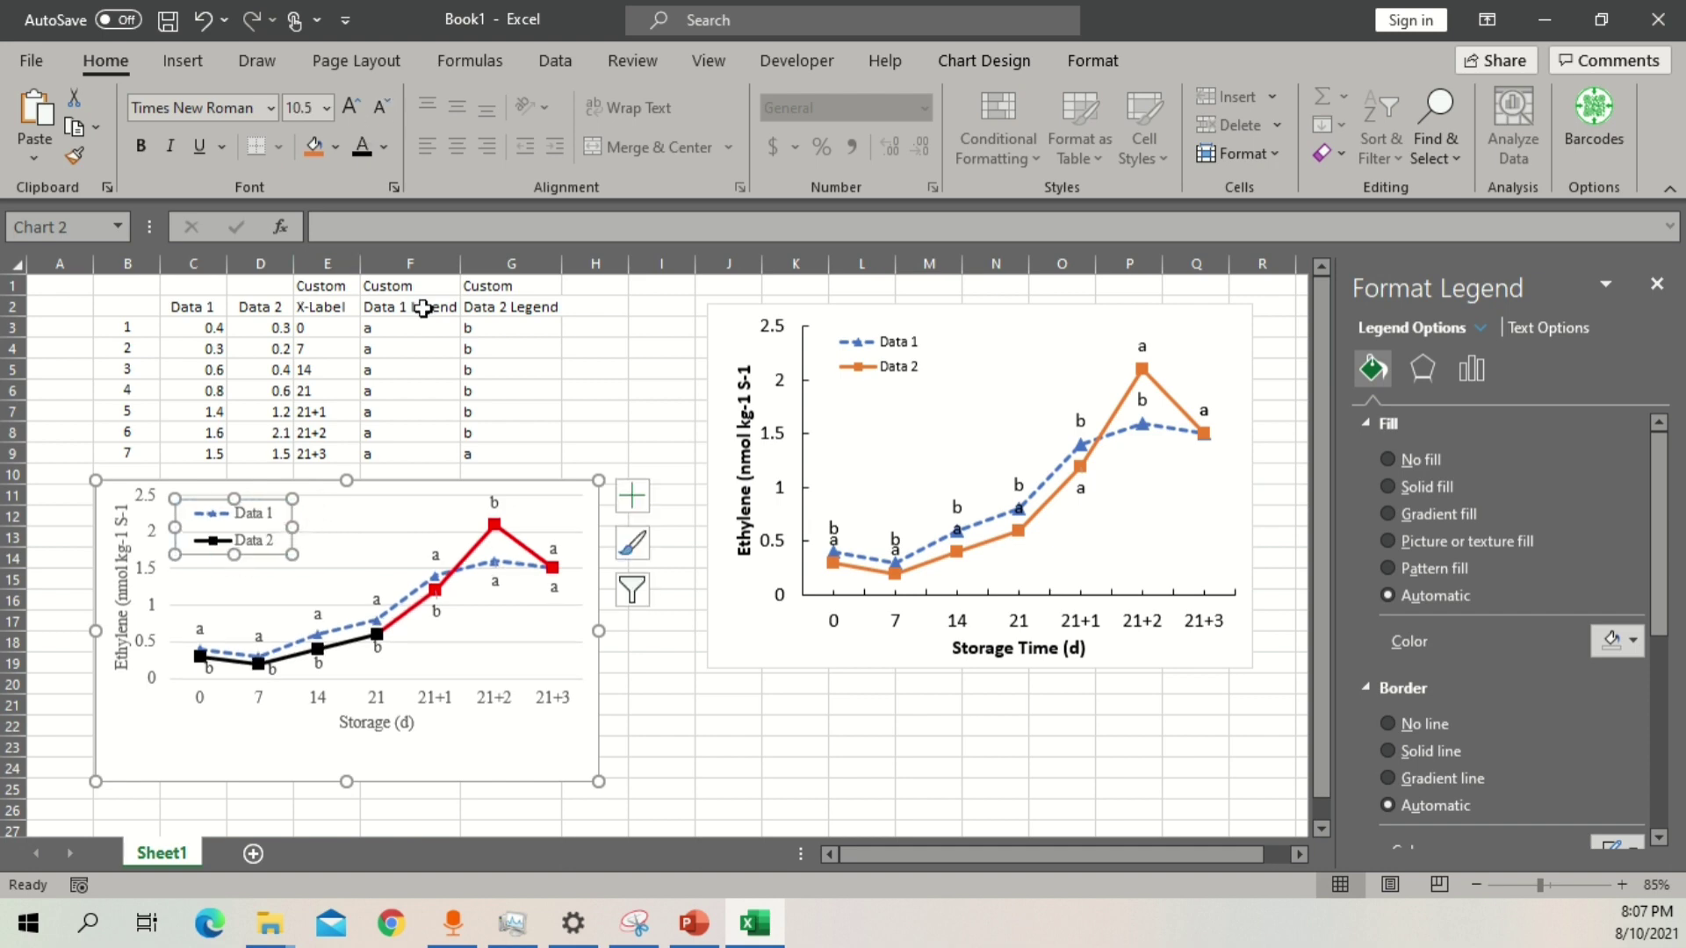
{"action": "left_click", "coordinate": [376, 527]}
{"action": "left_click_drag", "start_coordinate": [376, 678], "coordinate": [377, 727]}
{"action": "left_click_drag", "start_coordinate": [598, 633], "coordinate": [619, 632]}
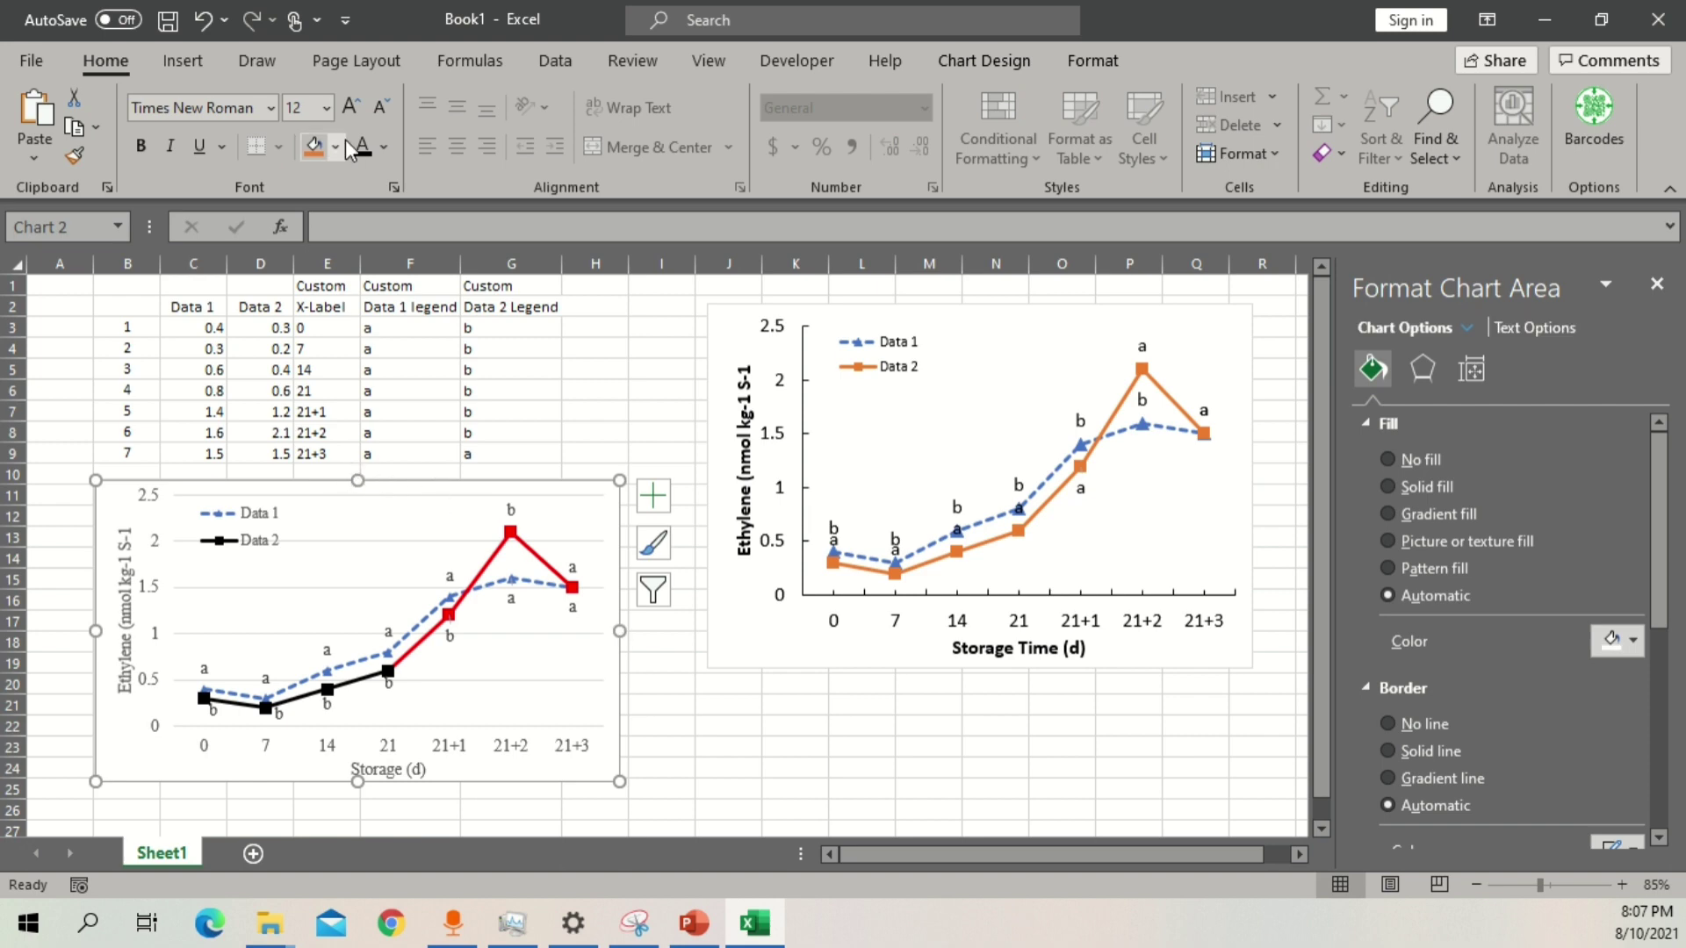
Enlarge the chart text to 14 pt and set the legend to 12 pt.
{"action": "left_click", "coordinate": [350, 109]}
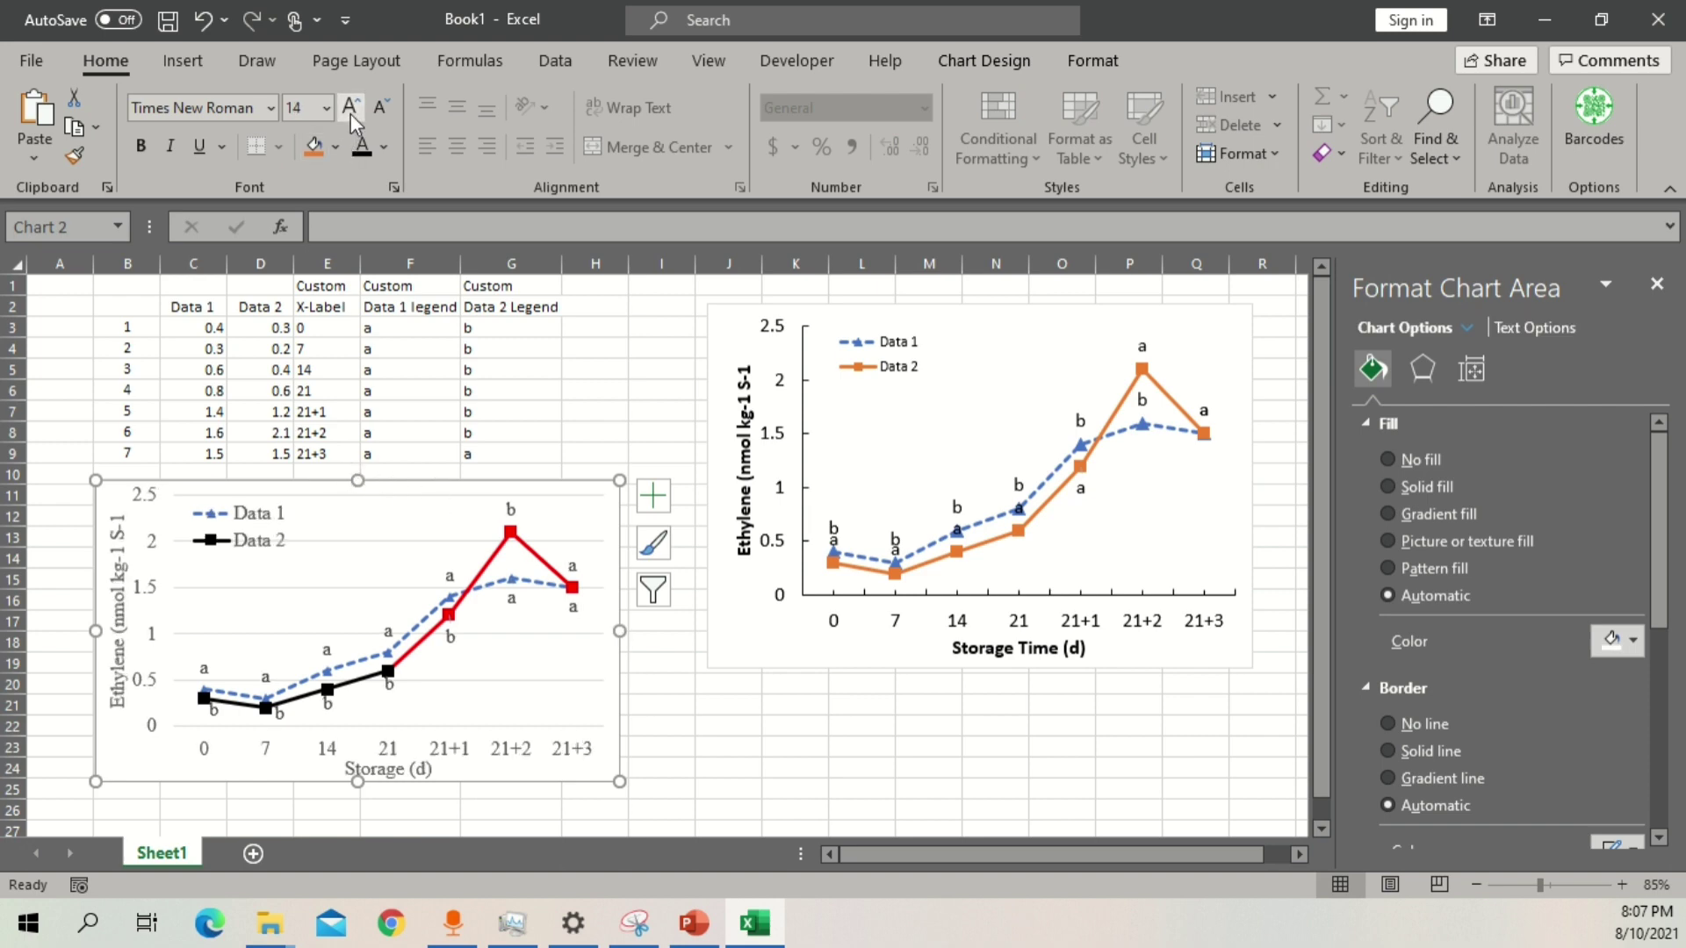
{"action": "left_click", "coordinate": [260, 530]}
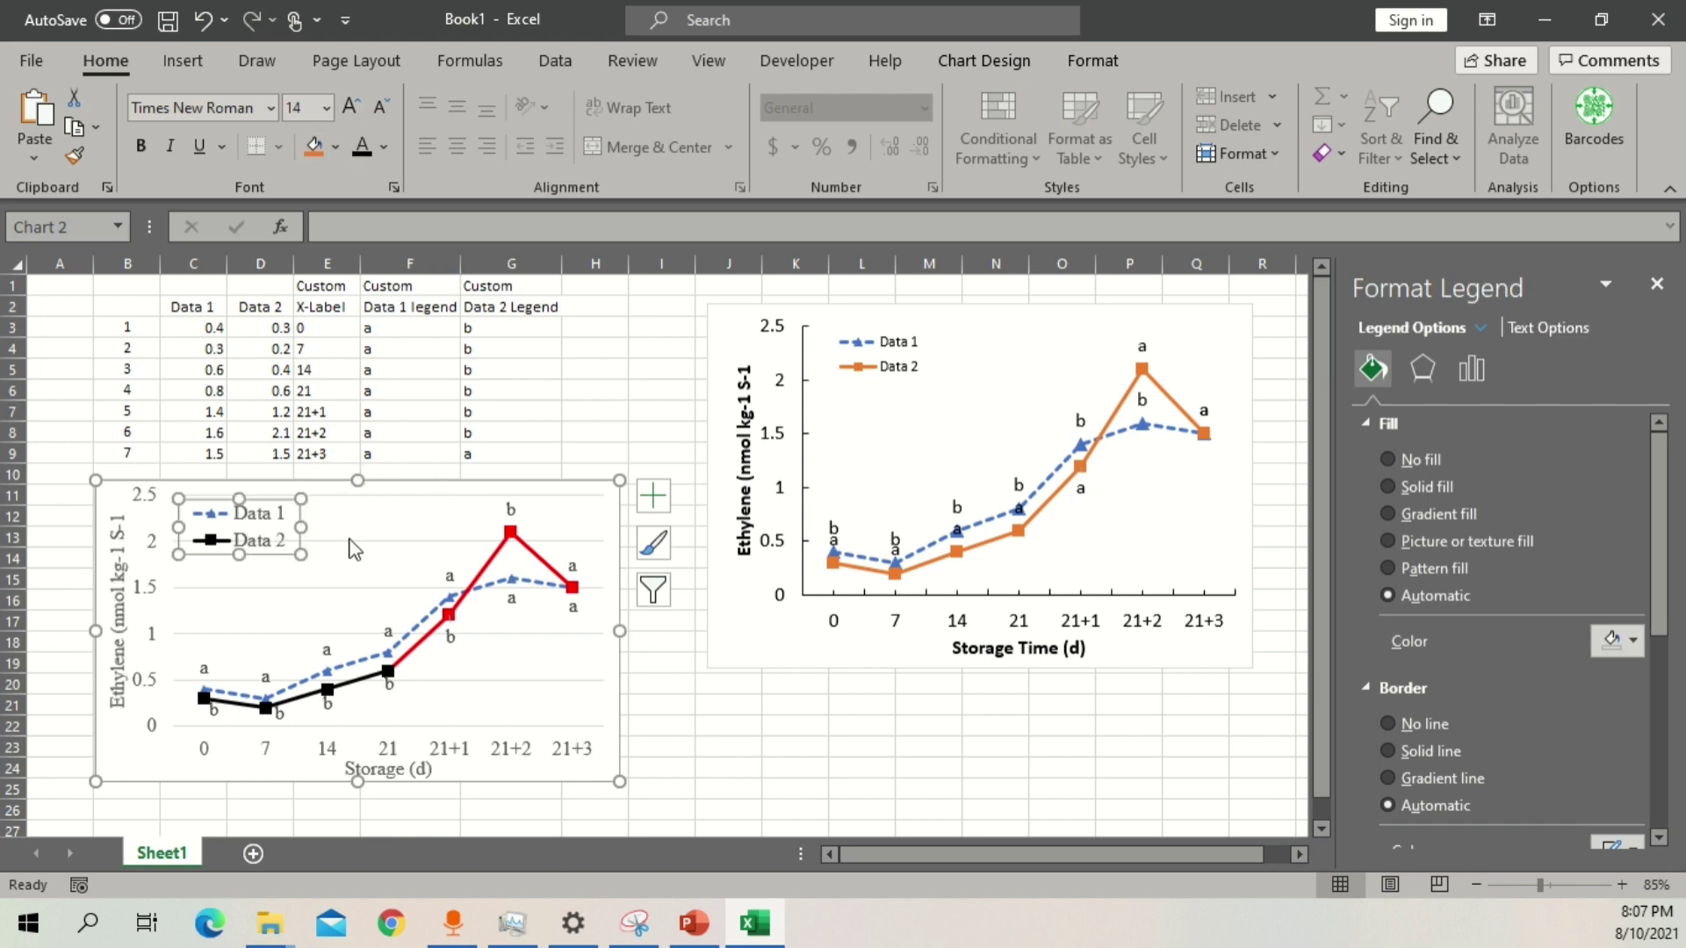
{"action": "left_click", "coordinate": [381, 108]}
Remove the chart's major gridlines.
{"action": "left_click", "coordinate": [408, 506]}
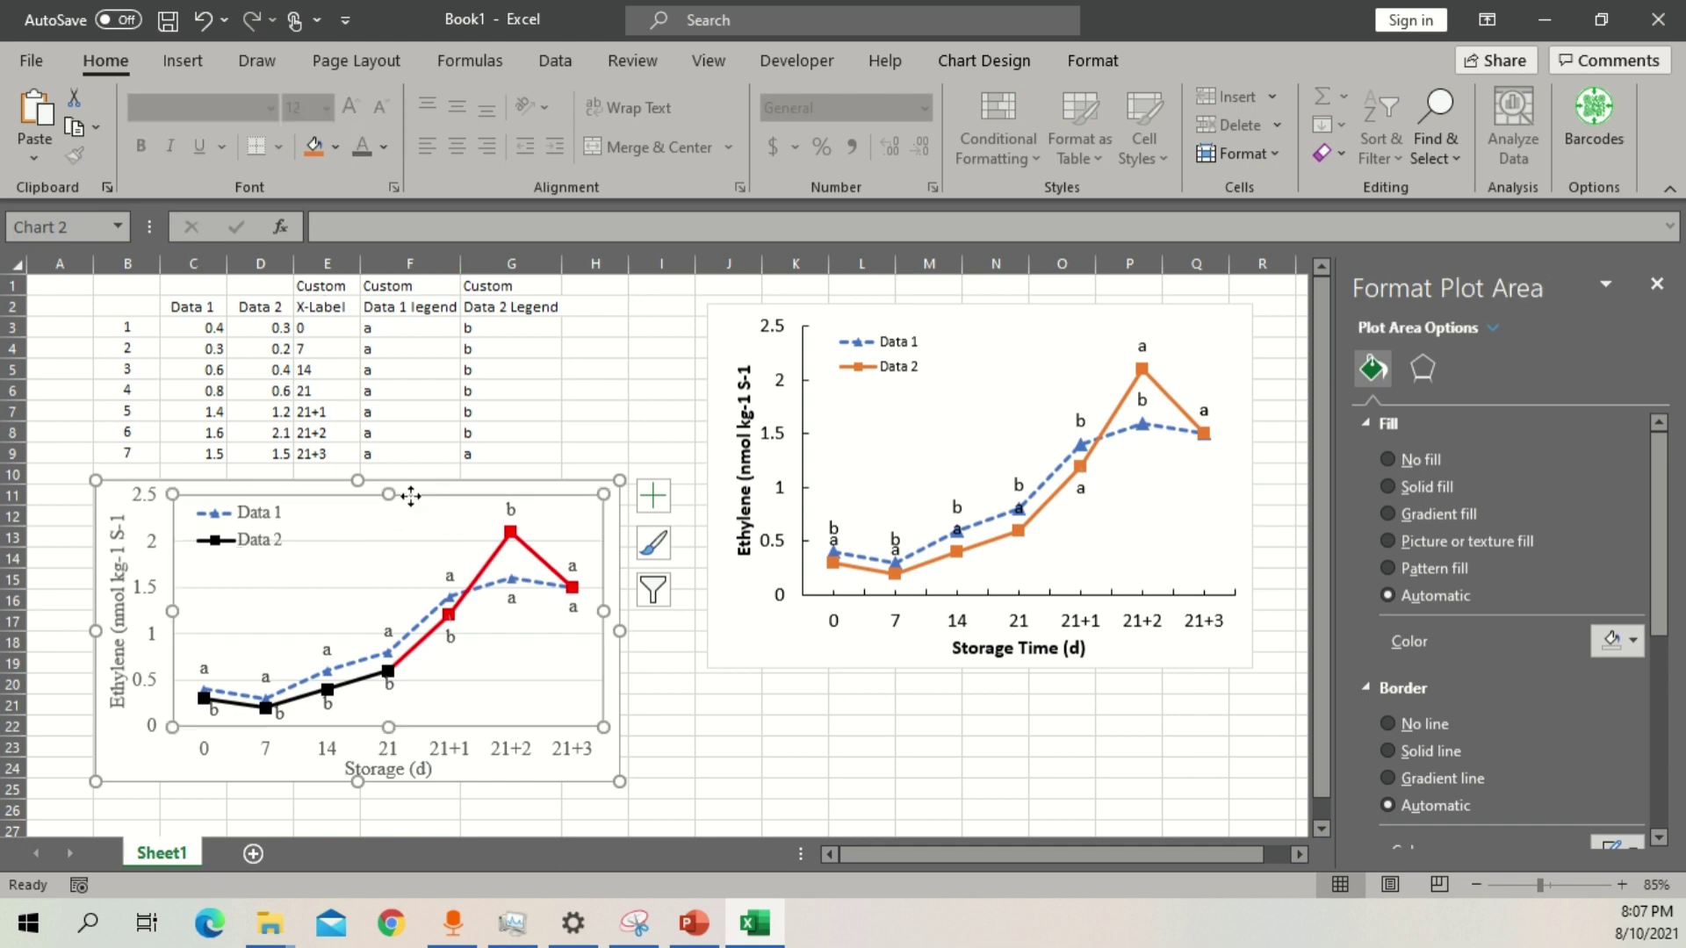
{"action": "left_click", "coordinate": [402, 541]}
{"action": "key", "text": "Escape"}
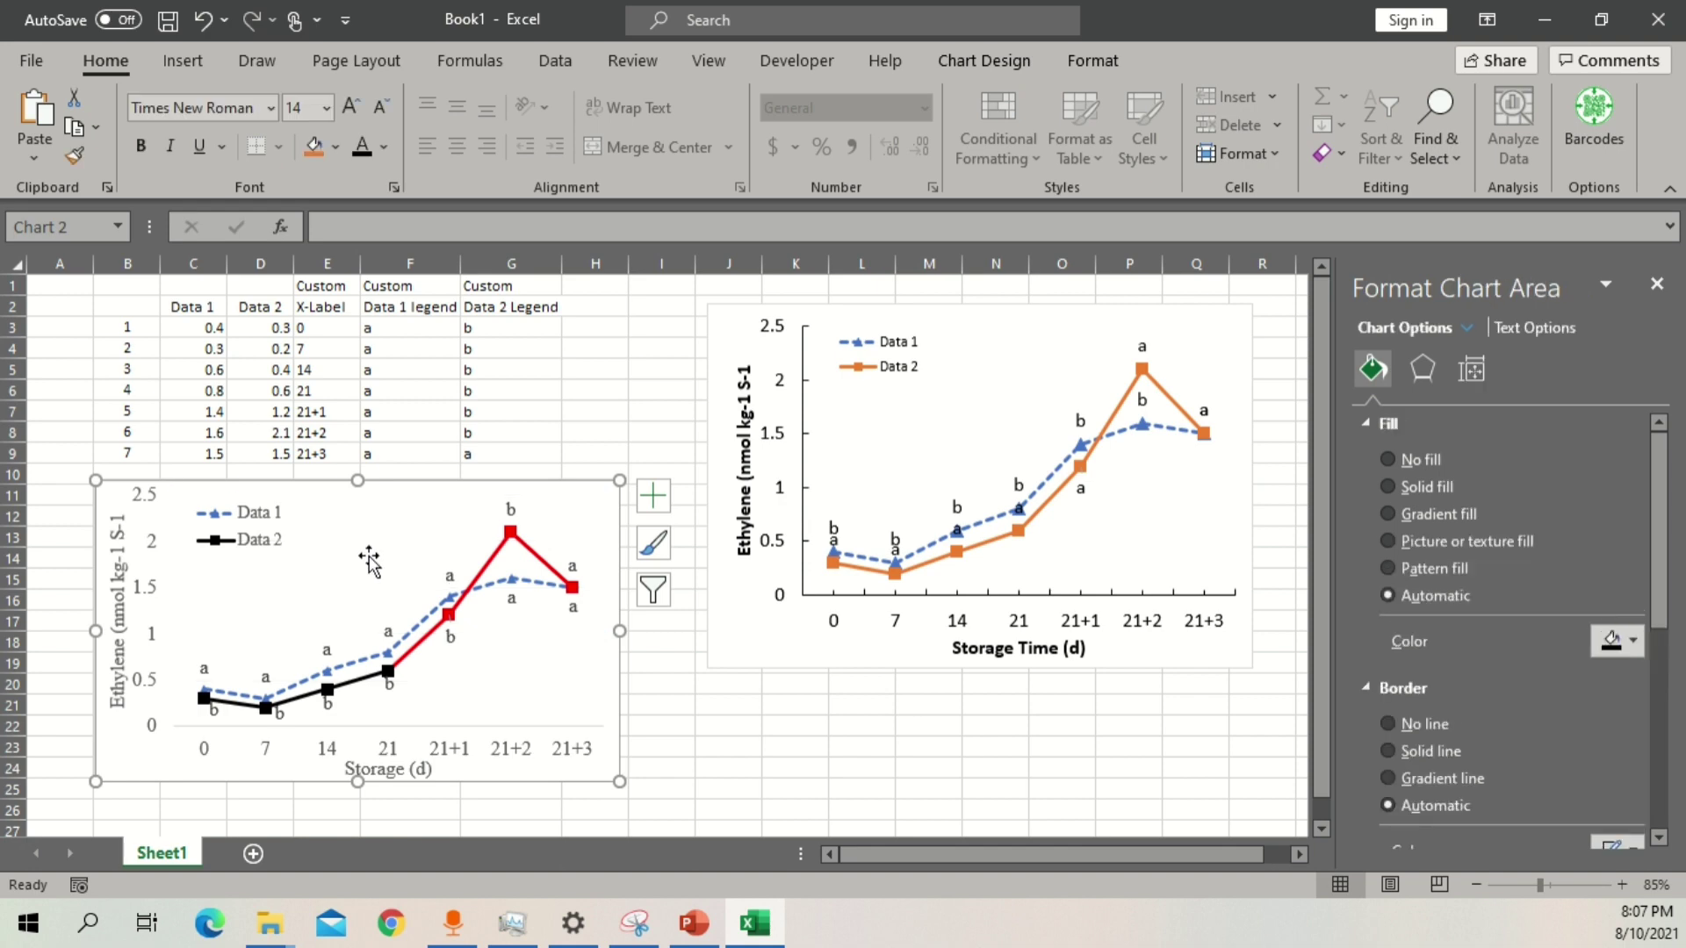
Set the vertical axis's major tick marks to Inside.
{"action": "left_click", "coordinate": [156, 553]}
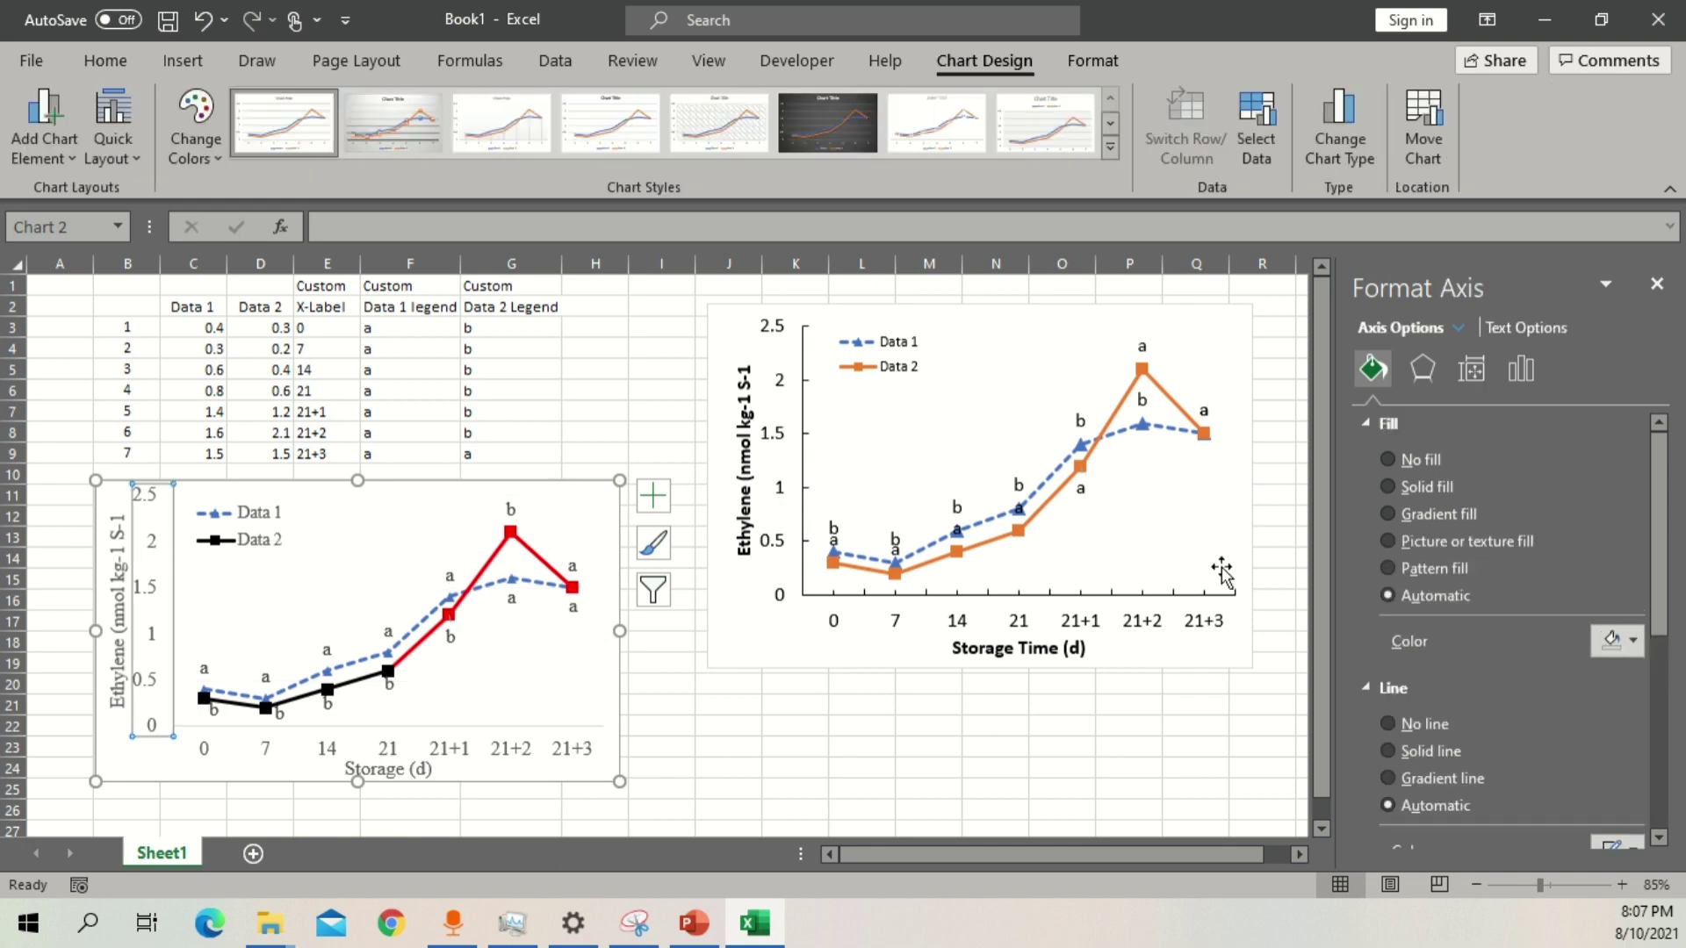
{"action": "left_click", "coordinate": [1395, 426]}
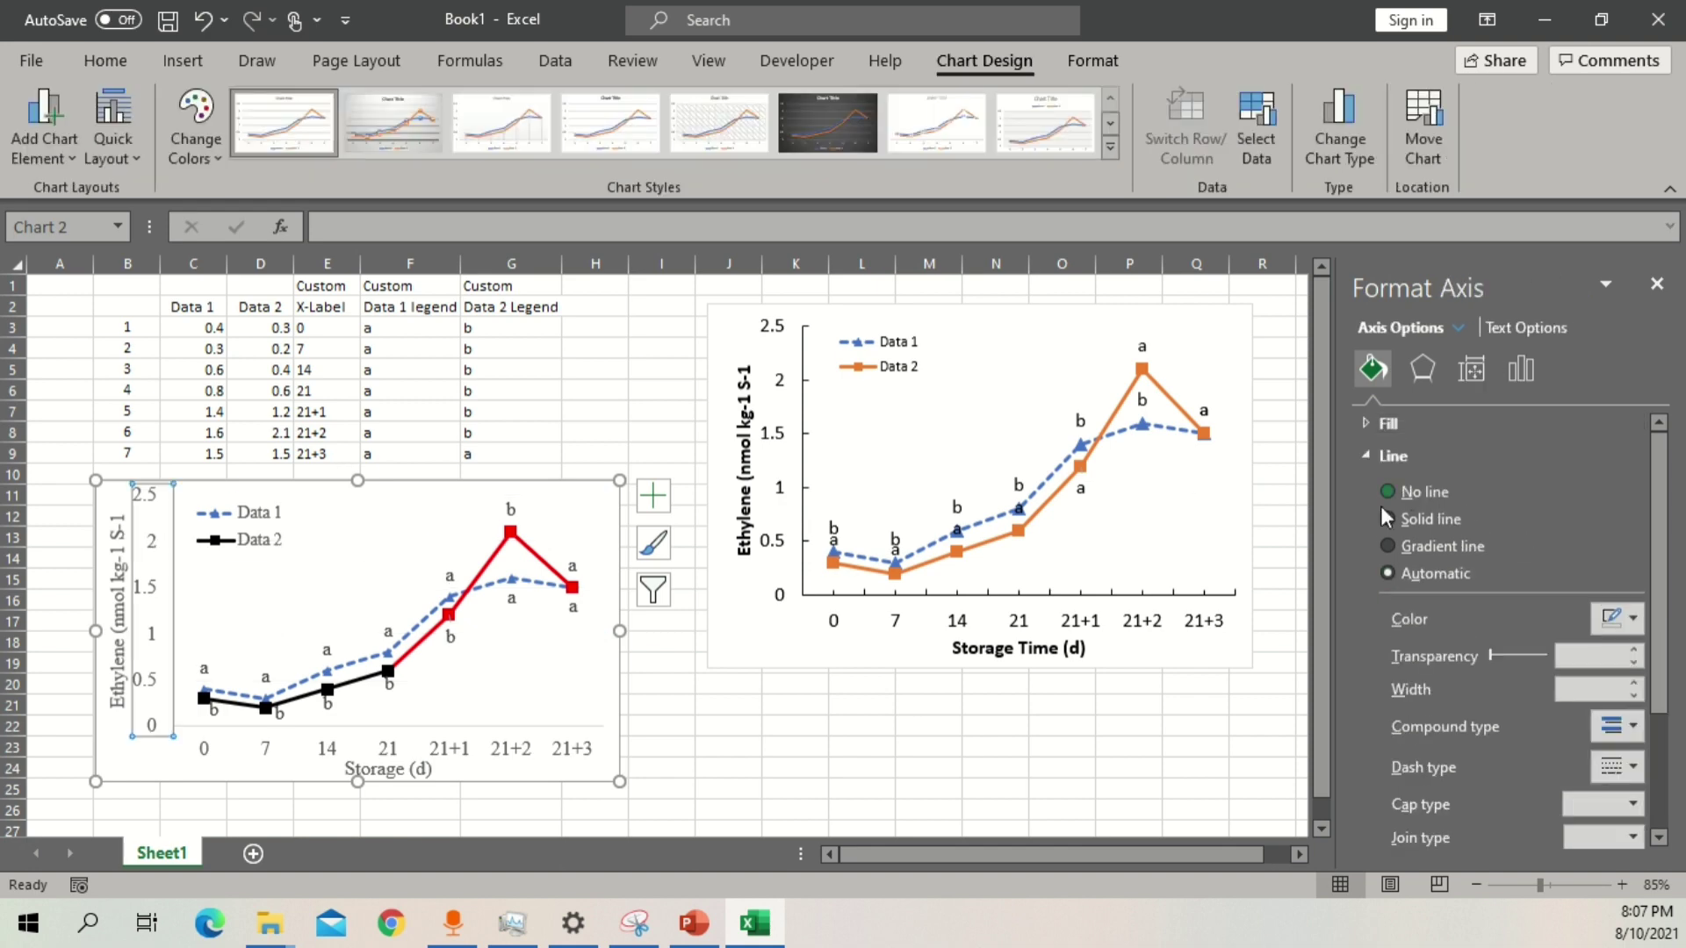
{"action": "left_click", "coordinate": [1381, 456]}
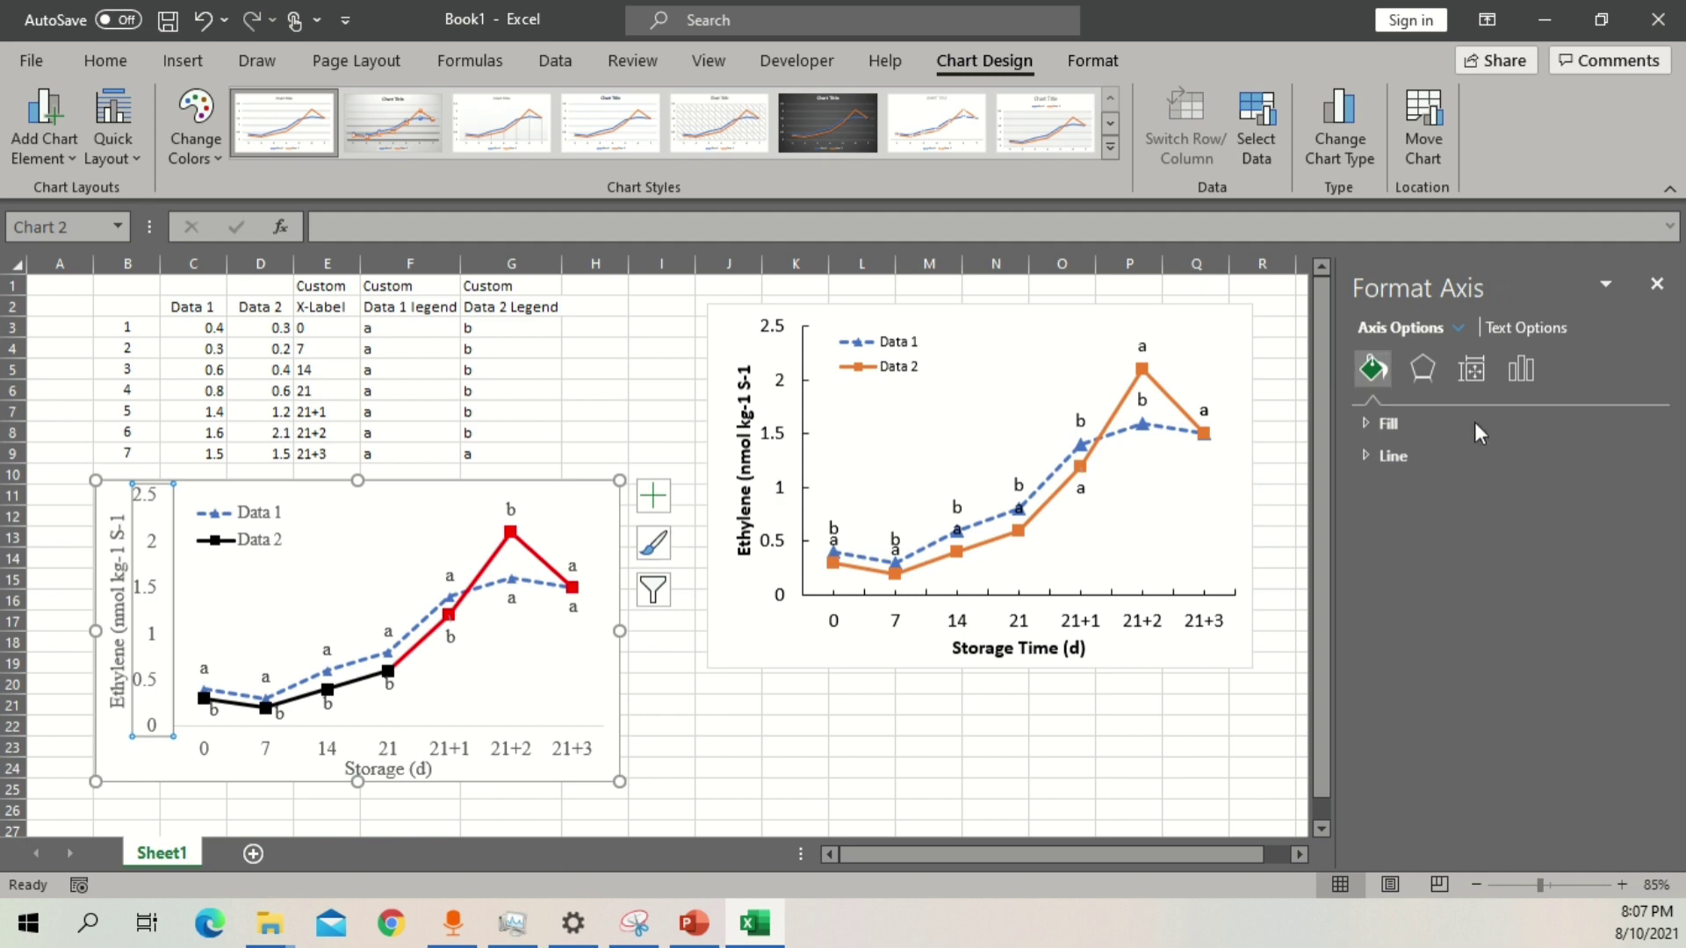
{"action": "left_click", "coordinate": [1481, 376]}
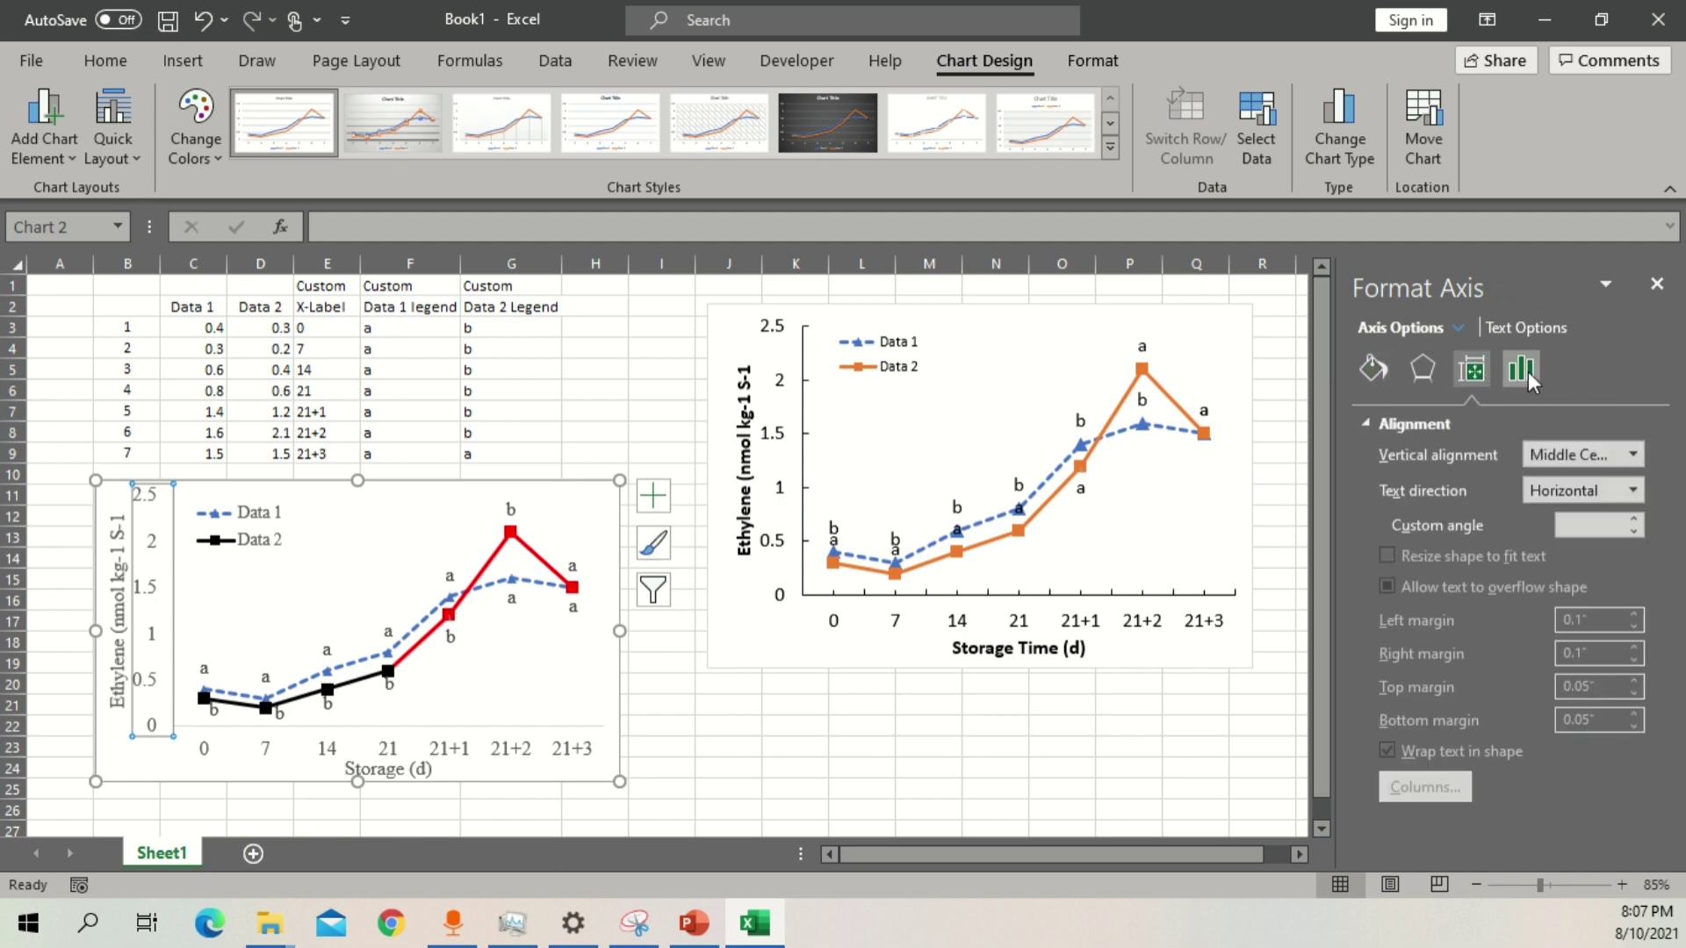
{"action": "left_click", "coordinate": [1523, 370]}
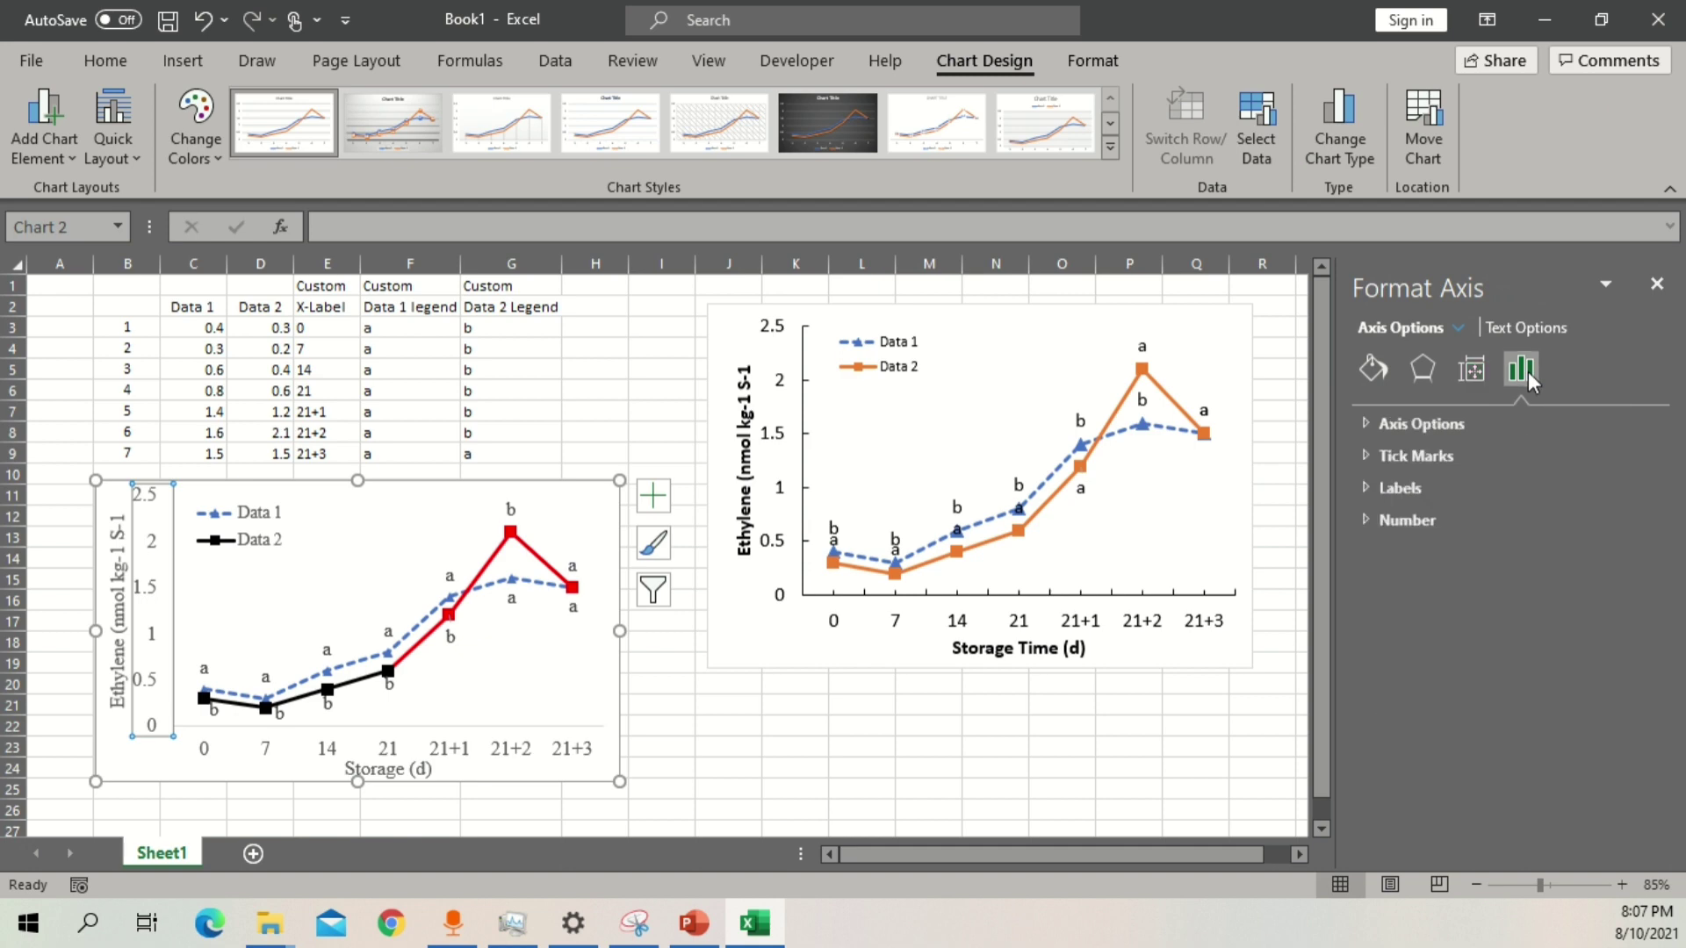
{"action": "left_click", "coordinate": [1416, 425]}
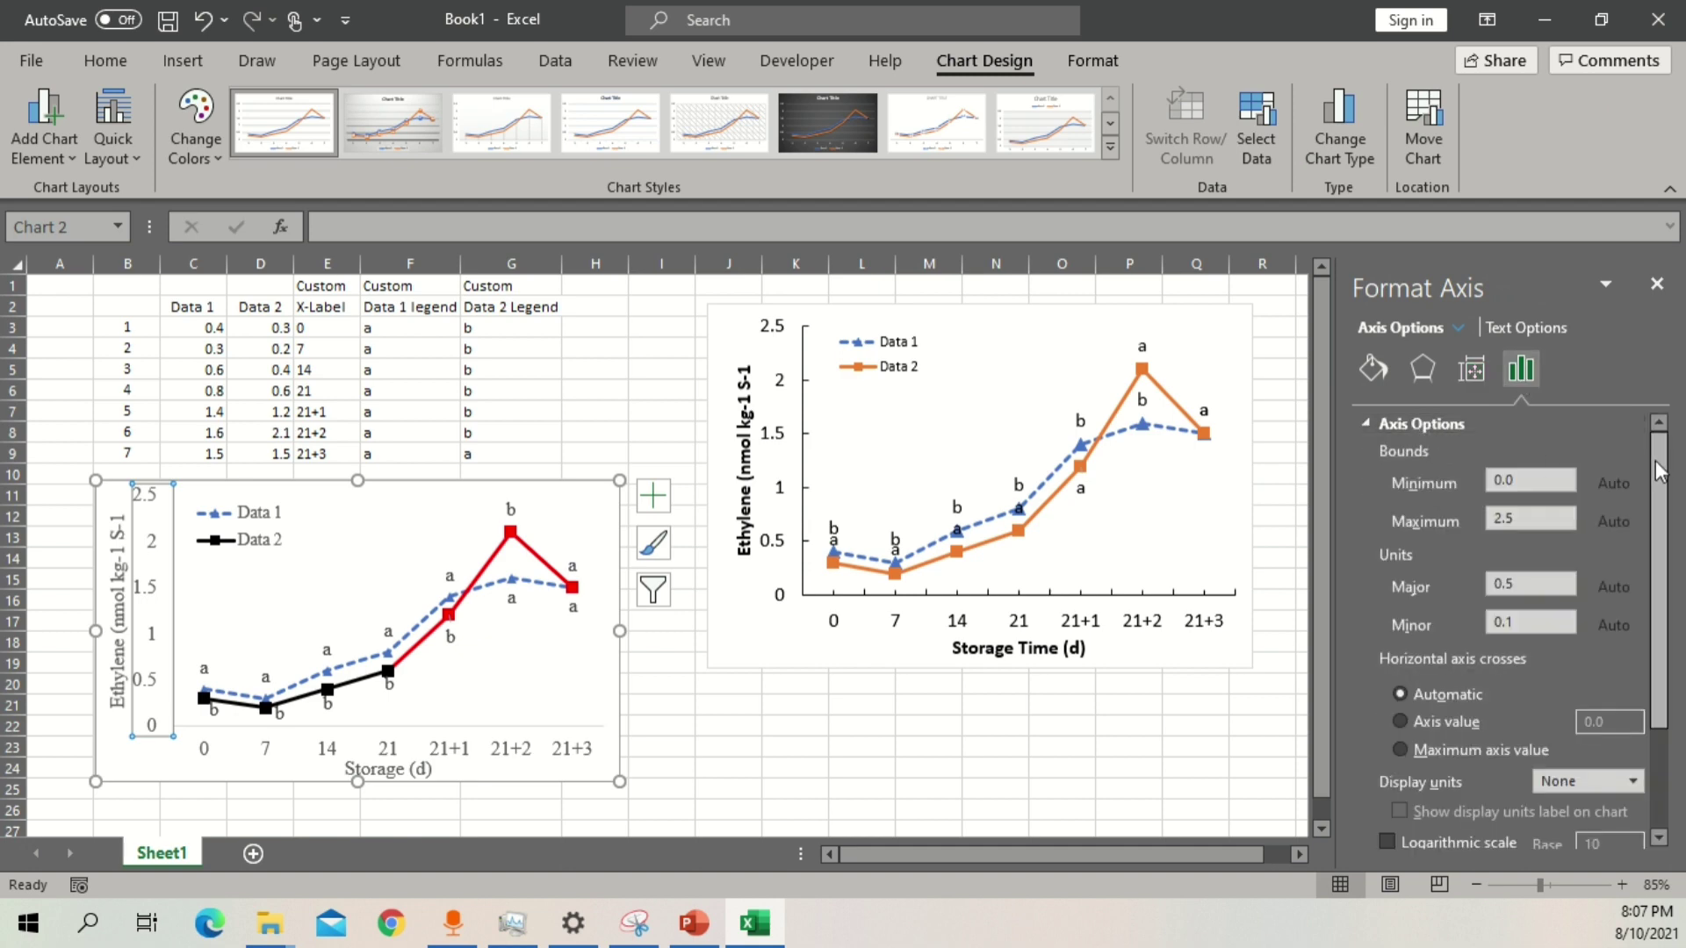
{"action": "left_click_drag", "start_coordinate": [1656, 493], "coordinate": [1657, 594]}
{"action": "left_click", "coordinate": [1405, 774]}
{"action": "scroll", "coordinate": [1407, 527], "scroll_direction": "up", "scroll_amount": 3}
{"action": "left_click", "coordinate": [1406, 427]}
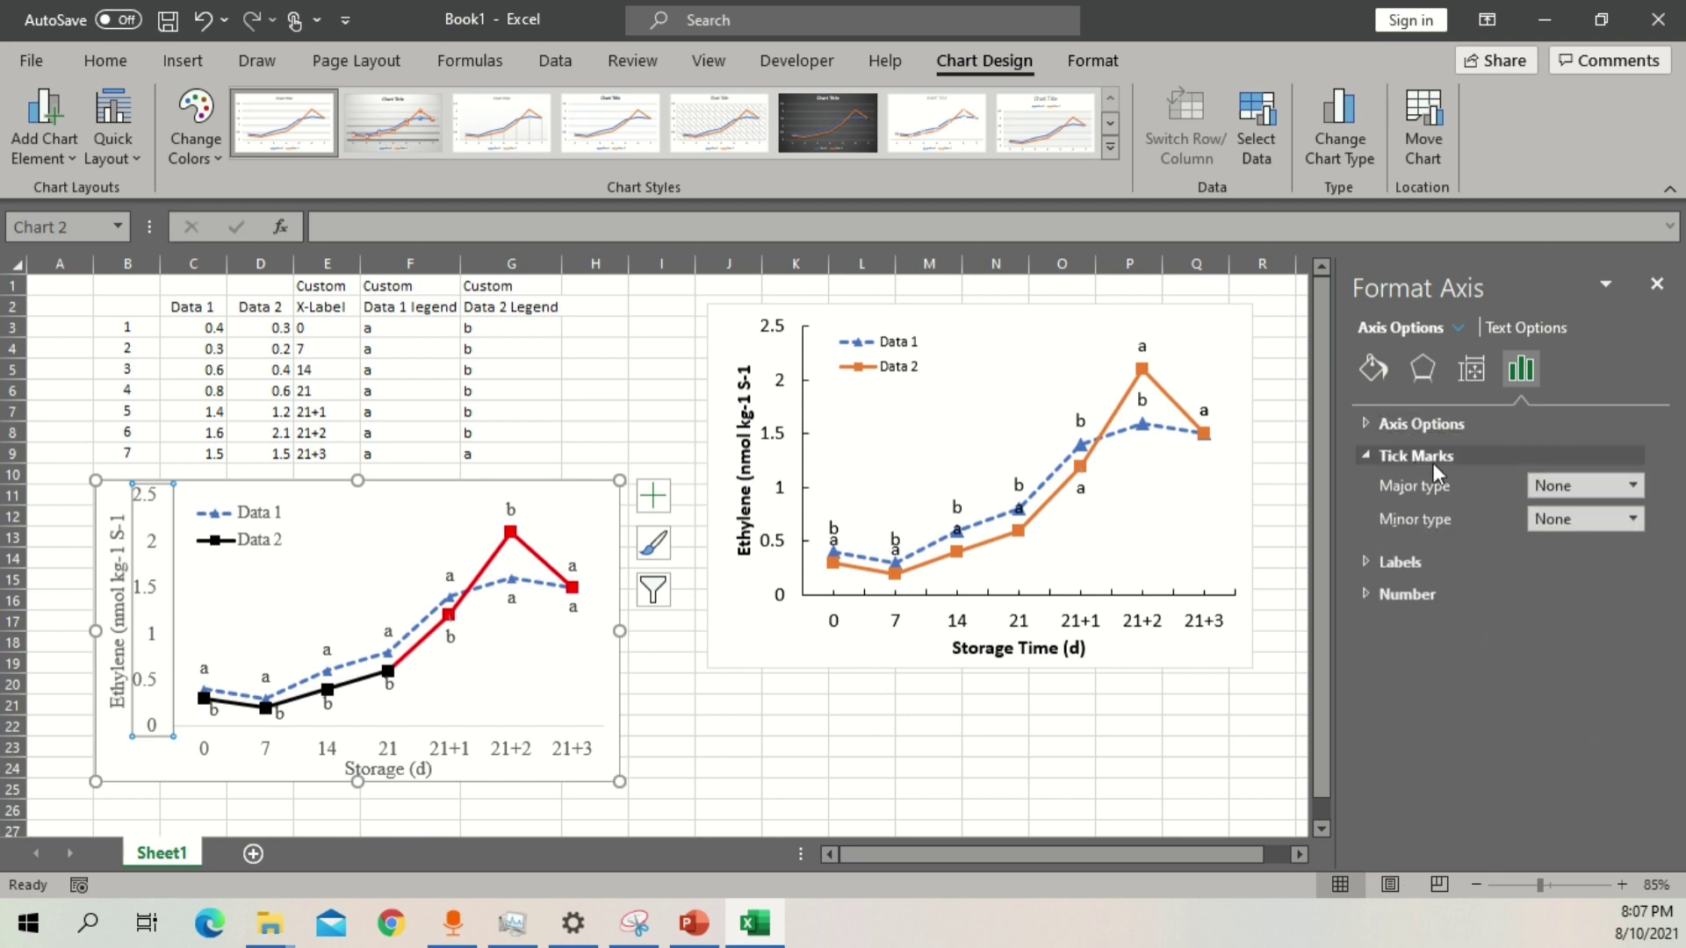
{"action": "left_click", "coordinate": [1635, 484]}
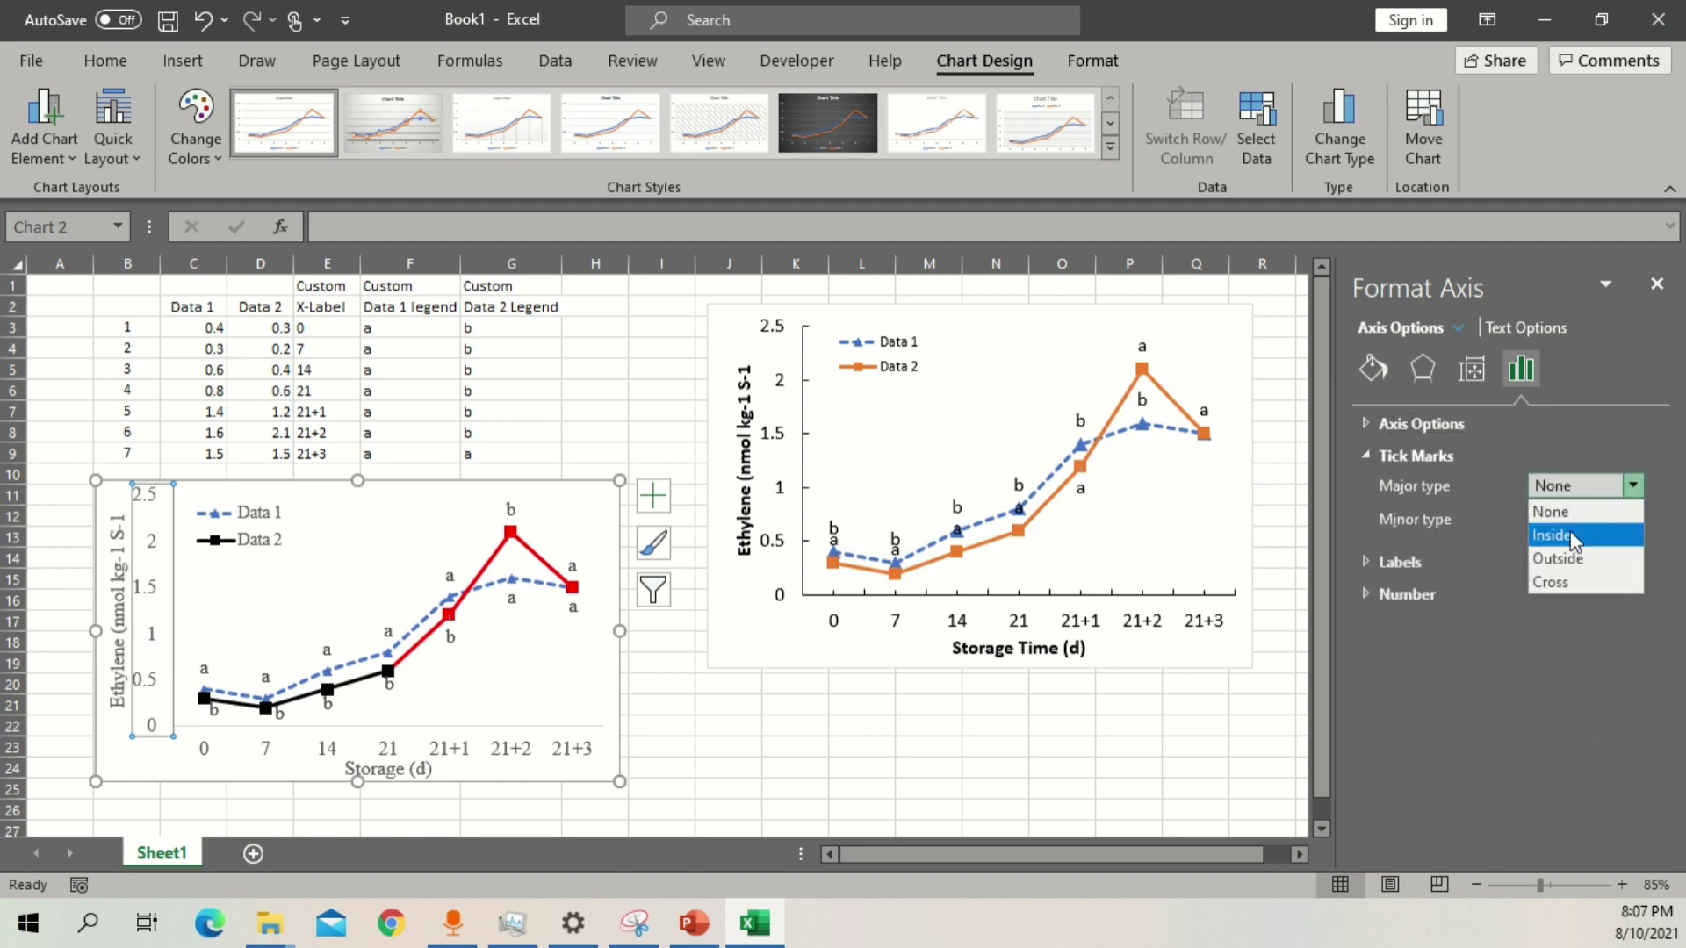
{"action": "left_click", "coordinate": [1568, 537]}
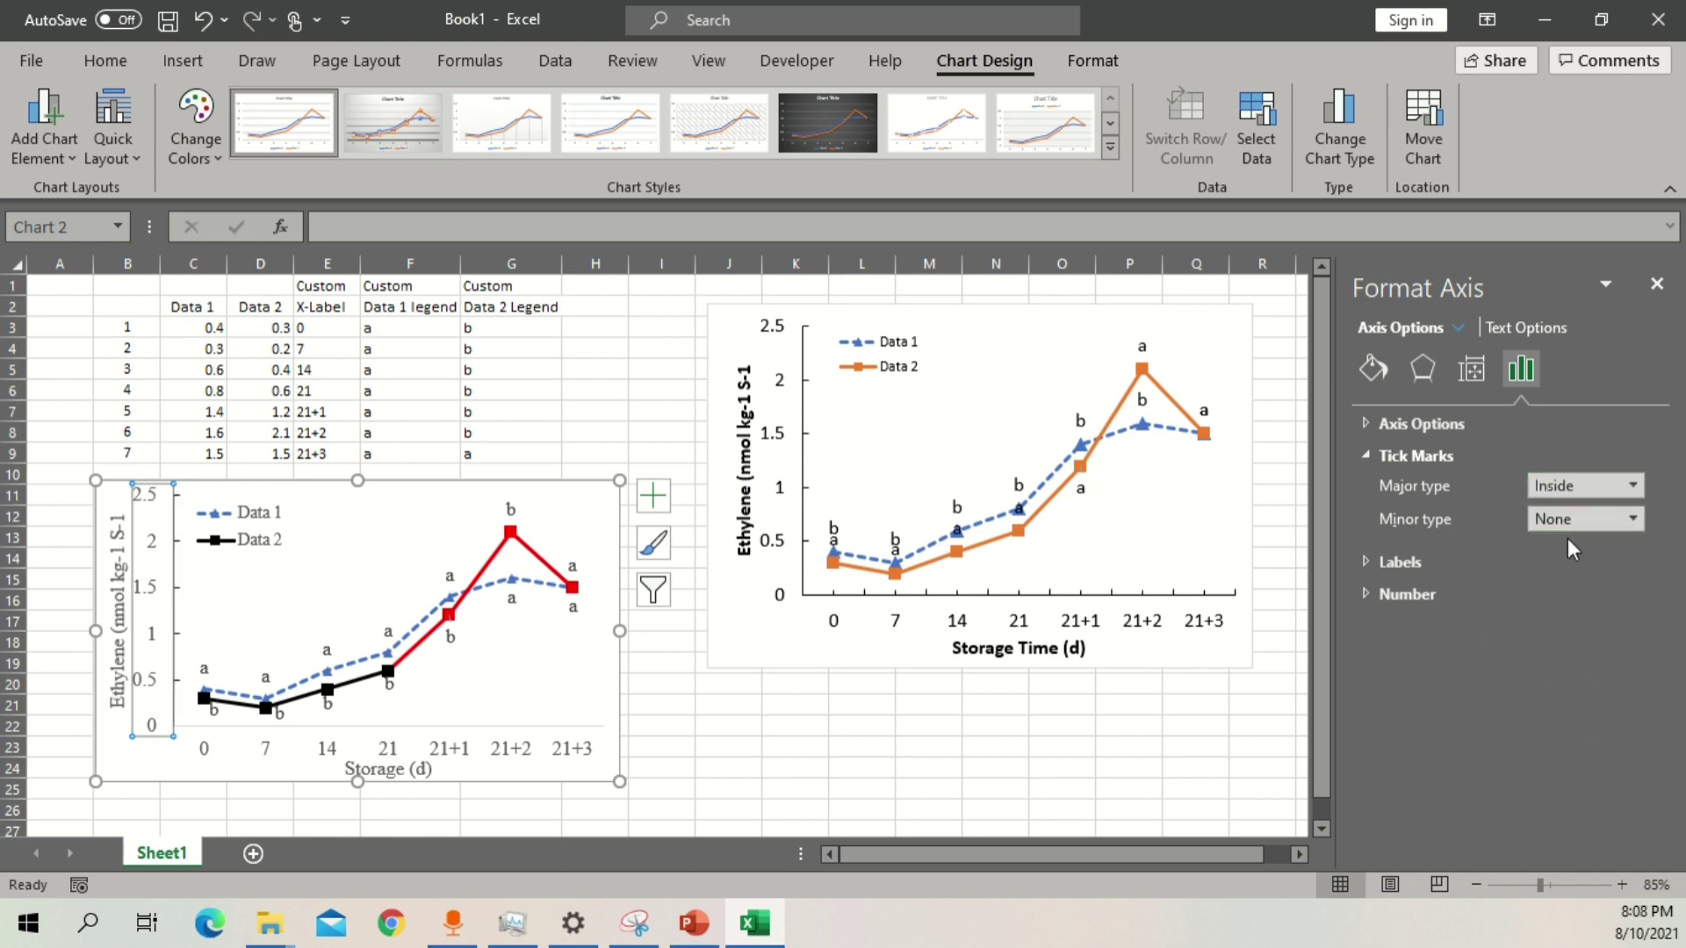
Set the horizontal axis's major tick marks to Inside.
{"action": "left_click", "coordinate": [534, 751]}
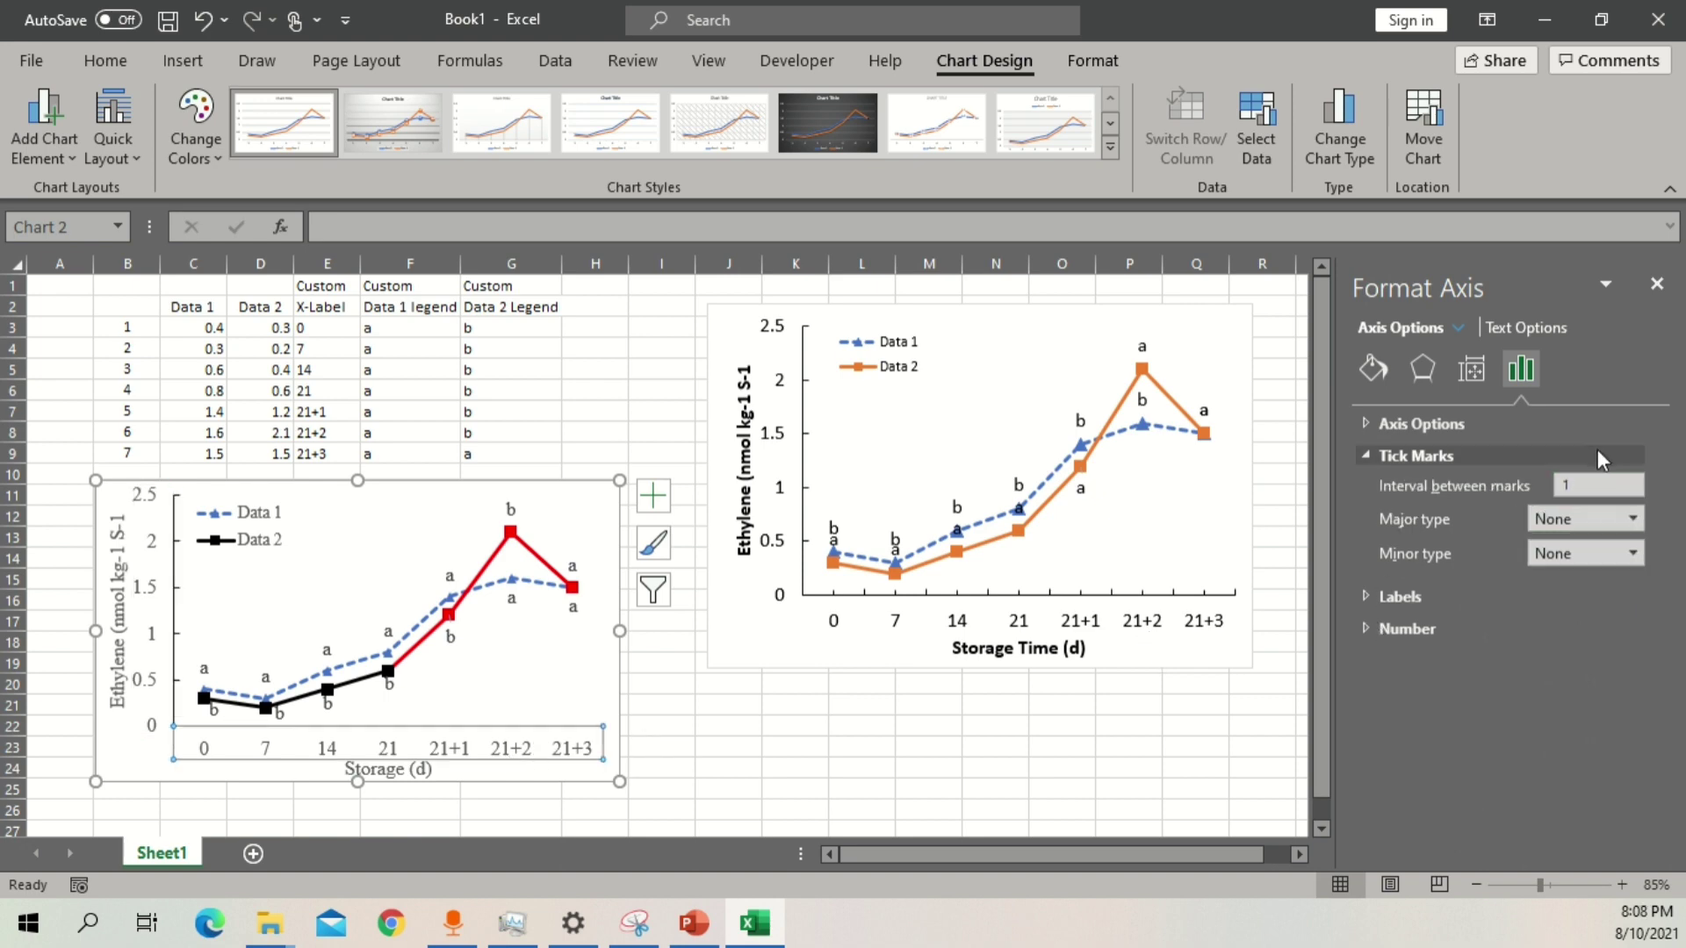
{"action": "left_click", "coordinate": [1634, 519]}
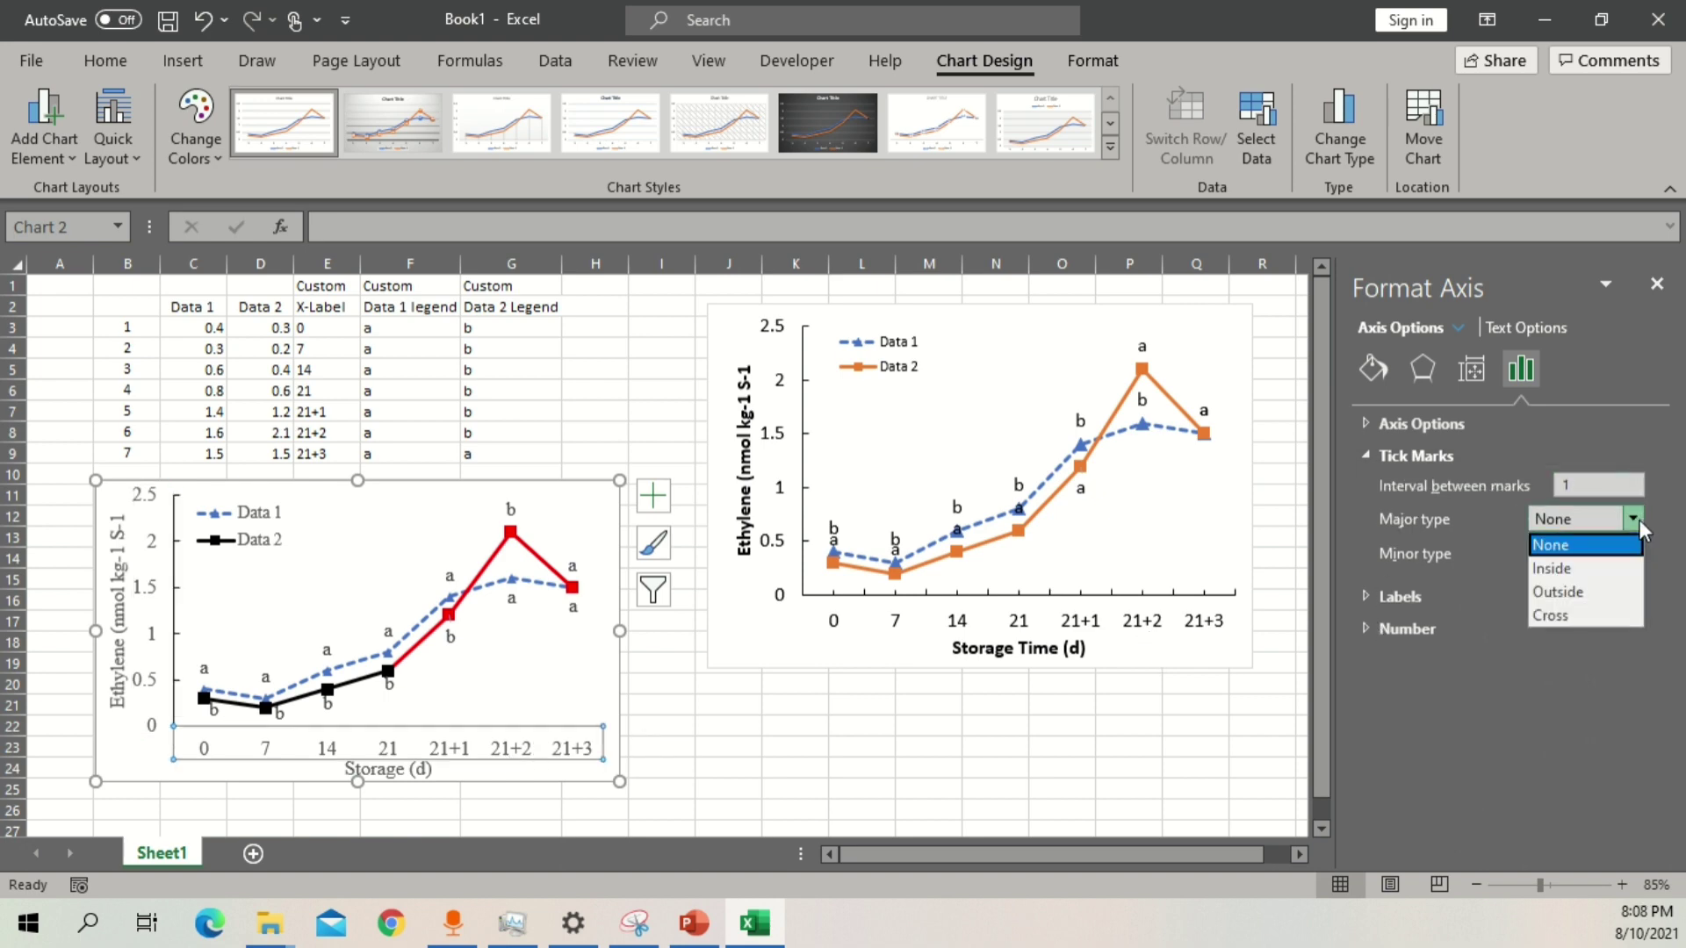
{"action": "left_click", "coordinate": [1585, 569]}
{"action": "left_click", "coordinate": [685, 791]}
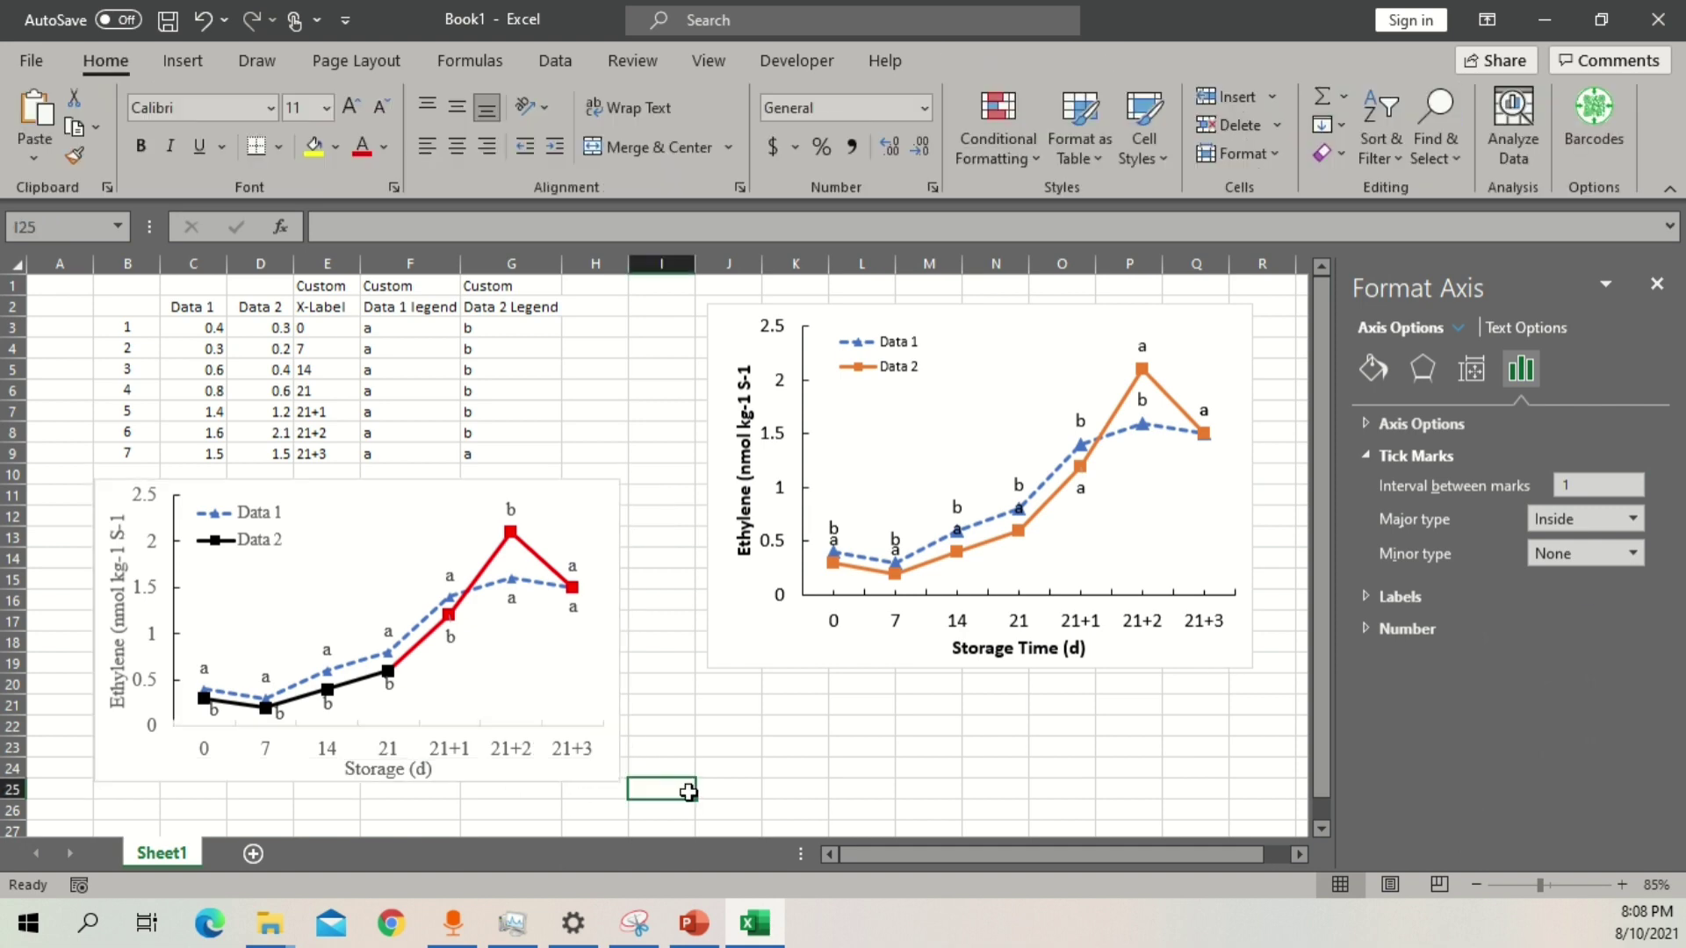
Change the horizontal axis line's Shape Outline colour.
{"action": "left_click", "coordinate": [481, 734]}
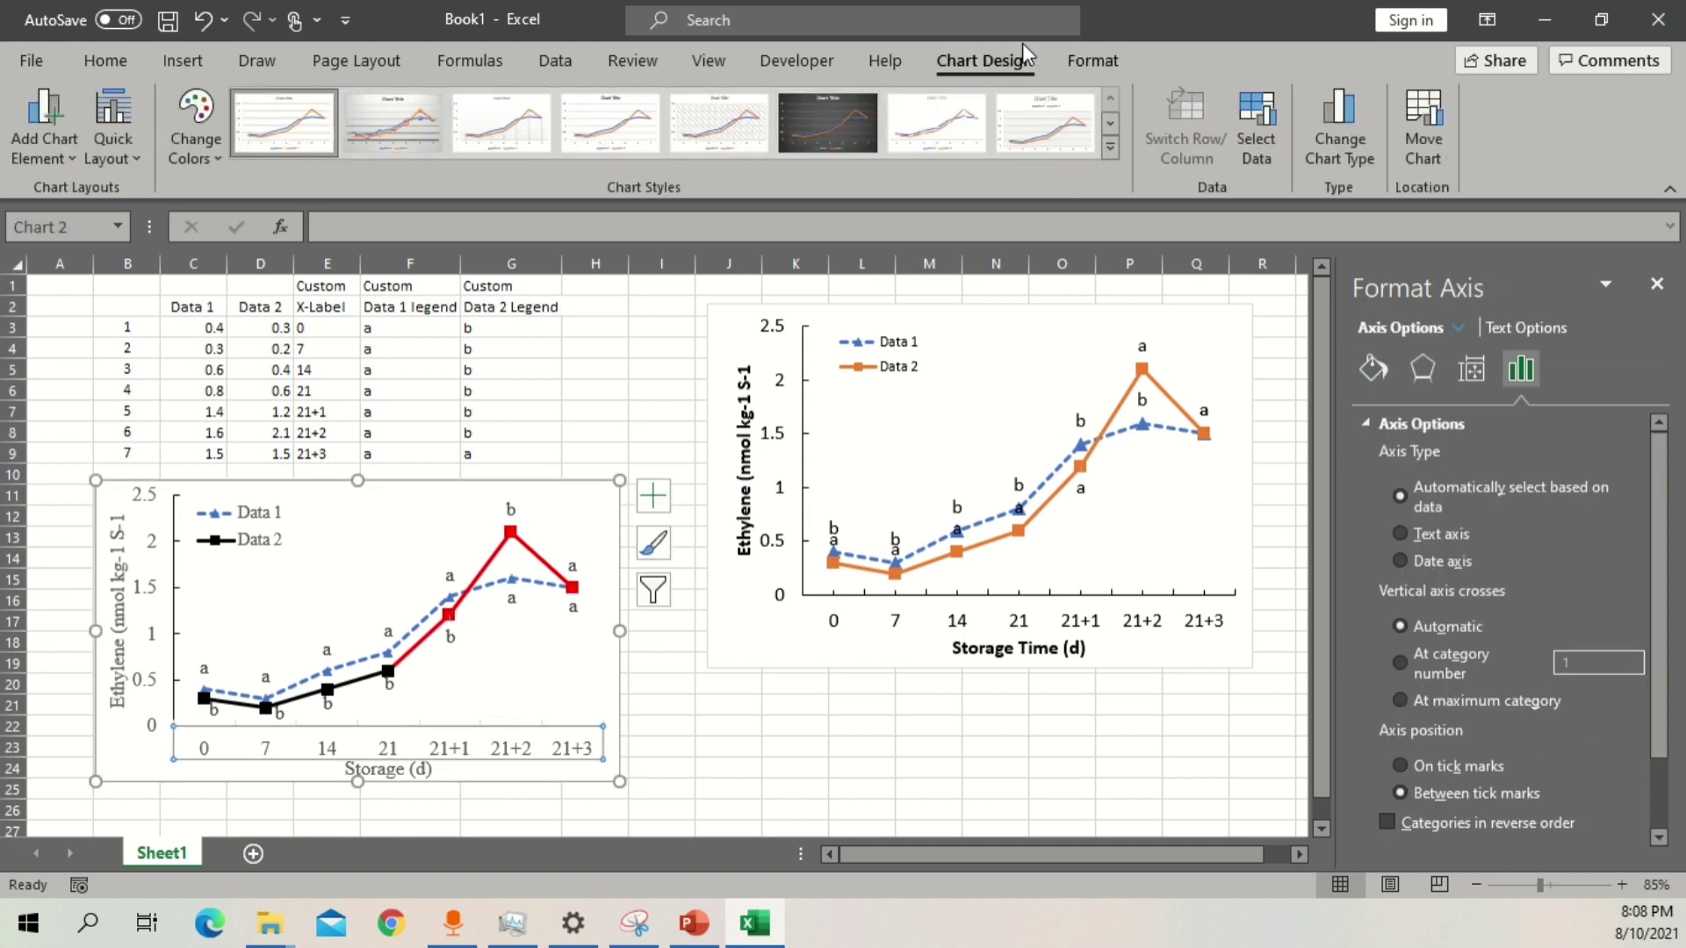
{"action": "left_click", "coordinate": [1096, 64]}
{"action": "left_click", "coordinate": [690, 125]}
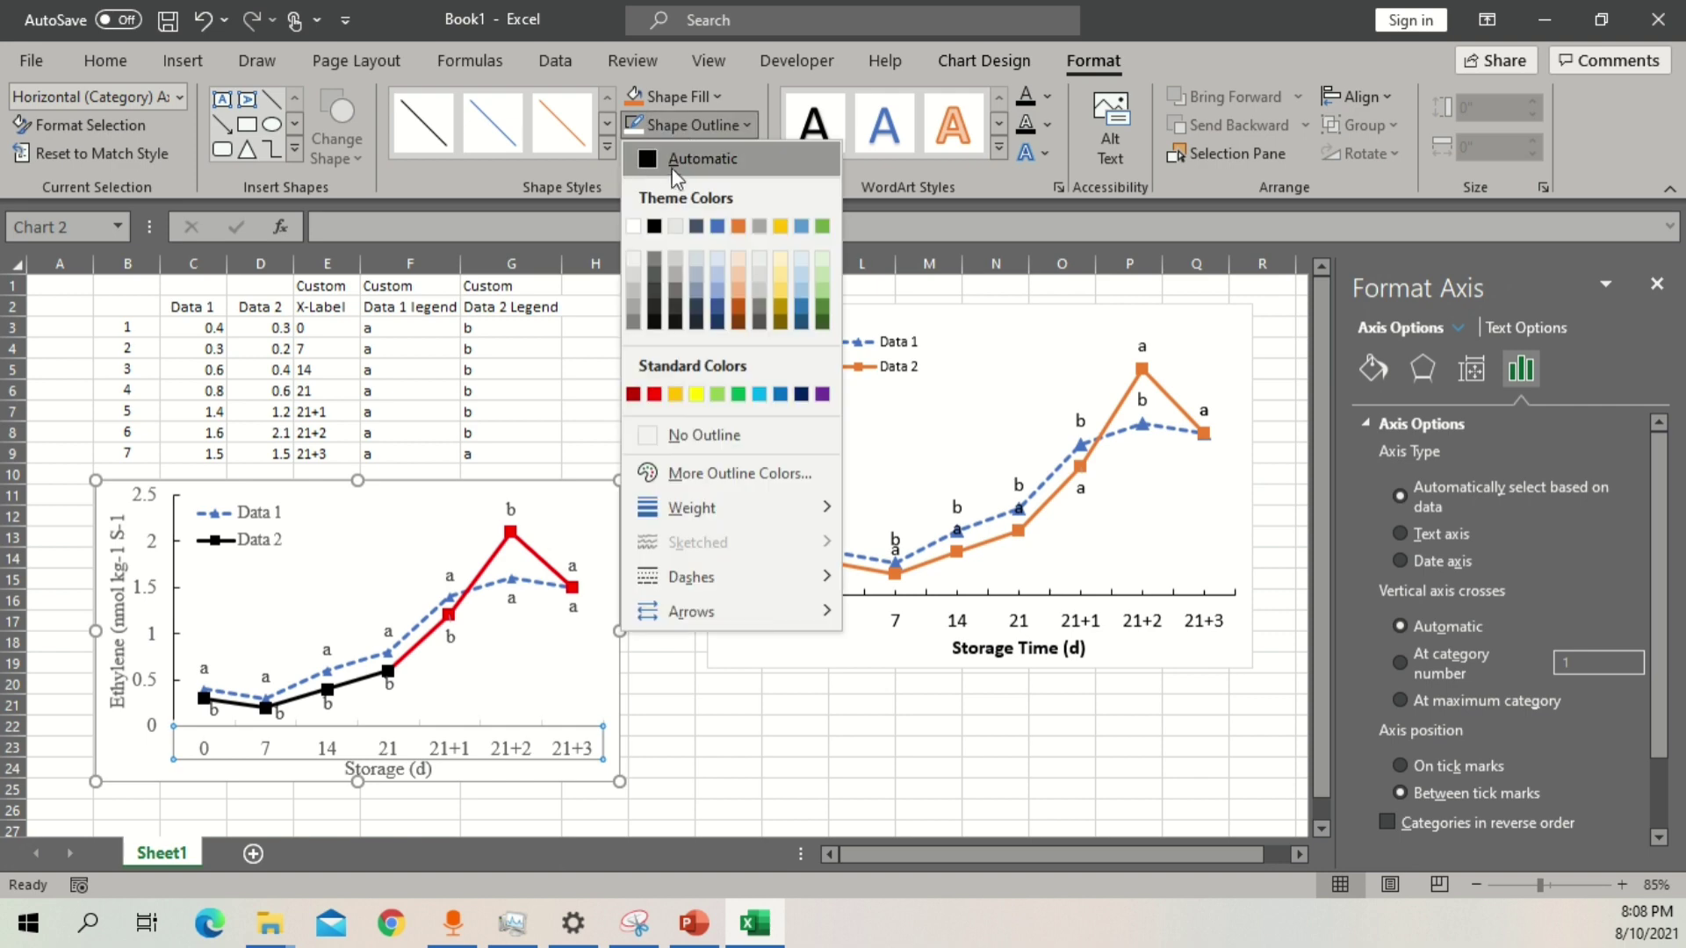
{"action": "left_click", "coordinate": [654, 227]}
{"action": "left_click", "coordinate": [707, 727]}
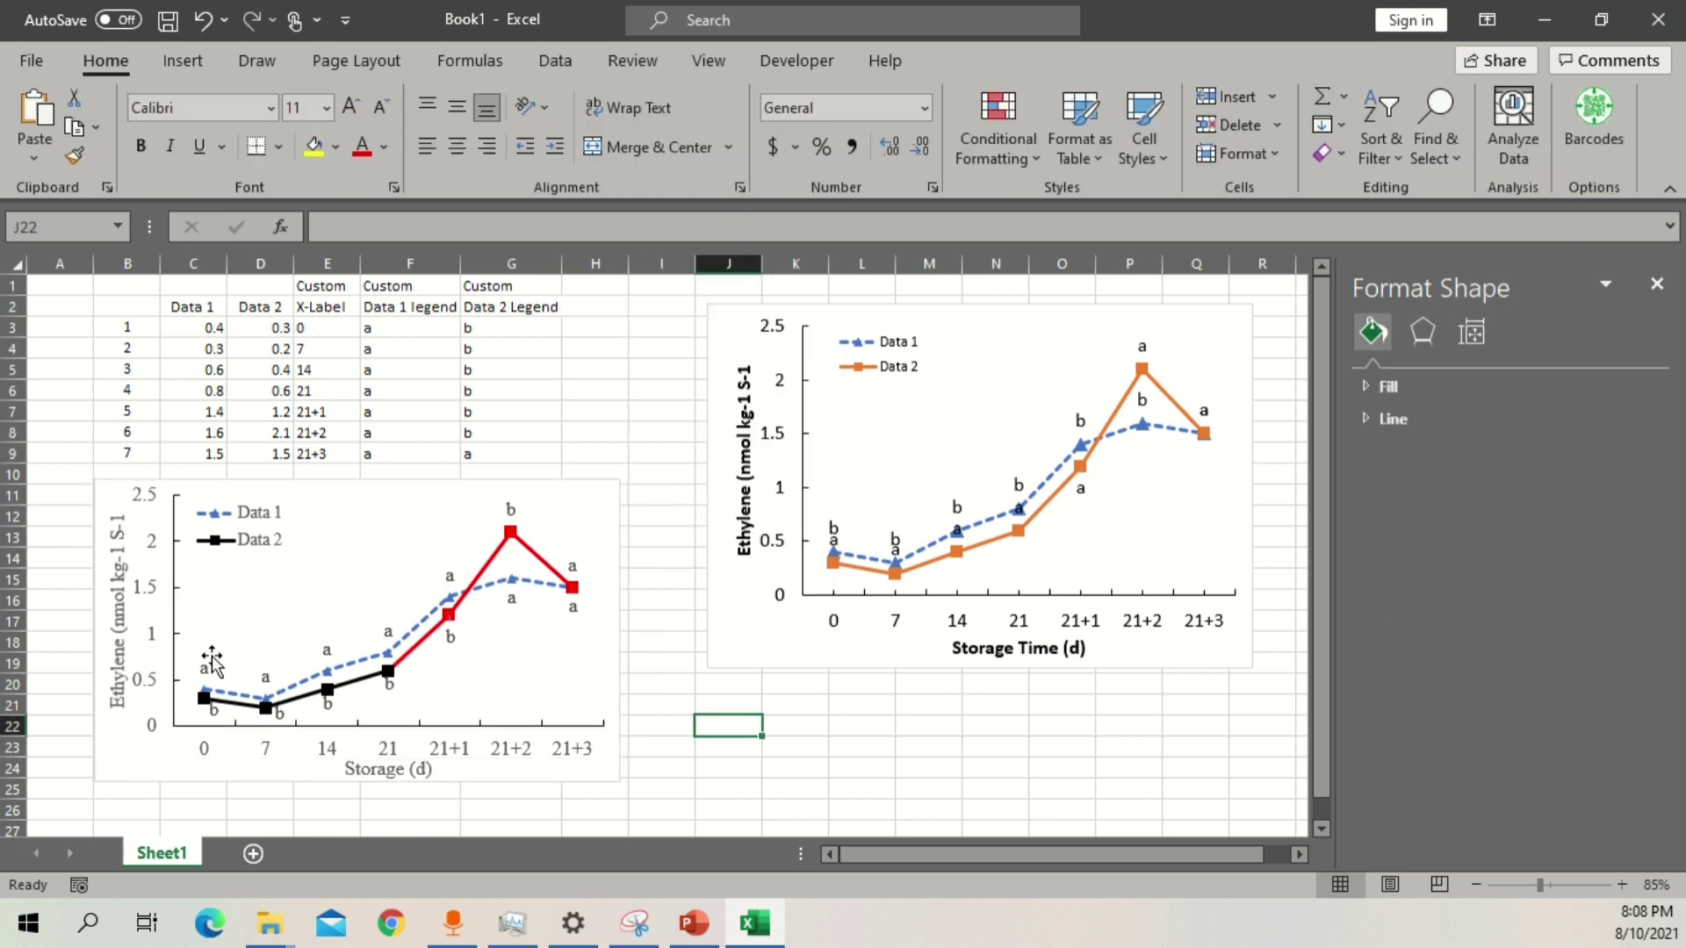
Raise the left chart's top edge to row 9, making it 3.33" by 5.21".
{"action": "left_click", "coordinate": [389, 725]}
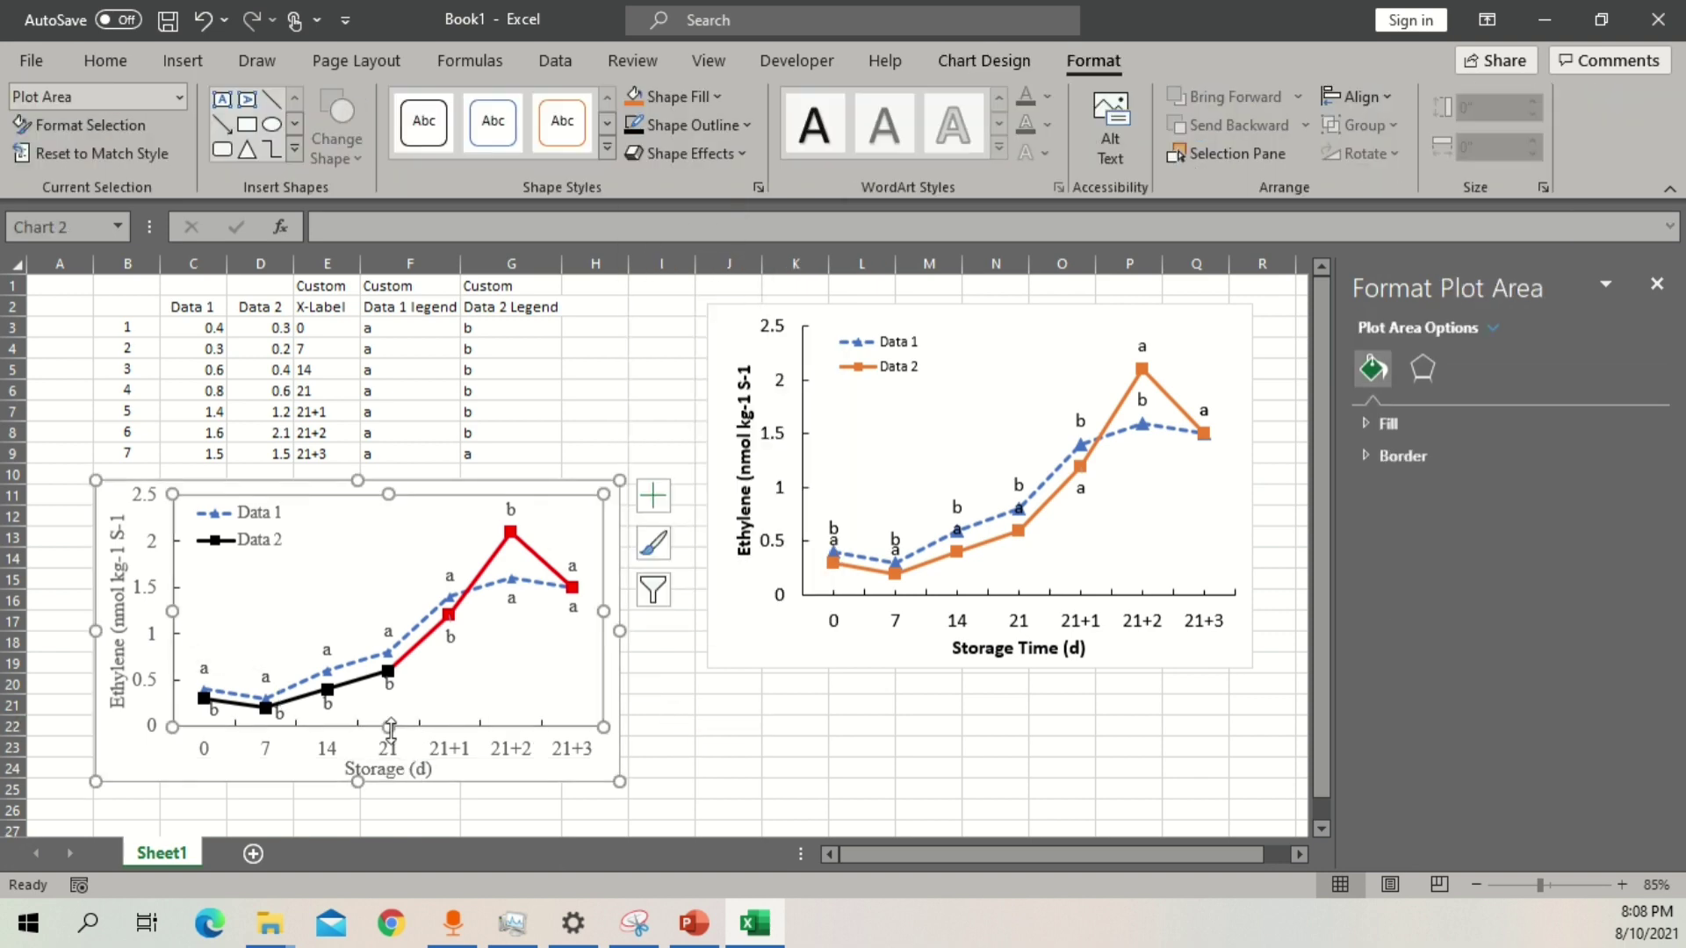
{"action": "left_click_drag", "start_coordinate": [357, 481], "coordinate": [359, 447]}
{"action": "left_click", "coordinate": [492, 687]}
{"action": "left_click", "coordinate": [621, 700]}
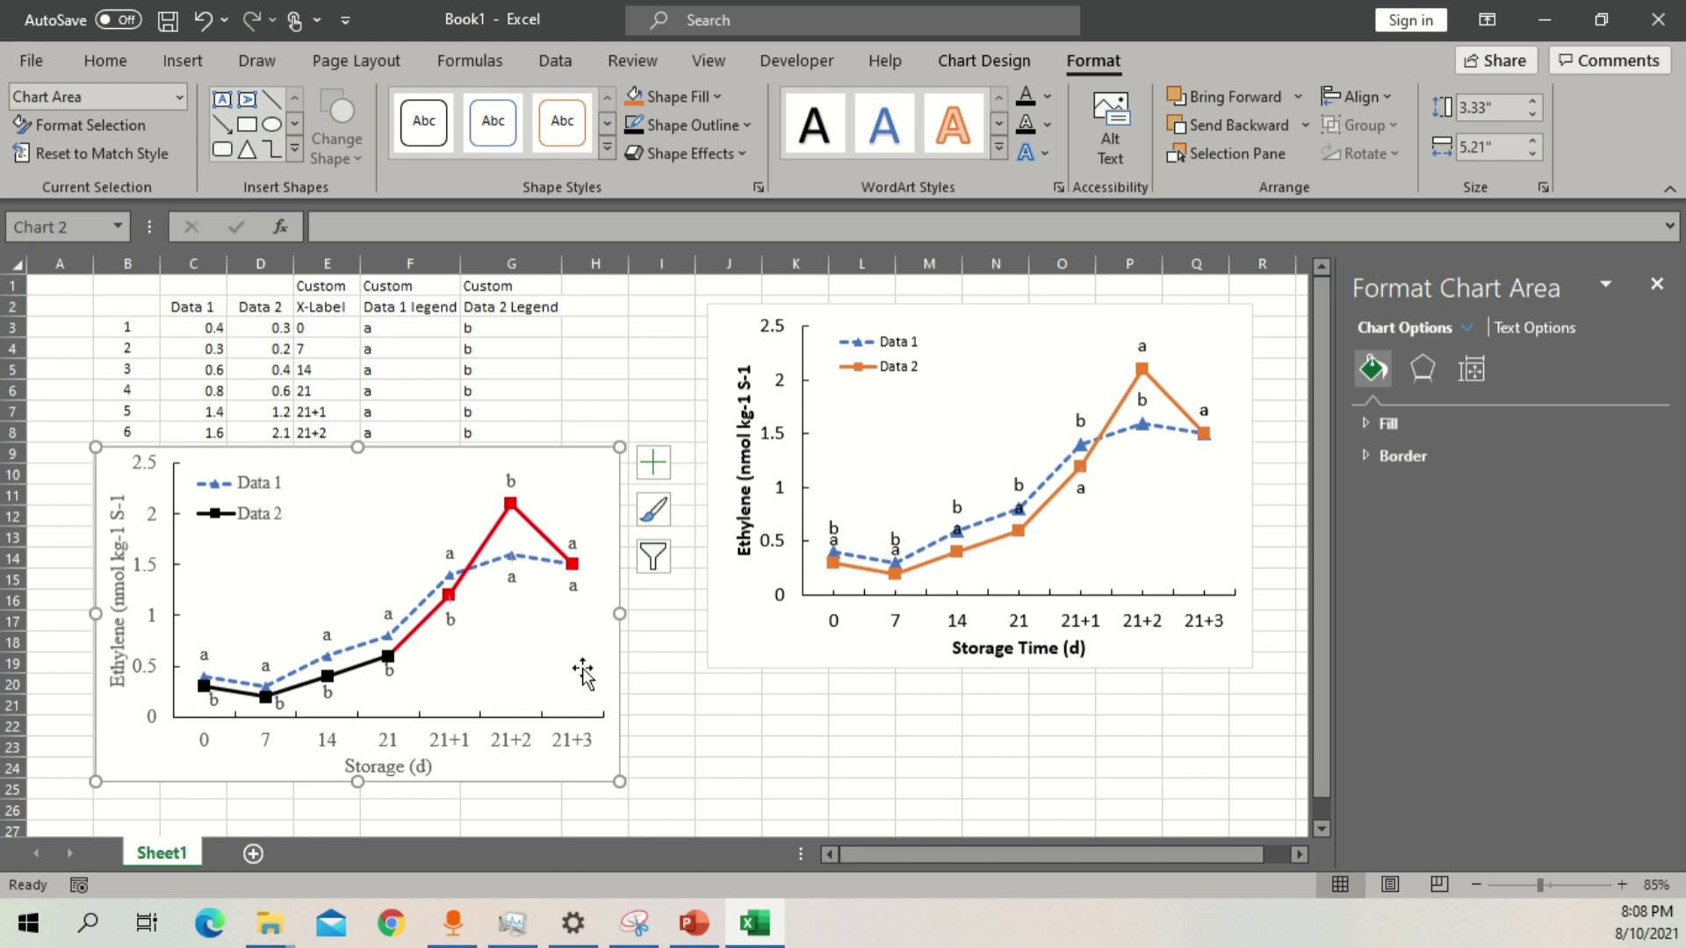
{"action": "scroll", "coordinate": [584, 674], "scroll_direction": "up", "scroll_amount": 2}
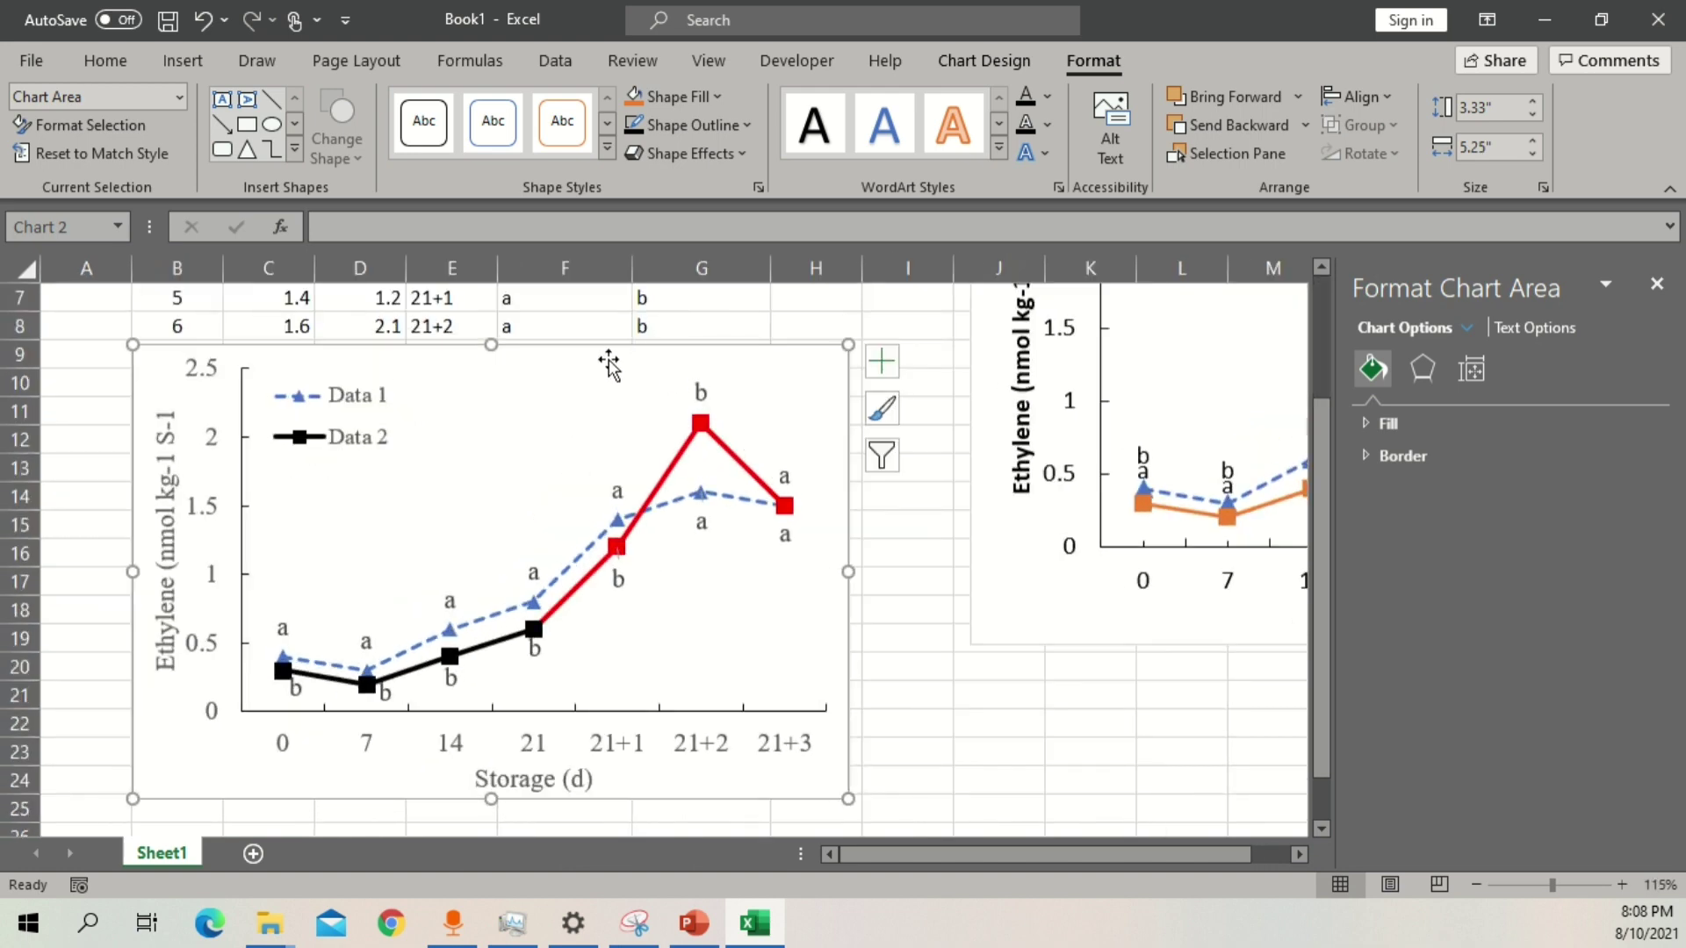
In PowerPoint, add a new second slide and delete its empty placeholders.
{"action": "left_click", "coordinate": [699, 933]}
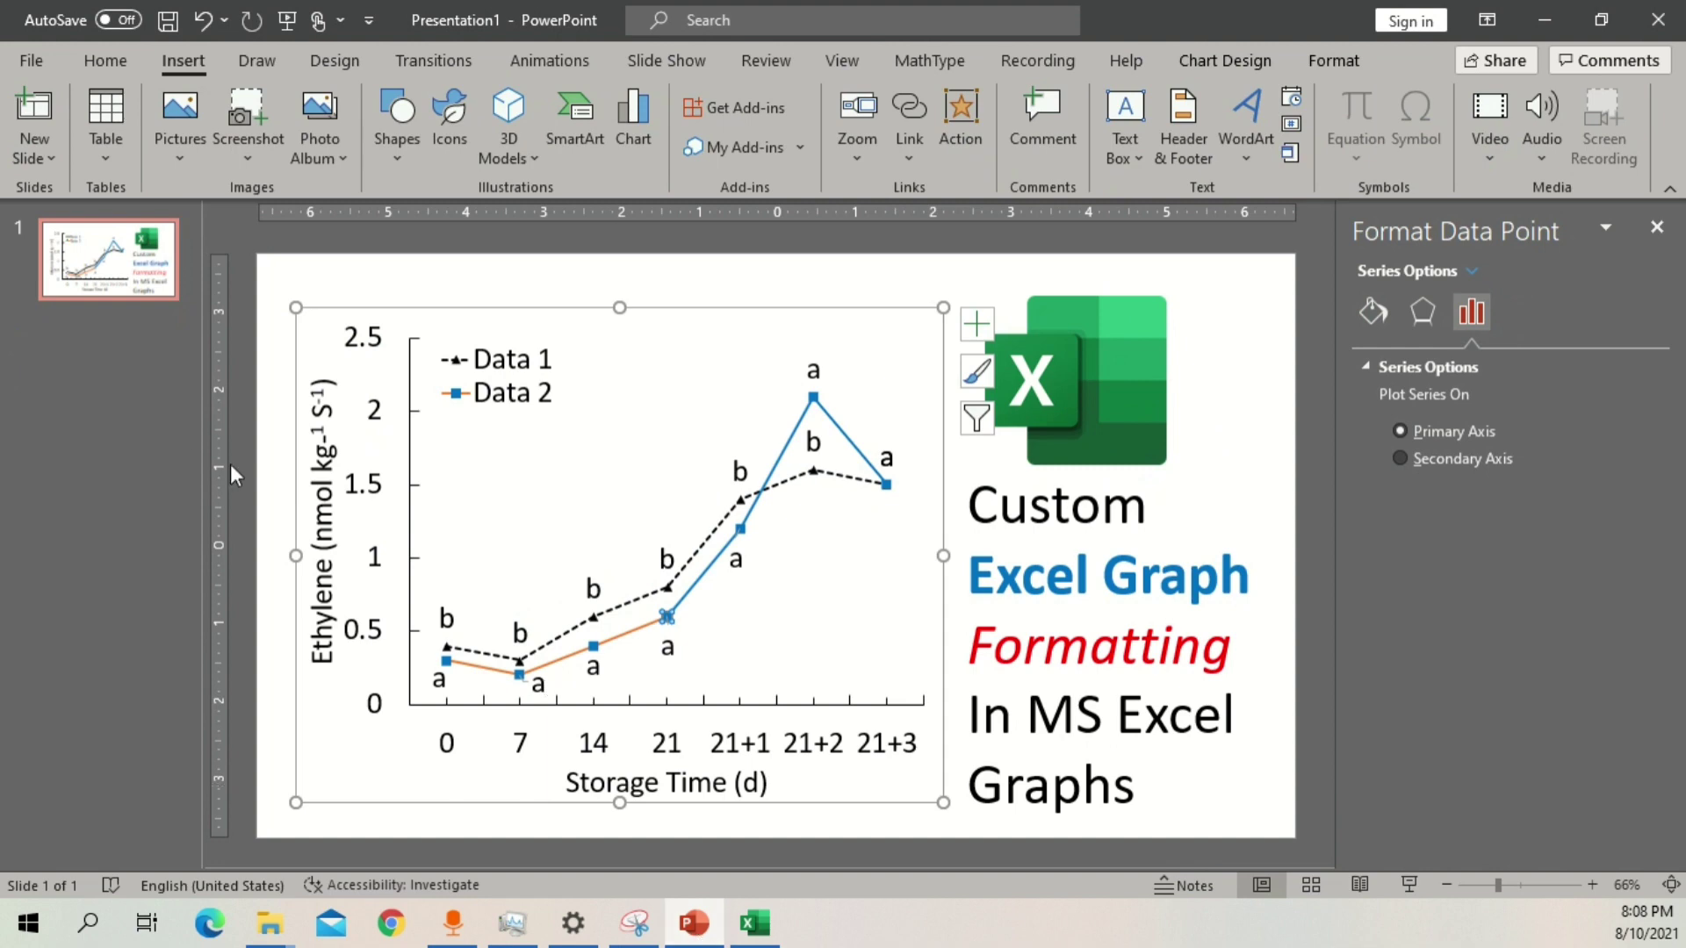
{"action": "left_click", "coordinate": [150, 355]}
{"action": "key", "text": "Return"}
{"action": "key", "text": "ctrl+a"}
{"action": "key", "text": "Delete"}
Paste the Excel chart onto the blank slide, remove the extra picture copy, and dismiss design suggestions.
{"action": "right_click", "coordinate": [331, 317]}
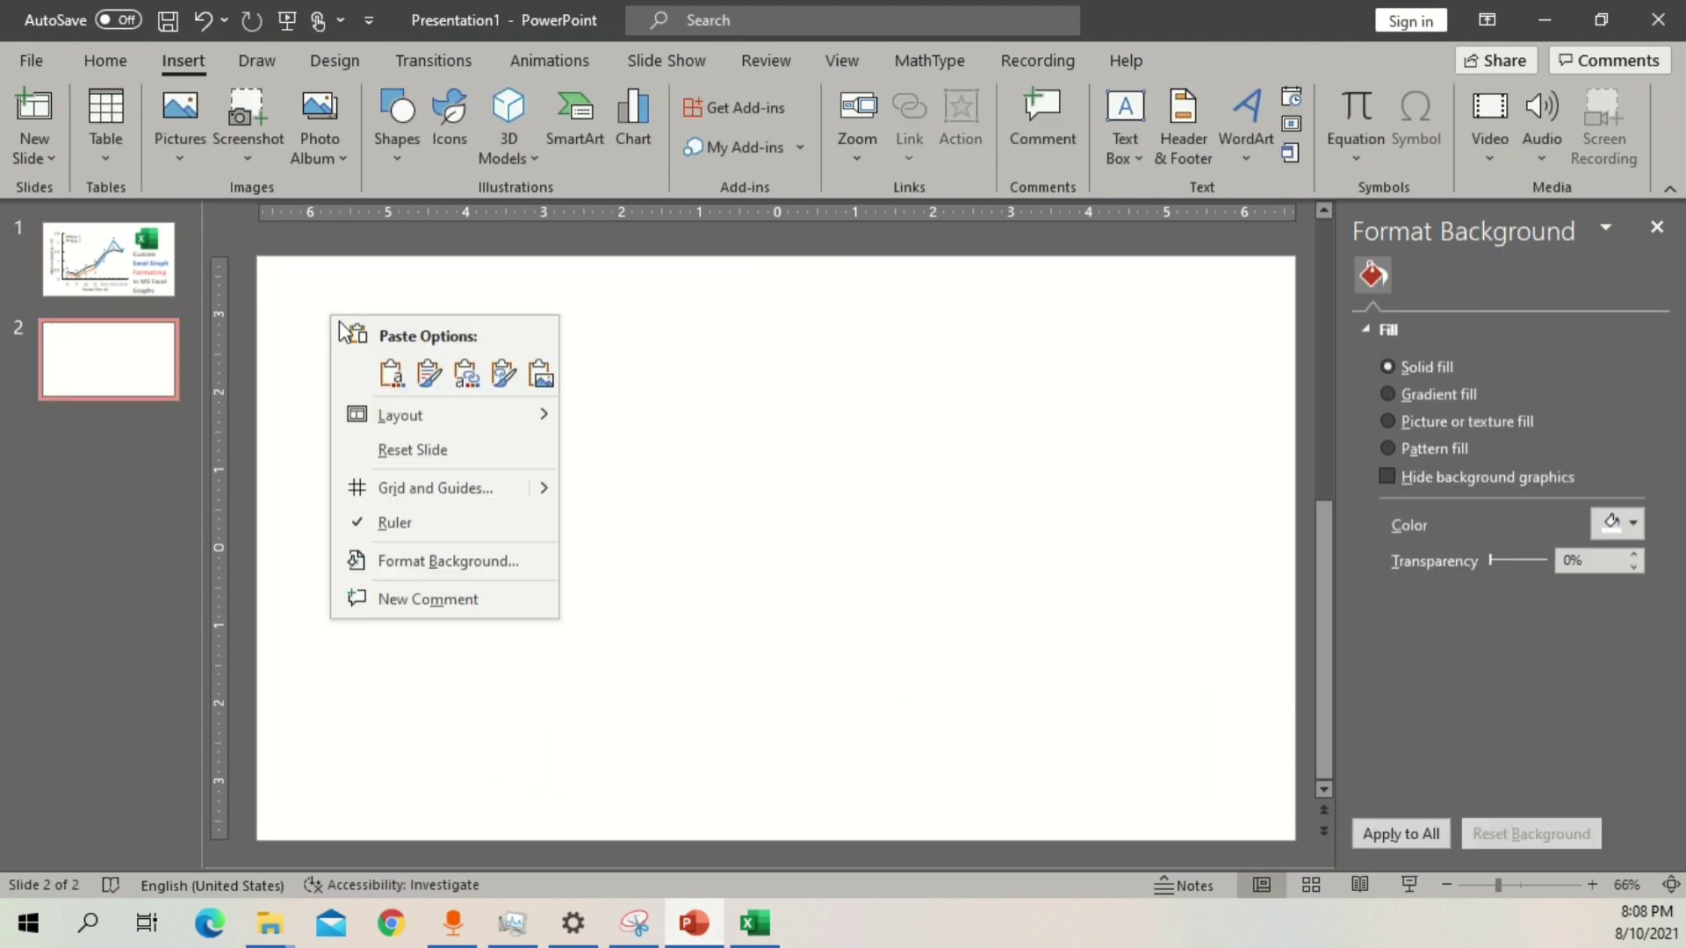
{"action": "left_click", "coordinate": [553, 387]}
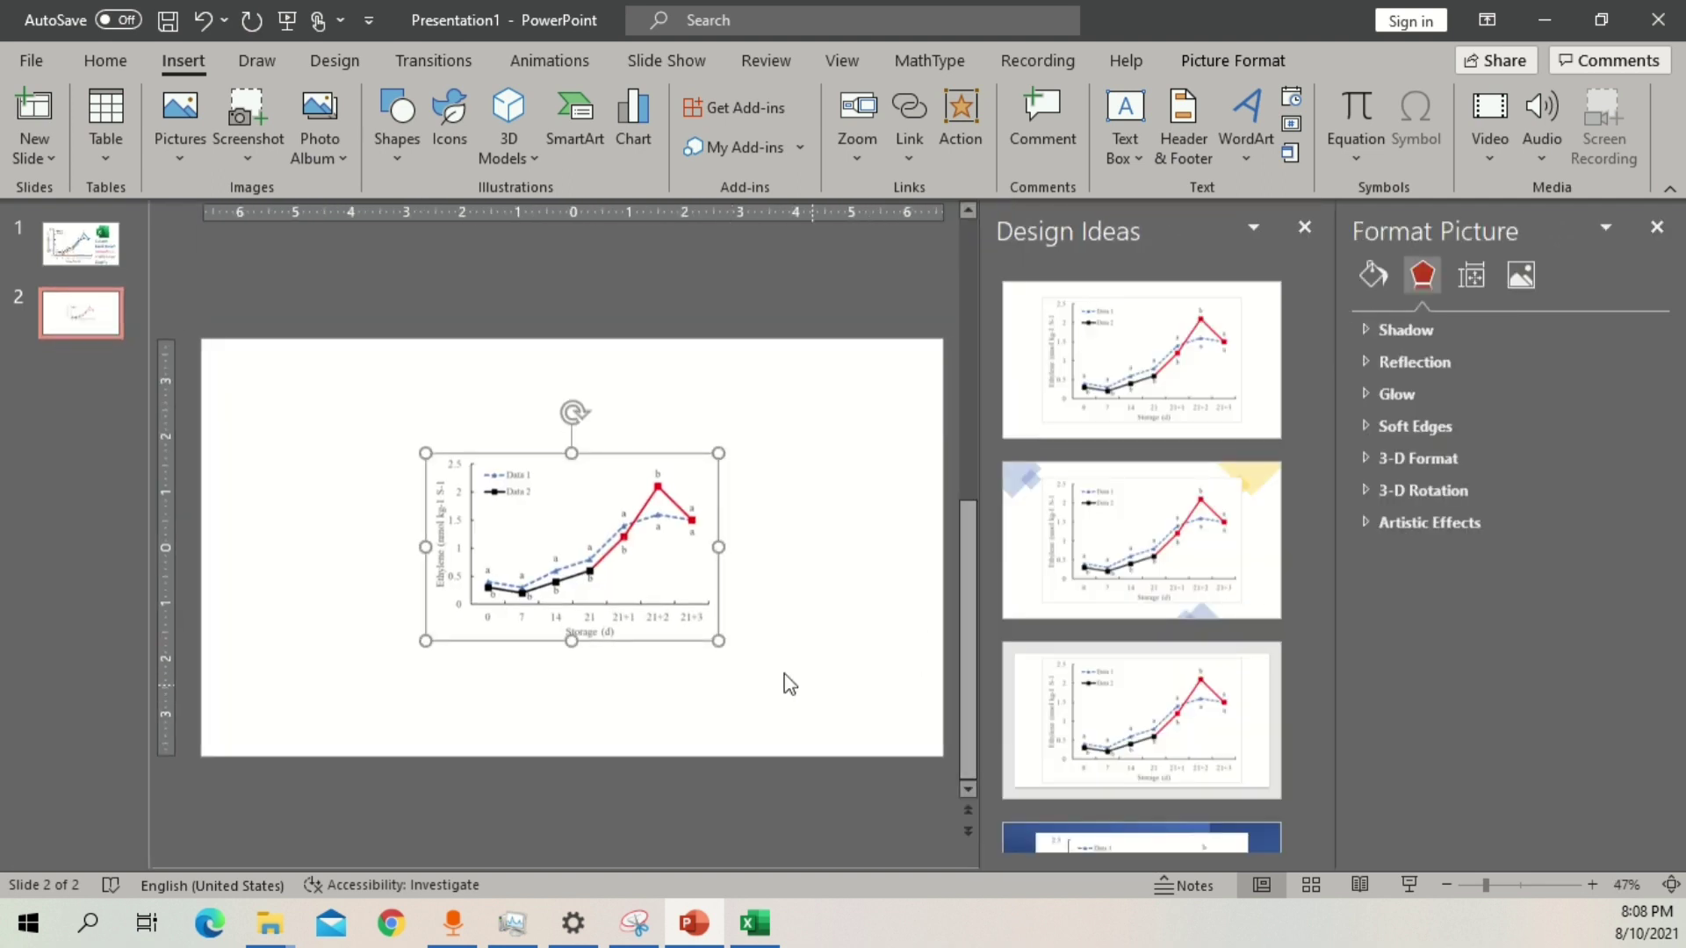
{"action": "scroll", "coordinate": [654, 597], "scroll_direction": "up", "scroll_amount": 3}
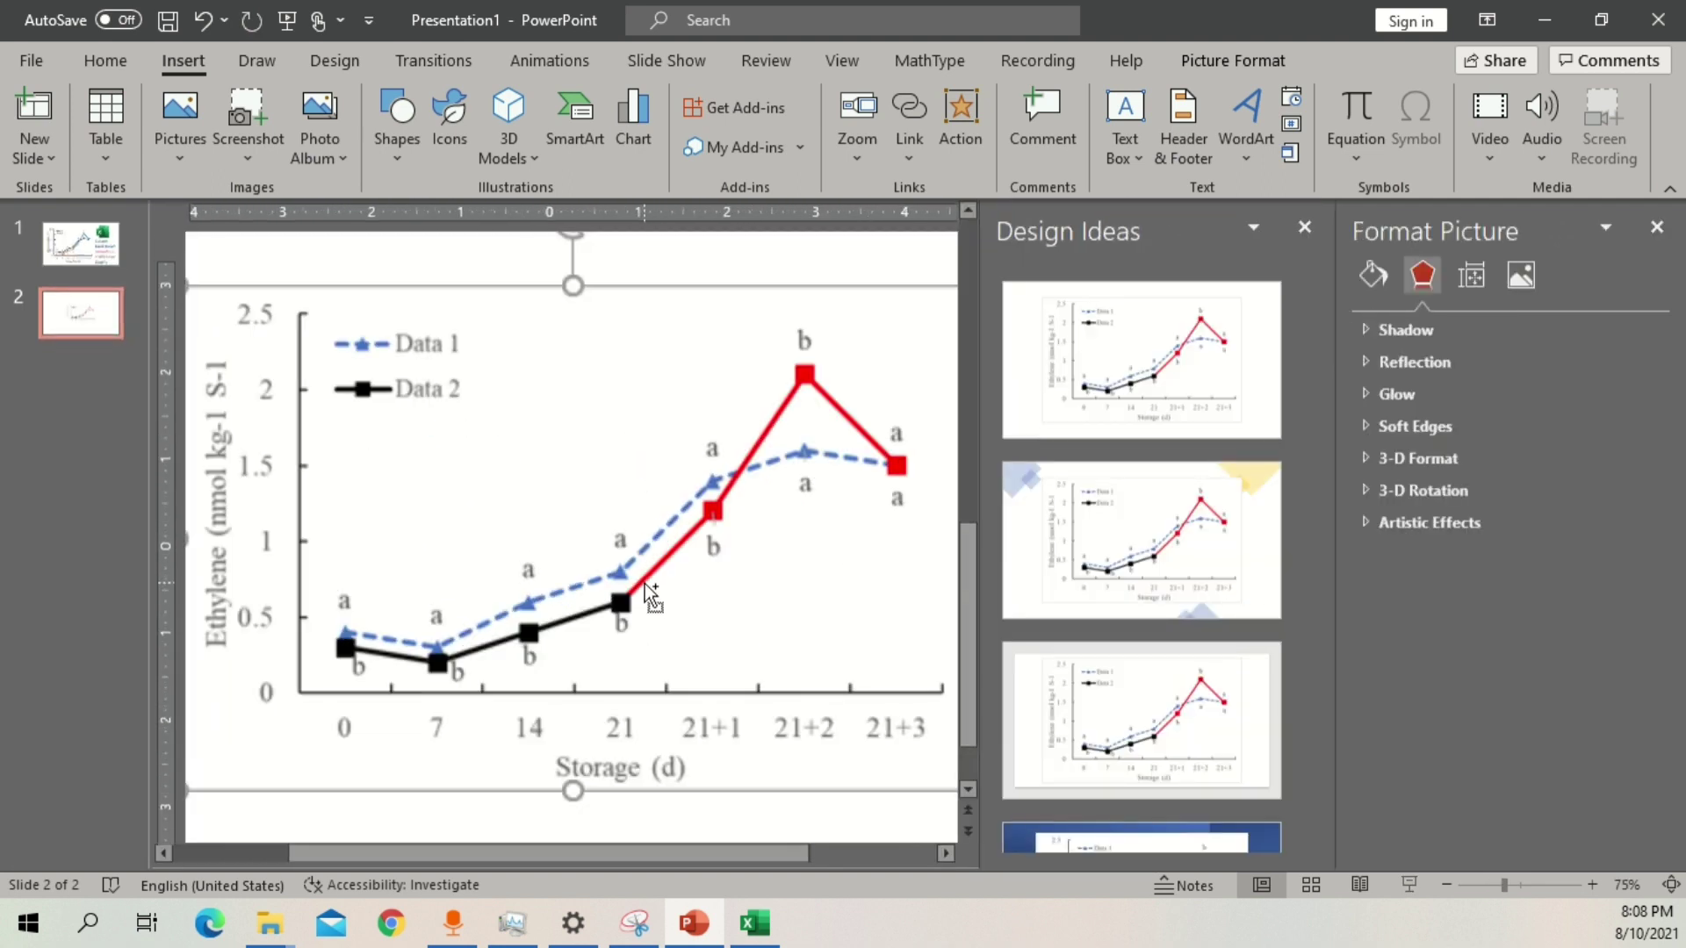
{"action": "scroll", "coordinate": [654, 597], "scroll_direction": "down", "scroll_amount": 2}
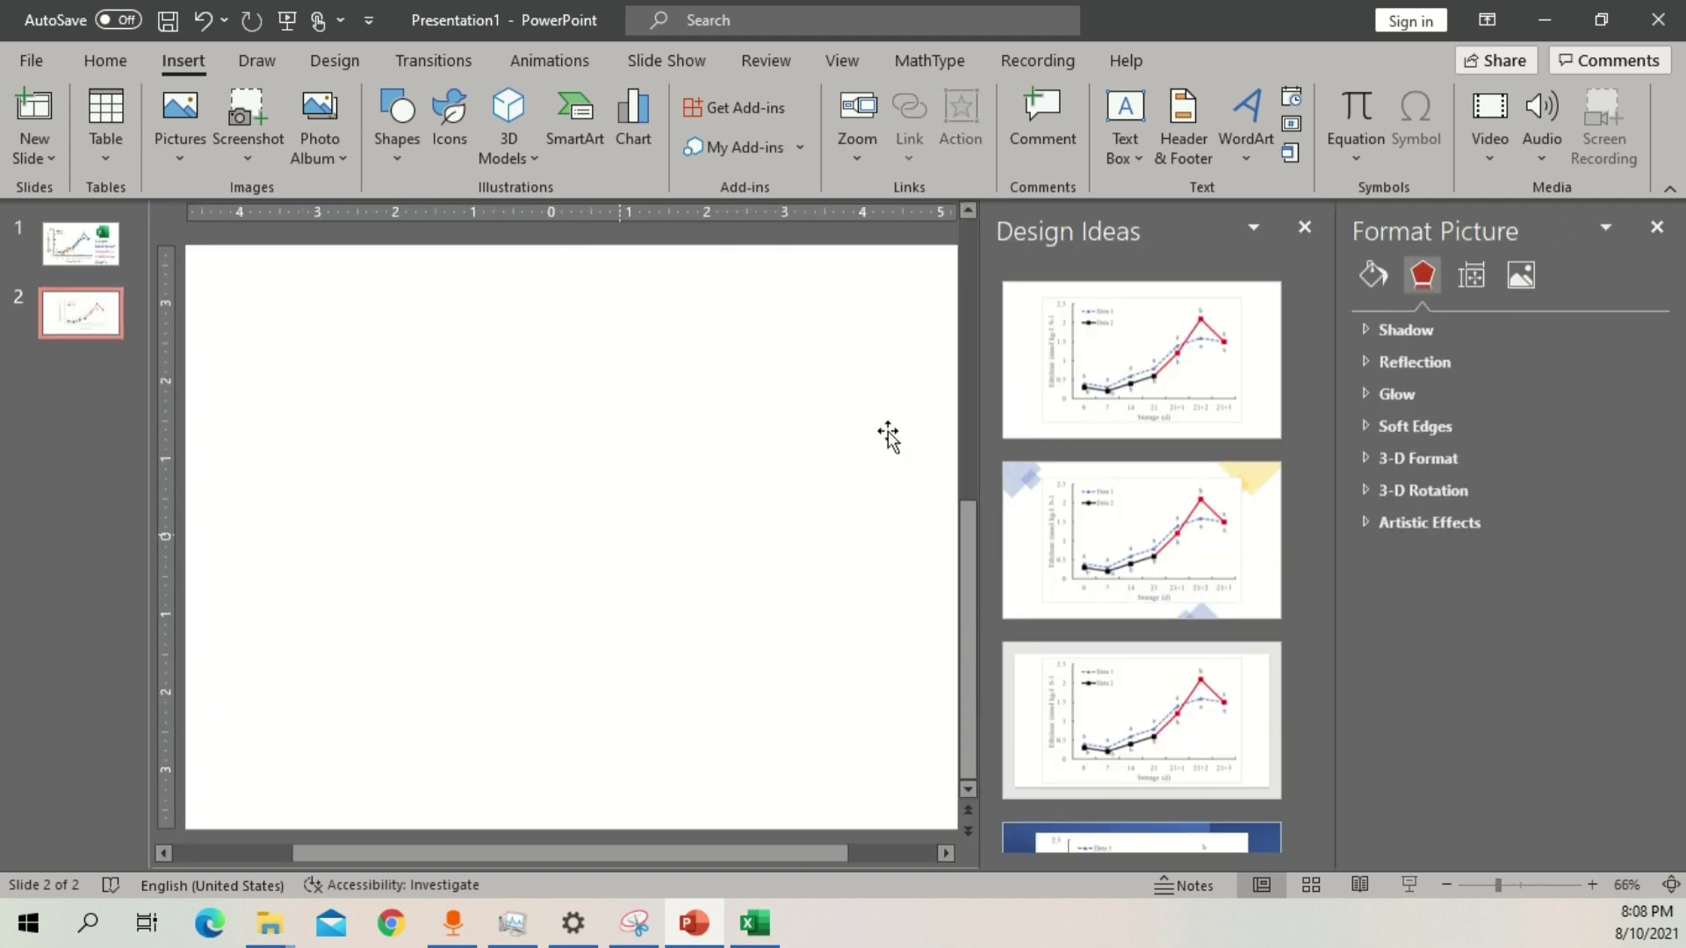
{"action": "key", "text": "Delete"}
{"action": "left_click", "coordinate": [1305, 226]}
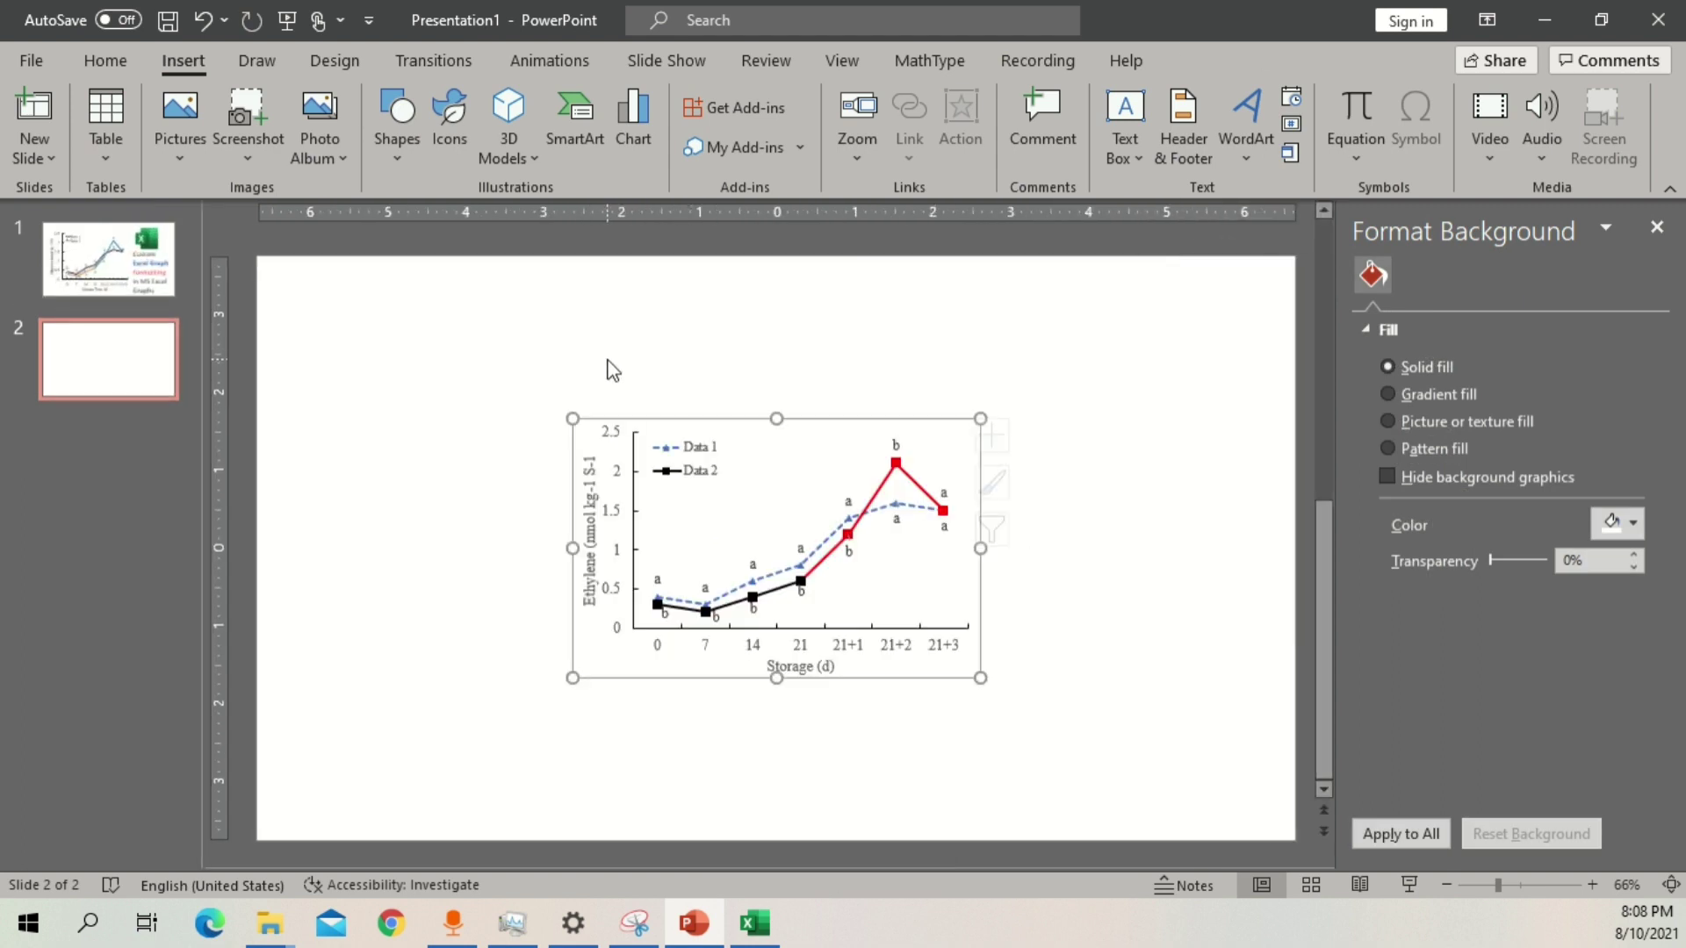
Enlarge the chart to fill the slide and increase its text size to 32 pt.
{"action": "left_click_drag", "start_coordinate": [980, 678], "coordinate": [1200, 818]}
{"action": "left_click_drag", "start_coordinate": [568, 416], "coordinate": [340, 272]}
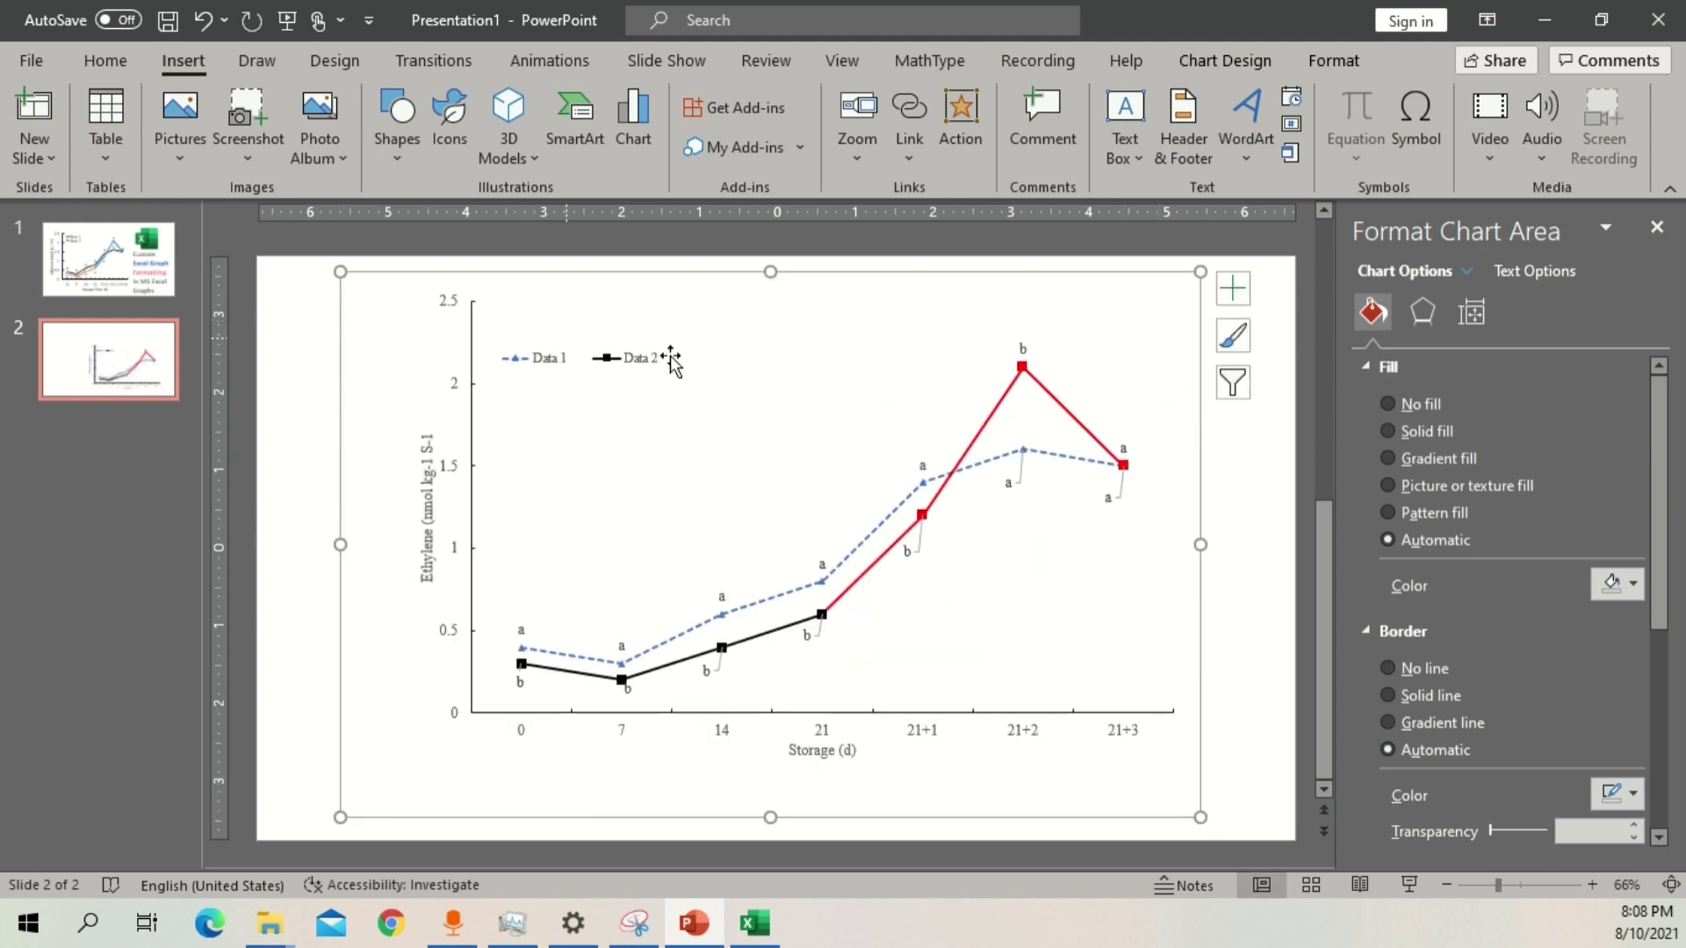
{"action": "left_click", "coordinate": [106, 59]}
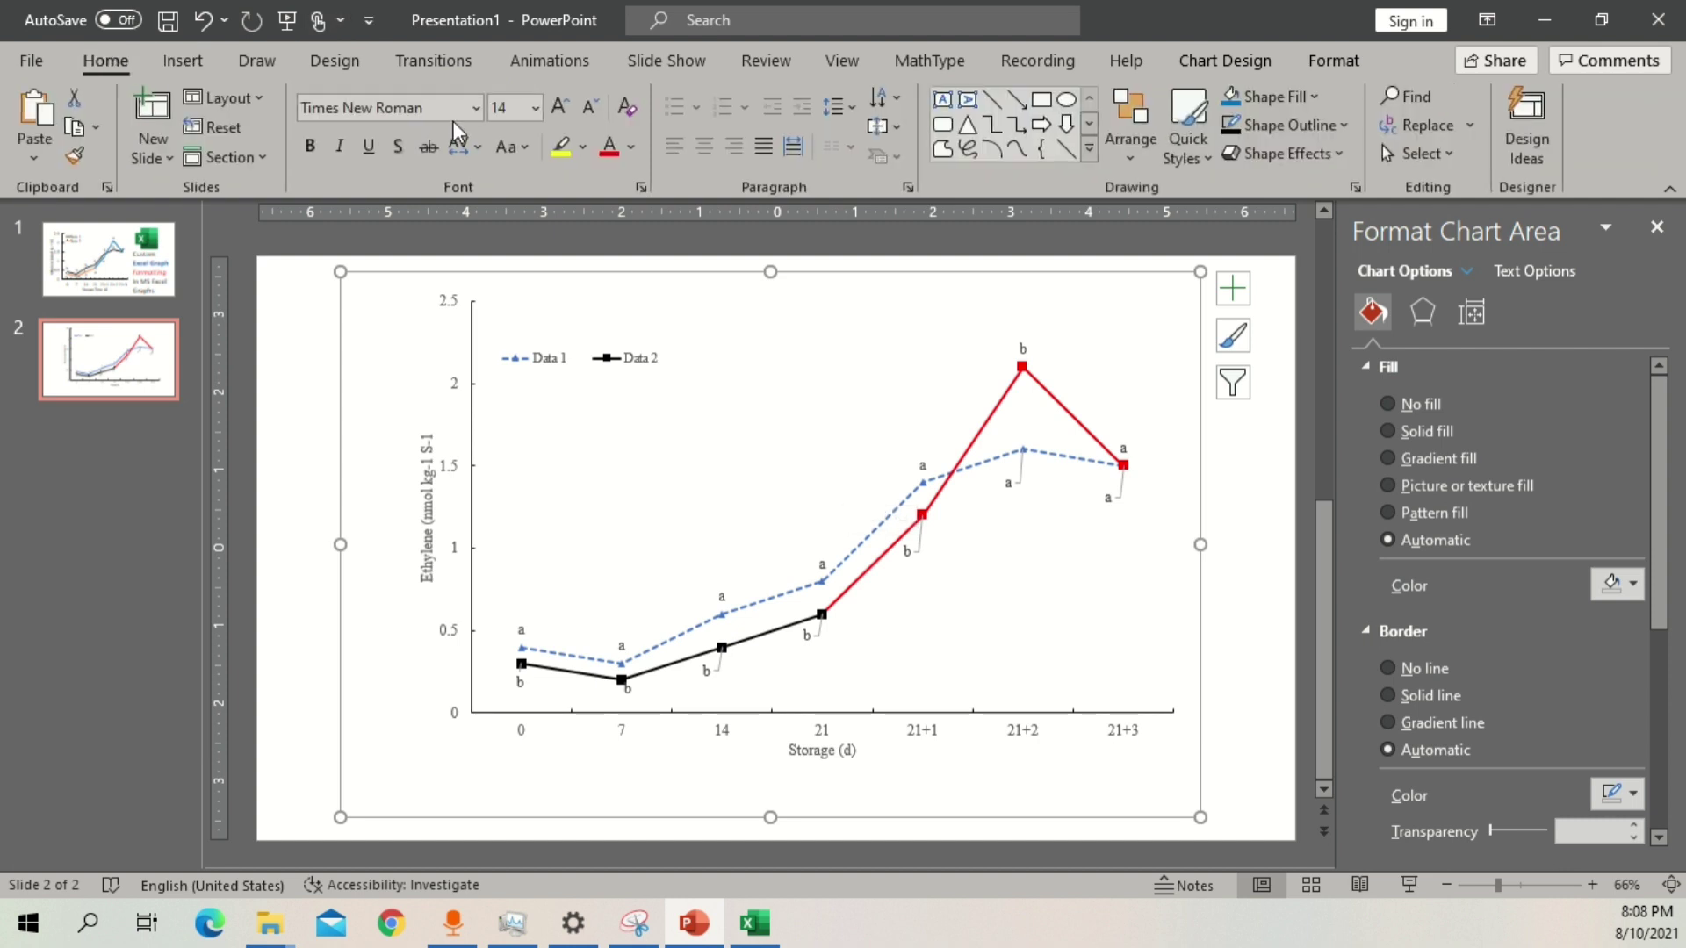
{"action": "left_click", "coordinate": [562, 110]}
{"action": "left_click", "coordinate": [562, 110]}
{"action": "left_click", "coordinate": [562, 109]}
{"action": "left_click", "coordinate": [562, 110]}
{"action": "left_click", "coordinate": [562, 109]}
{"action": "left_click", "coordinate": [562, 109]}
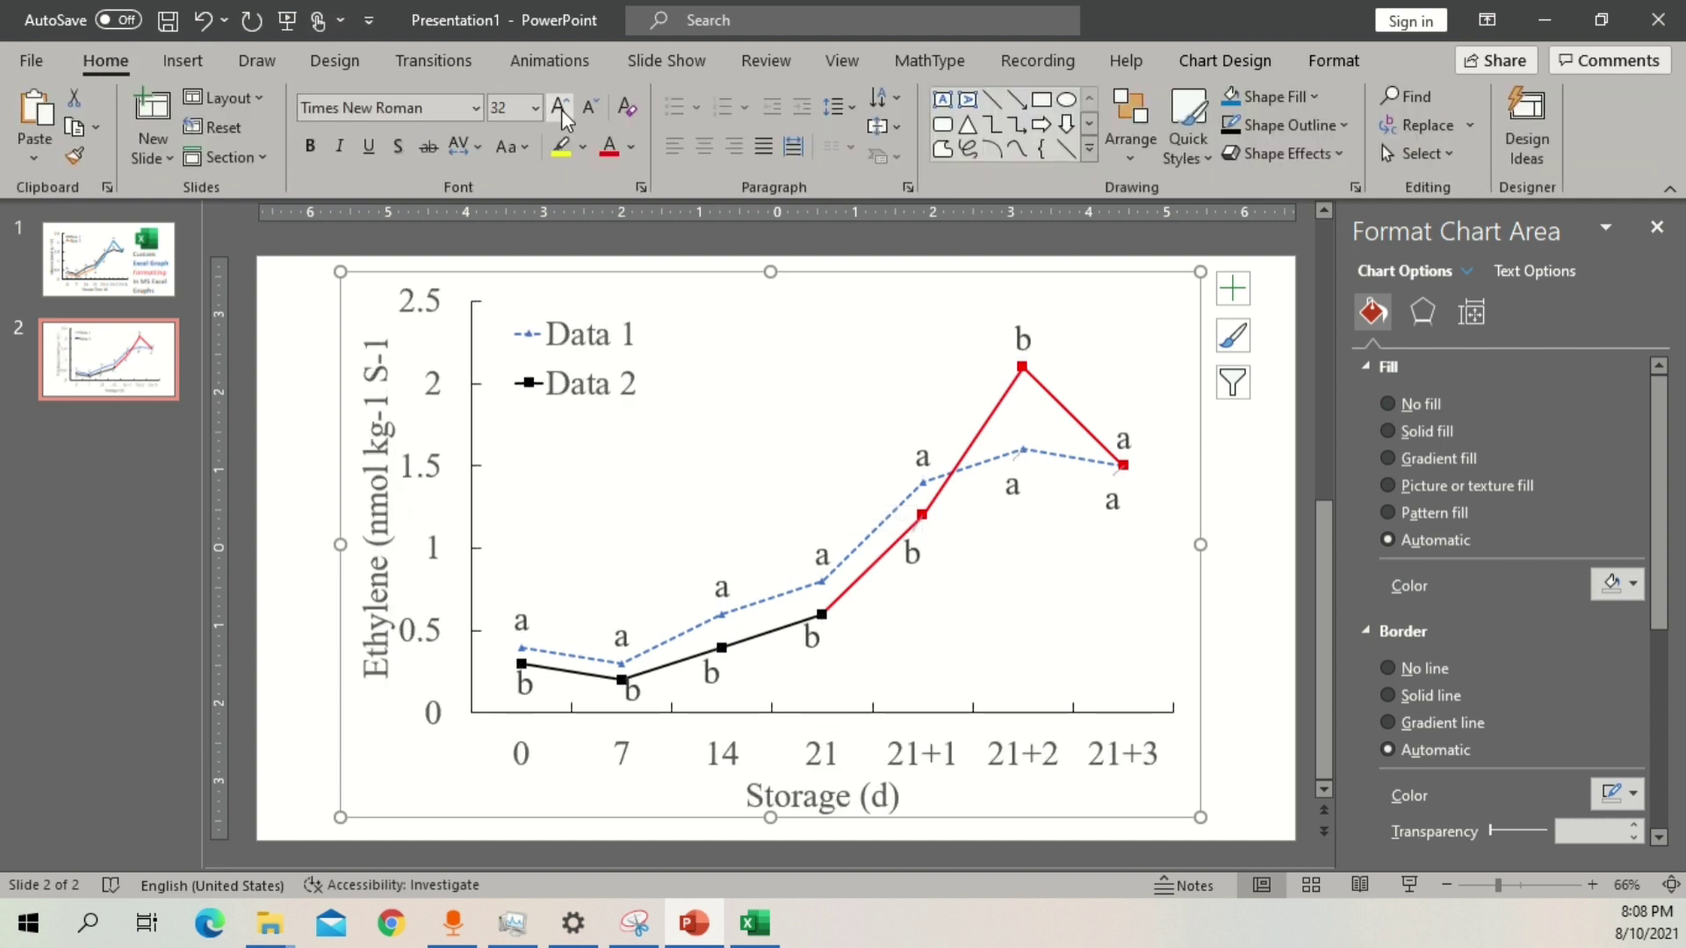
Reduce the legend text to 20 pt and narrow the legend so its entries stack vertically.
{"action": "left_click", "coordinate": [583, 357]}
{"action": "left_click", "coordinate": [590, 110]}
{"action": "left_click", "coordinate": [590, 110]}
{"action": "left_click", "coordinate": [590, 110]}
{"action": "left_click_drag", "start_coordinate": [677, 359], "coordinate": [561, 392]}
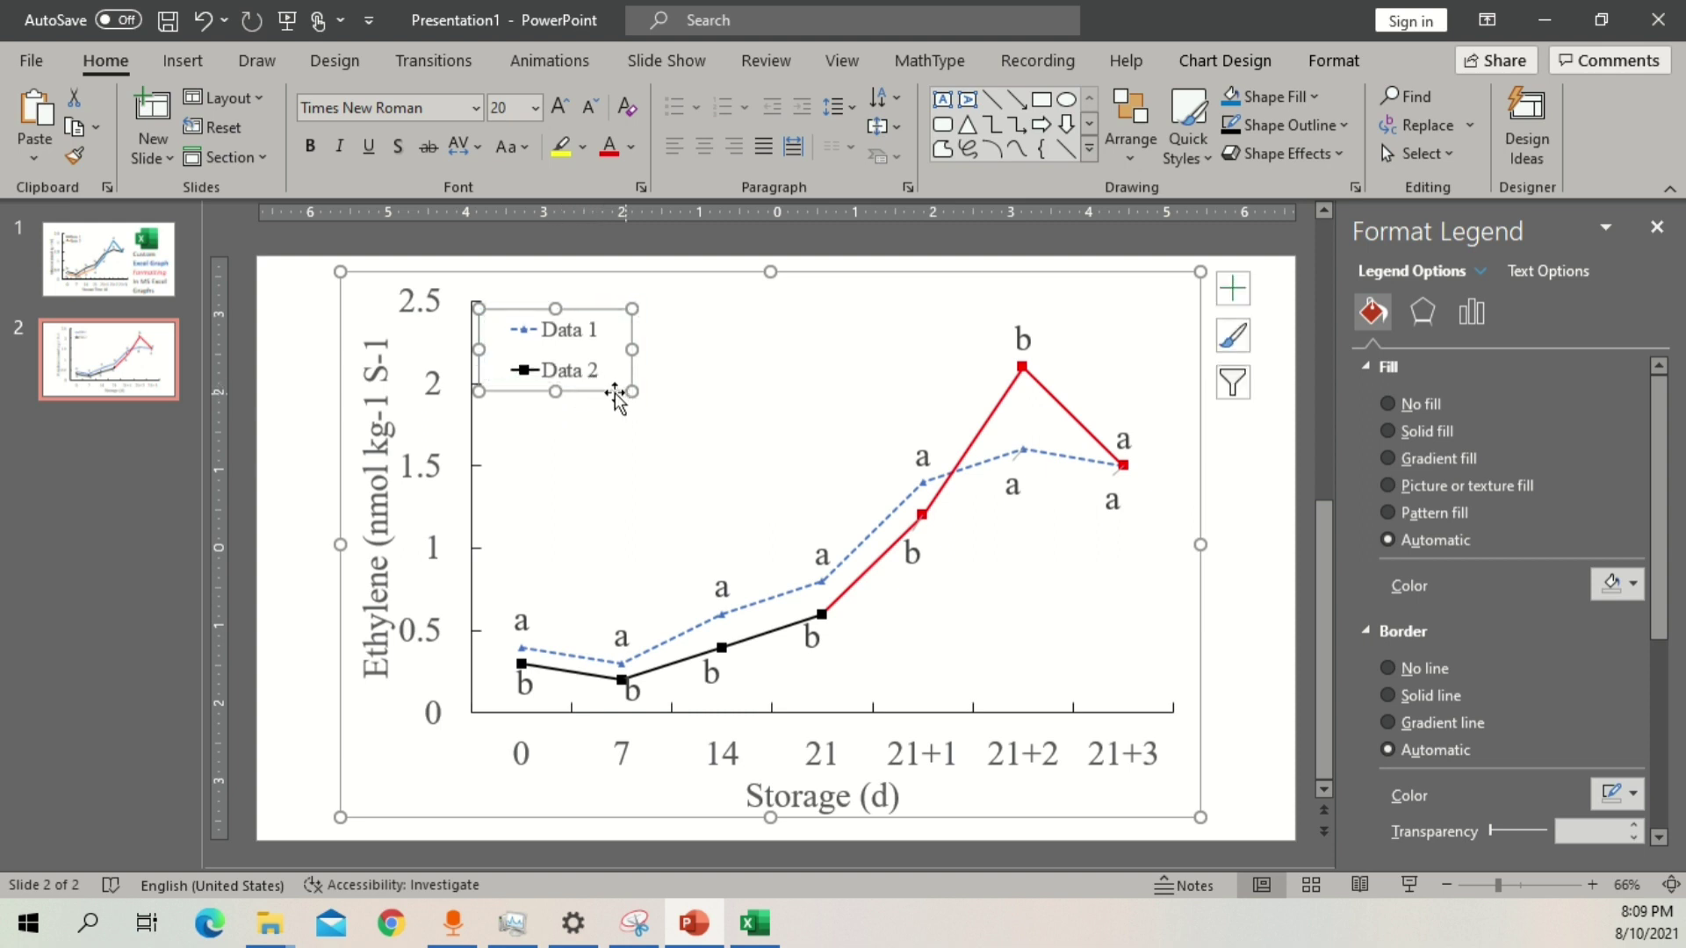
{"action": "left_click", "coordinate": [1279, 467]}
{"action": "scroll", "coordinate": [1113, 524], "scroll_direction": "down", "scroll_amount": 2}
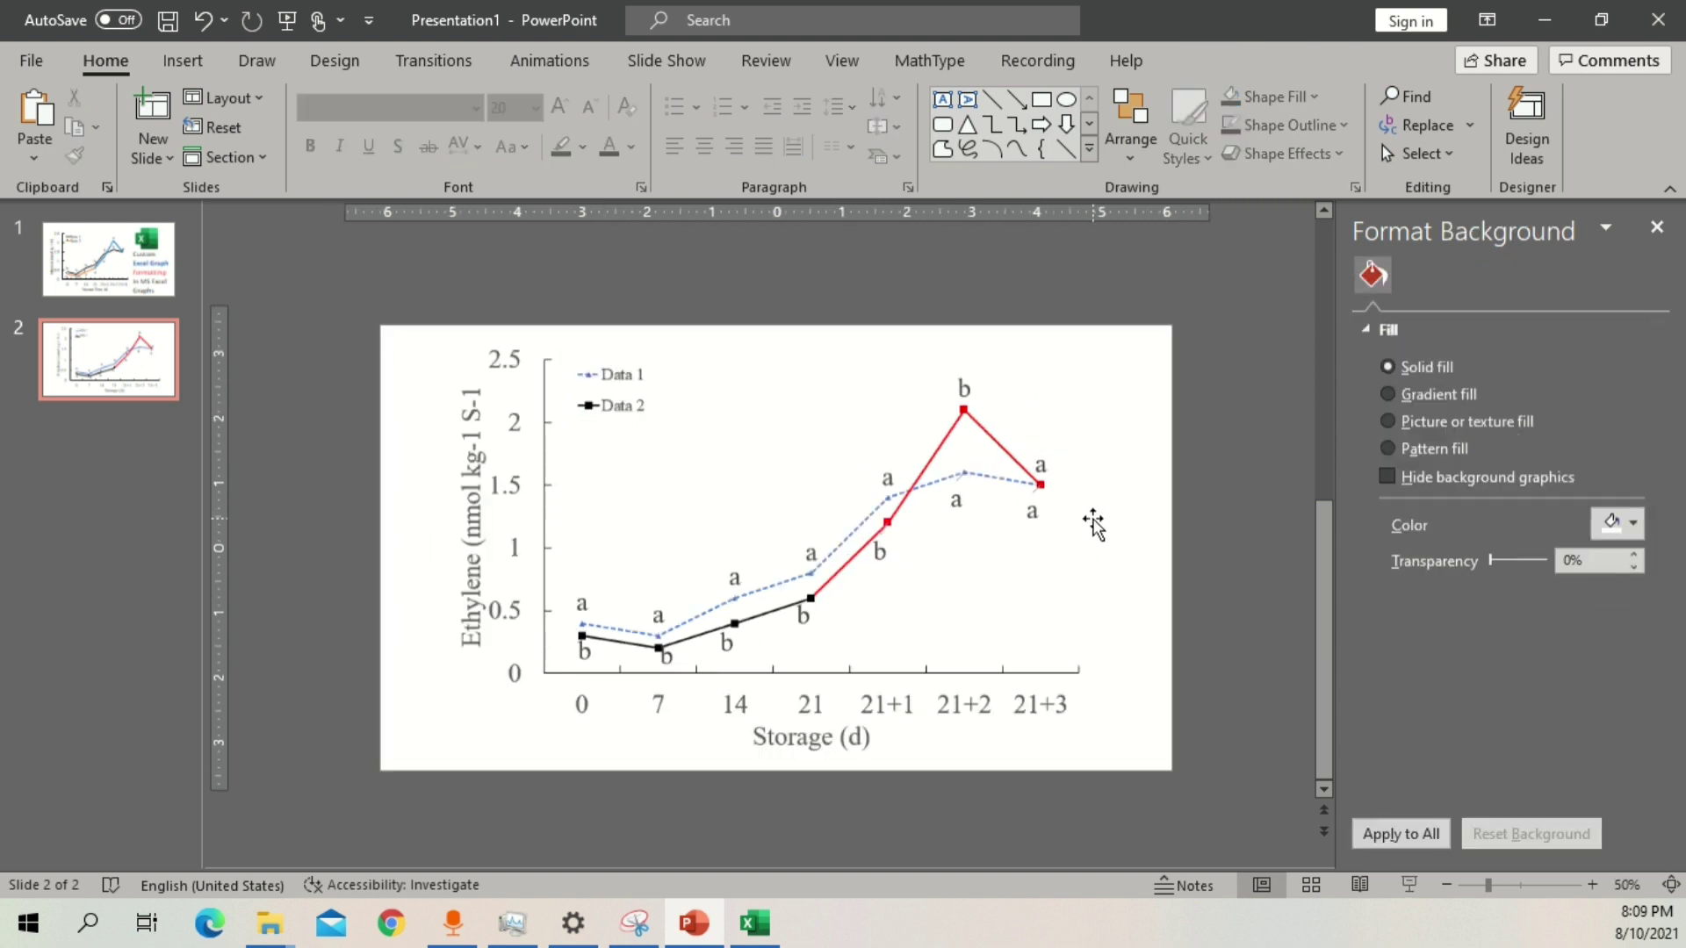
{"action": "scroll", "coordinate": [926, 527], "scroll_direction": "up", "scroll_amount": 2}
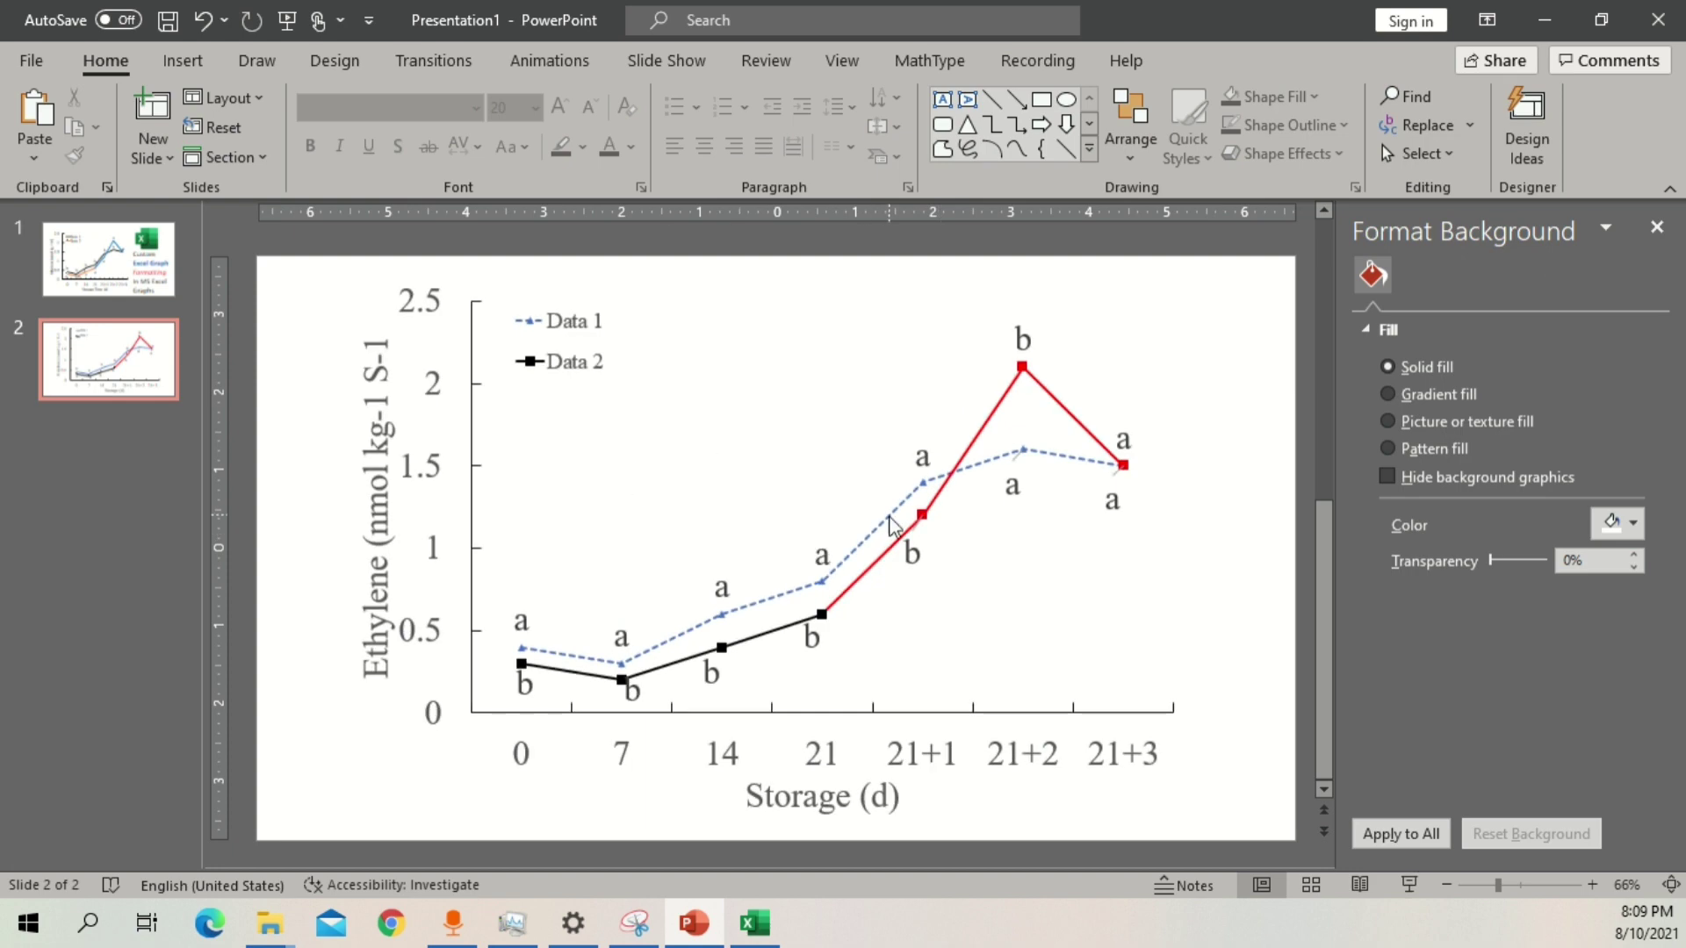